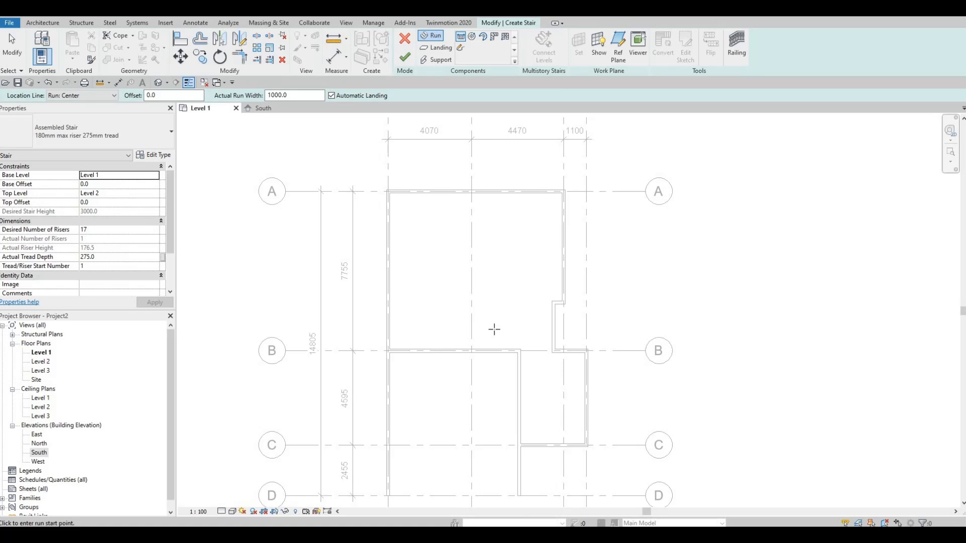
{"action": "left_click", "coordinate": [495, 330]}
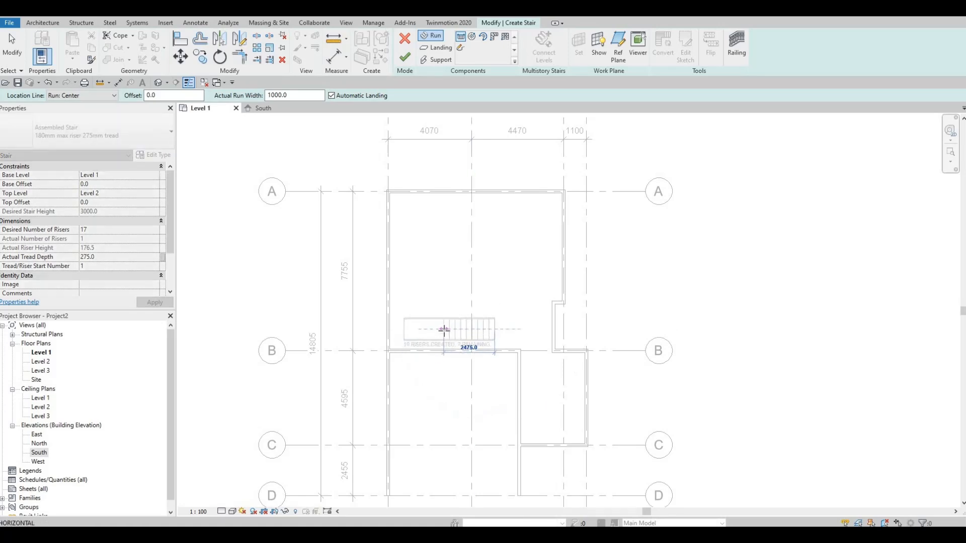
{"action": "scroll", "coordinate": [444, 330], "scroll_direction": "up", "scroll_amount": 2}
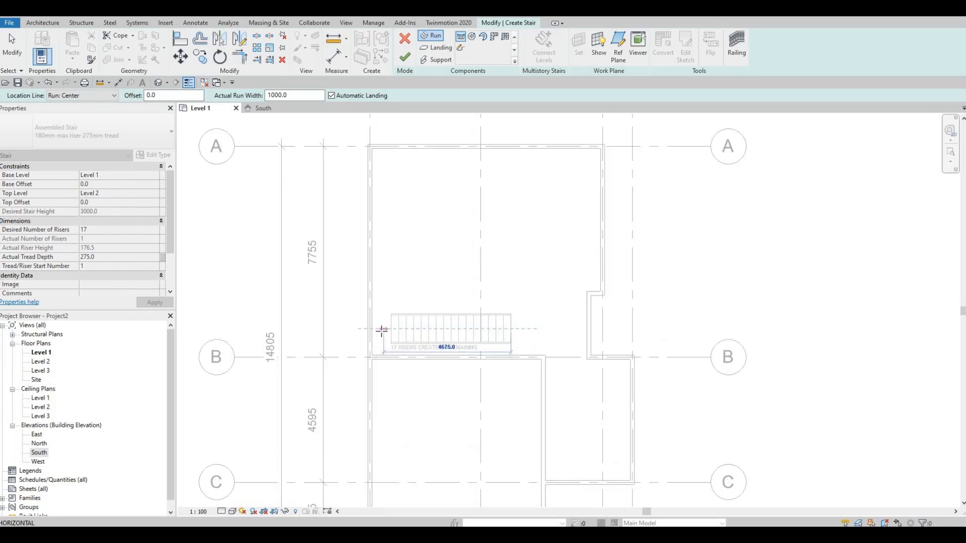
{"action": "key", "text": "Escape"}
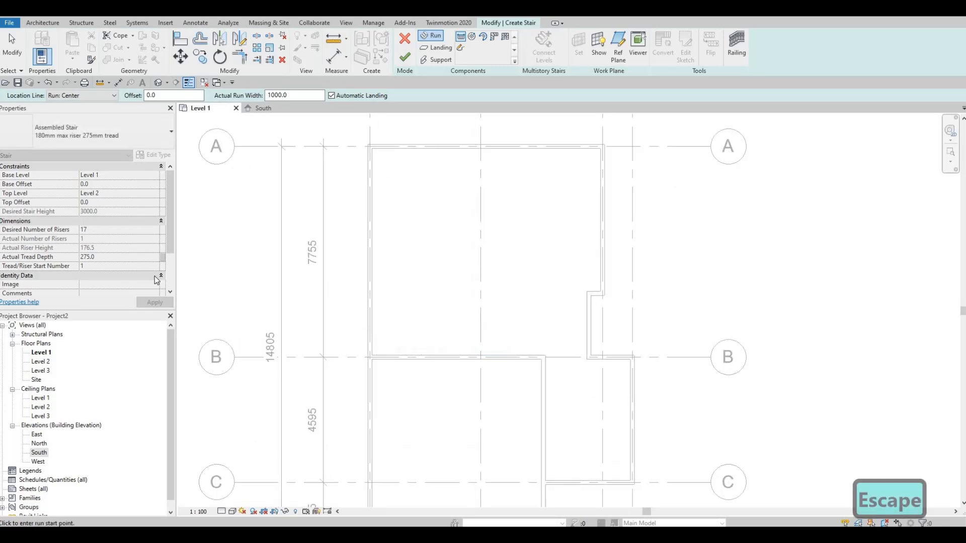
Set the stair's desired number of risers to 14 and apply it.
{"action": "left_click", "coordinate": [146, 229]}
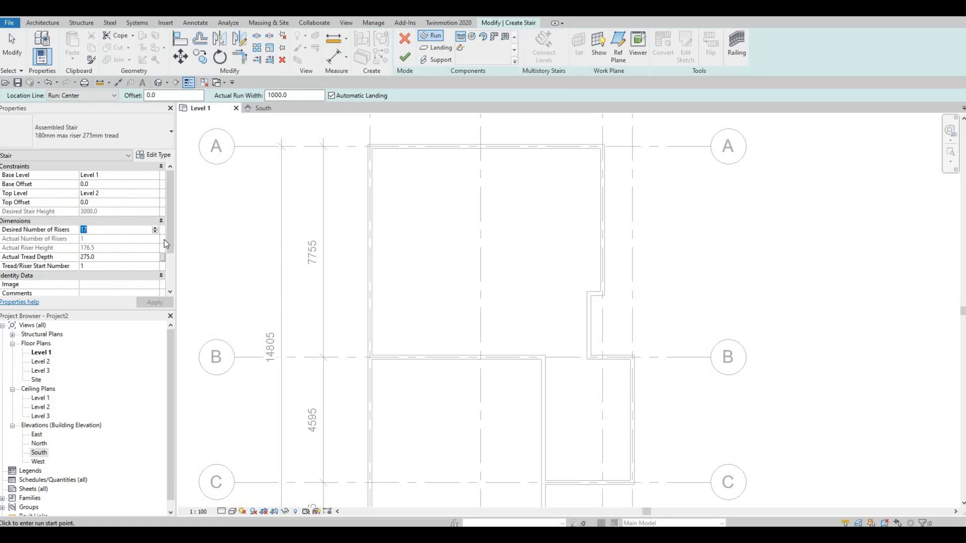
{"action": "type", "text": "14"}
{"action": "left_click", "coordinate": [160, 303]}
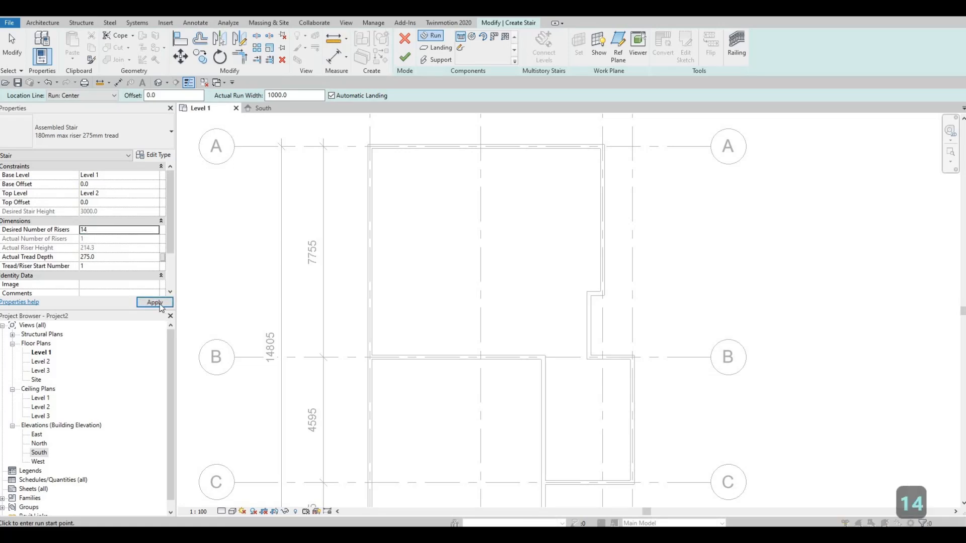
{"action": "key", "text": "Return"}
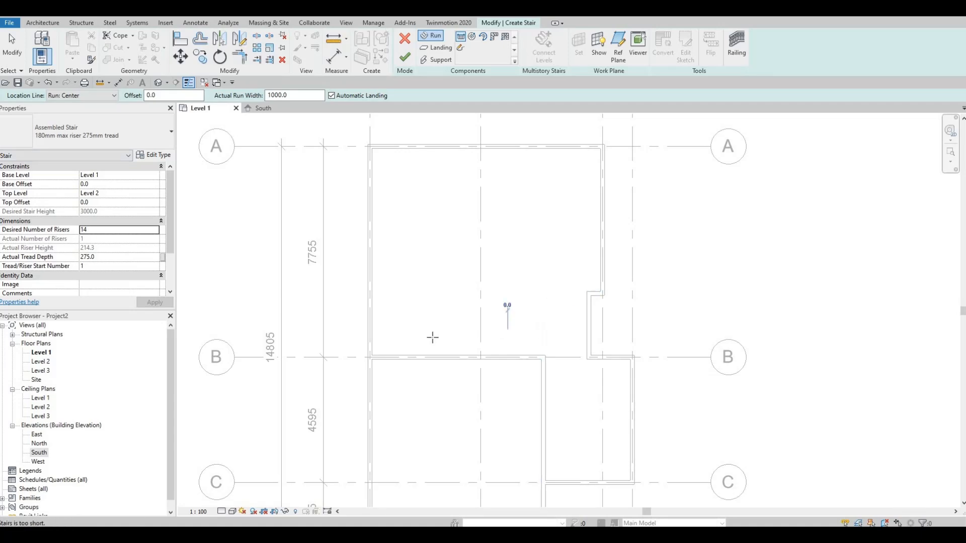
Draw a full straight stair run from right to left across grid 2, just above the grid B wall, and finish the stair.
{"action": "left_click", "coordinate": [507, 334]}
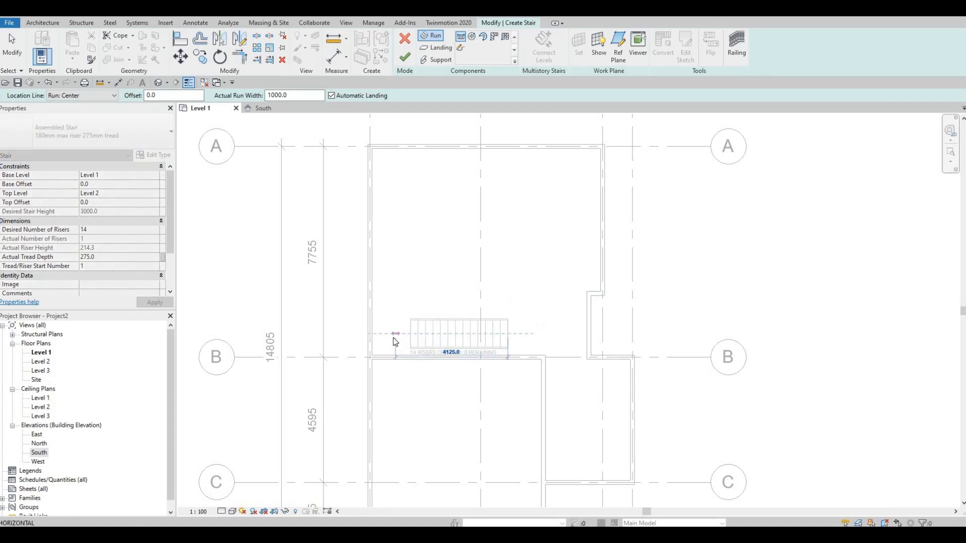
{"action": "left_click", "coordinate": [398, 342]}
{"action": "key", "text": "Escape"}
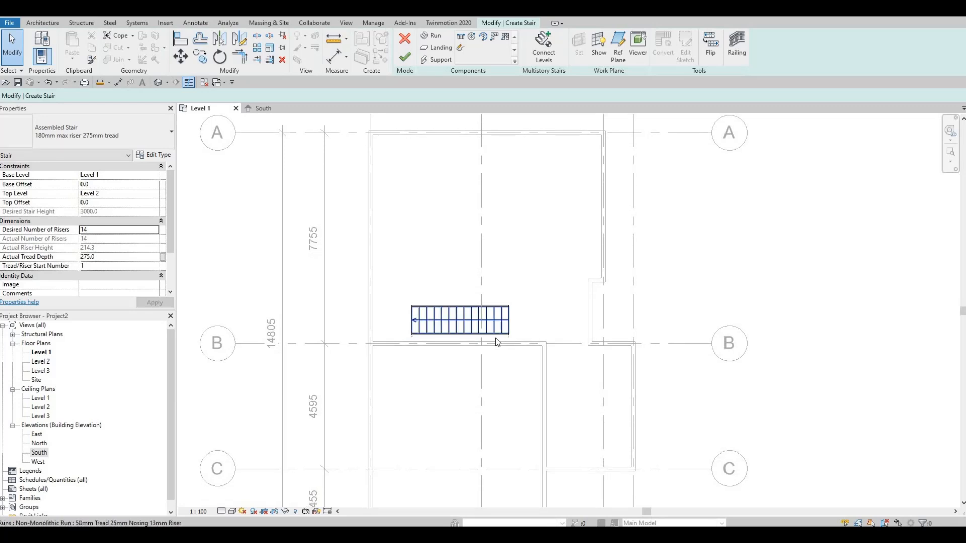
{"action": "scroll", "coordinate": [497, 342], "scroll_direction": "up", "scroll_amount": 2}
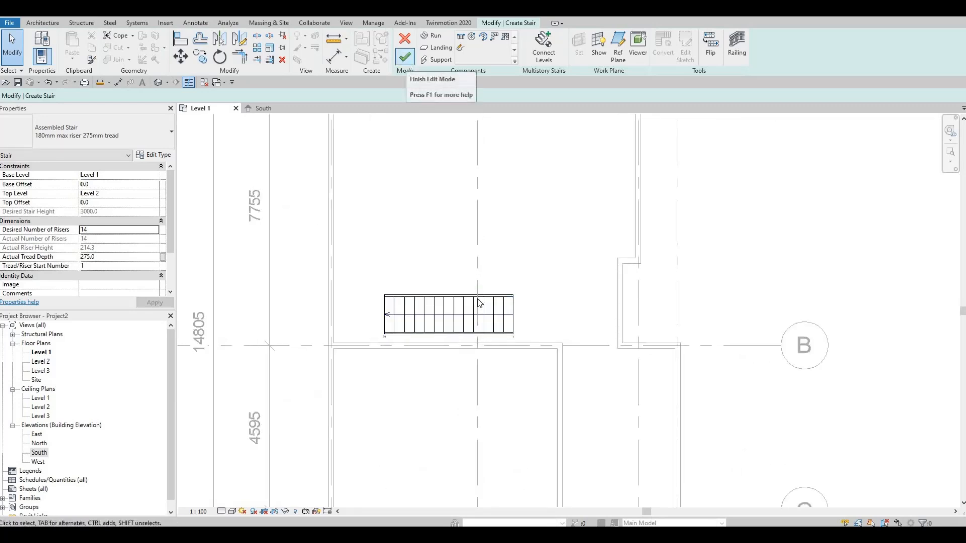
{"action": "left_click", "coordinate": [405, 56]}
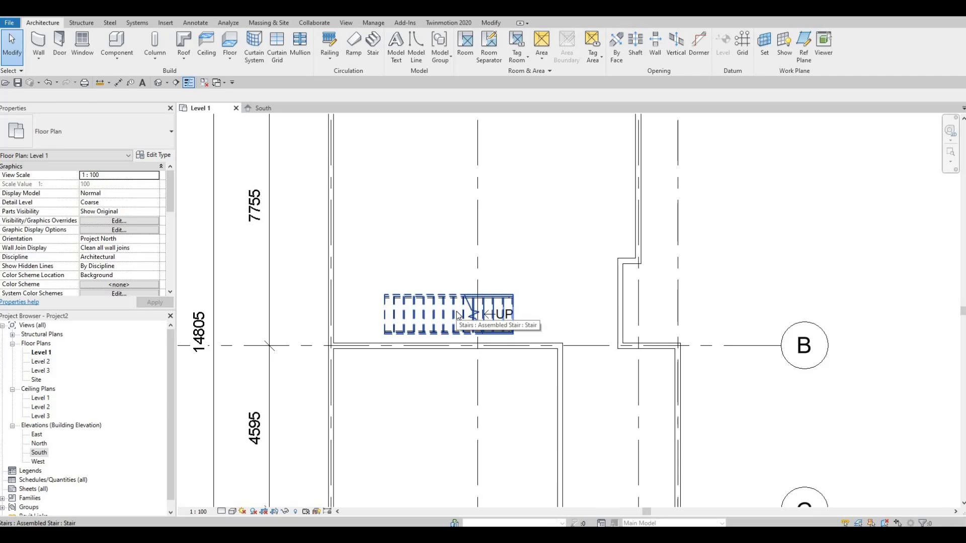
Nudge the whole stair down toward the grid B wall and slightly to the right.
{"action": "left_click", "coordinate": [457, 316]}
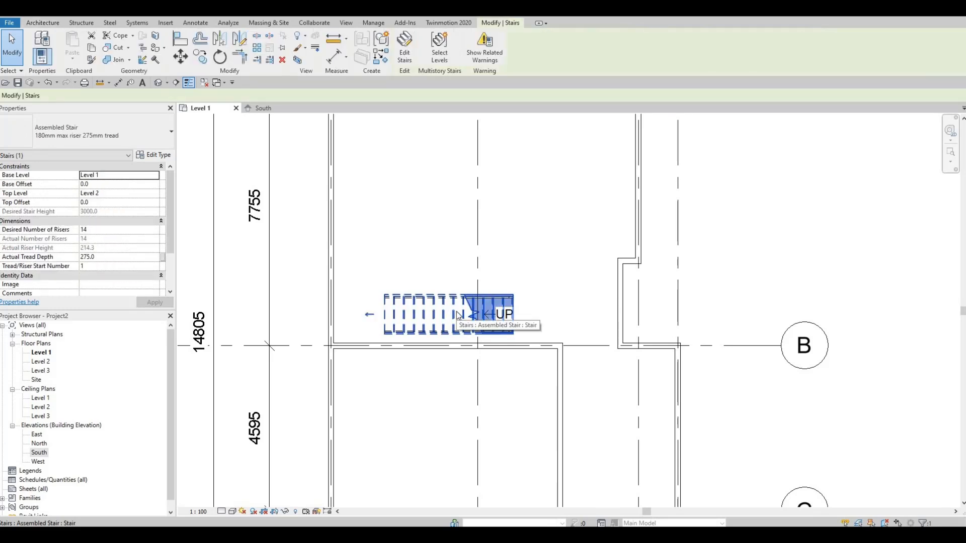
{"action": "key", "text": "Down"}
{"action": "key", "text": "Down"}
{"action": "key", "text": "Down"}
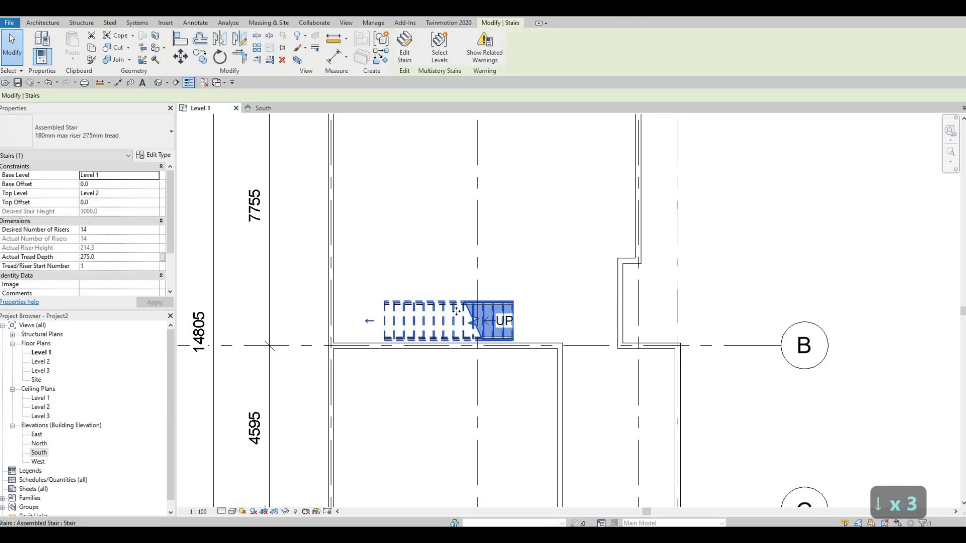
{"action": "key", "text": "Right"}
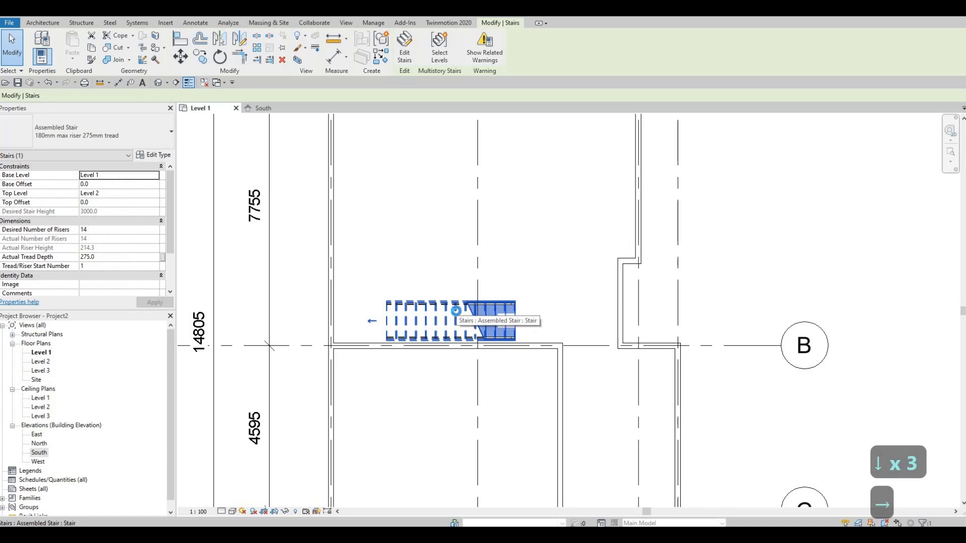
{"action": "key", "text": "Right"}
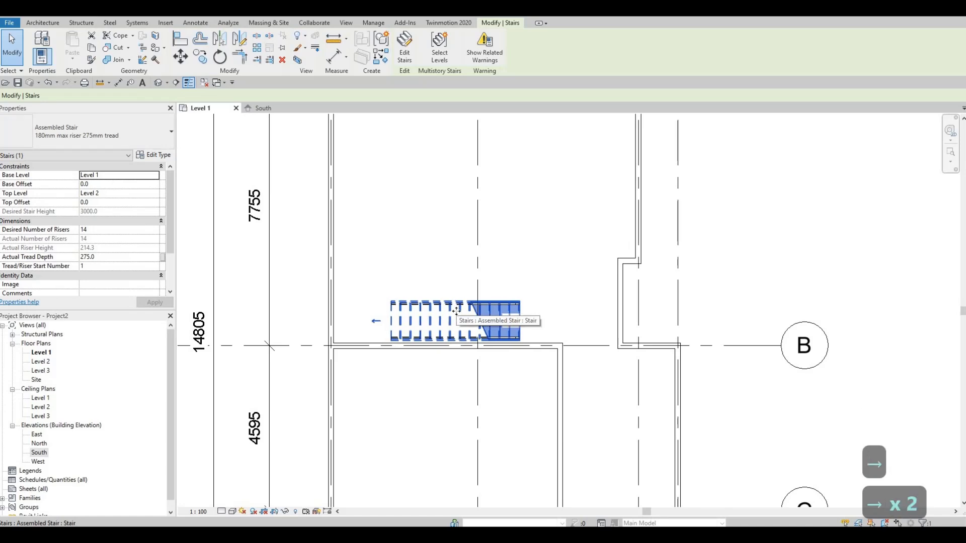
{"action": "key", "text": "Escape"}
Nudge the stair run further right and down until it sits almost against the grid B wall.
{"action": "scroll", "coordinate": [456, 311], "scroll_direction": "up", "scroll_amount": 2}
{"action": "scroll", "coordinate": [454, 336], "scroll_direction": "up", "scroll_amount": 2}
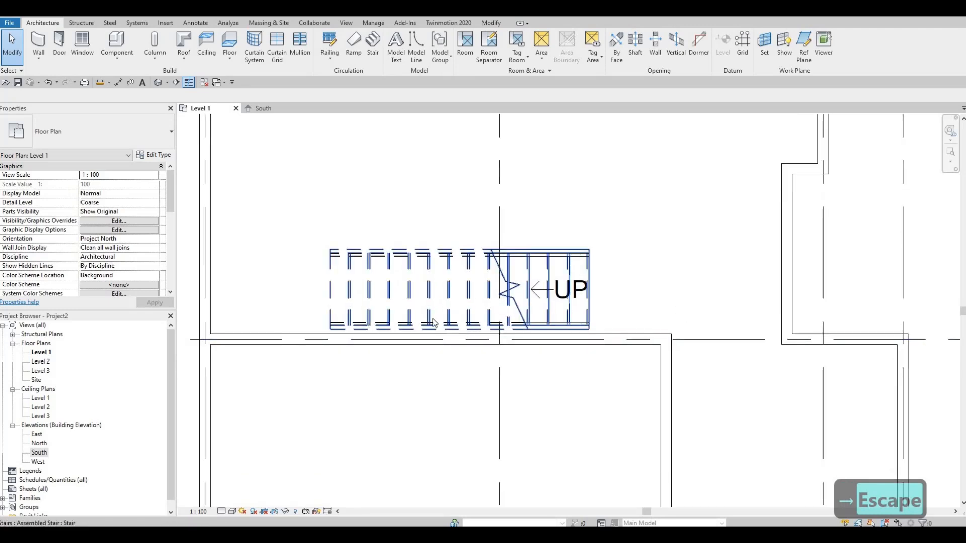
{"action": "left_click", "coordinate": [474, 311]}
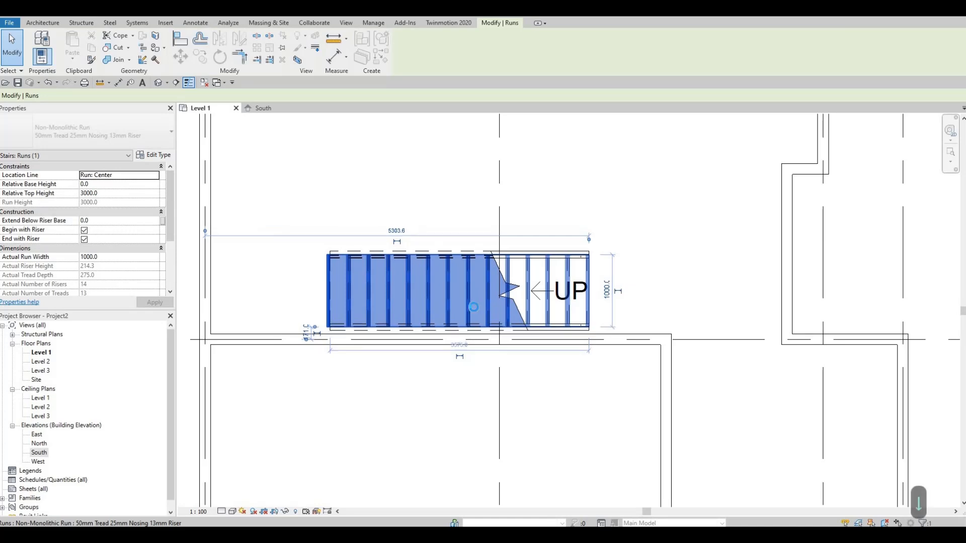
{"action": "key", "text": "Down"}
{"action": "key", "text": "Down"}
{"action": "key", "text": "Right"}
{"action": "key", "text": "Right"}
{"action": "key", "text": "Right"}
{"action": "key", "text": "Right"}
{"action": "key", "text": "Right"}
{"action": "key", "text": "Right"}
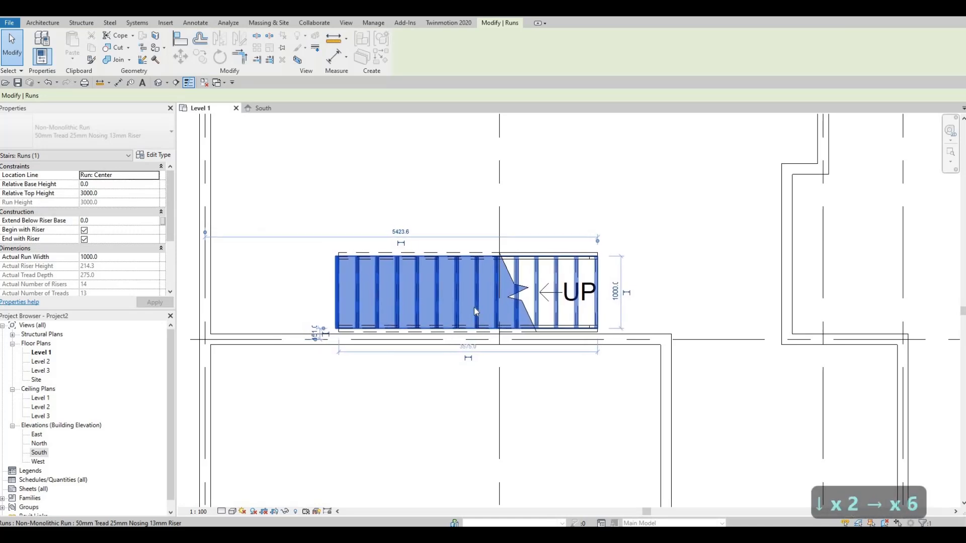
{"action": "key", "text": "Down"}
{"action": "key", "text": "Escape"}
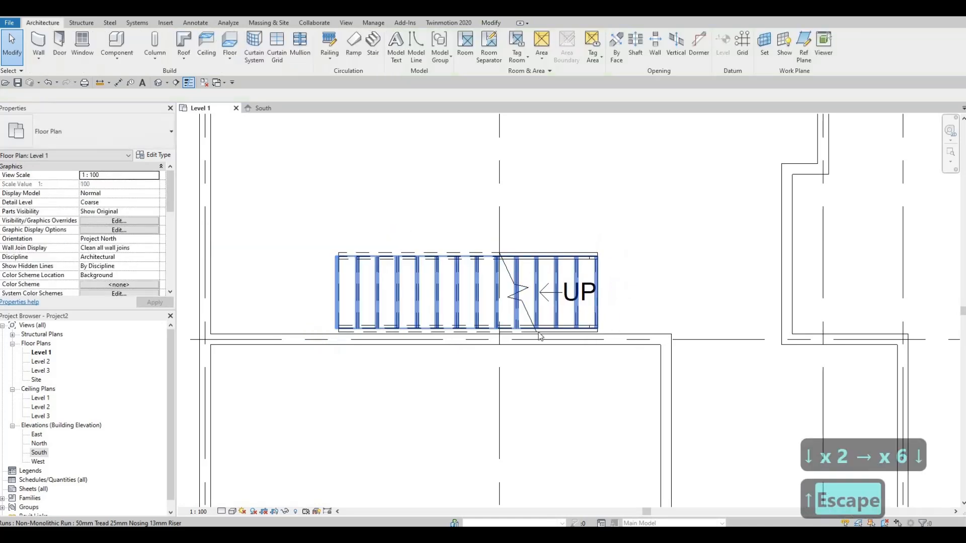
Align the stair's lower edge with the upper face of the grid B wall.
{"action": "scroll", "coordinate": [545, 372], "scroll_direction": "up", "scroll_amount": 5}
{"action": "key", "text": "a"}
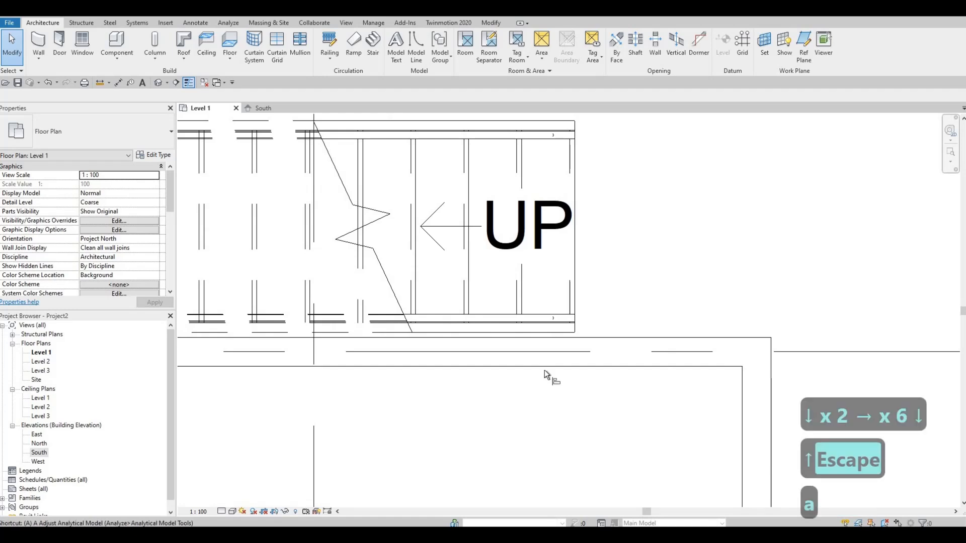
{"action": "key", "text": "l"}
{"action": "left_click", "coordinate": [602, 339]}
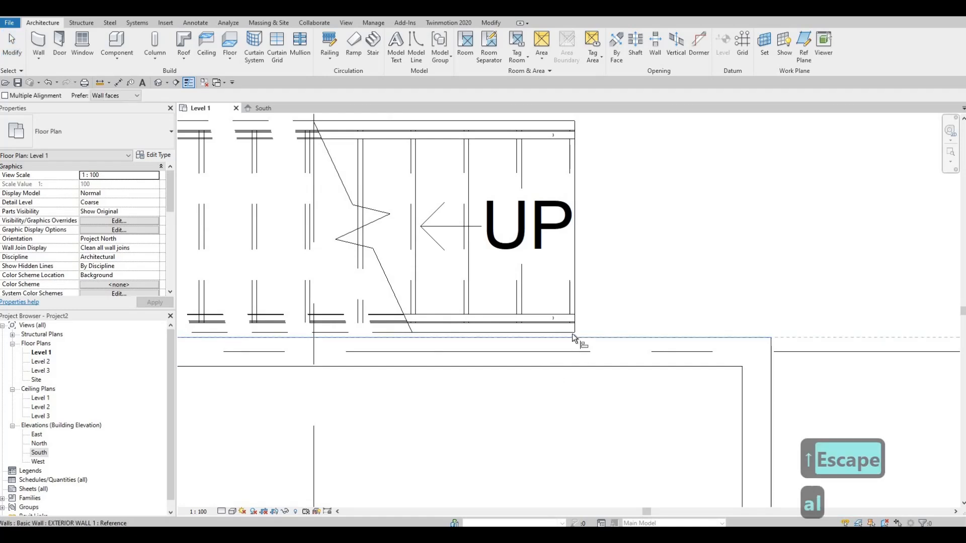
{"action": "left_click", "coordinate": [568, 331]}
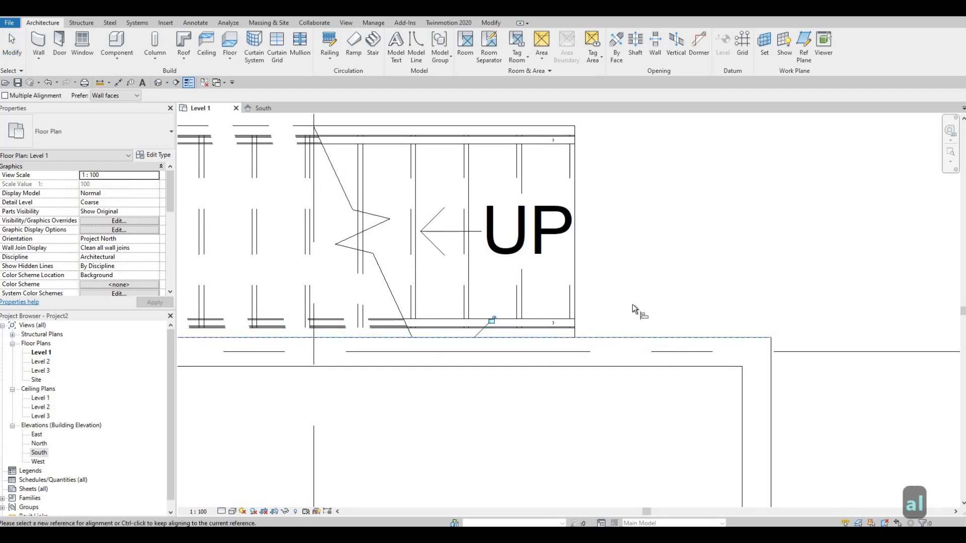
{"action": "scroll", "coordinate": [649, 300], "scroll_direction": "down", "scroll_amount": 2}
{"action": "scroll", "coordinate": [671, 299], "scroll_direction": "down", "scroll_amount": 3}
{"action": "middle_click_drag", "start_coordinate": [671, 298], "coordinate": [712, 301]}
{"action": "middle_click_drag", "start_coordinate": [582, 311], "coordinate": [557, 325]}
{"action": "key", "text": "Escape"}
{"action": "scroll", "coordinate": [556, 326], "scroll_direction": "down", "scroll_amount": 2}
{"action": "scroll", "coordinate": [584, 326], "scroll_direction": "up", "scroll_amount": 2}
{"action": "middle_click_drag", "start_coordinate": [630, 330], "coordinate": [660, 331]}
{"action": "scroll", "coordinate": [624, 327], "scroll_direction": "down", "scroll_amount": 1}
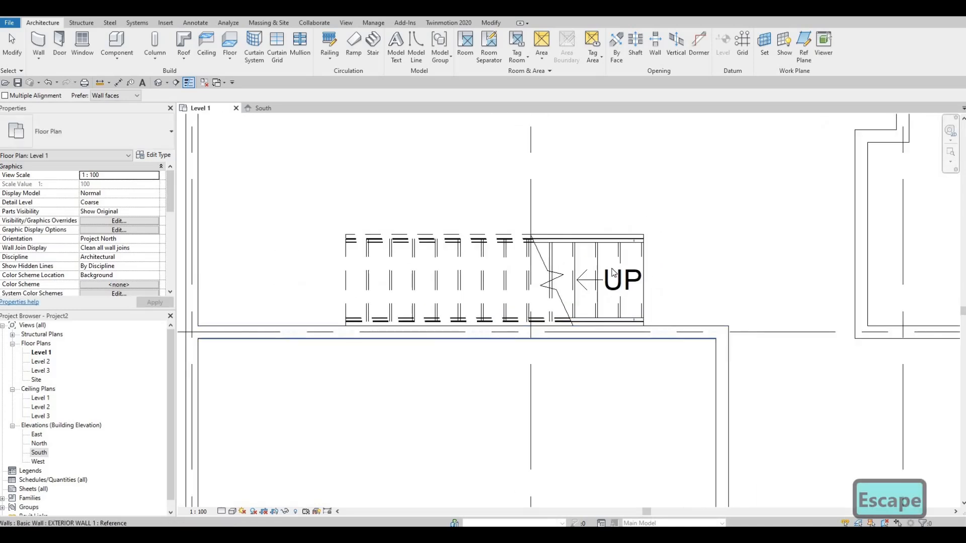
{"action": "key", "text": "Escape"}
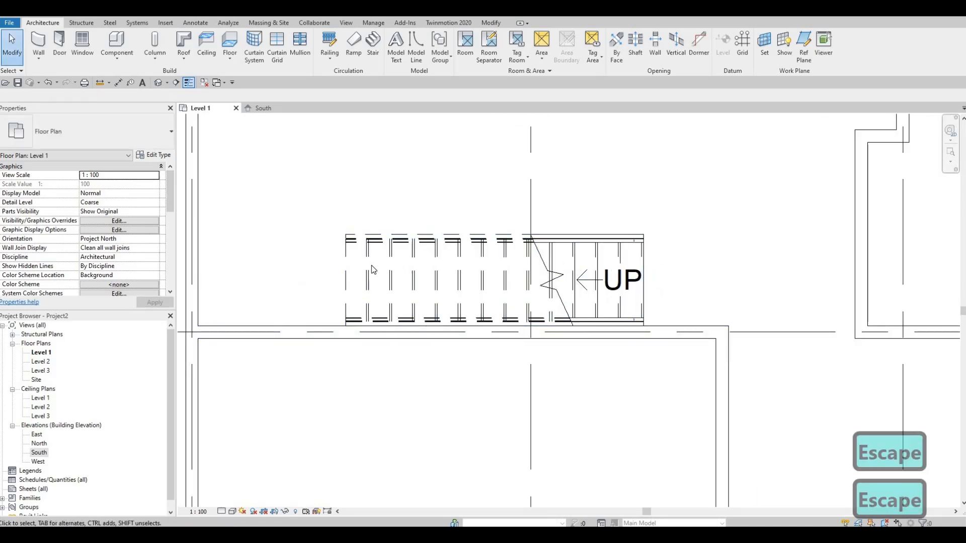
{"action": "scroll", "coordinate": [485, 278], "scroll_direction": "down", "scroll_amount": 2}
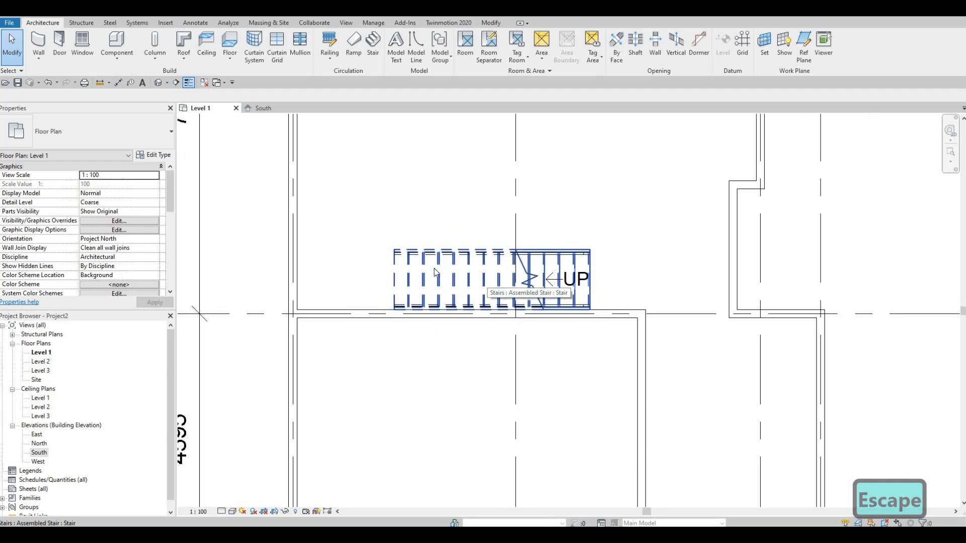
{"action": "scroll", "coordinate": [435, 272], "scroll_direction": "up", "scroll_amount": 1}
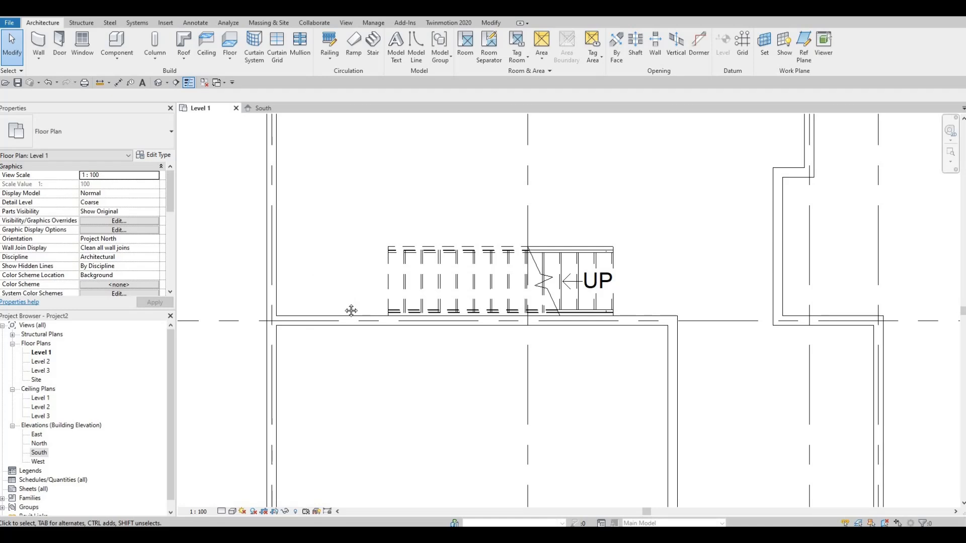
{"action": "middle_click_drag", "start_coordinate": [338, 287], "coordinate": [338, 311]}
{"action": "mouse_move", "coordinate": [352, 280]}
{"action": "middle_mouse_down"}
{"action": "mouse_move", "coordinate": [352, 292]}
{"action": "mouse_move", "coordinate": [345, 281]}
{"action": "middle_mouse_up"}
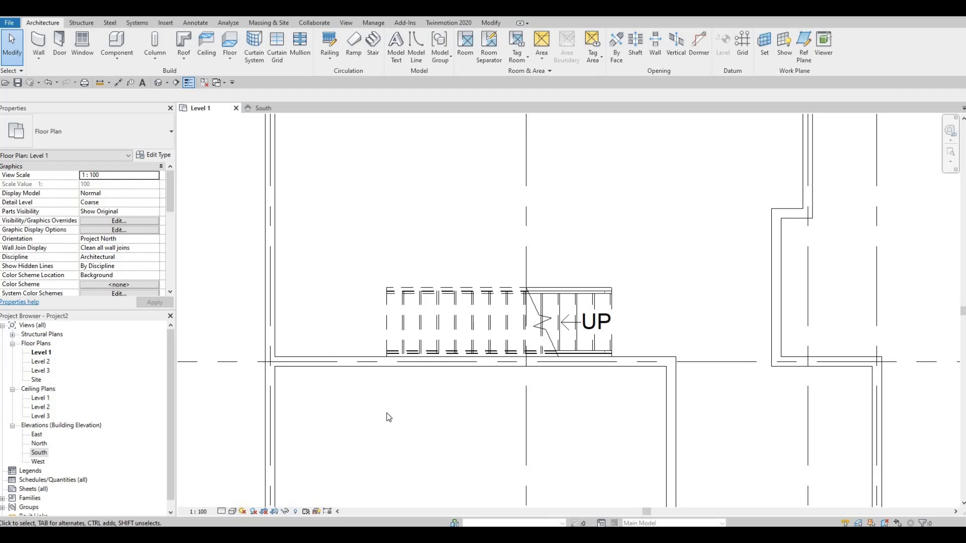
{"action": "scroll", "coordinate": [413, 292], "scroll_direction": "down", "scroll_amount": 2}
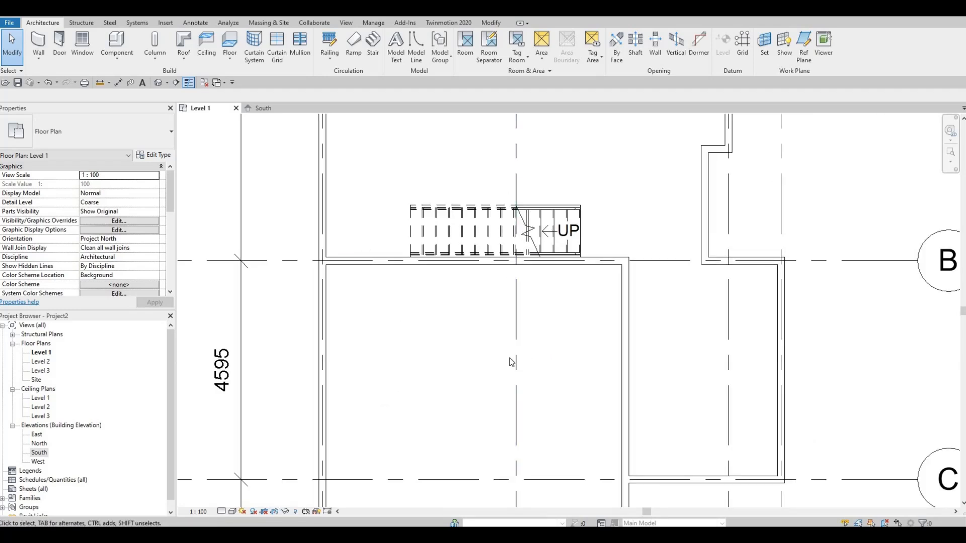
{"action": "scroll", "coordinate": [608, 427], "scroll_direction": "down", "scroll_amount": 2}
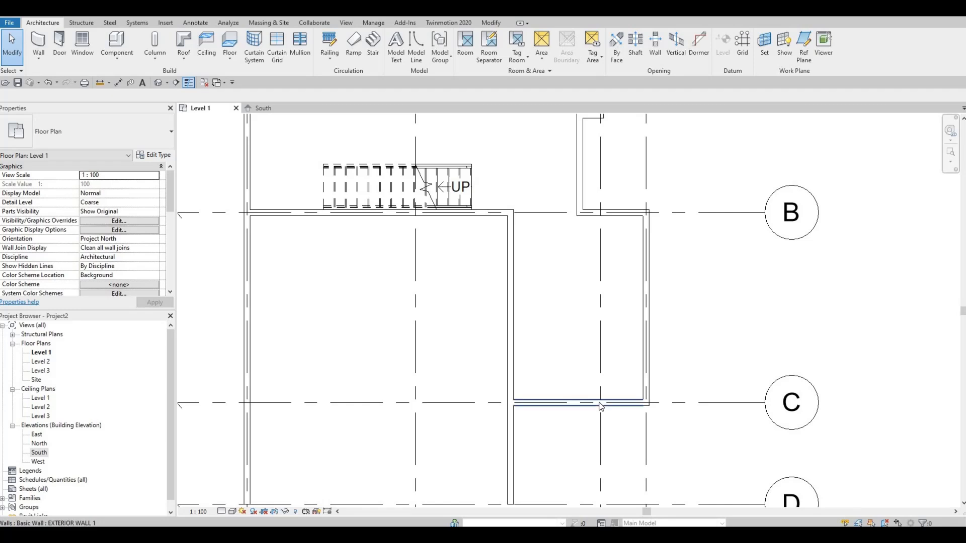
{"action": "middle_click_drag", "start_coordinate": [376, 198], "coordinate": [351, 283]}
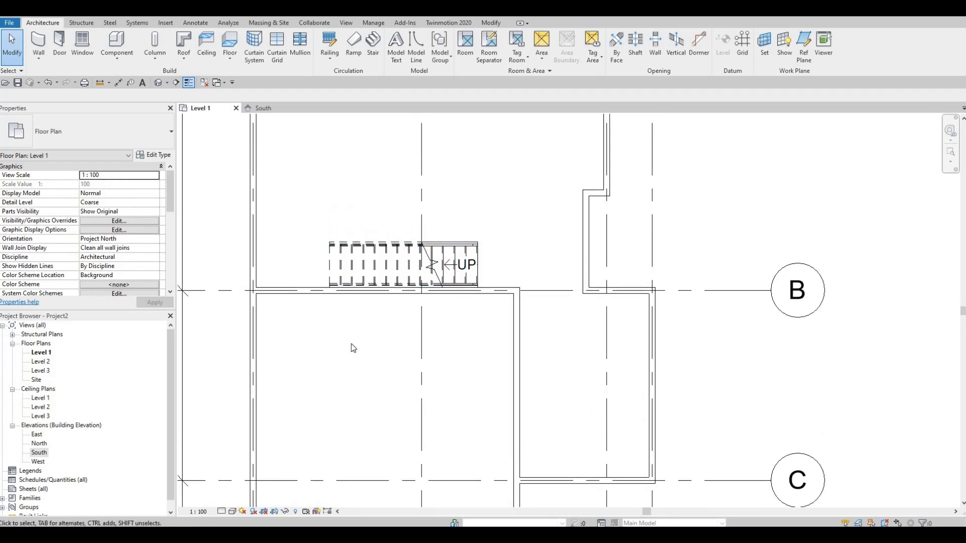
{"action": "scroll", "coordinate": [355, 344], "scroll_direction": "down", "scroll_amount": 5}
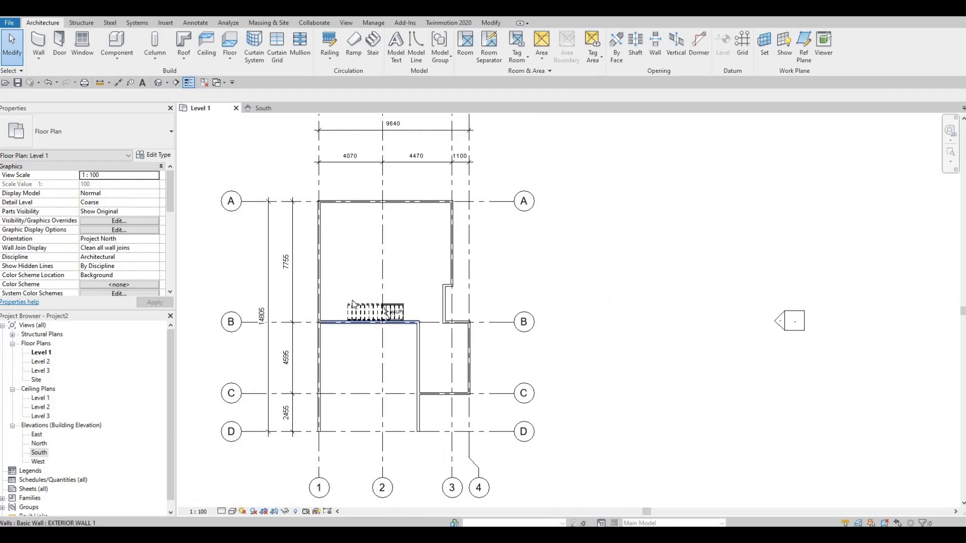
{"action": "scroll", "coordinate": [394, 393], "scroll_direction": "up", "scroll_amount": 4}
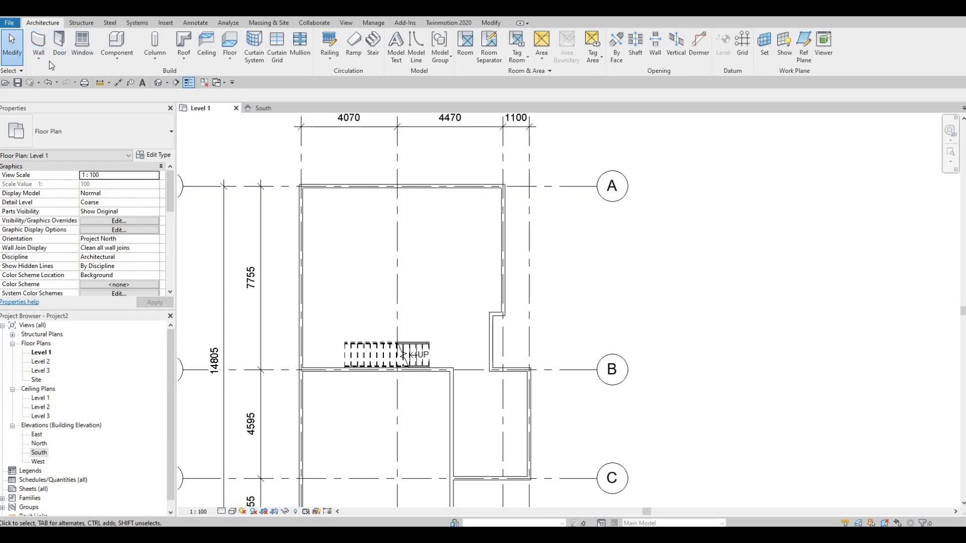
Begin loading a family and browse the Canada metric library to the Residential subfolder of Doors.
{"action": "left_click", "coordinate": [162, 24]}
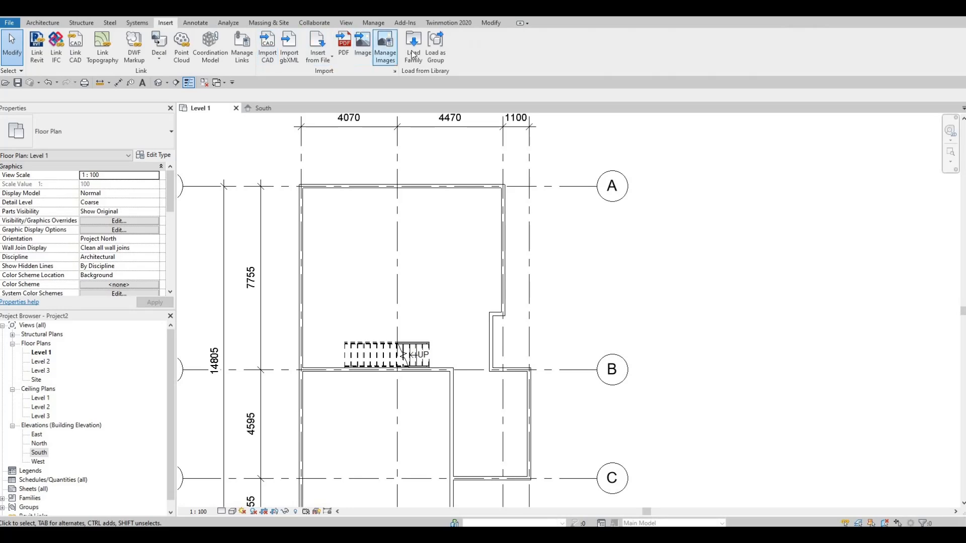
{"action": "left_click", "coordinate": [412, 54]}
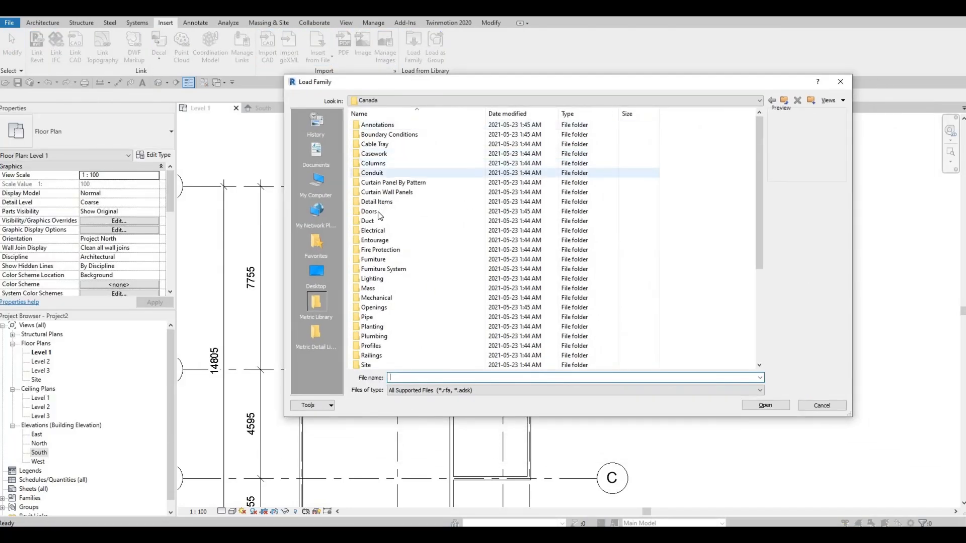
{"action": "double_click", "coordinate": [378, 213]}
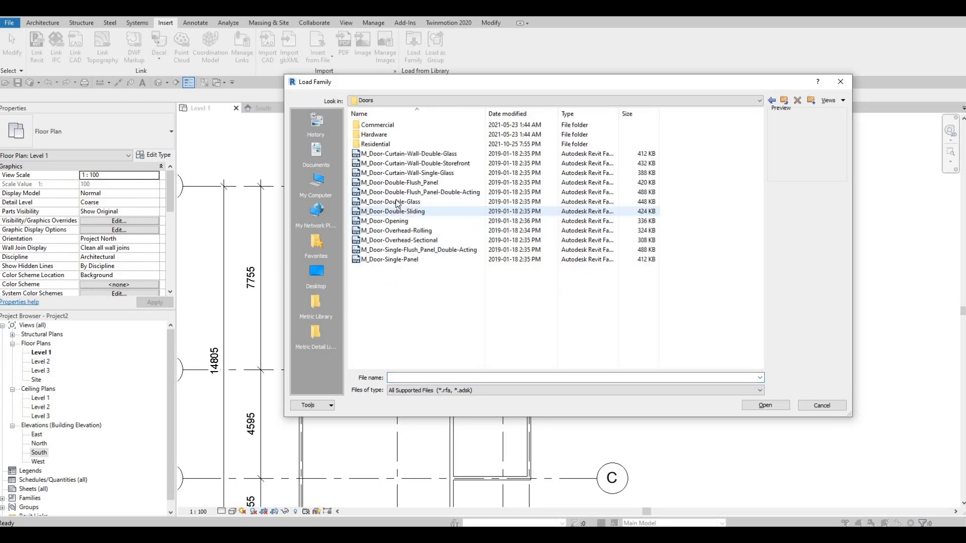
{"action": "key", "text": "Up"}
{"action": "key", "text": "Up"}
{"action": "key", "text": "Up"}
{"action": "key", "text": "Up"}
{"action": "key", "text": "Up"}
{"action": "key", "text": "Up"}
{"action": "key", "text": "Up"}
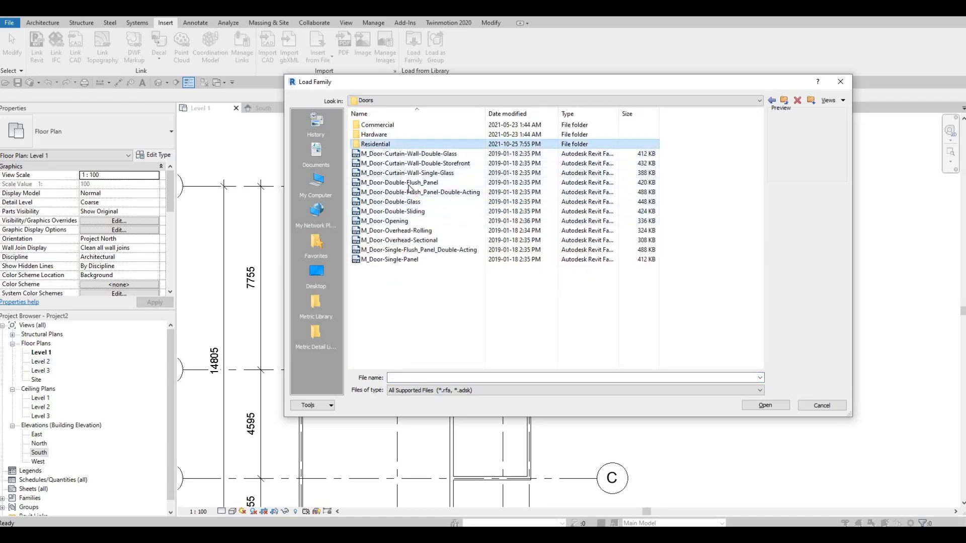
{"action": "key", "text": "Return"}
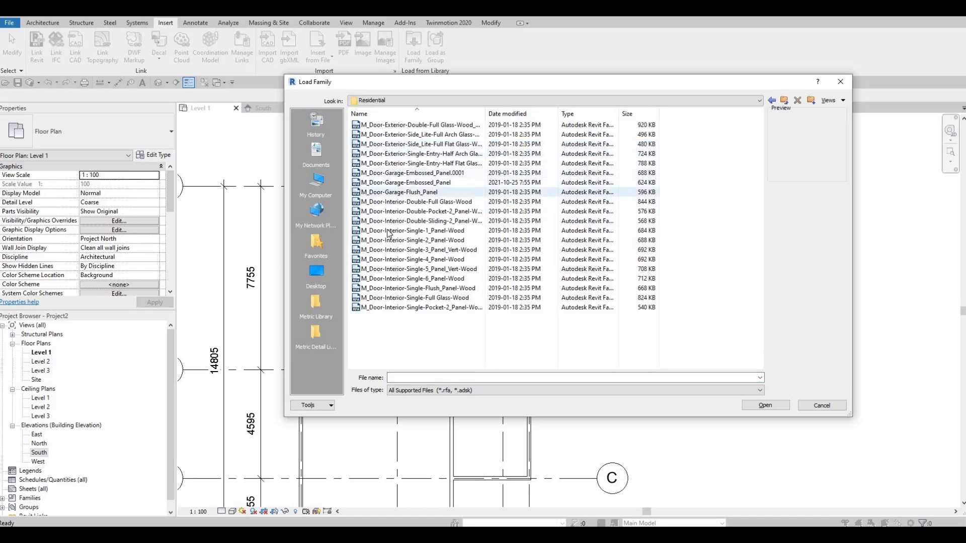
Preview several interior residential door families and open M_Door-Interior-Single-1_Panel-Wood.rfa for loading.
{"action": "left_click", "coordinate": [390, 231]}
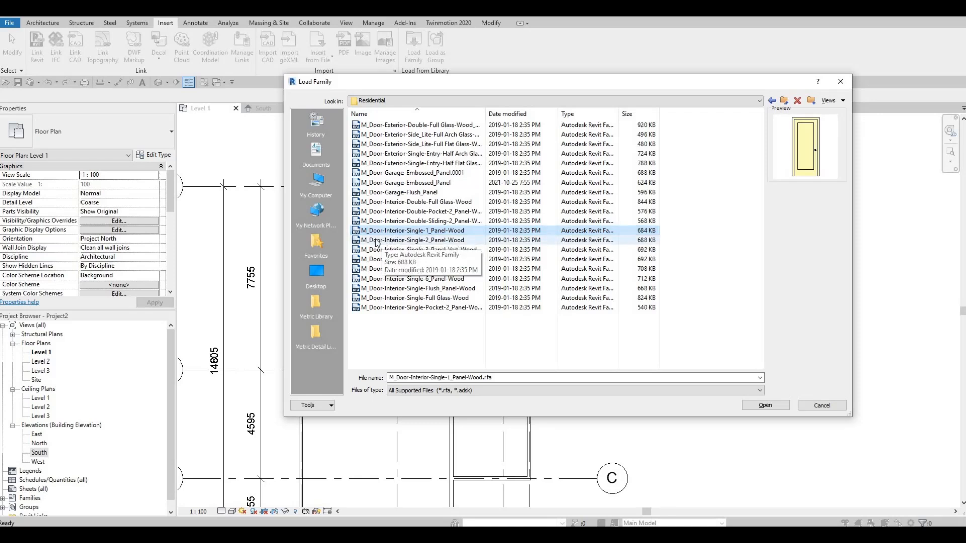
{"action": "left_click", "coordinate": [380, 240]}
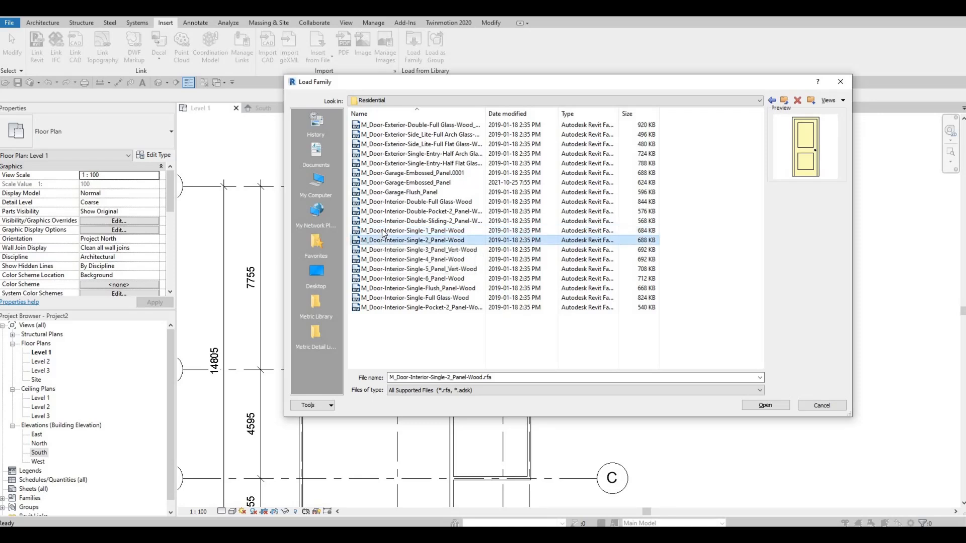
{"action": "left_click", "coordinate": [391, 202]}
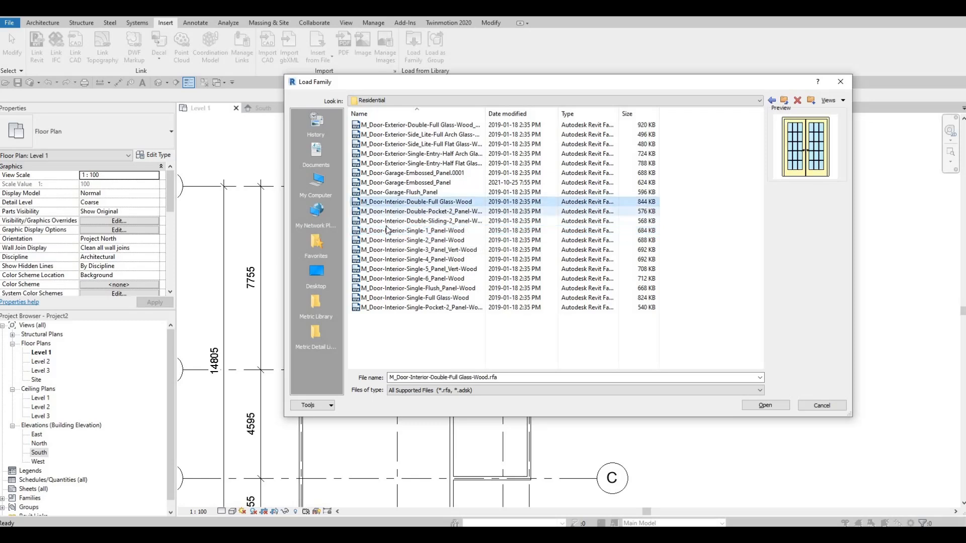
{"action": "left_click", "coordinate": [387, 222]}
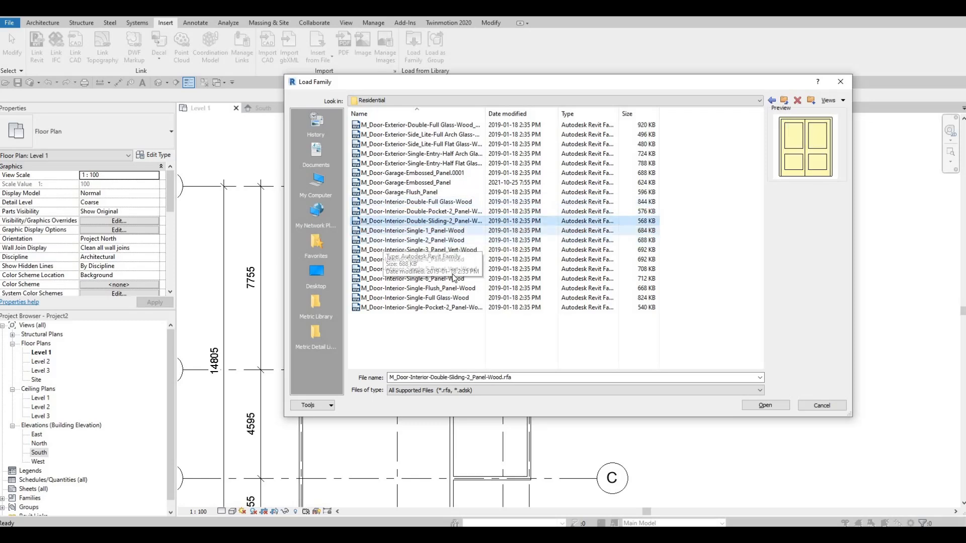
{"action": "left_click", "coordinate": [389, 231]}
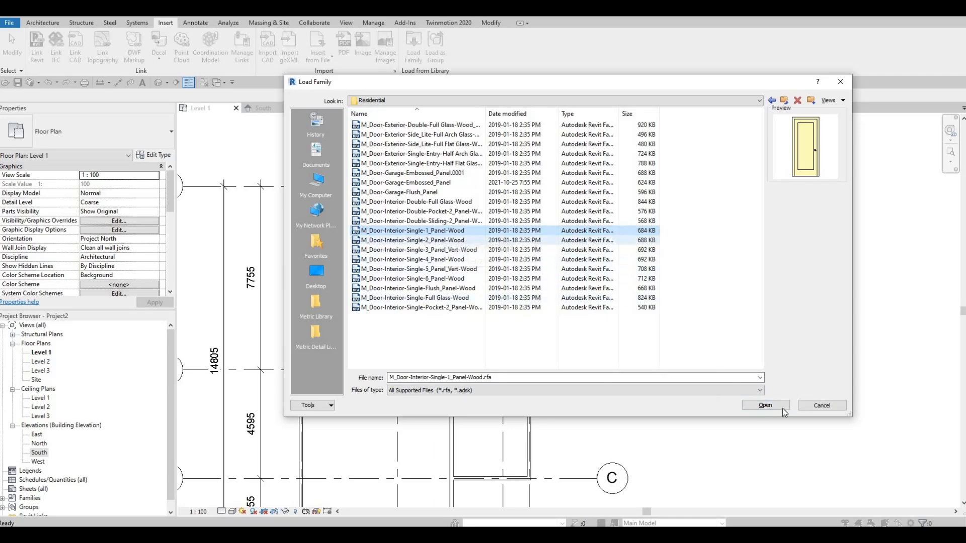
{"action": "left_click", "coordinate": [764, 405]}
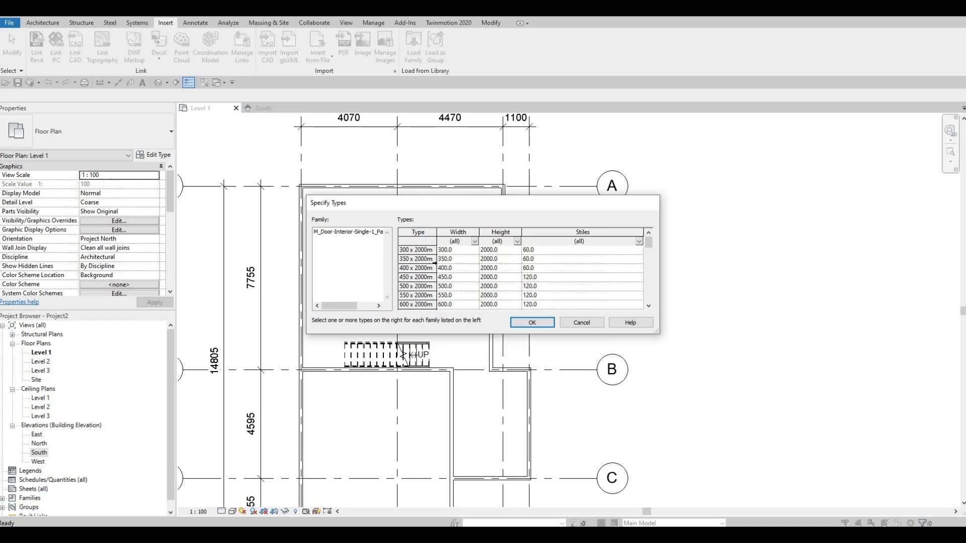
Load every type of the single one-panel wood door, from 300 x 2000mm through 900 x 2400mm.
{"action": "scroll", "coordinate": [435, 262], "scroll_direction": "down", "scroll_amount": 3}
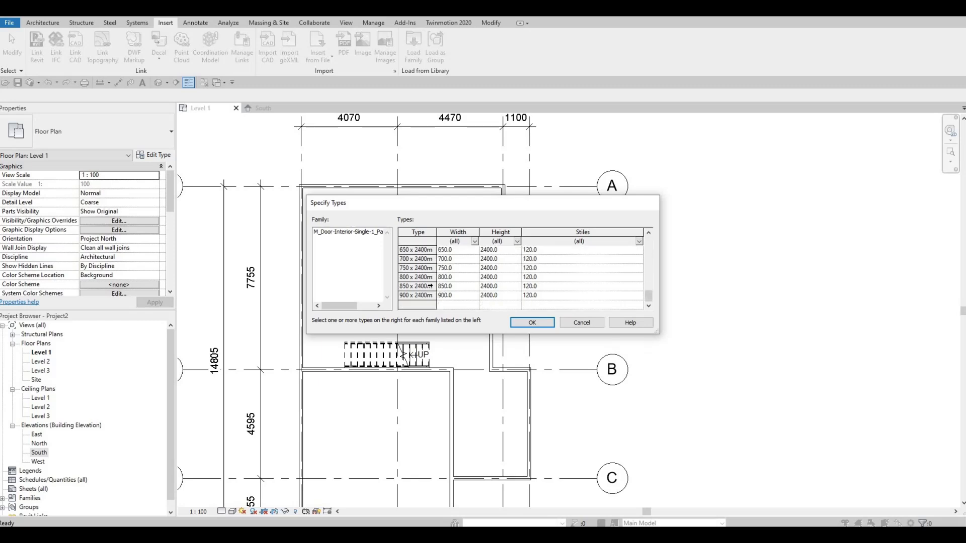
{"action": "scroll", "coordinate": [431, 282], "scroll_direction": "up", "scroll_amount": 3}
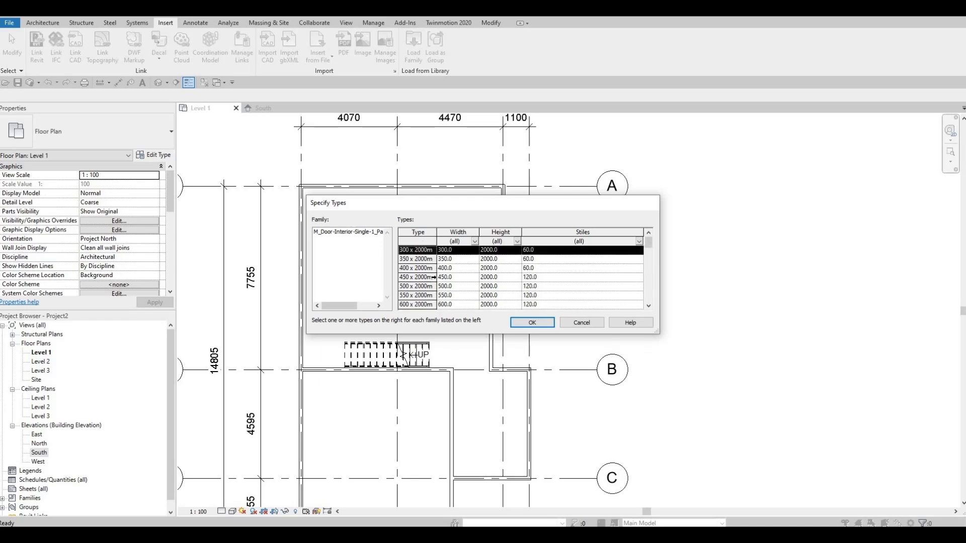
{"action": "scroll", "coordinate": [432, 280], "scroll_direction": "down", "scroll_amount": 3}
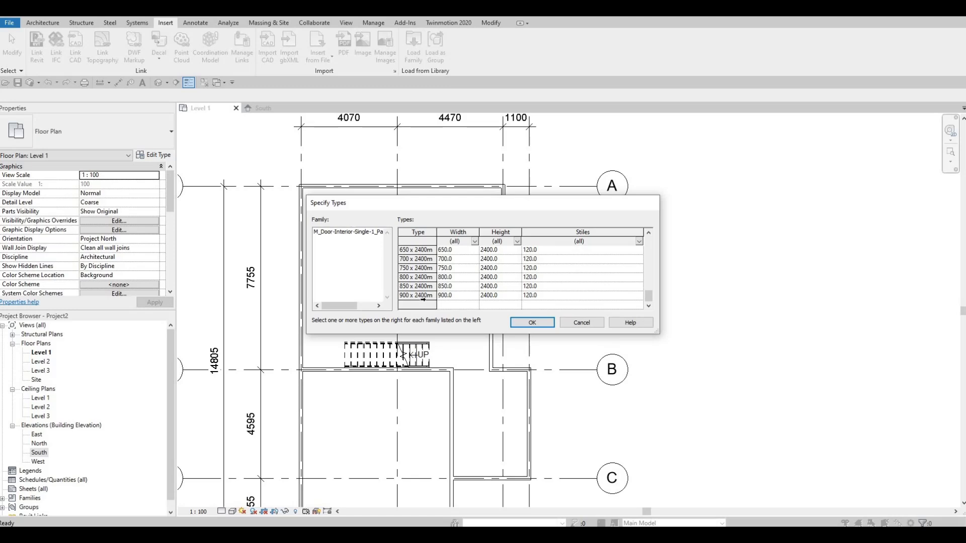
{"action": "left_click", "coordinate": [423, 297], "text": "shift"}
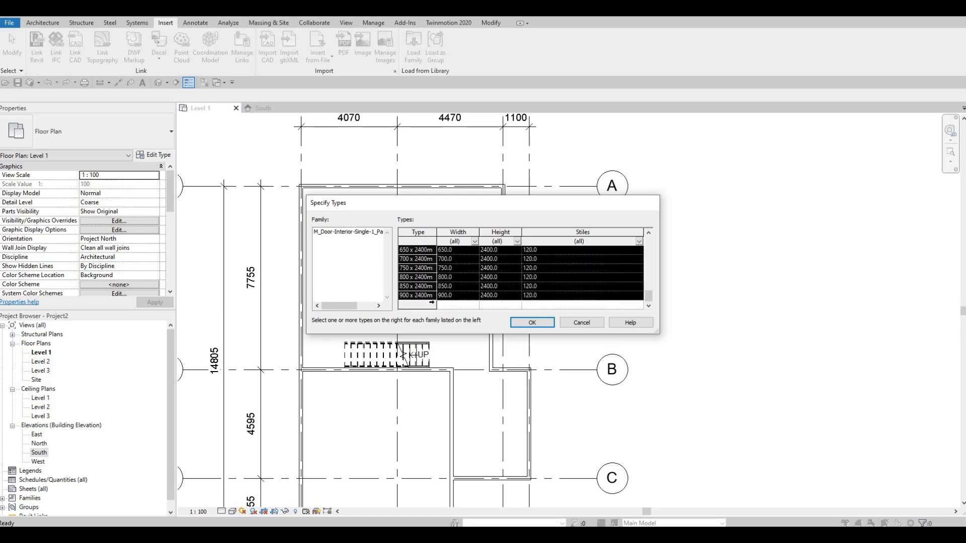
{"action": "left_click", "coordinate": [527, 326]}
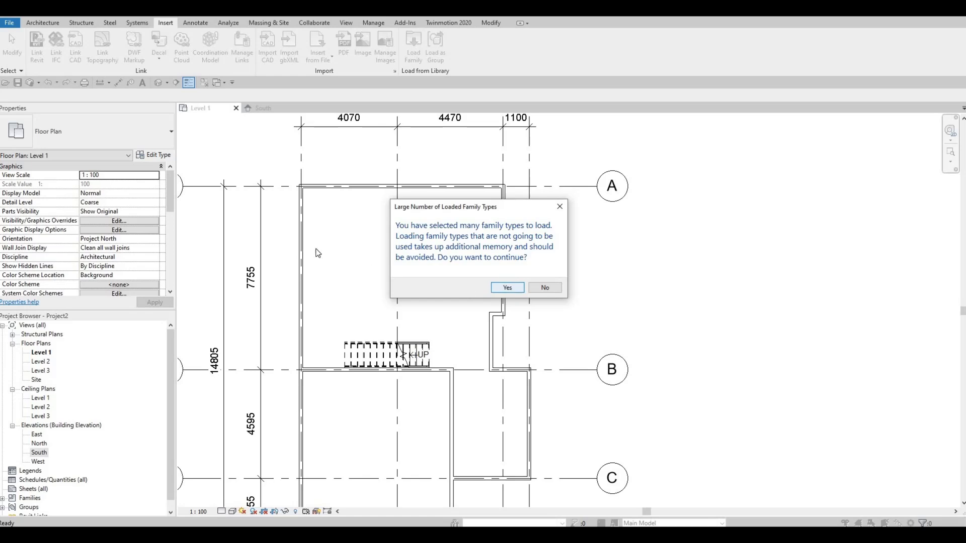
{"action": "key", "text": "Return"}
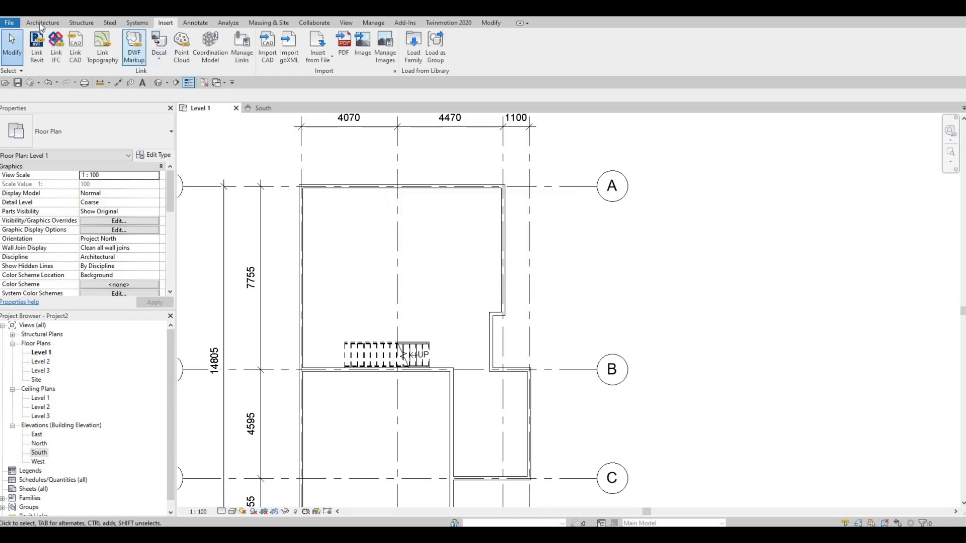
Start placing a door with the M_Door-Interior-Single-1_Panel-Wood 850 x 2000mm type near the grid B wall.
{"action": "left_click", "coordinate": [41, 23]}
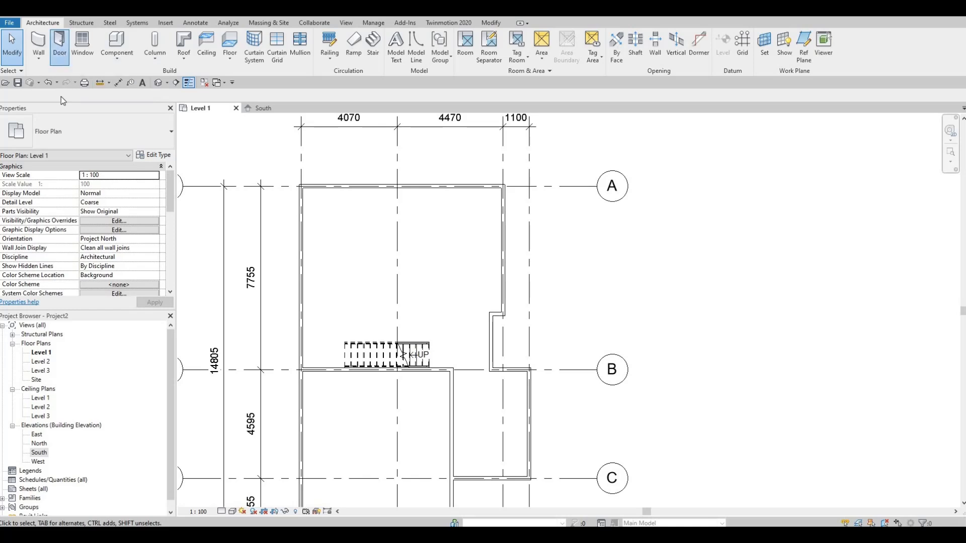
{"action": "left_click", "coordinate": [60, 51]}
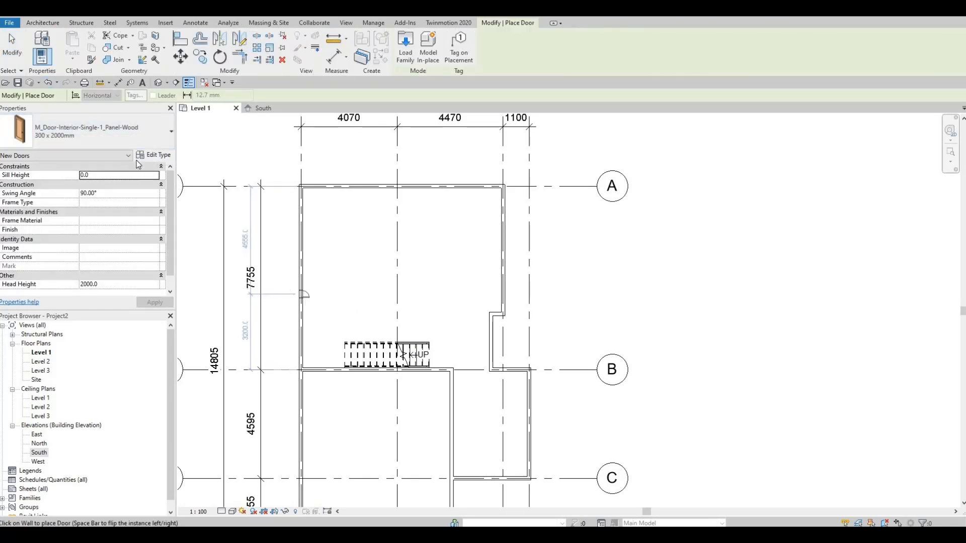
{"action": "left_click", "coordinate": [119, 137]}
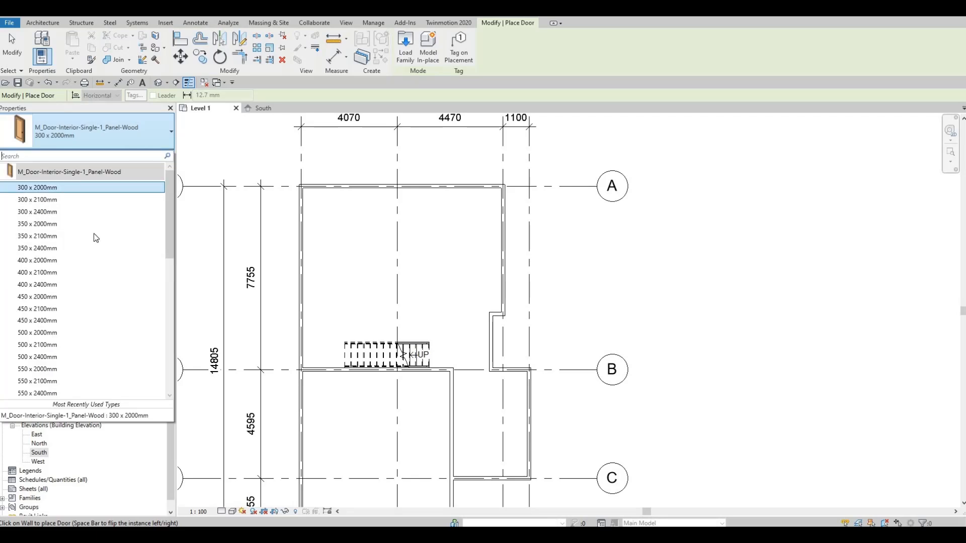
{"action": "scroll", "coordinate": [93, 266], "scroll_direction": "down", "scroll_amount": 2}
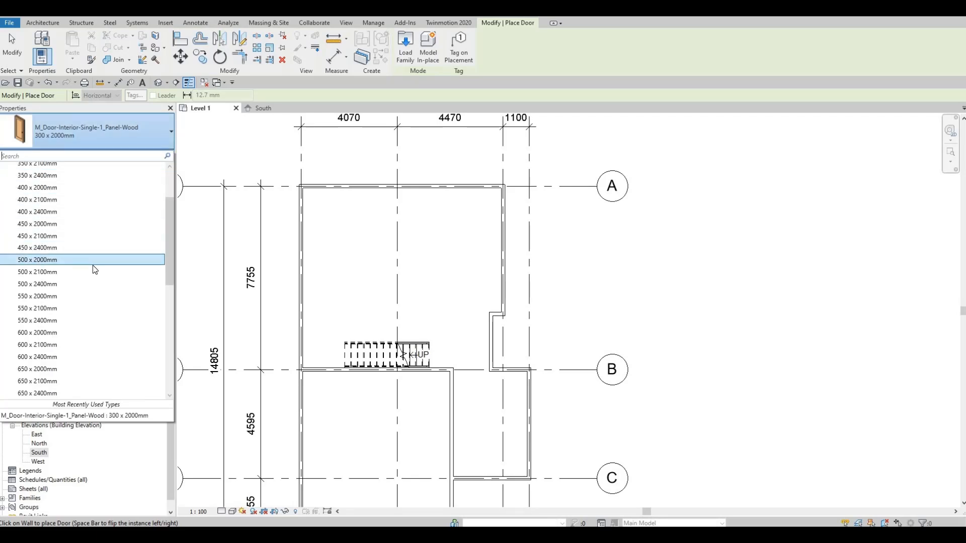
{"action": "scroll", "coordinate": [92, 264], "scroll_direction": "down", "scroll_amount": 3}
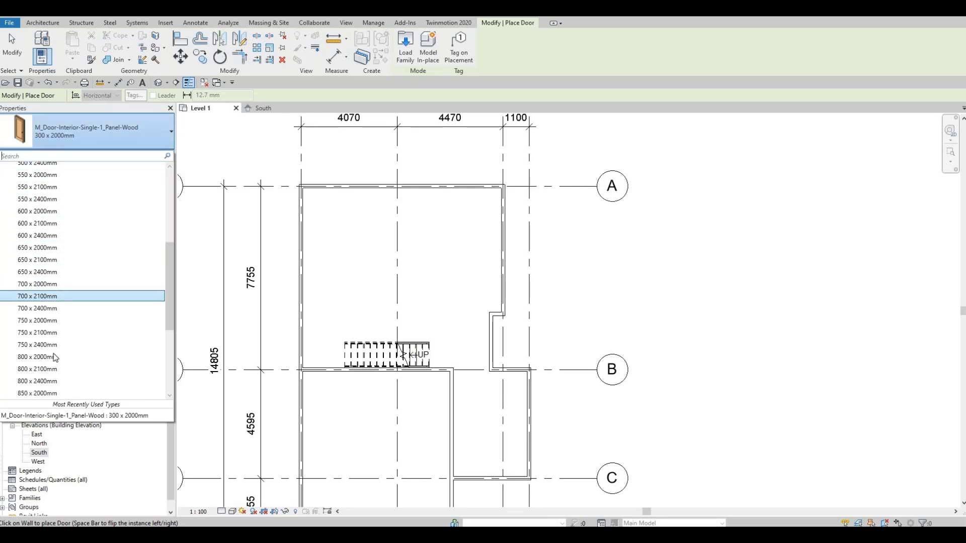
{"action": "scroll", "coordinate": [59, 355], "scroll_direction": "down", "scroll_amount": 2}
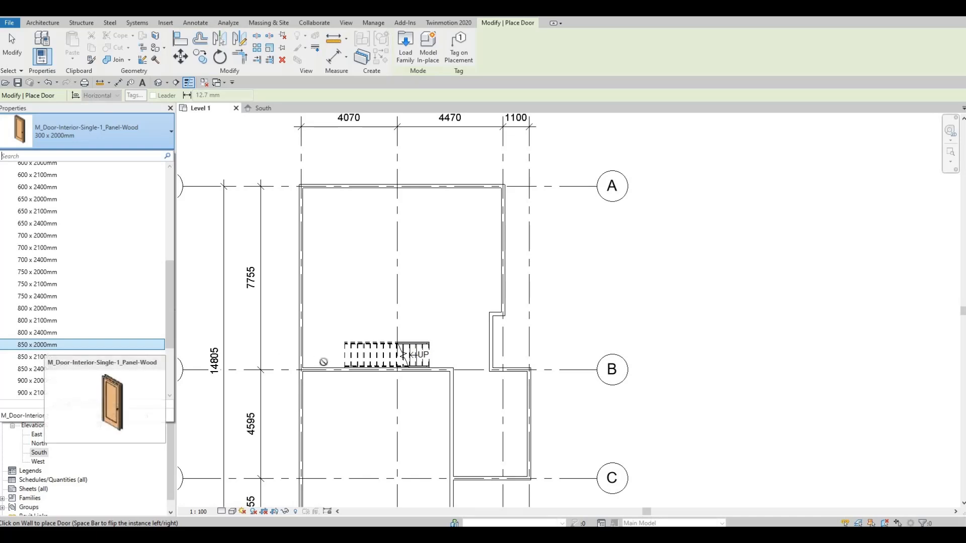
{"action": "left_click", "coordinate": [45, 346]}
{"action": "scroll", "coordinate": [321, 367], "scroll_direction": "up", "scroll_amount": 3}
{"action": "scroll", "coordinate": [320, 372], "scroll_direction": "up", "scroll_amount": 2}
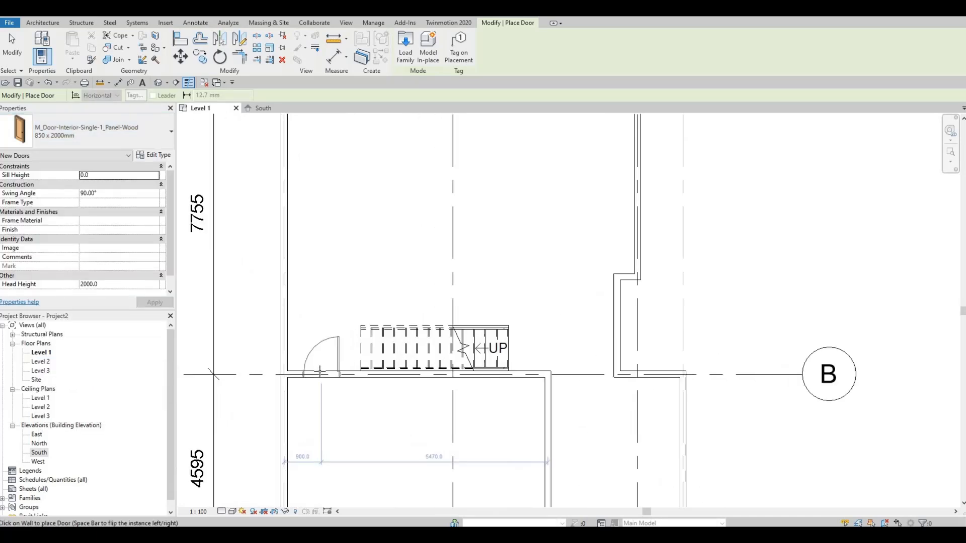
Switch the door type to 750 x 2000mm and place it in the grid B wall, left of the stair.
{"action": "left_click", "coordinate": [85, 131]}
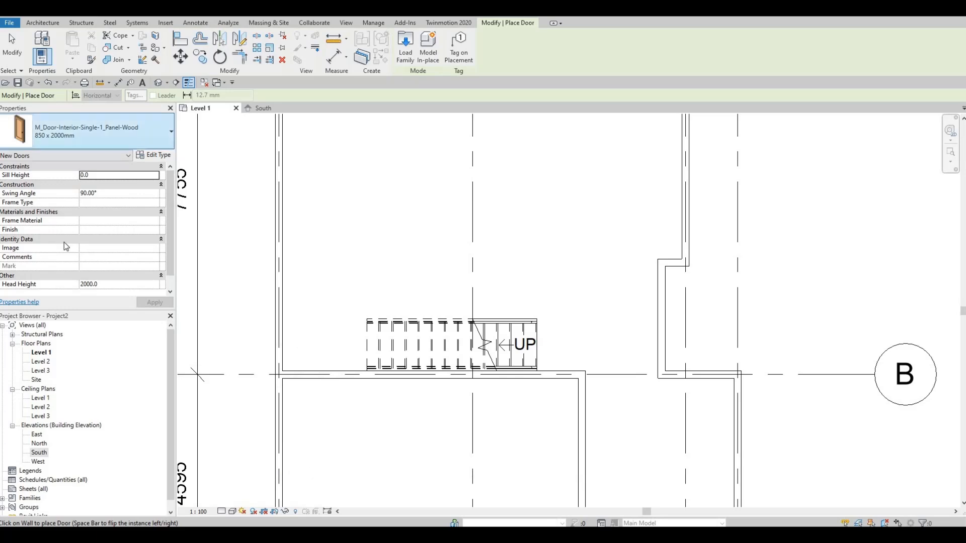
{"action": "scroll", "coordinate": [63, 234], "scroll_direction": "up", "scroll_amount": 1}
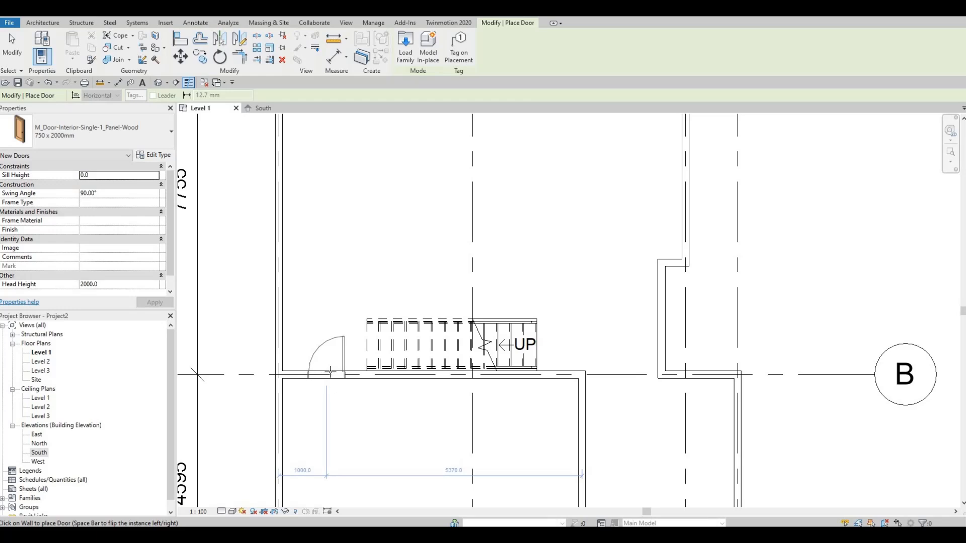
{"action": "left_click", "coordinate": [331, 374]}
{"action": "key", "text": "Escape"}
{"action": "key", "text": "Escape"}
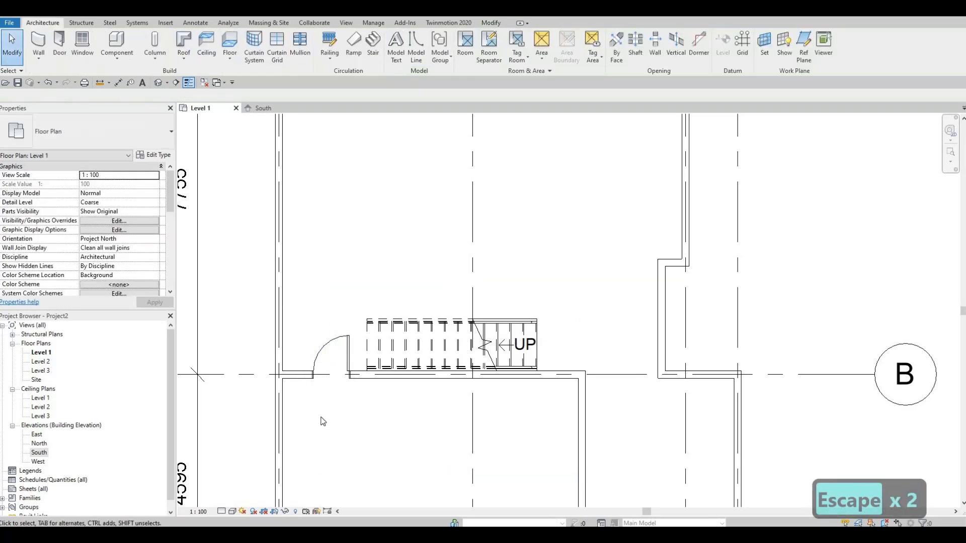
Nudge the new door two increments to the right along the grid B wall, toward the stair.
{"action": "middle_click_drag", "start_coordinate": [321, 417], "coordinate": [315, 427]}
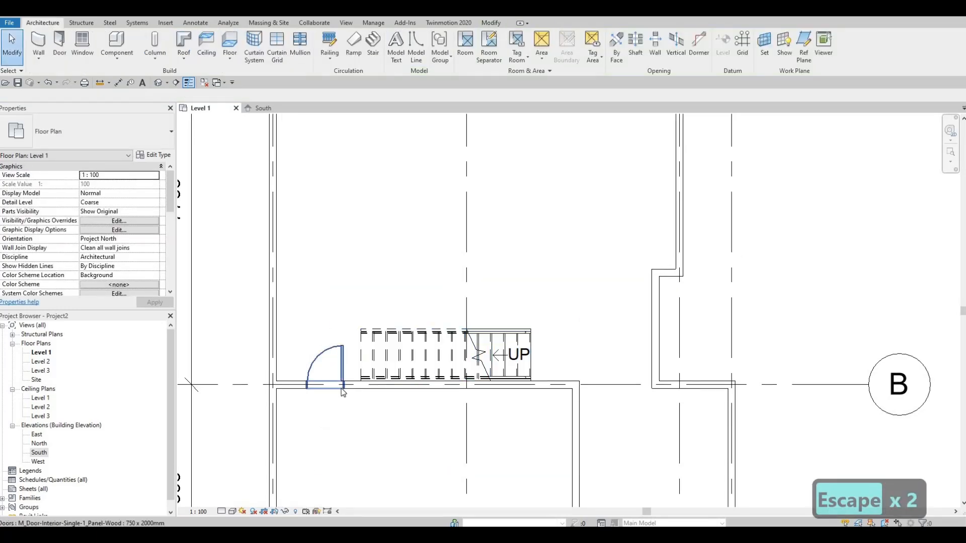
{"action": "scroll", "coordinate": [298, 392], "scroll_direction": "down", "scroll_amount": 2}
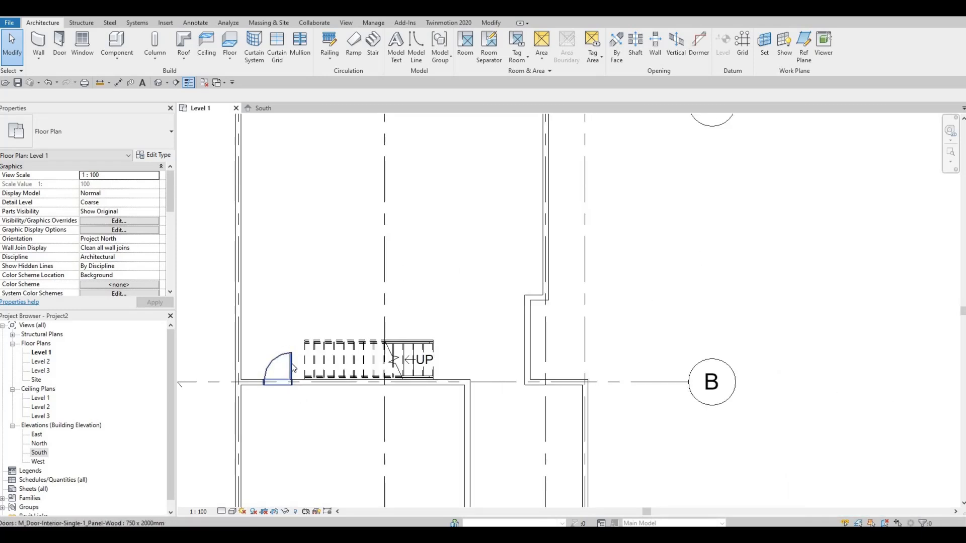
{"action": "left_click", "coordinate": [291, 368]}
{"action": "key", "text": "Right"}
{"action": "key", "text": "Right"}
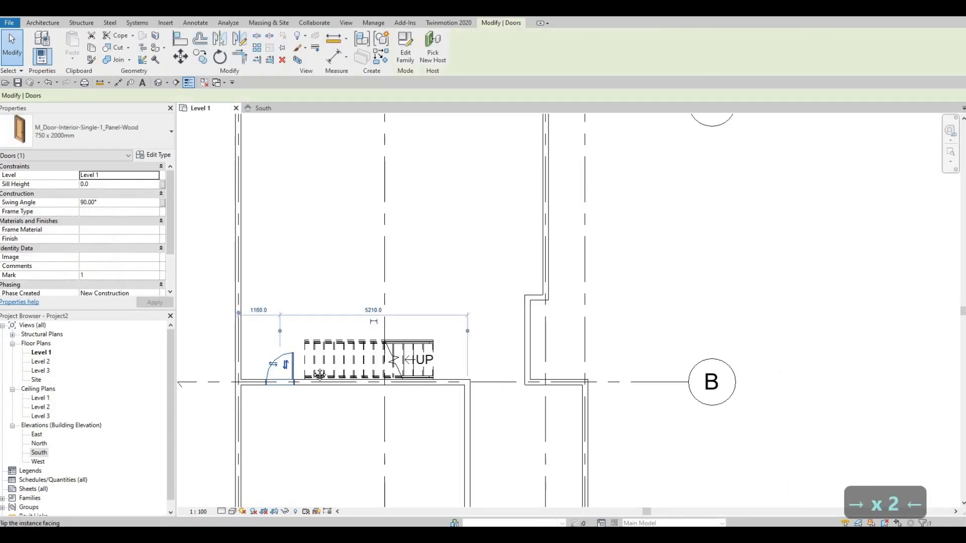
{"action": "scroll", "coordinate": [312, 368], "scroll_direction": "down", "scroll_amount": 1}
{"action": "key", "text": "Escape"}
{"action": "key", "text": "Escape"}
Duplicate the EXTERIOR WALL 1 wall type as INTERIOR WALL 1, review its layer structure and make it the type for new walls.
{"action": "scroll", "coordinate": [313, 358], "scroll_direction": "down", "scroll_amount": 2}
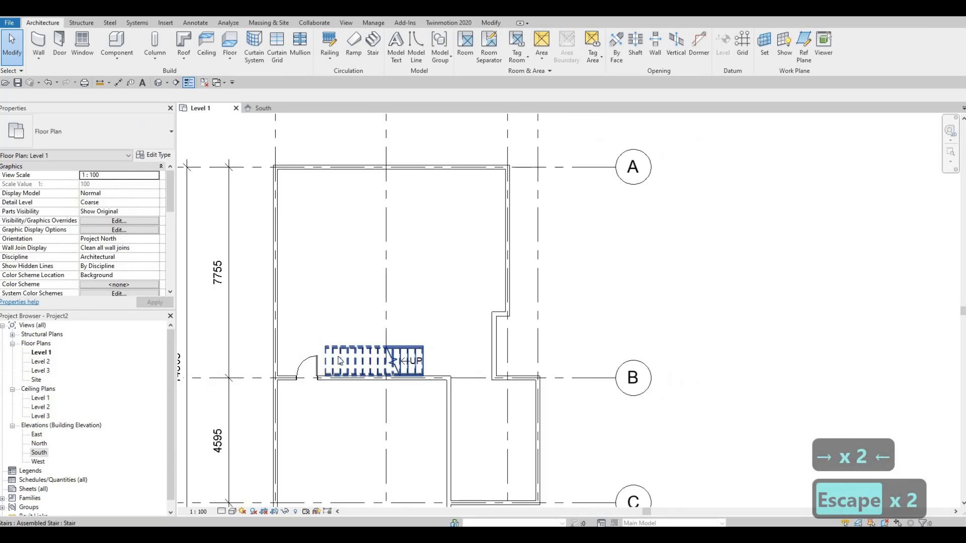
{"action": "scroll", "coordinate": [304, 360], "scroll_direction": "up", "scroll_amount": 1}
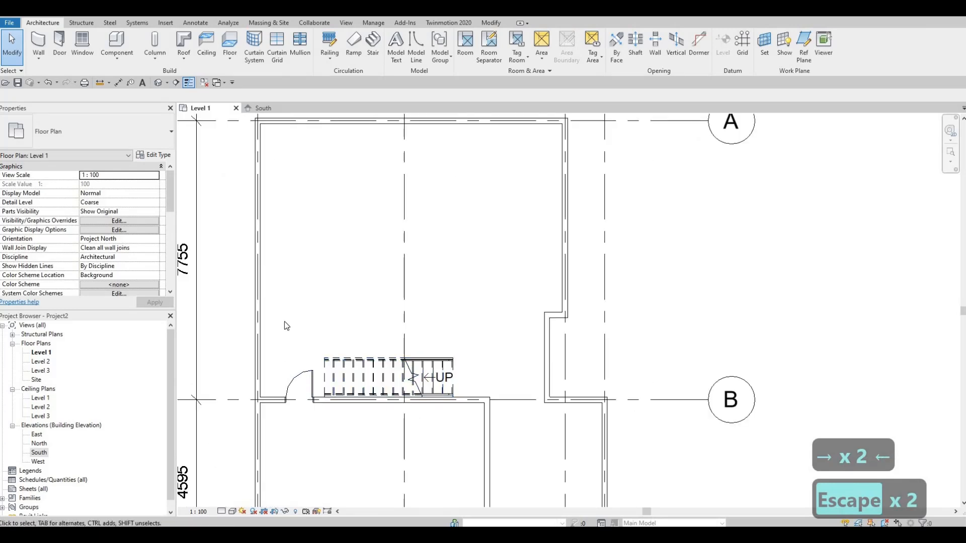
{"action": "scroll", "coordinate": [281, 372], "scroll_direction": "up", "scroll_amount": 1}
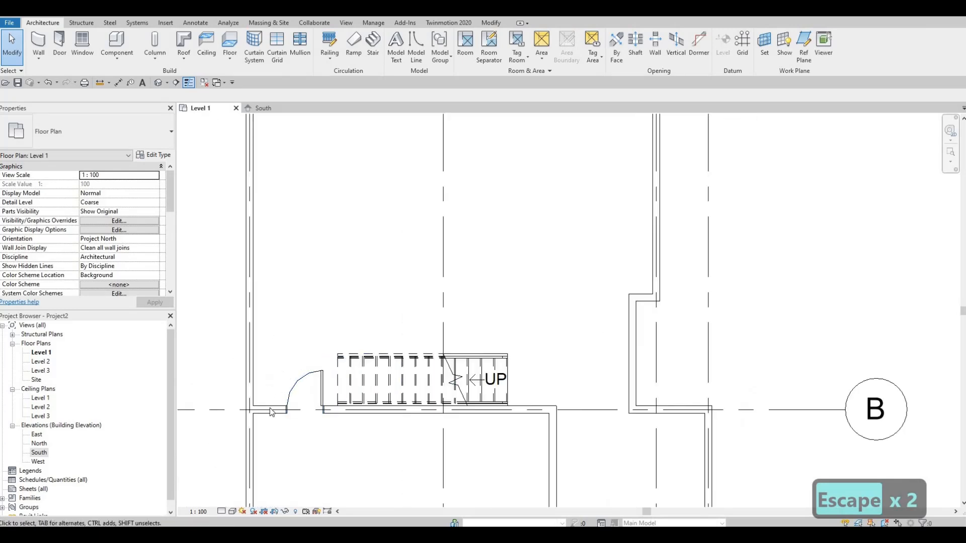
{"action": "scroll", "coordinate": [264, 373], "scroll_direction": "up", "scroll_amount": 1}
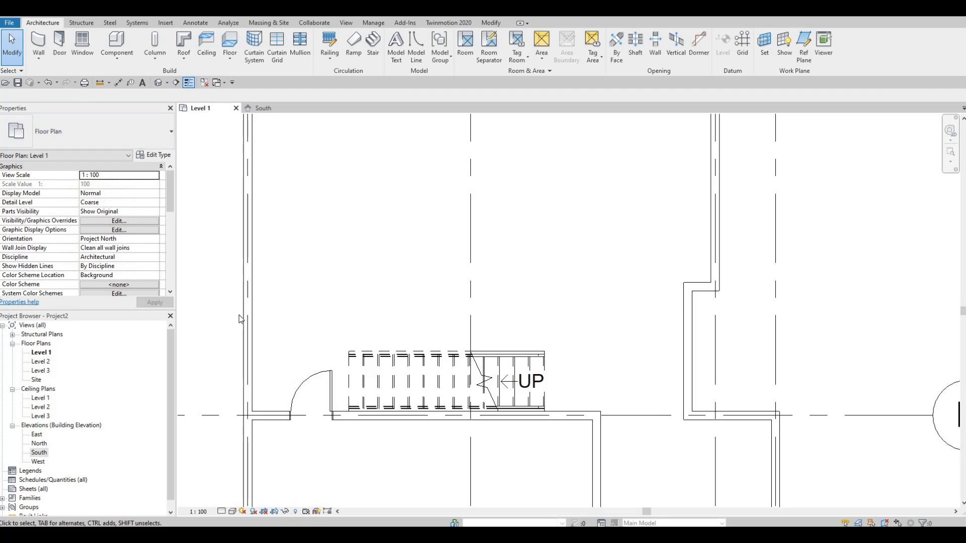
{"action": "left_click", "coordinate": [37, 42]}
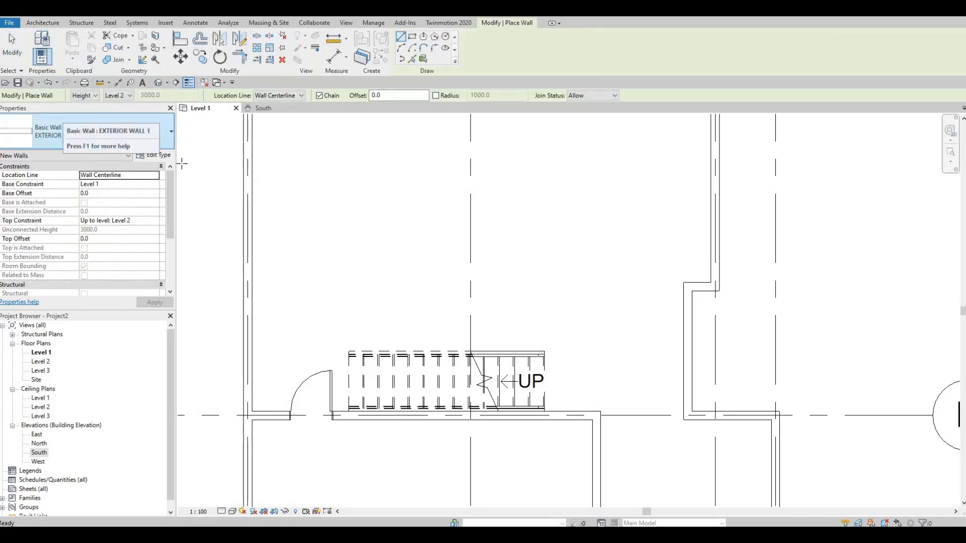
{"action": "left_click", "coordinate": [155, 156]}
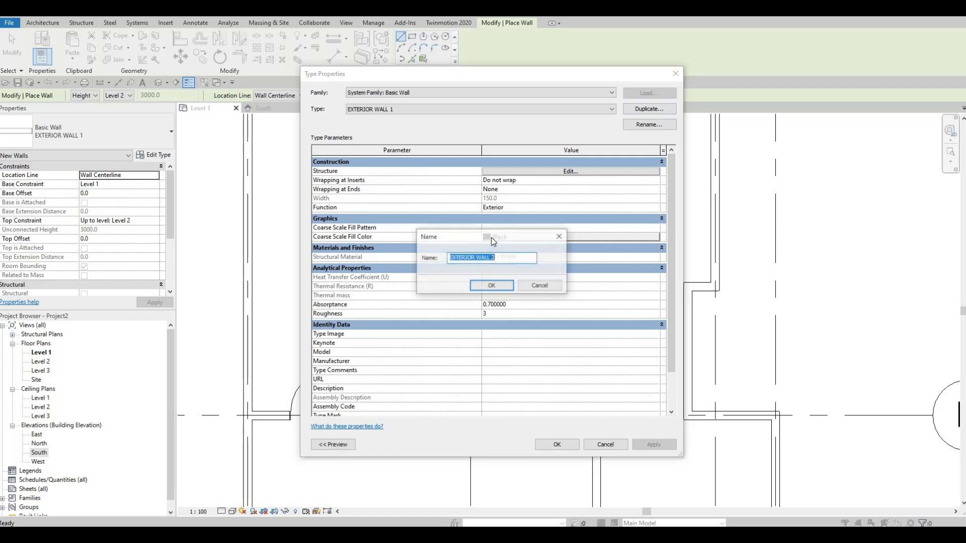
{"action": "type", "text": "I"}
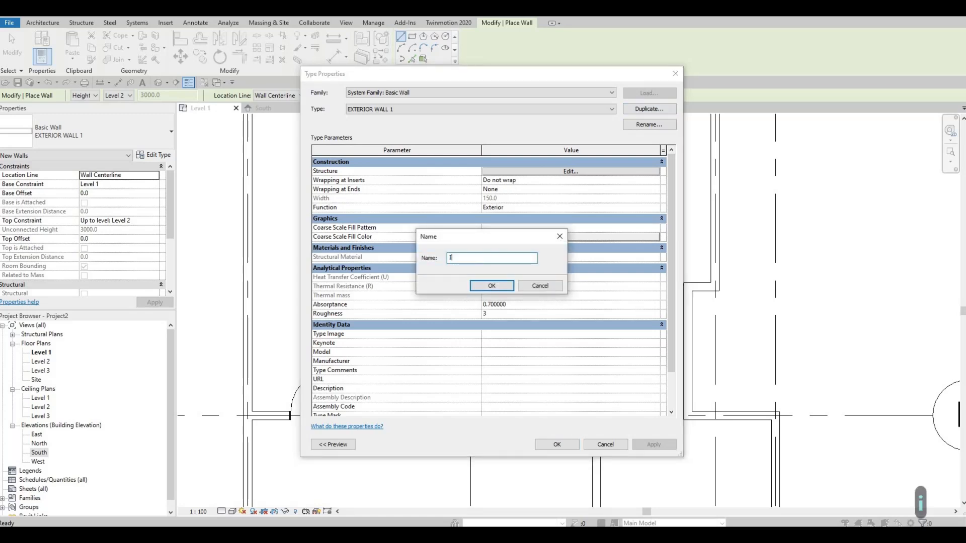
{"action": "type", "text": "NTERIOR WALL 1"}
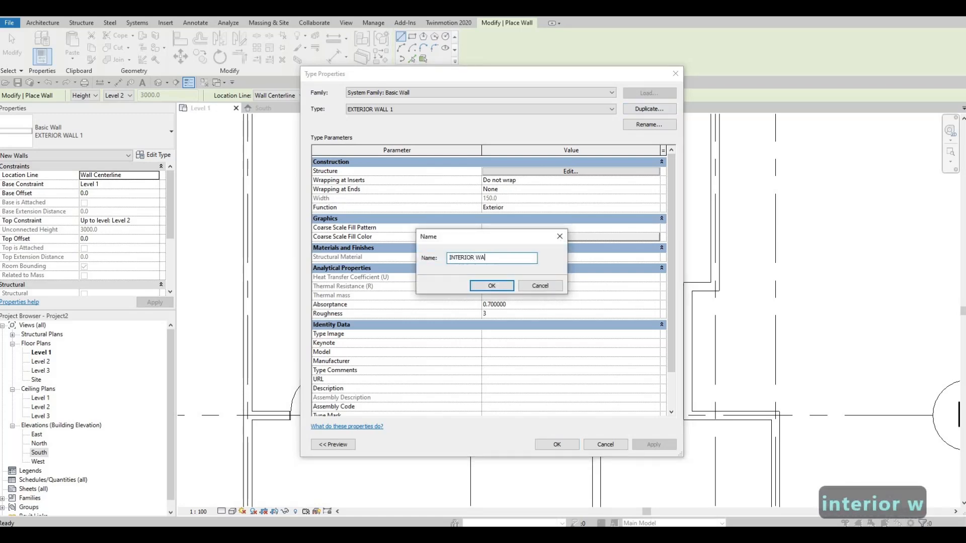
{"action": "left_click", "coordinate": [492, 286]}
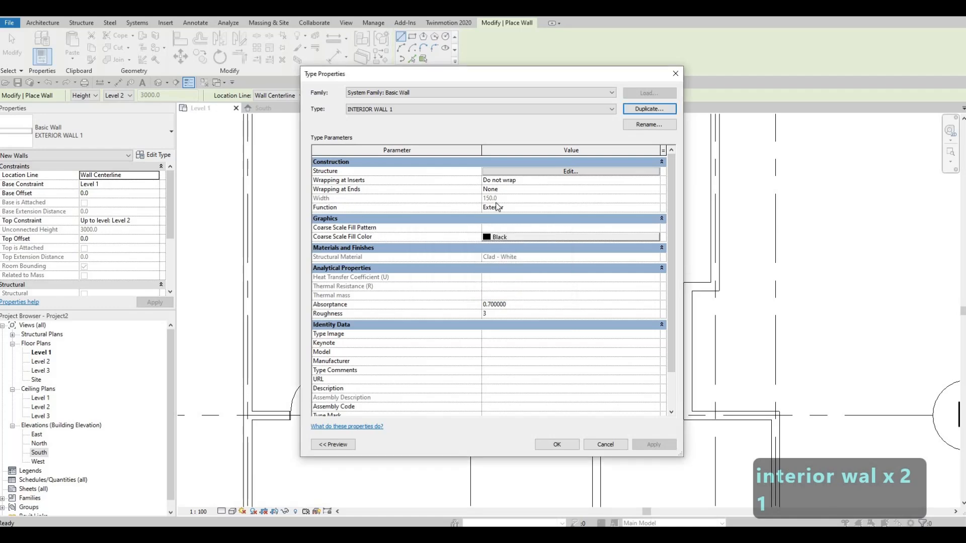
{"action": "left_click", "coordinate": [501, 172]}
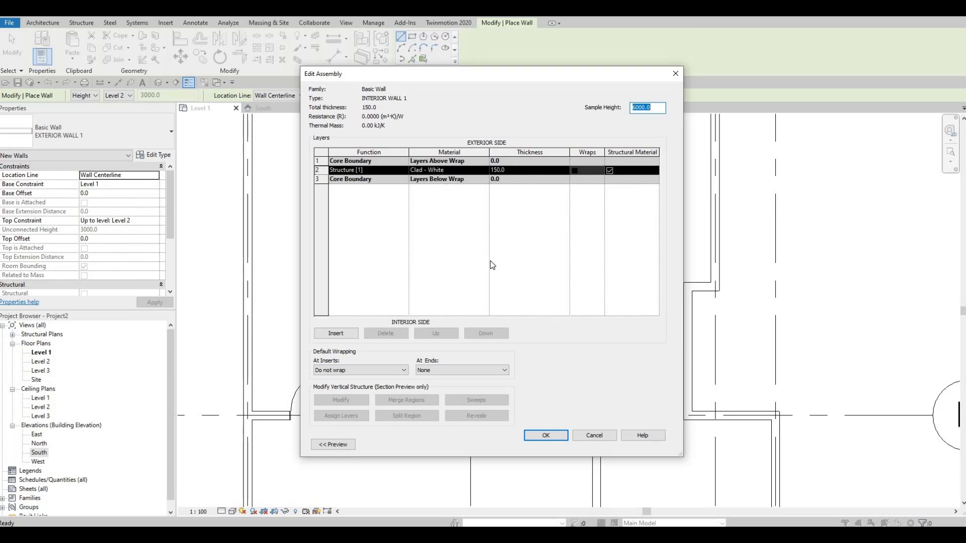
{"action": "left_click", "coordinate": [543, 435]}
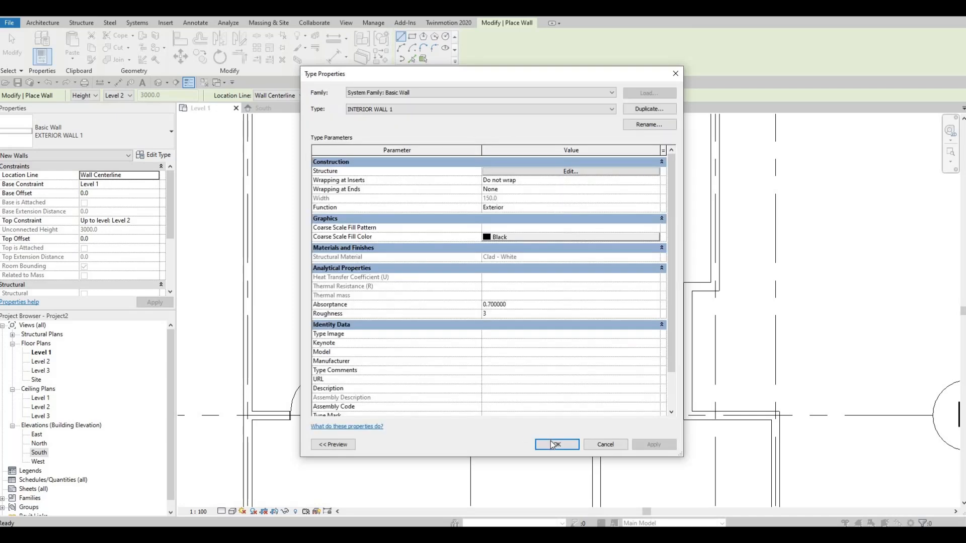
{"action": "key", "text": "Return"}
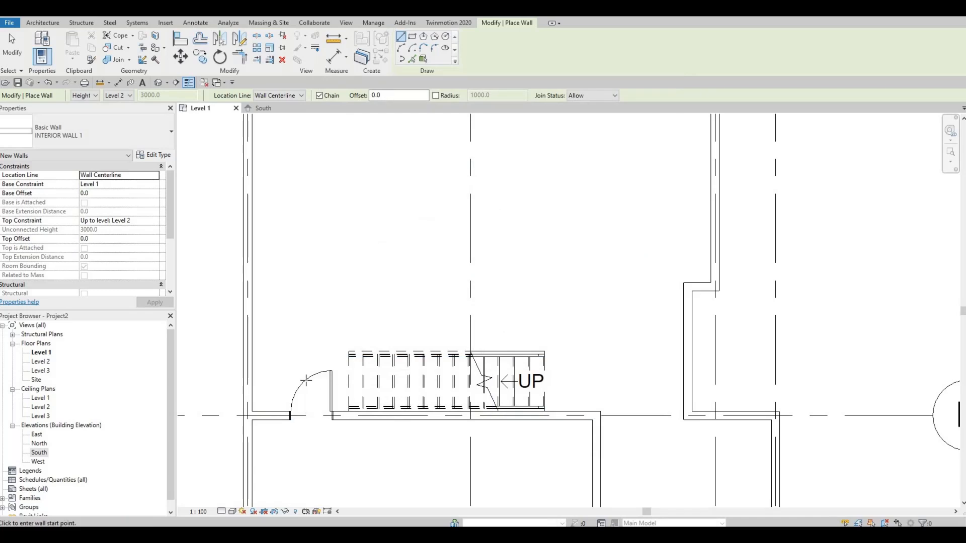
Draw an interior wall about 1300 mm up from the grid B wall beside the door, and return it about 625 mm to the left exterior wall.
{"action": "scroll", "coordinate": [387, 388], "scroll_direction": "up", "scroll_amount": 2}
{"action": "middle_click_drag", "start_coordinate": [277, 422], "coordinate": [382, 394]}
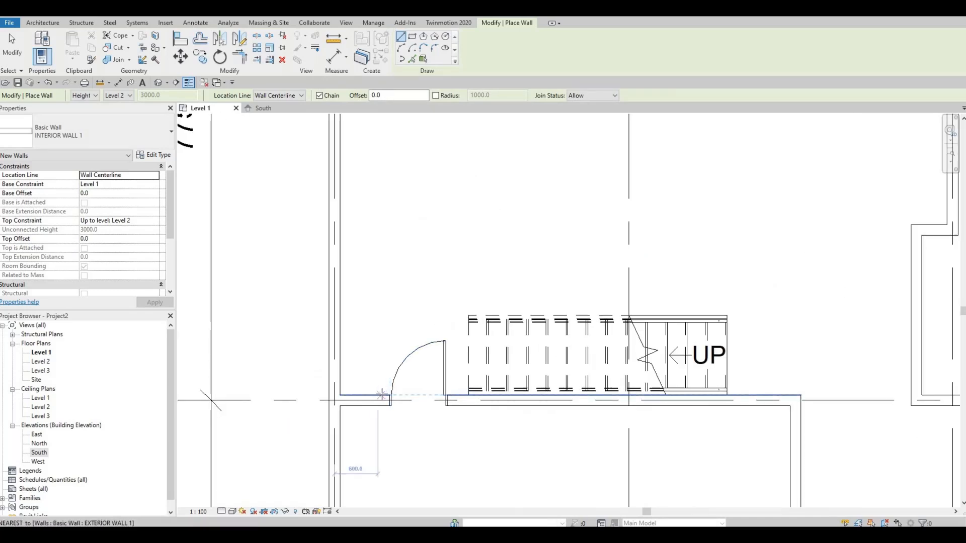
{"action": "left_click", "coordinate": [385, 395]}
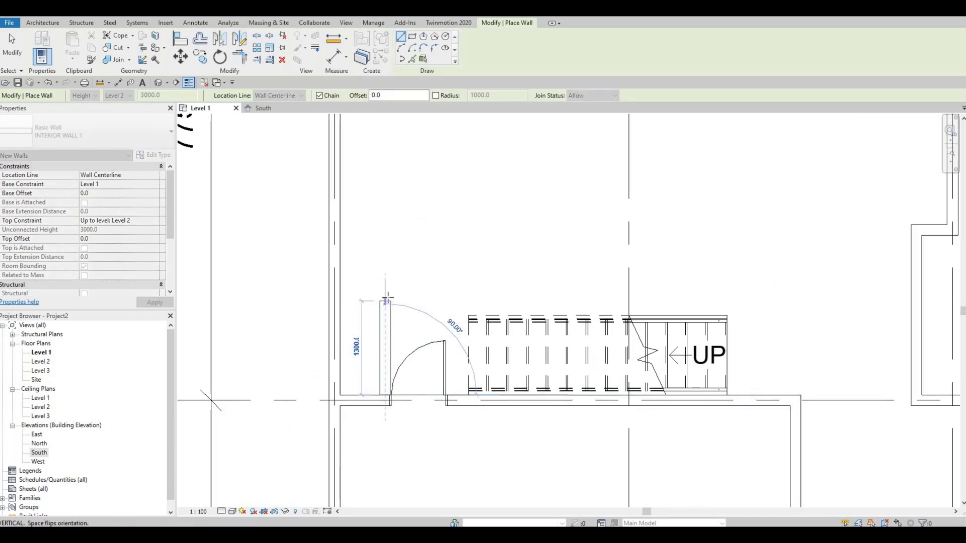
{"action": "left_click", "coordinate": [352, 300]}
{"action": "left_click", "coordinate": [341, 301]}
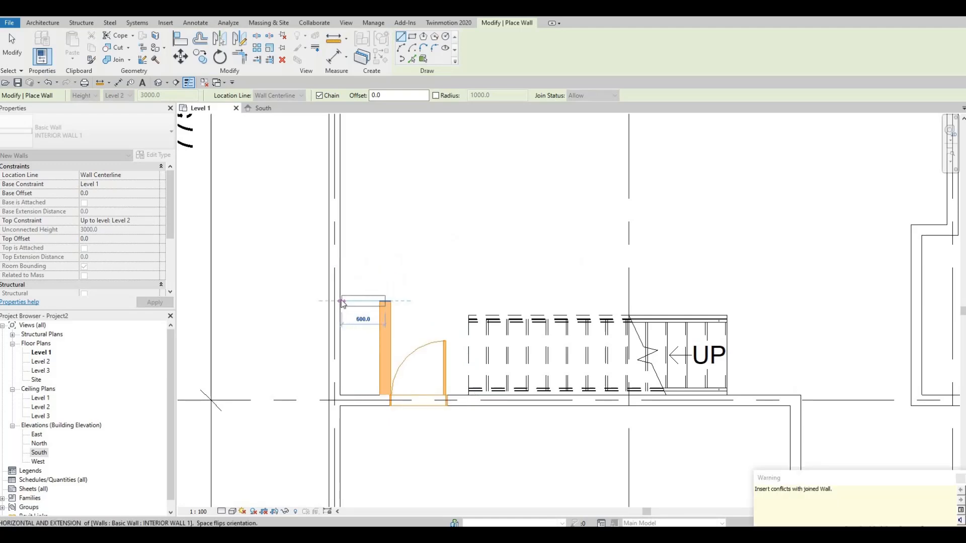
{"action": "key", "text": "Escape"}
{"action": "key", "text": "Escape"}
{"action": "key", "text": "Escape"}
Nudge the new vertical interior wall one increment left, away from the door frame.
{"action": "left_click", "coordinate": [379, 332]}
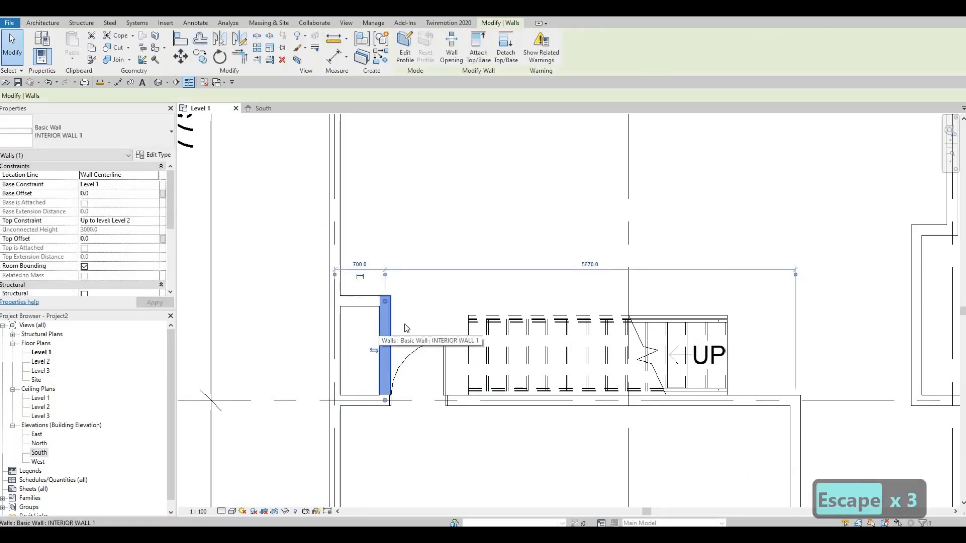
{"action": "key", "text": "Escape"}
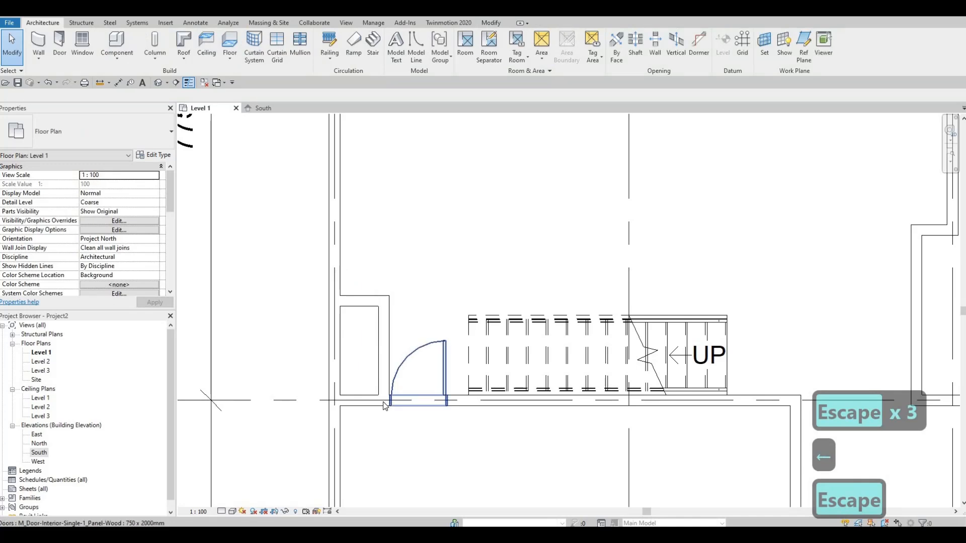
{"action": "scroll", "coordinate": [397, 399], "scroll_direction": "up", "scroll_amount": 5}
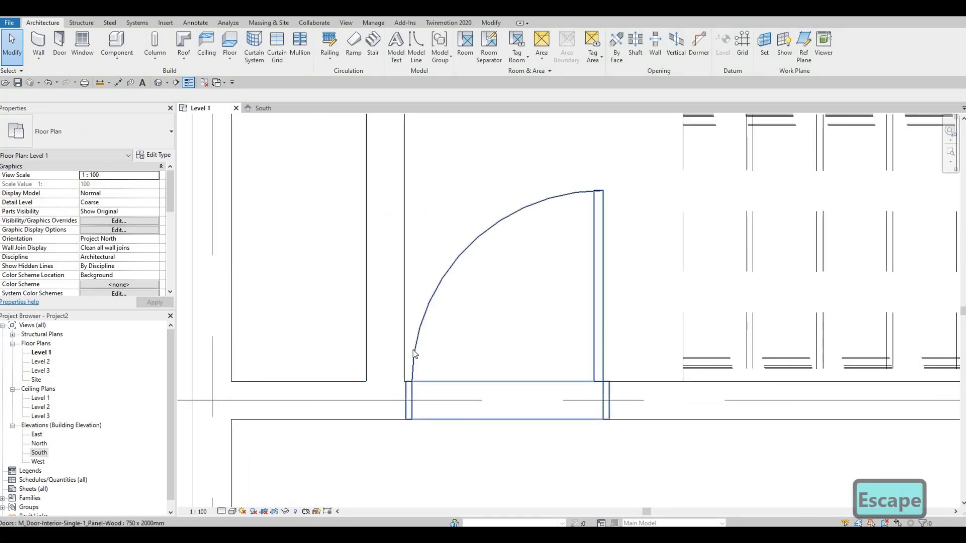
{"action": "scroll", "coordinate": [506, 300], "scroll_direction": "down", "scroll_amount": 3}
{"action": "scroll", "coordinate": [367, 309], "scroll_direction": "up", "scroll_amount": 2}
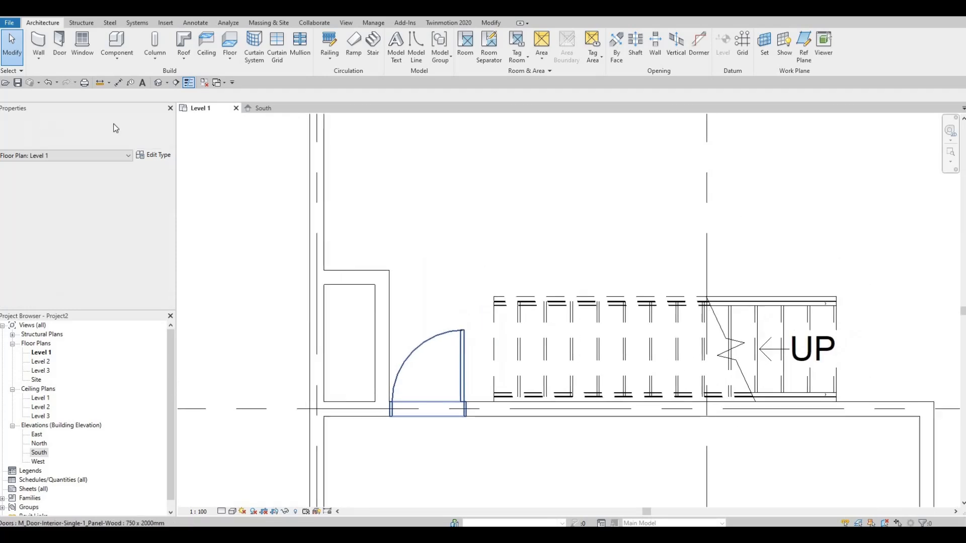
Draw an INTERIOR WALL 1 wall about 3575 mm long along the stair's upper edge, from endpoint to endpoint.
{"action": "left_click", "coordinate": [39, 41]}
{"action": "middle_click_drag", "start_coordinate": [375, 311], "coordinate": [219, 332]}
{"action": "scroll", "coordinate": [338, 321], "scroll_direction": "up", "scroll_amount": 2}
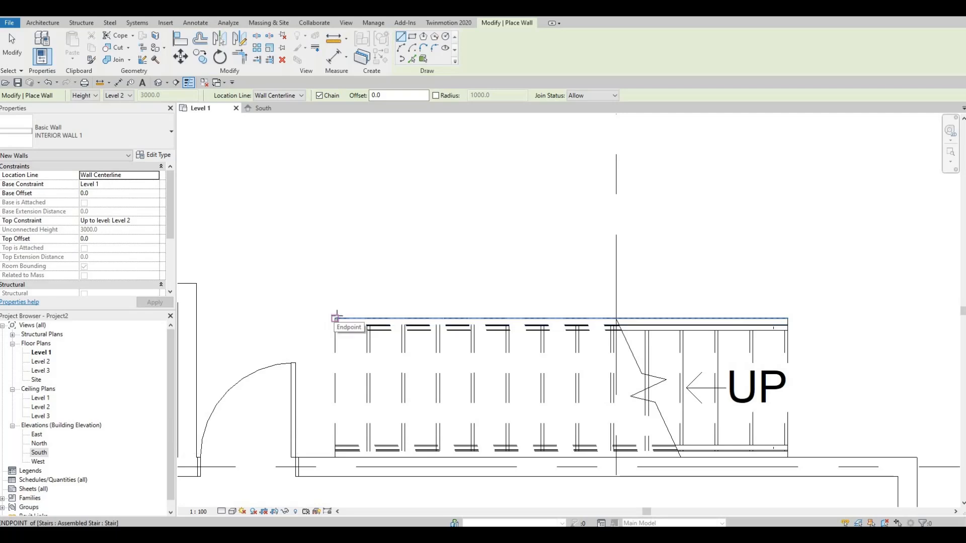
{"action": "left_click", "coordinate": [482, 315]}
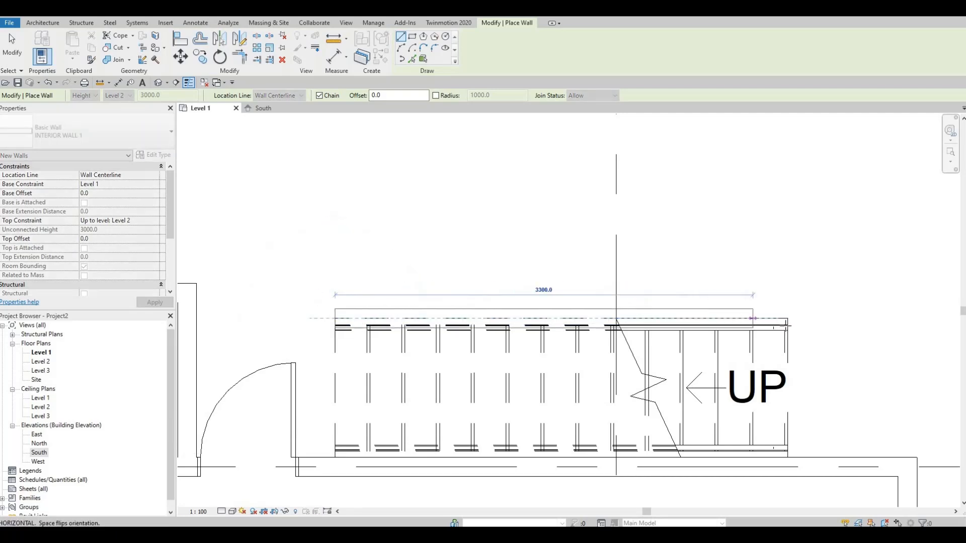
{"action": "left_click", "coordinate": [786, 320]}
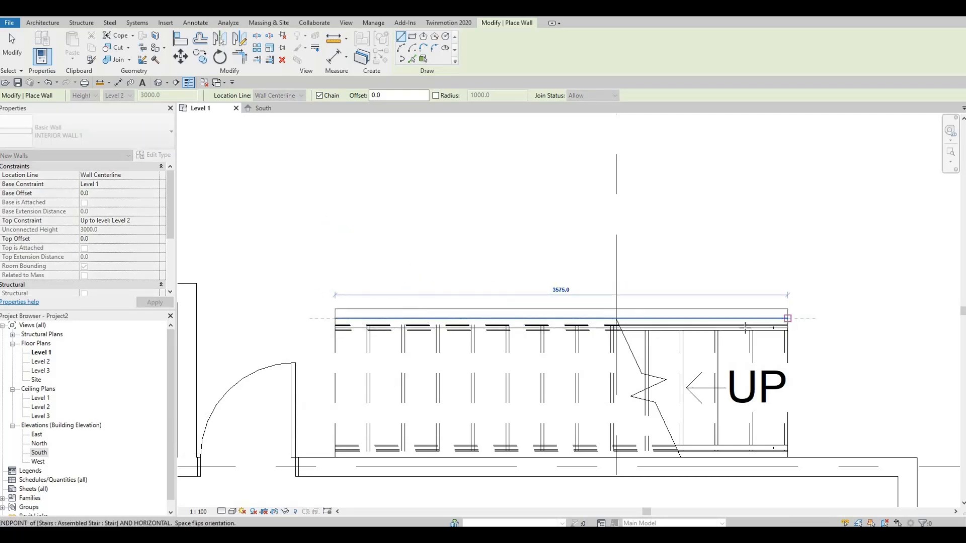
{"action": "key", "text": "Escape"}
{"action": "key", "text": "Escape"}
{"action": "key", "text": "Escape"}
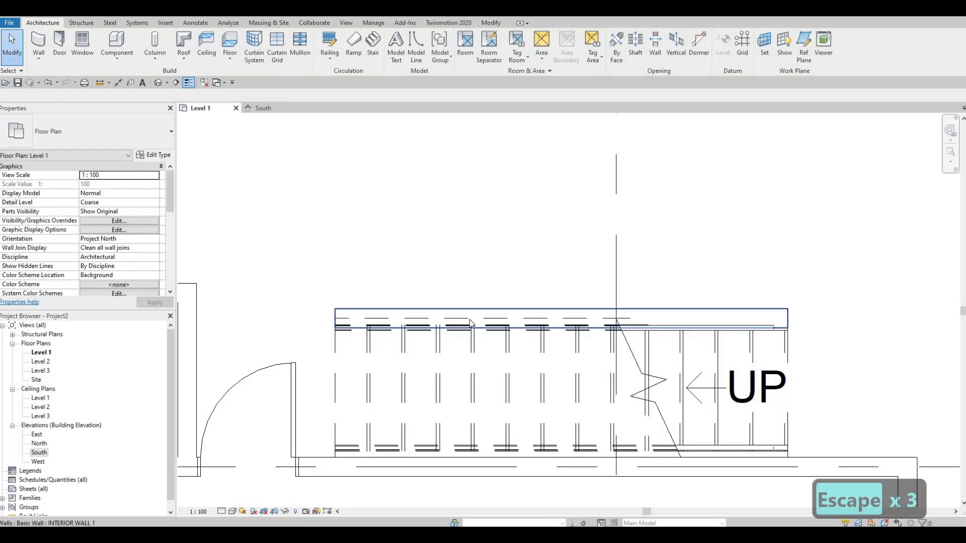
{"action": "scroll", "coordinate": [379, 274], "scroll_direction": "down", "scroll_amount": 3}
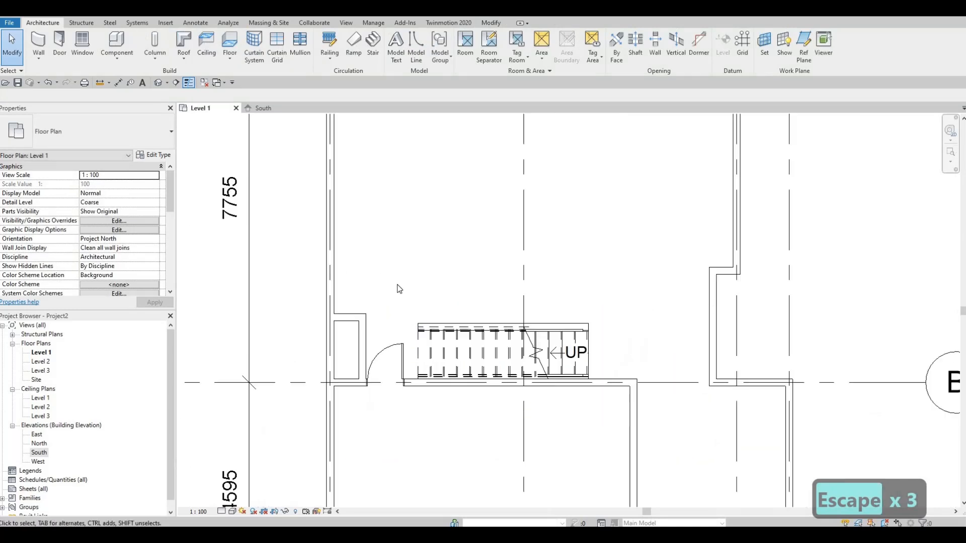
{"action": "scroll", "coordinate": [441, 294], "scroll_direction": "up", "scroll_amount": 2}
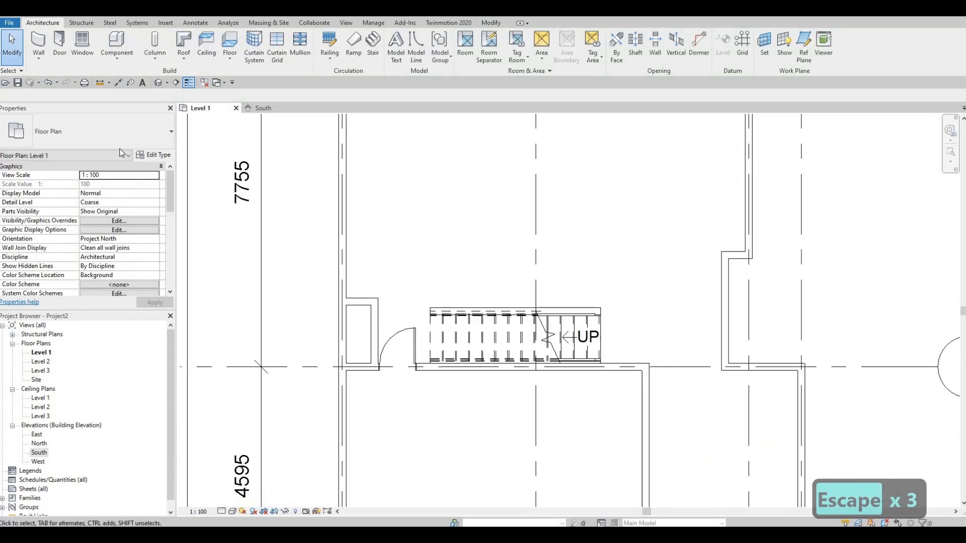
{"action": "key", "text": "Escape"}
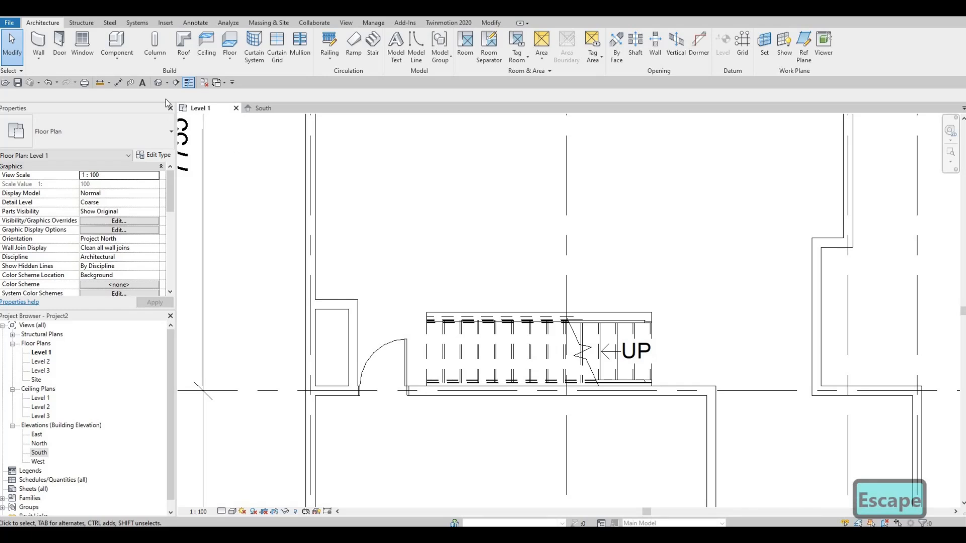
{"action": "key", "text": "Escape"}
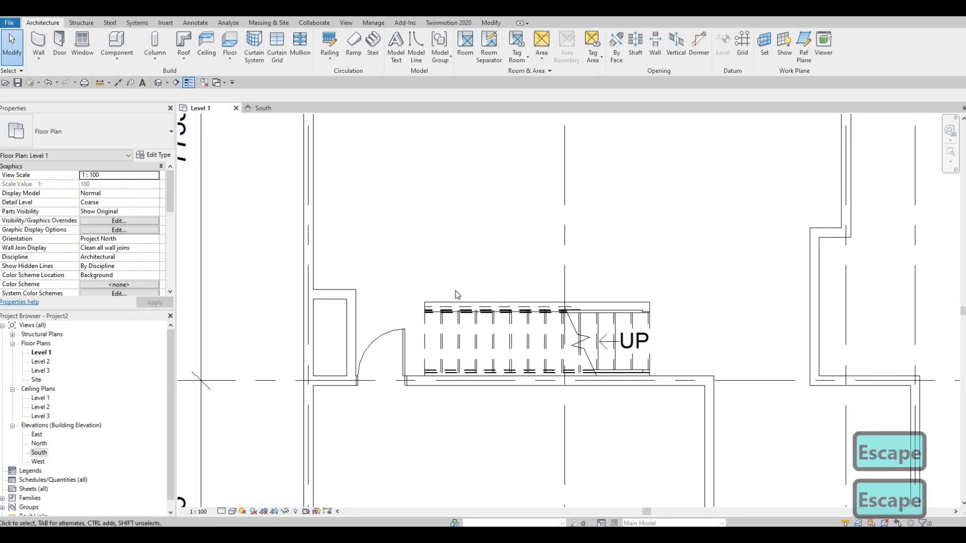
{"action": "key", "text": "Escape"}
{"action": "key", "text": "Escape"}
{"action": "scroll", "coordinate": [448, 221], "scroll_direction": "up", "scroll_amount": 2}
{"action": "scroll", "coordinate": [524, 313], "scroll_direction": "up", "scroll_amount": 1}
{"action": "scroll", "coordinate": [524, 313], "scroll_direction": "down", "scroll_amount": 2}
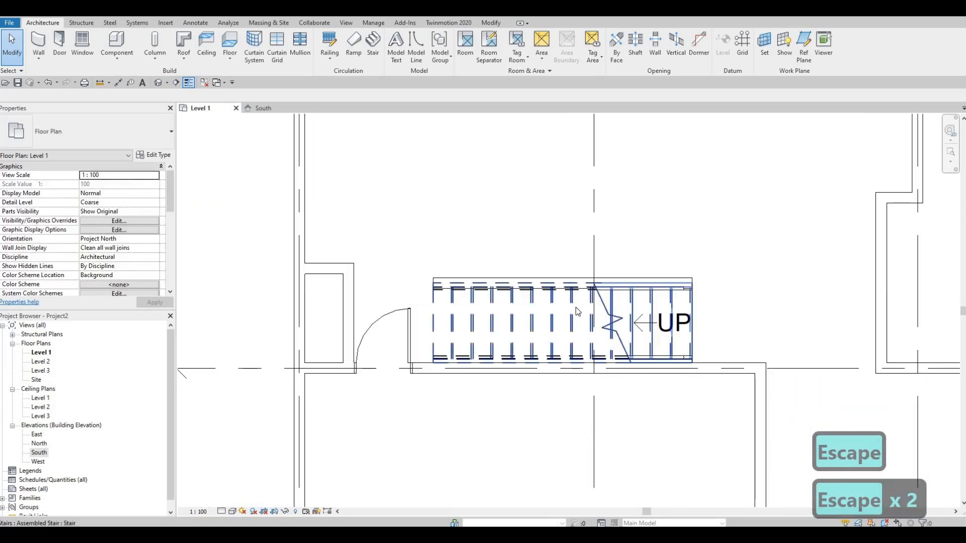
Create a horizontal building section above the stair, from the right side of the house past the left exterior wall, looking toward grid B.
{"action": "left_click", "coordinate": [177, 83]}
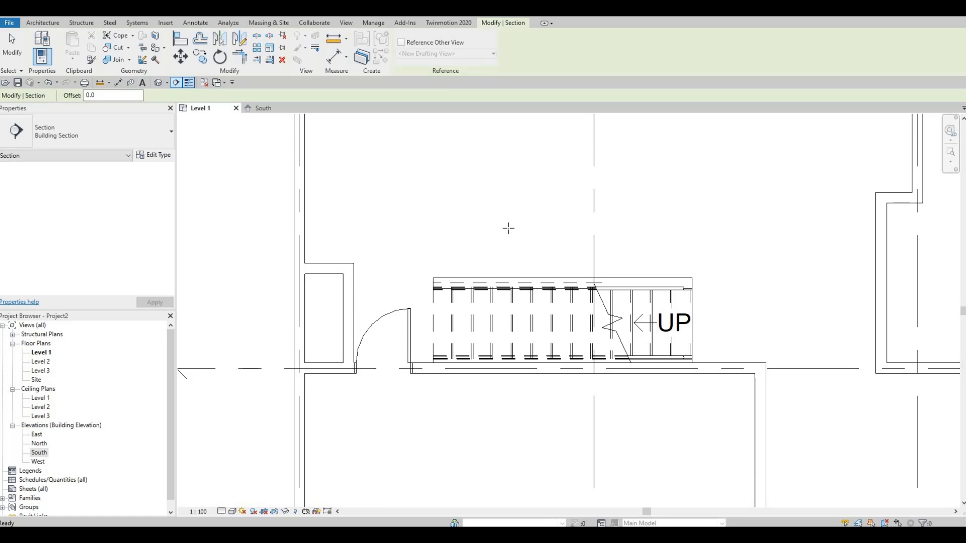
{"action": "scroll", "coordinate": [540, 222], "scroll_direction": "down", "scroll_amount": 1}
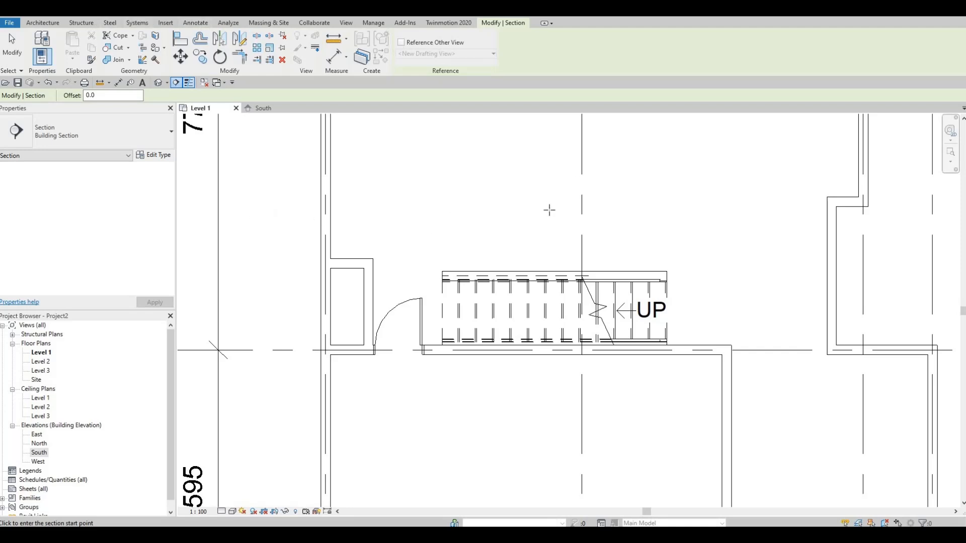
{"action": "key", "text": "Escape"}
{"action": "left_click", "coordinate": [803, 209]}
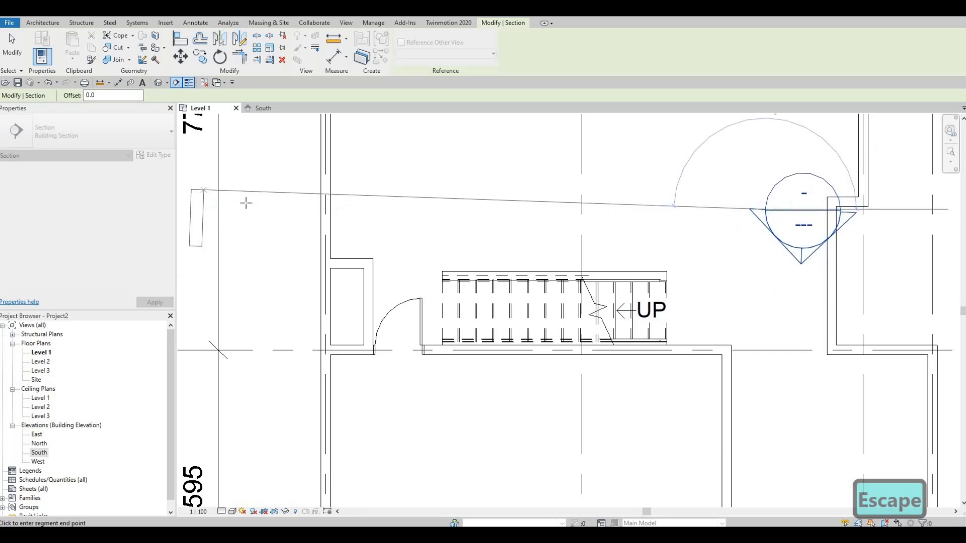
{"action": "left_click", "coordinate": [245, 209]}
{"action": "key", "text": "Escape"}
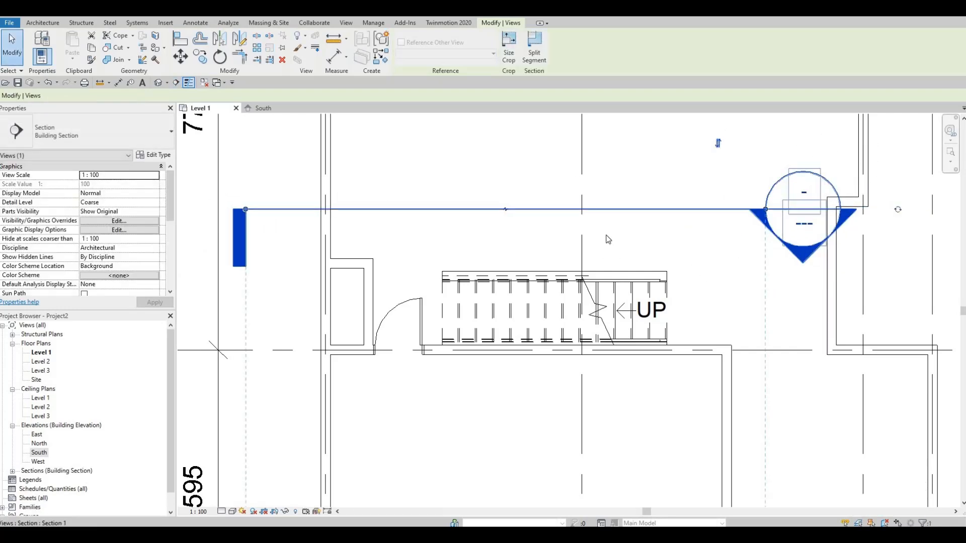
{"action": "key", "text": "Escape"}
{"action": "key", "text": "Escape"}
Shorten the section's view depth so its far clip line lies just below the grid B wall.
{"action": "left_click", "coordinate": [641, 210]}
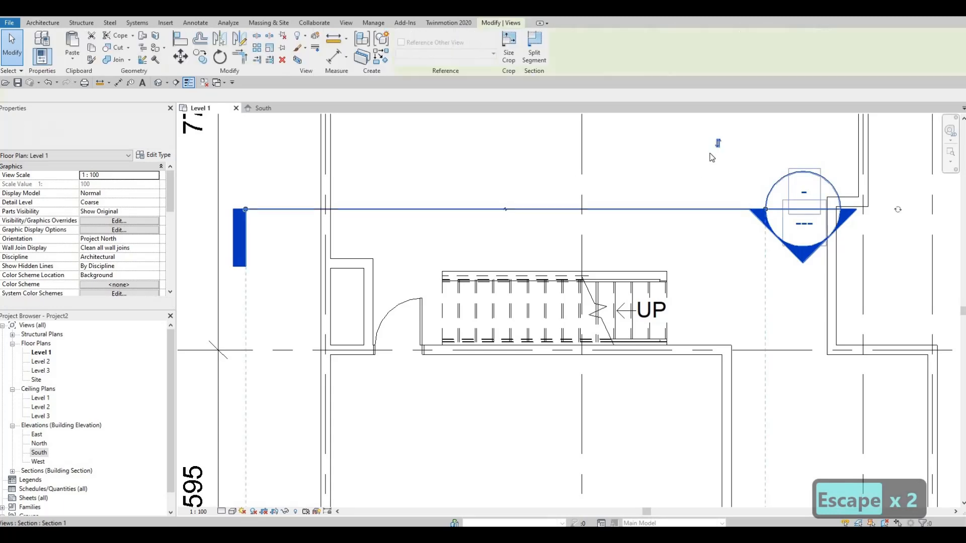
{"action": "scroll", "coordinate": [706, 243], "scroll_direction": "down", "scroll_amount": 3}
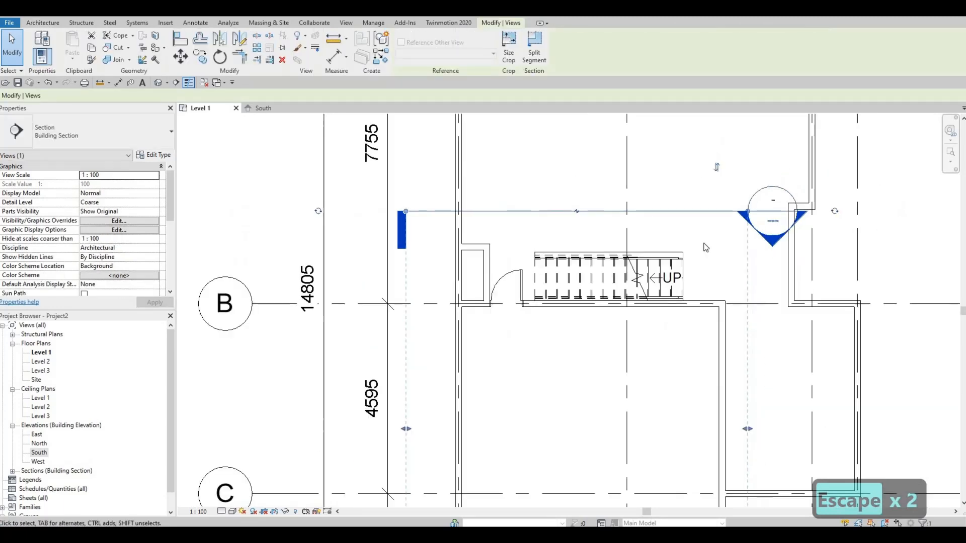
{"action": "scroll", "coordinate": [653, 384], "scroll_direction": "down", "scroll_amount": 2}
{"action": "left_click_drag", "start_coordinate": [642, 432], "coordinate": [654, 288]}
{"action": "scroll", "coordinate": [705, 232], "scroll_direction": "up", "scroll_amount": 5}
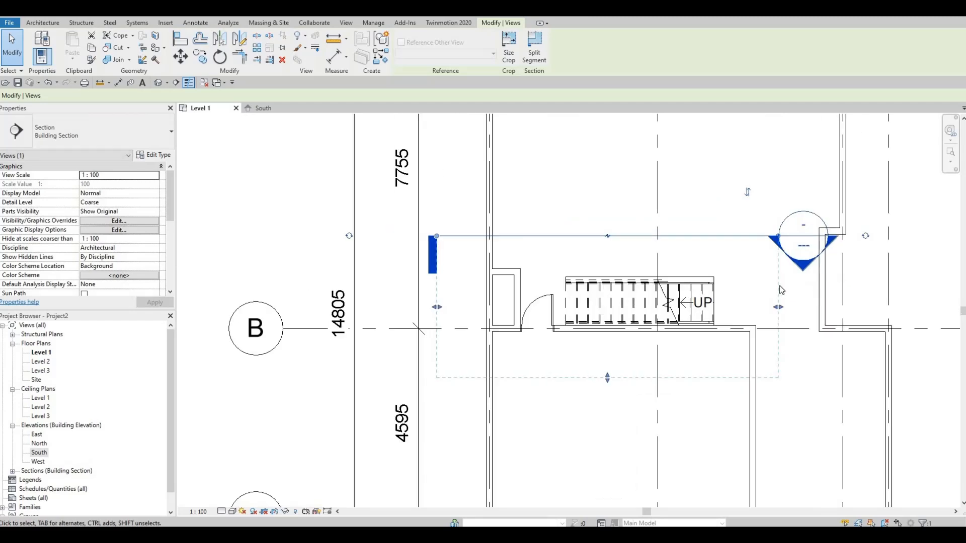
Open the new building section view from its section head above the stair in the Level 1 plan.
{"action": "key", "text": "Escape"}
{"action": "key", "text": "Escape"}
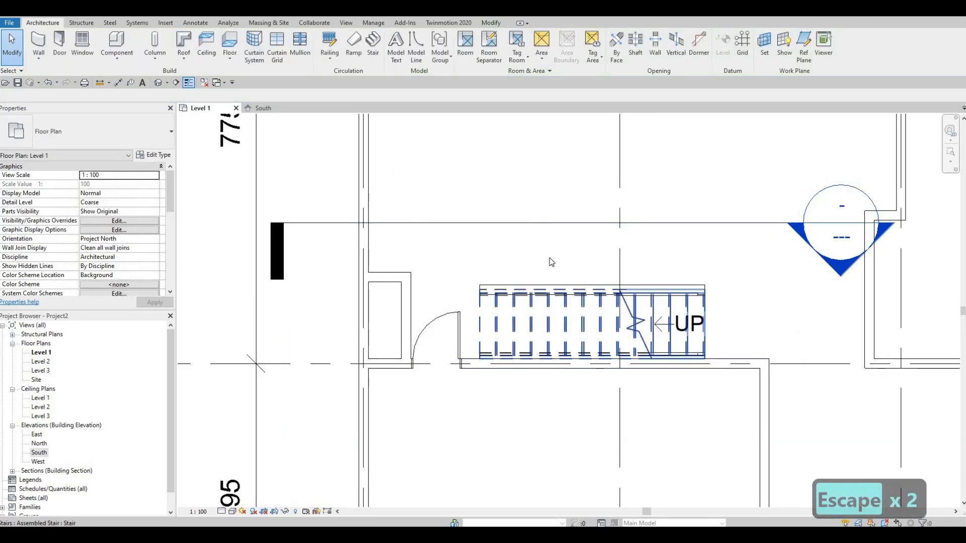
{"action": "scroll", "coordinate": [549, 236], "scroll_direction": "down", "scroll_amount": 2}
{"action": "scroll", "coordinate": [548, 237], "scroll_direction": "down", "scroll_amount": 2}
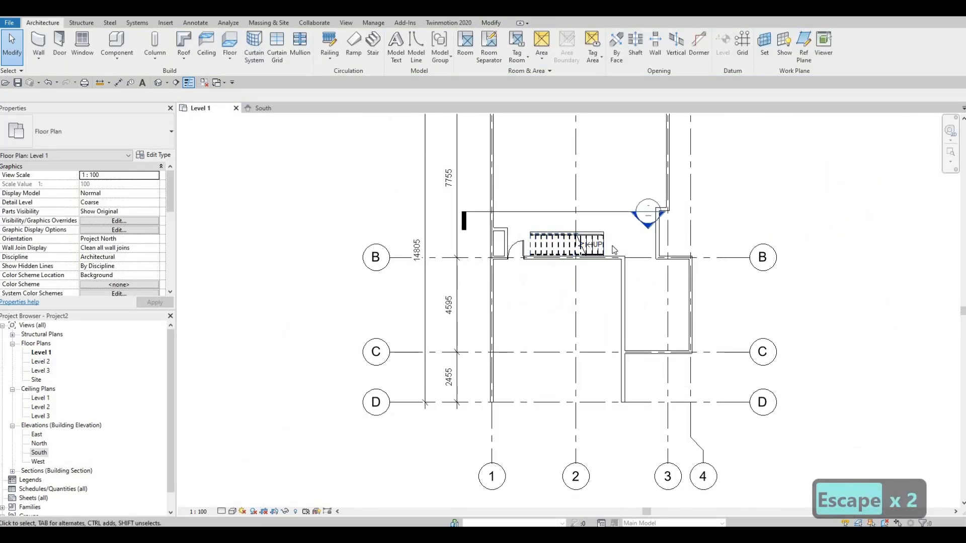
{"action": "scroll", "coordinate": [575, 229], "scroll_direction": "up", "scroll_amount": 2}
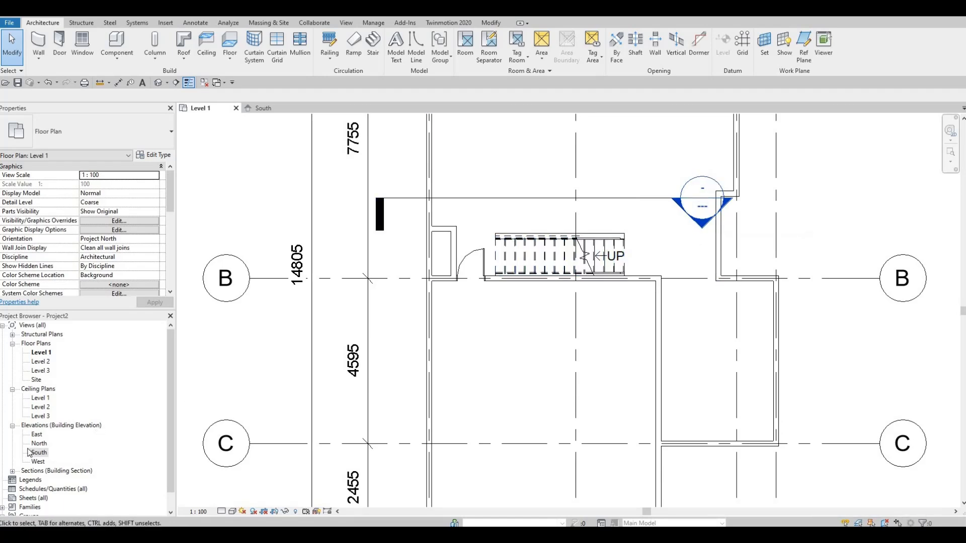
{"action": "scroll", "coordinate": [15, 455], "scroll_direction": "down", "scroll_amount": 1}
{"action": "left_click", "coordinate": [10, 453]}
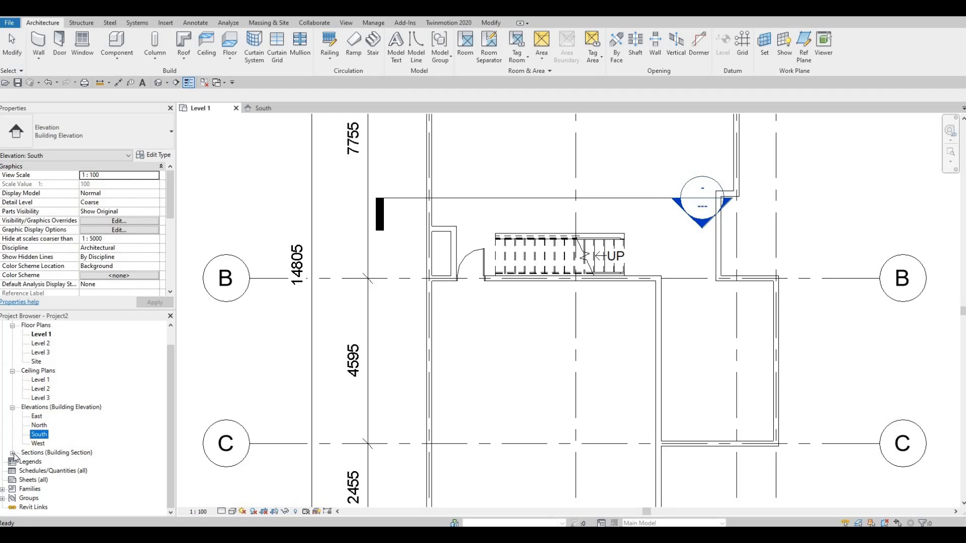
{"action": "left_click", "coordinate": [12, 453]}
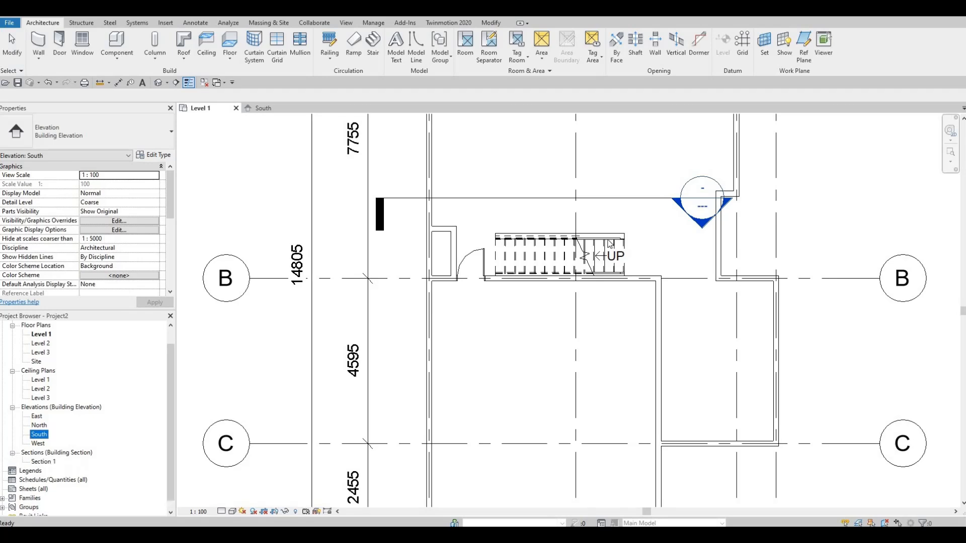
{"action": "double_click", "coordinate": [703, 224]}
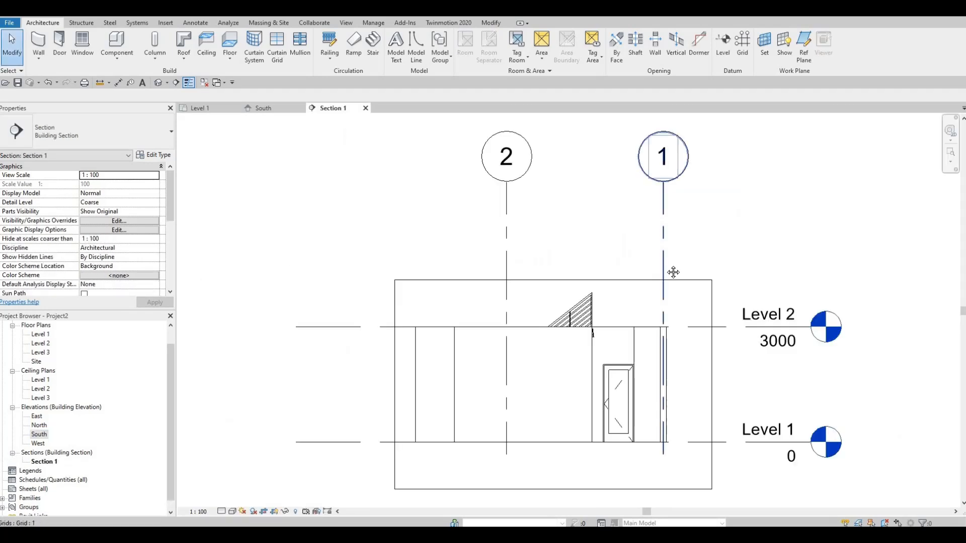
Edit the profile of the INTERIOR WALL 1 wall beside the stair, adding a line picked from the stringer's sloped lower edge.
{"action": "scroll", "coordinate": [579, 270], "scroll_direction": "up", "scroll_amount": 3}
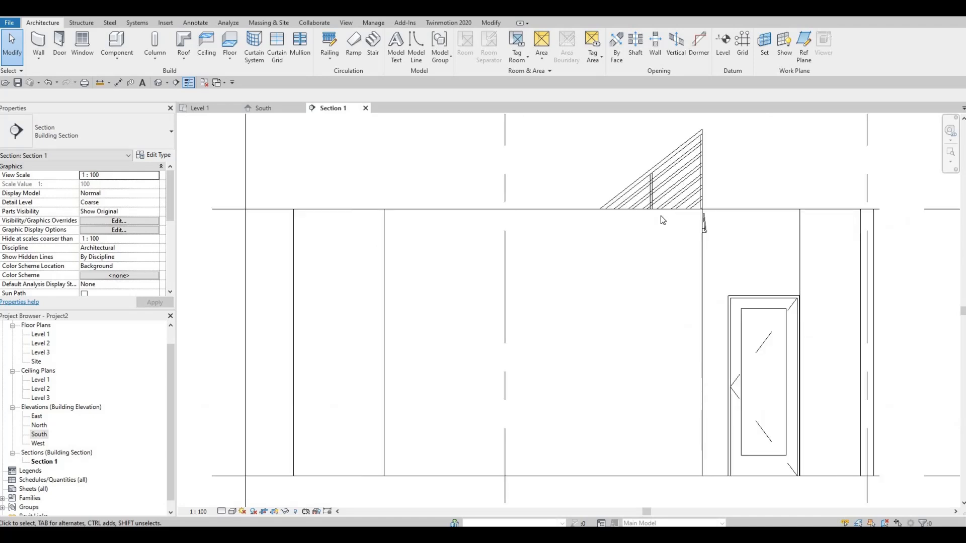
{"action": "left_click", "coordinate": [679, 182]}
{"action": "key", "text": "Escape"}
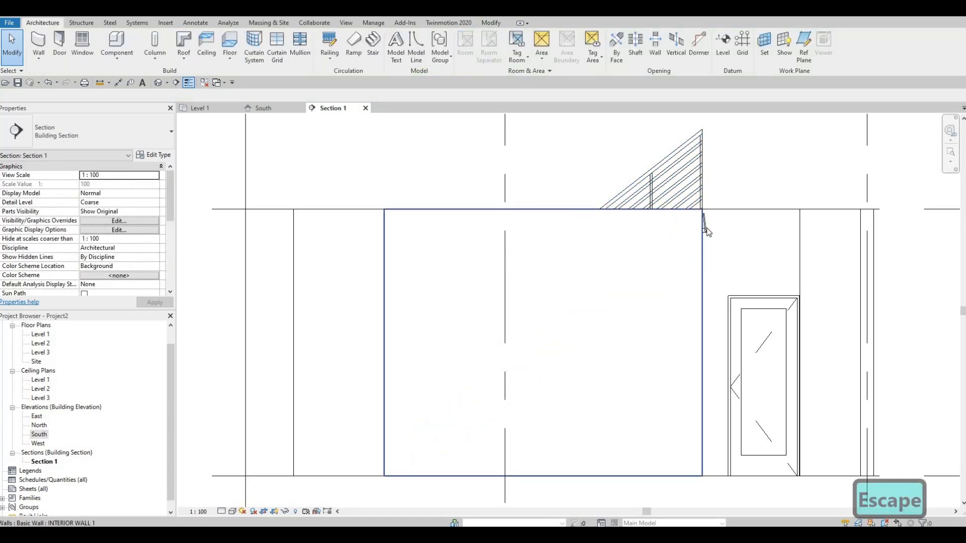
{"action": "left_click", "coordinate": [703, 280]}
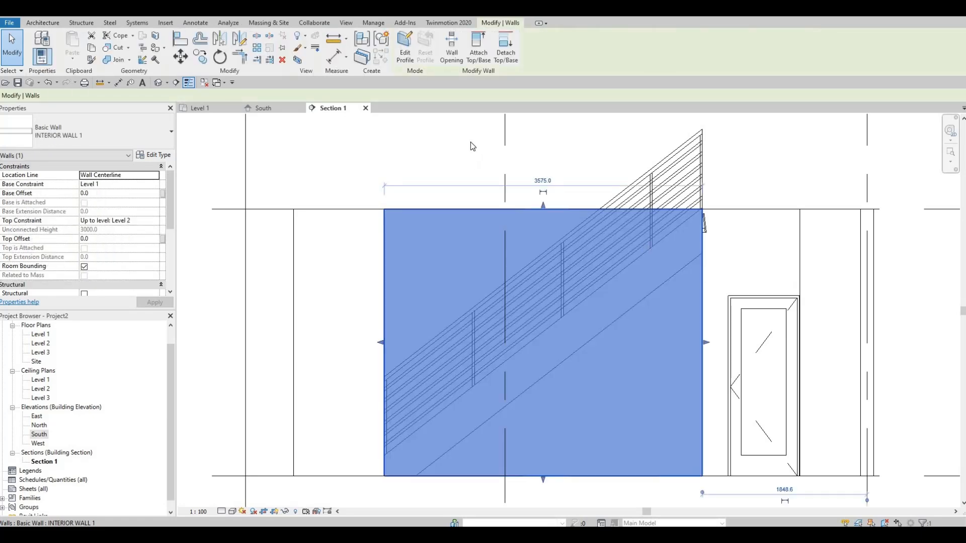
{"action": "left_click", "coordinate": [411, 55]}
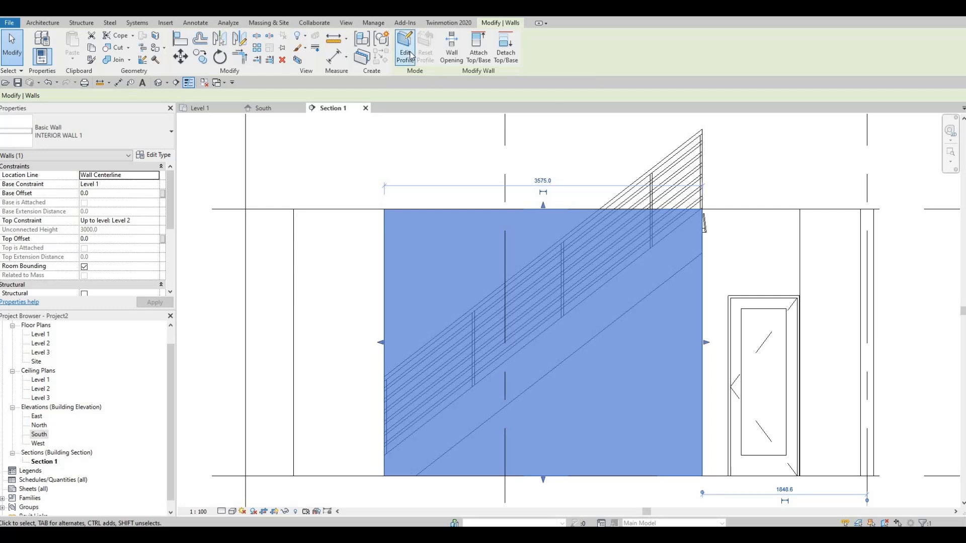
{"action": "middle_click_drag", "start_coordinate": [724, 237], "coordinate": [724, 215]}
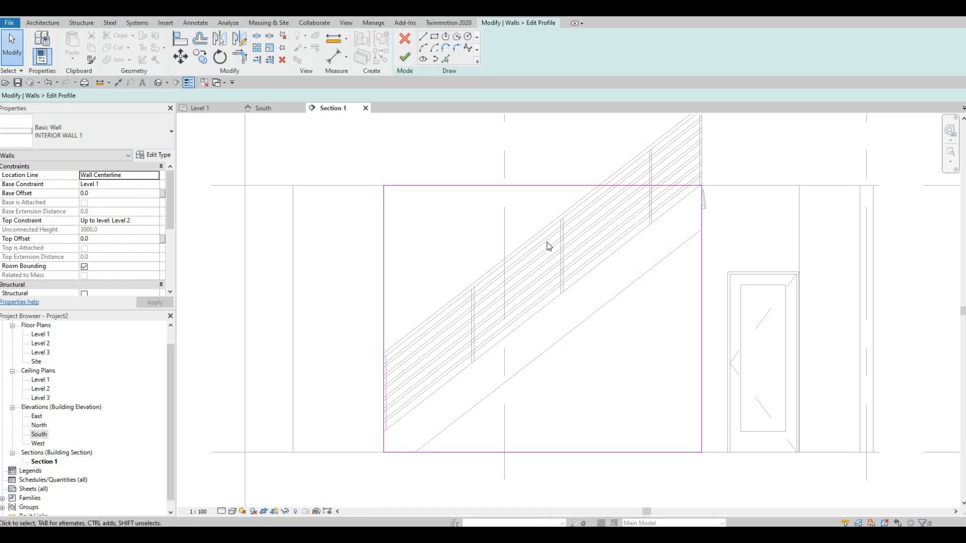
{"action": "left_click", "coordinate": [426, 39]}
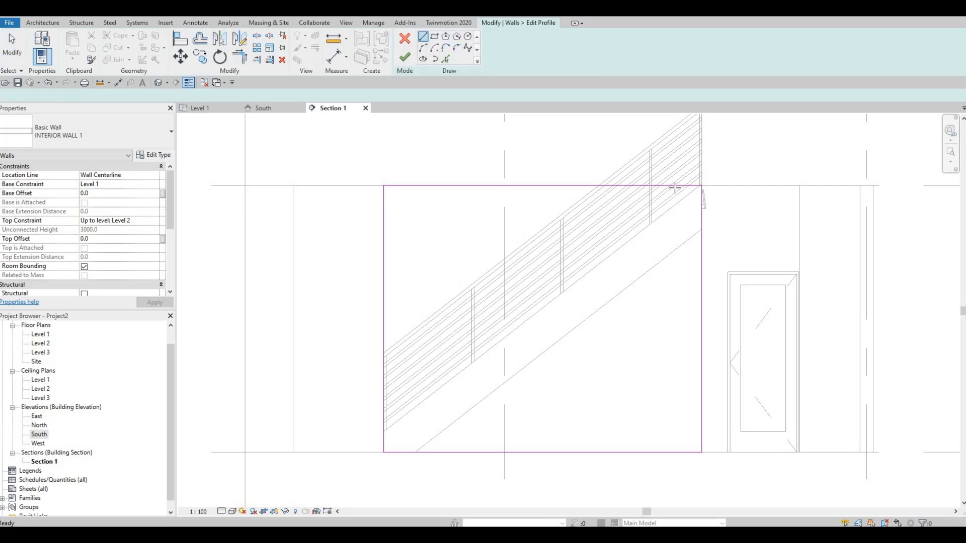
{"action": "left_click", "coordinate": [446, 60]}
{"action": "left_click", "coordinate": [619, 297]}
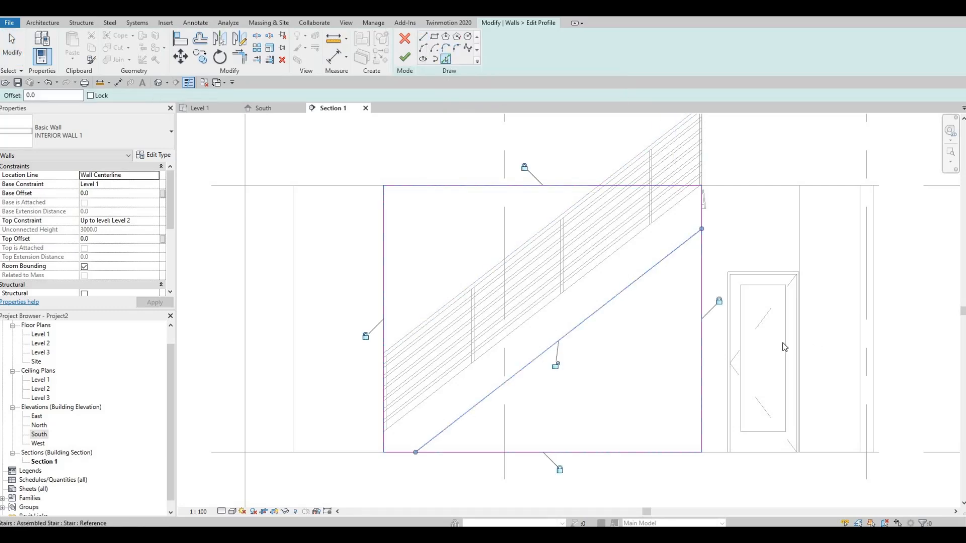
{"action": "key", "text": "Escape"}
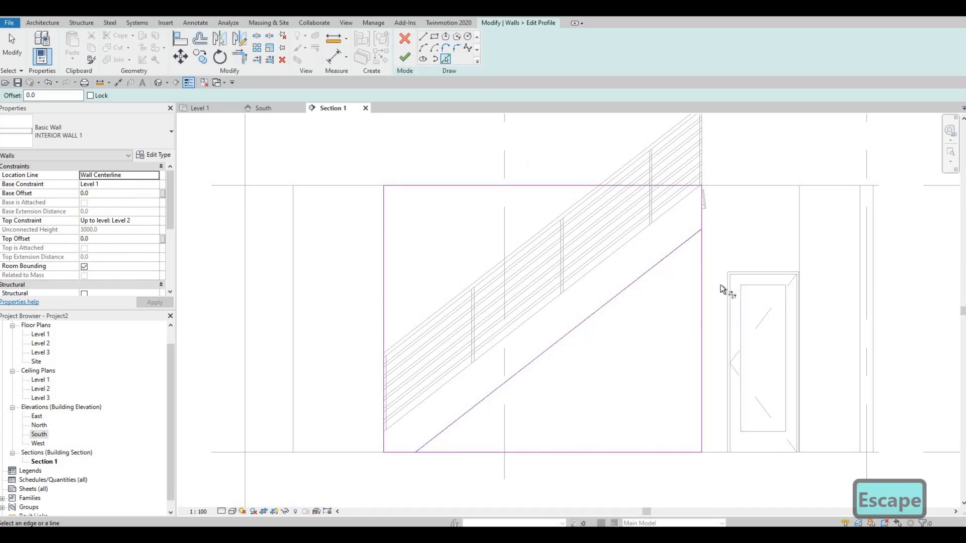
Trim the sloped profile line into corners with the wall profile's right vertical line and bottom line.
{"action": "key", "text": "t"}
{"action": "key", "text": "r"}
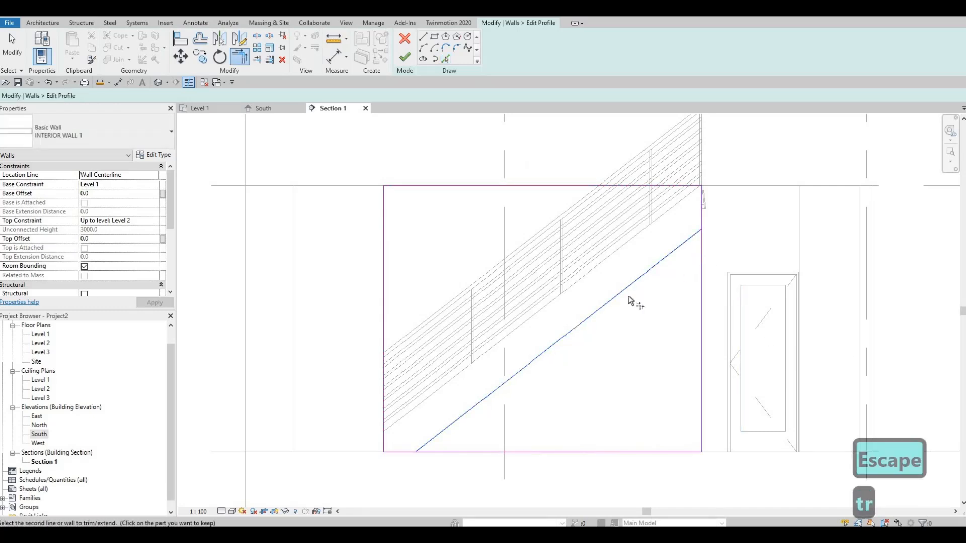
{"action": "left_click", "coordinate": [431, 440]}
{"action": "left_click", "coordinate": [433, 452]}
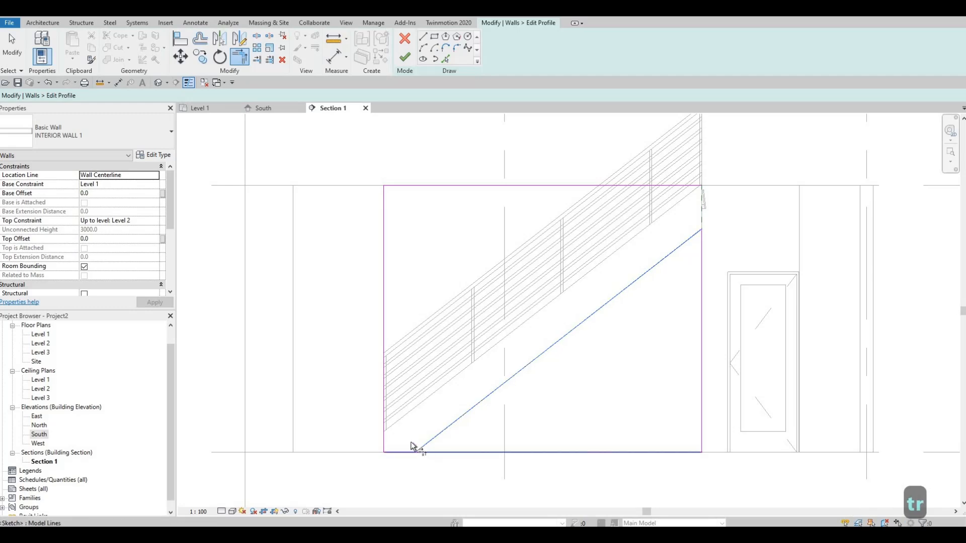
{"action": "key", "text": "Escape"}
Delete the wall profile's left and top lines and finish the profile edit, leaving a triangle under the stair.
{"action": "left_click", "coordinate": [384, 283]}
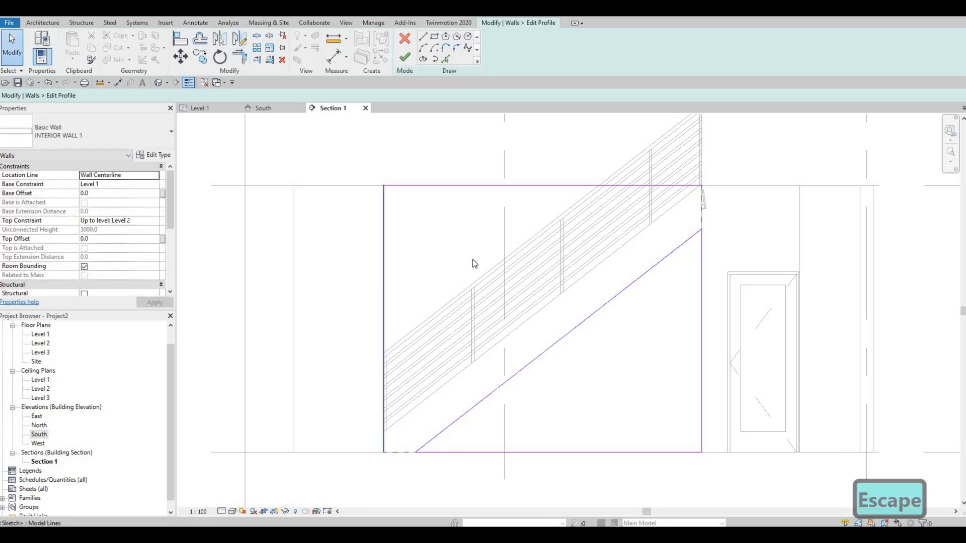
{"action": "key", "text": "Delete"}
{"action": "left_click", "coordinate": [503, 185]}
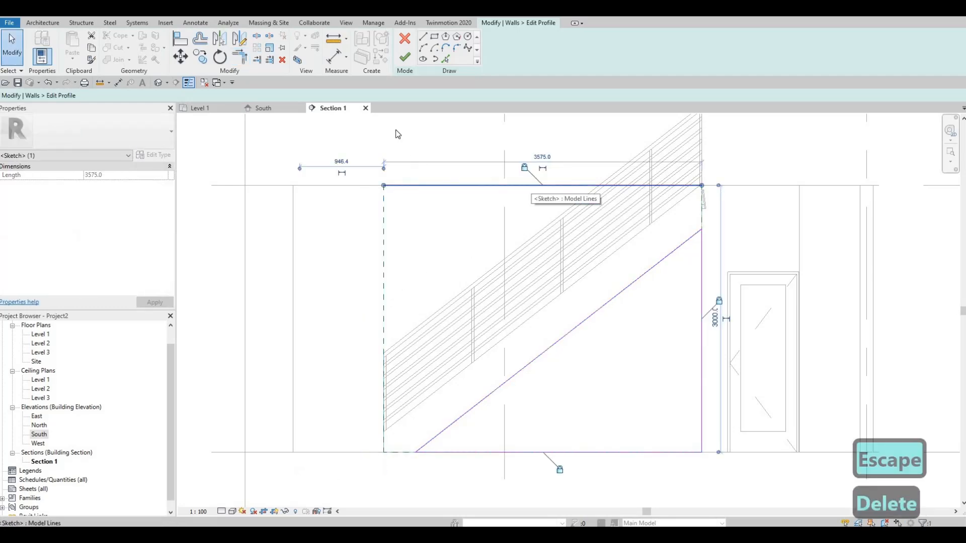
{"action": "key", "text": "Delete"}
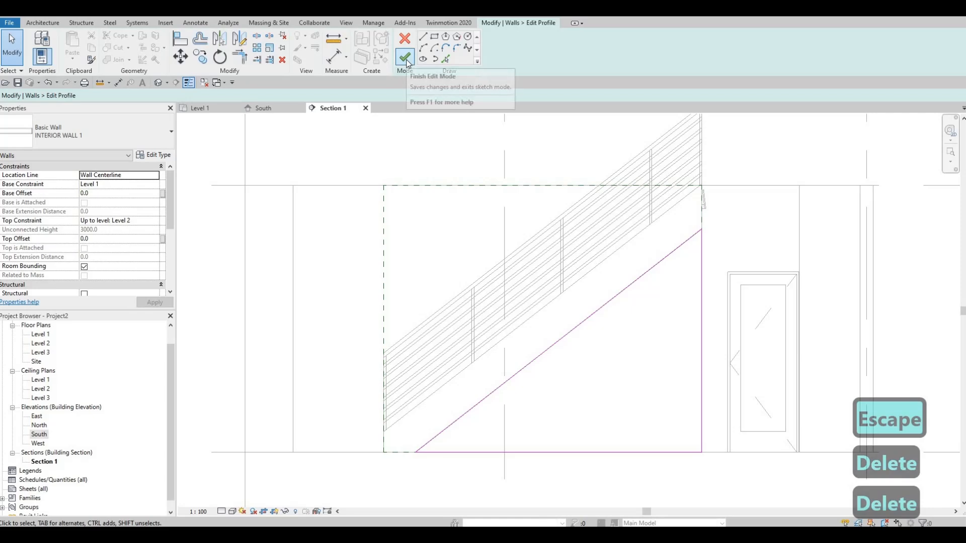
{"action": "left_click", "coordinate": [405, 57]}
{"action": "key", "text": "Escape"}
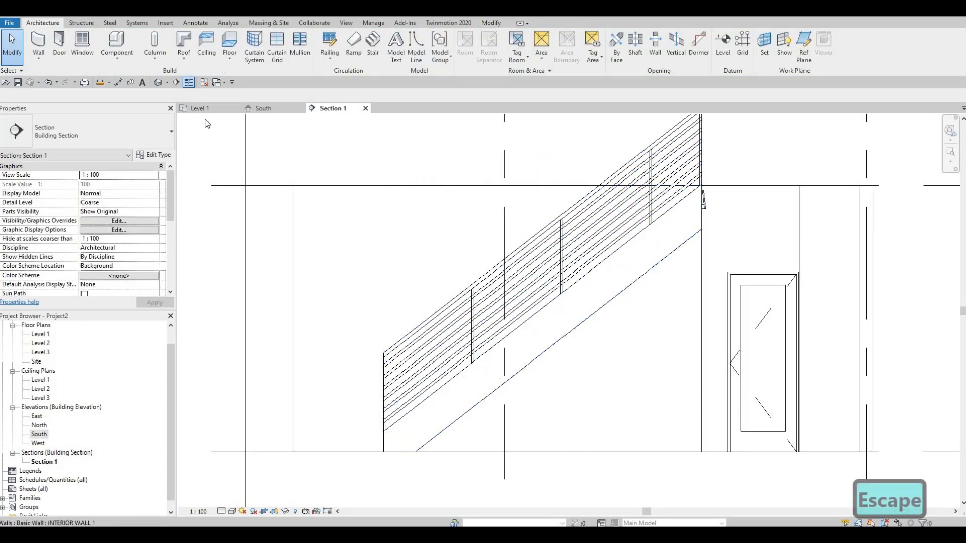
Open the default 3D view and examine the stair together with the triangular wall beneath it.
{"action": "left_click", "coordinate": [160, 84]}
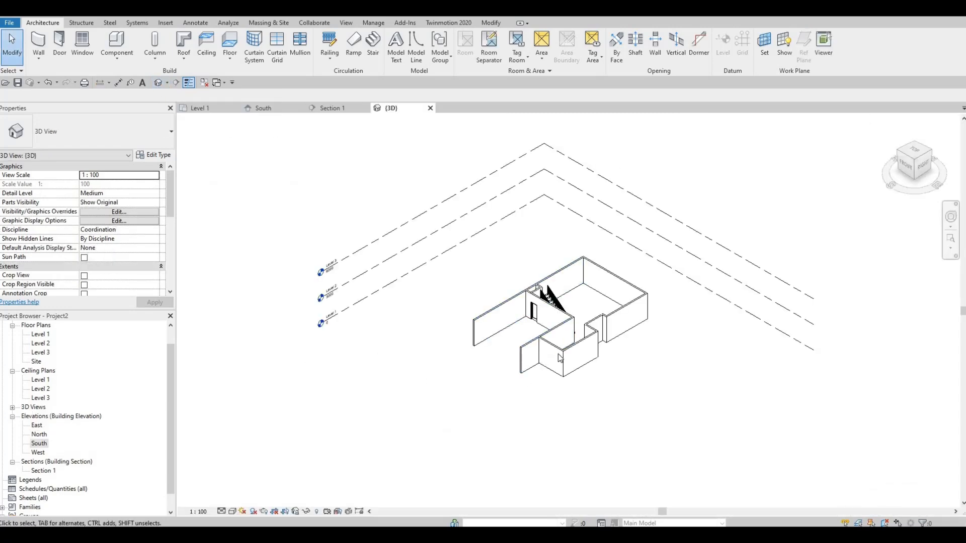
{"action": "scroll", "coordinate": [586, 322], "scroll_direction": "up", "scroll_amount": 8}
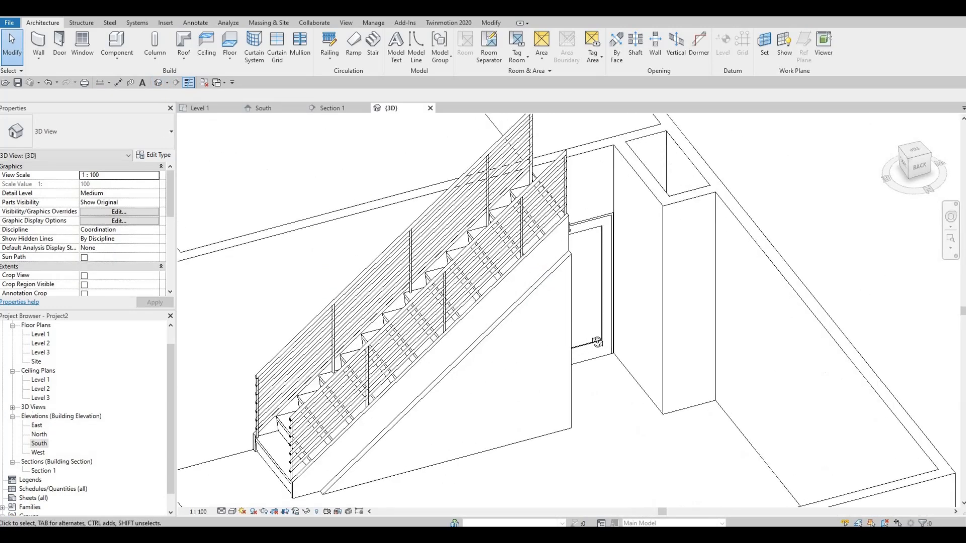
{"action": "middle_click_drag", "start_coordinate": [598, 342], "coordinate": [545, 300], "text": "shift"}
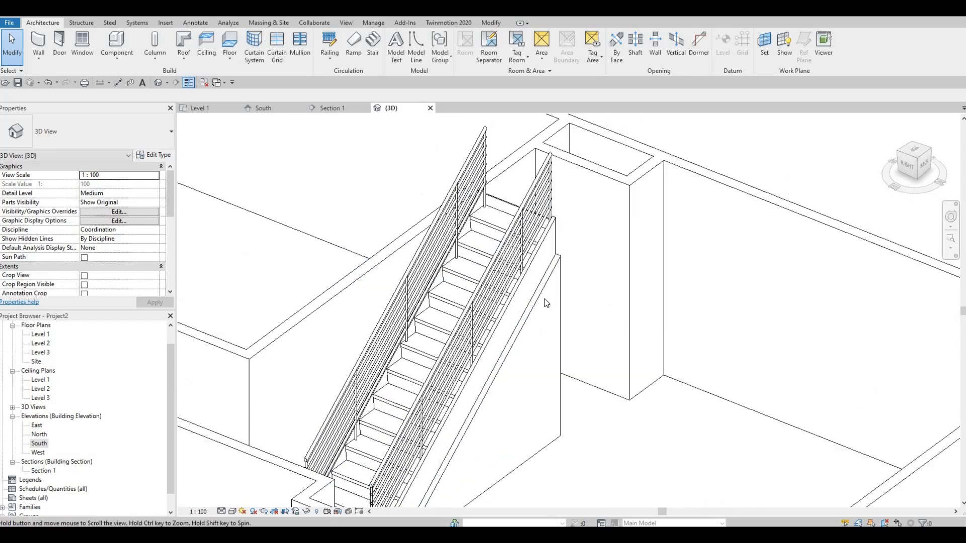
{"action": "key", "text": "Escape"}
{"action": "key", "text": "a"}
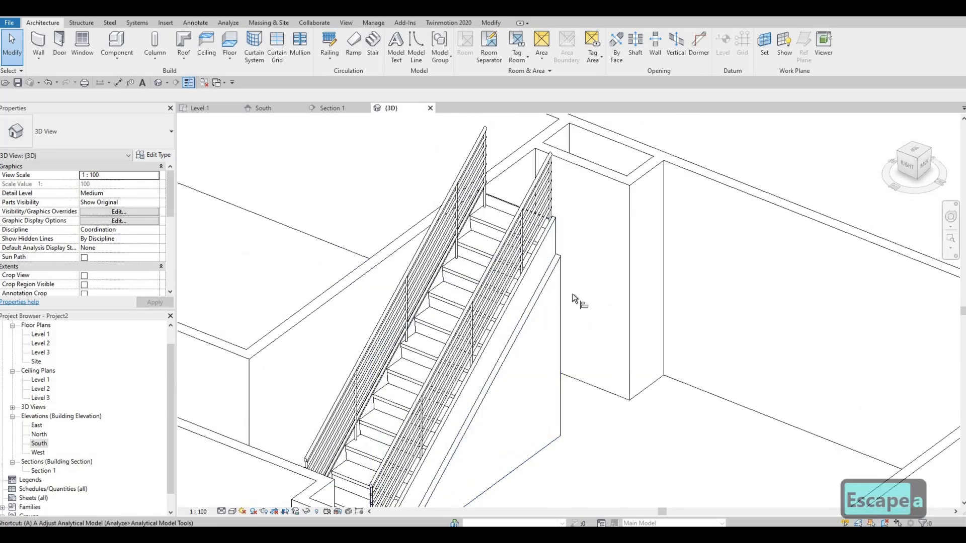
{"action": "key", "text": "l"}
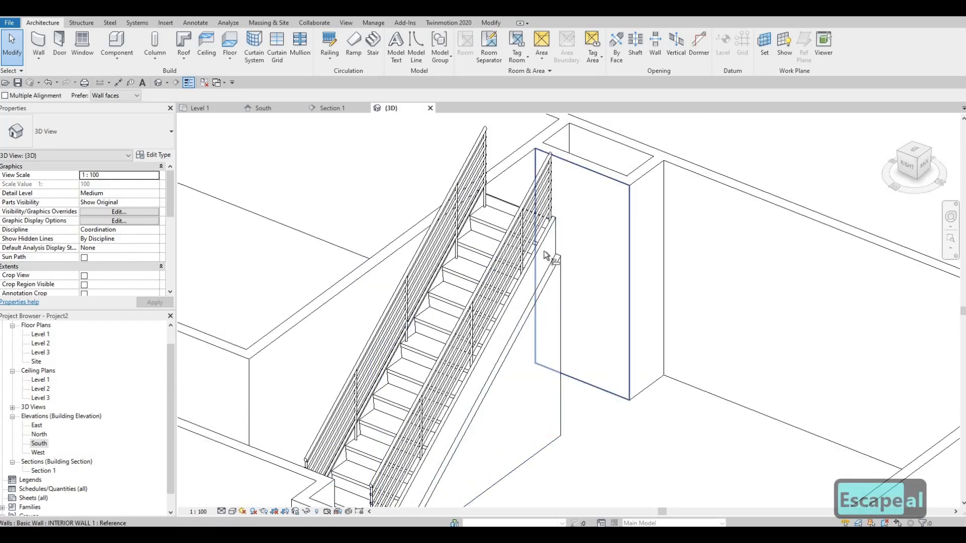
{"action": "left_click", "coordinate": [557, 282]}
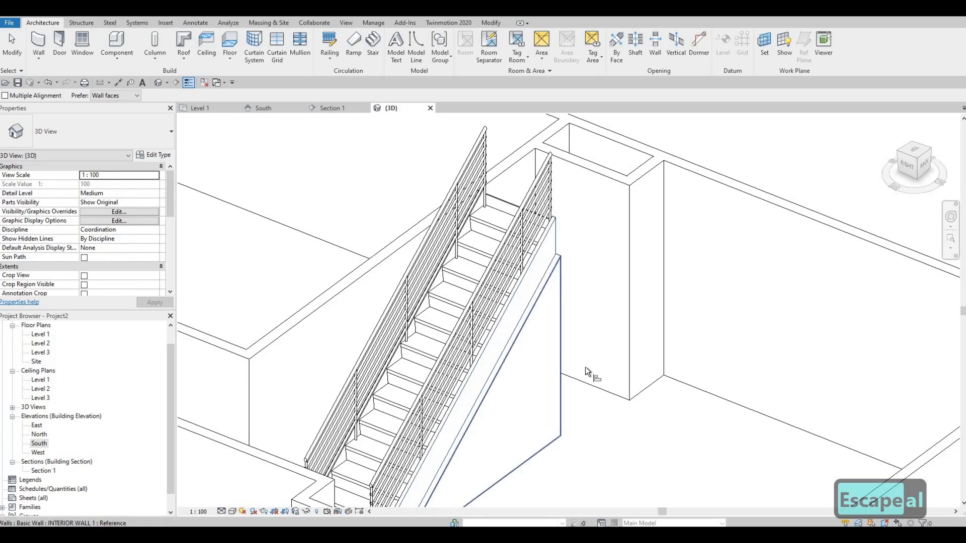
{"action": "key", "text": "Escape"}
{"action": "middle_click_drag", "start_coordinate": [550, 450], "coordinate": [600, 255], "text": "shift"}
{"action": "key", "text": "Escape"}
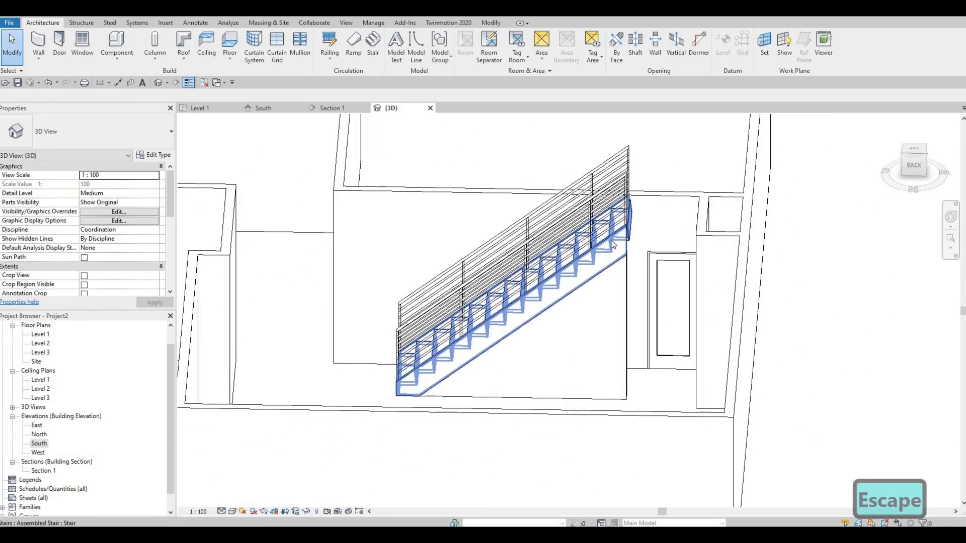
{"action": "left_click", "coordinate": [612, 244]}
{"action": "left_click", "coordinate": [412, 53]}
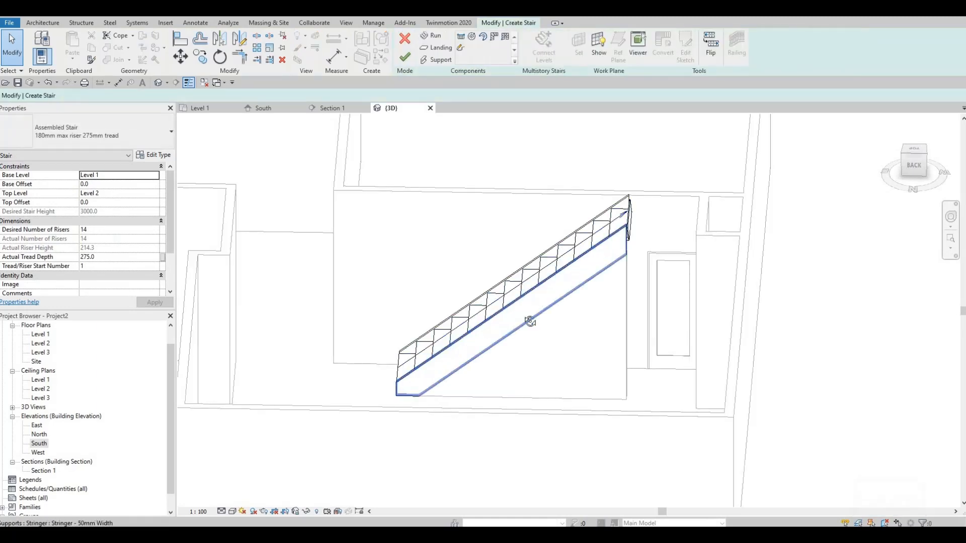
{"action": "middle_click_drag", "start_coordinate": [545, 282], "coordinate": [542, 275], "text": "shift"}
{"action": "left_click", "coordinate": [544, 277]}
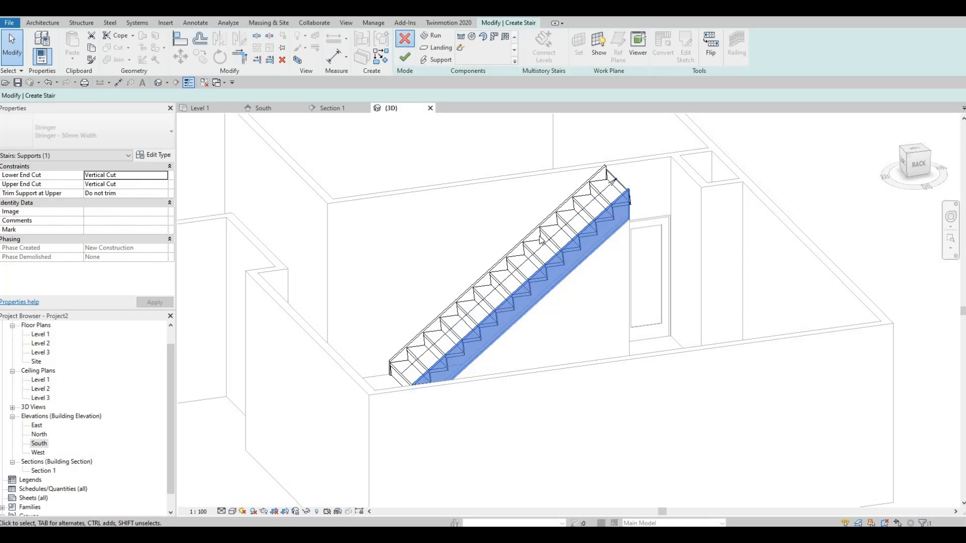
{"action": "left_click", "coordinate": [405, 38]}
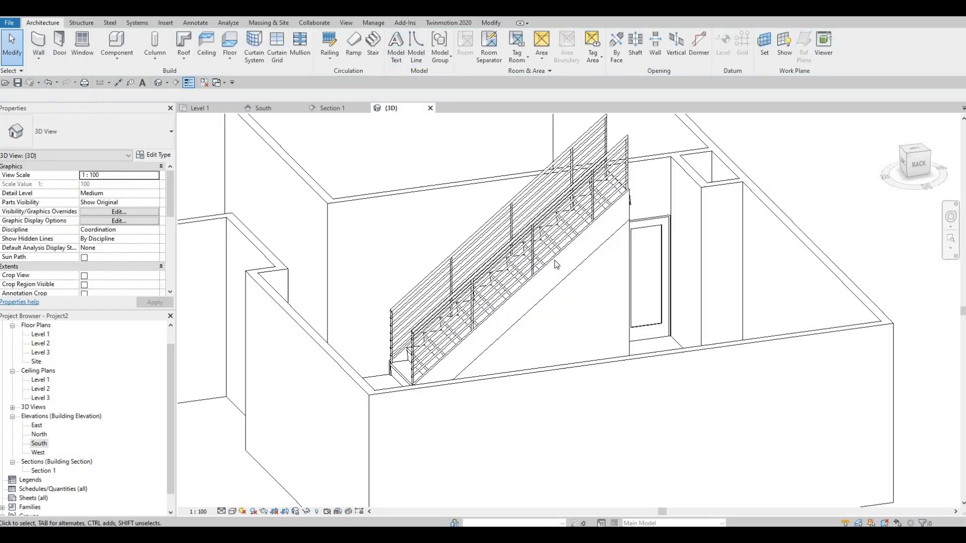
Set Right Support to None in the type properties of the 180mm max riser 275mm tread stair.
{"action": "left_click", "coordinate": [153, 154]}
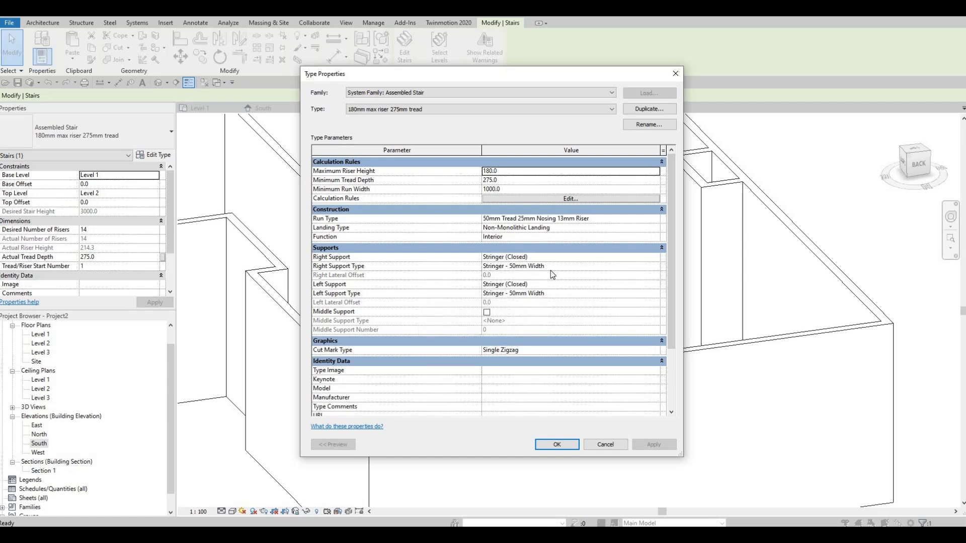
{"action": "left_click", "coordinate": [659, 260]}
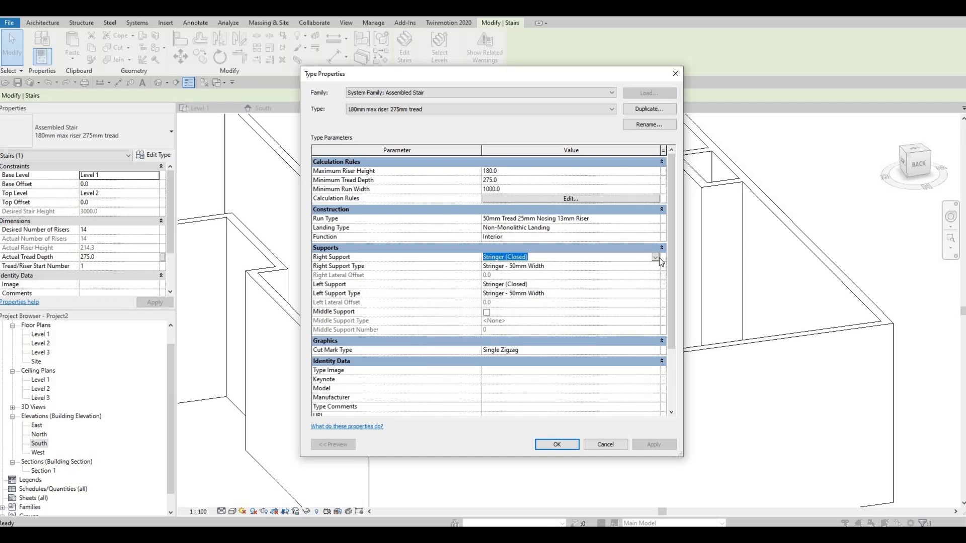
{"action": "left_click", "coordinate": [534, 259]}
{"action": "key", "text": "Up"}
{"action": "key", "text": "Return"}
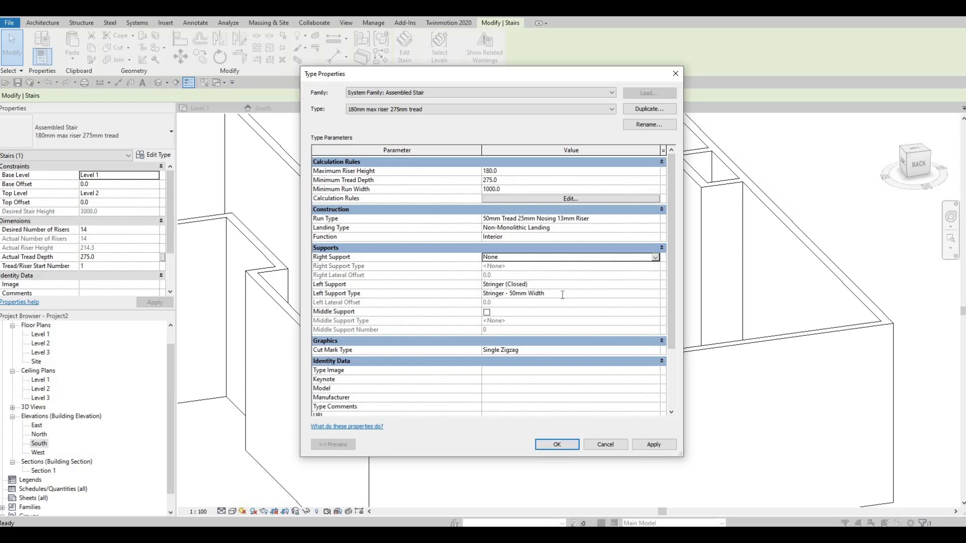
Set Left Support to None in the stair's type properties and apply the type change.
{"action": "left_click", "coordinate": [654, 294]}
{"action": "left_click", "coordinate": [655, 293]}
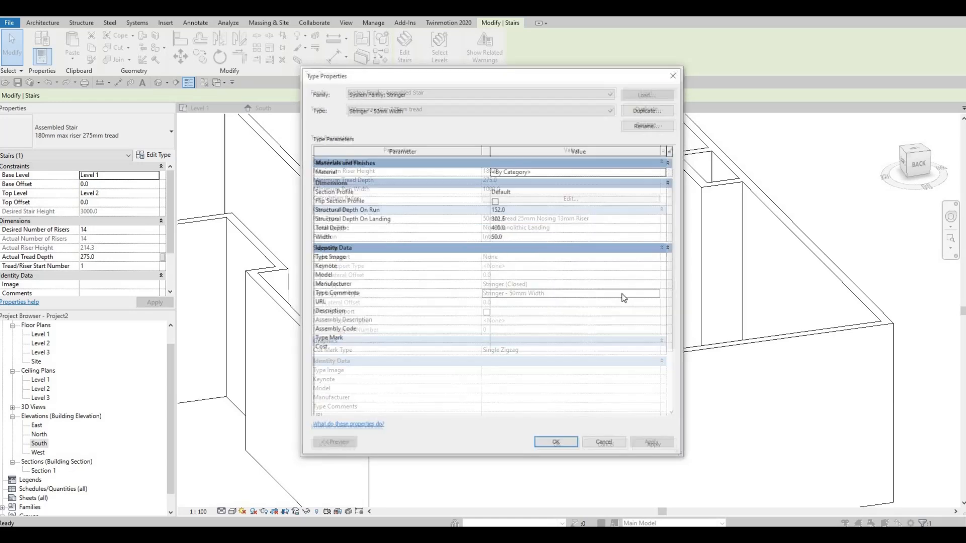
{"action": "key", "text": "Escape"}
{"action": "left_click", "coordinate": [655, 285]}
{"action": "left_click", "coordinate": [655, 284]}
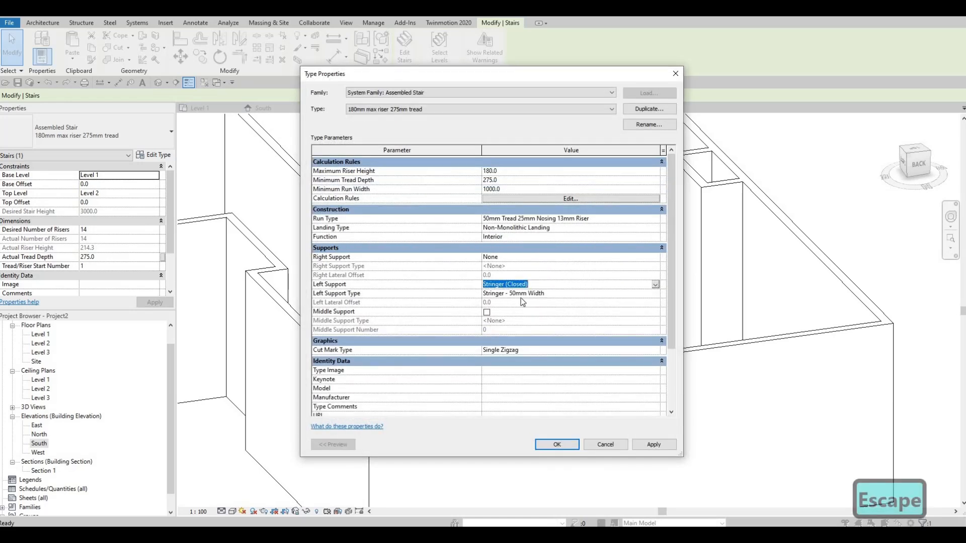
{"action": "left_click", "coordinate": [638, 294]}
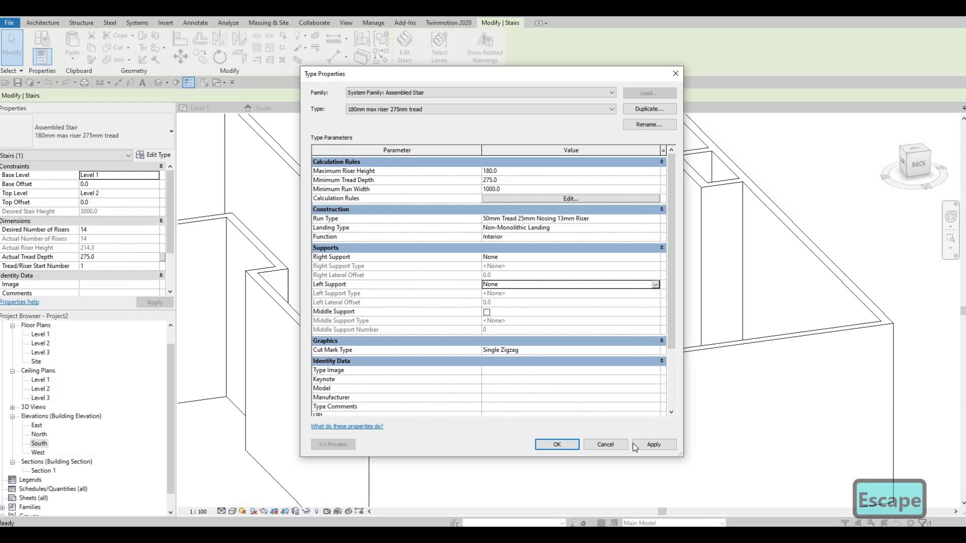
{"action": "left_click", "coordinate": [574, 445]}
{"action": "key", "text": "Escape"}
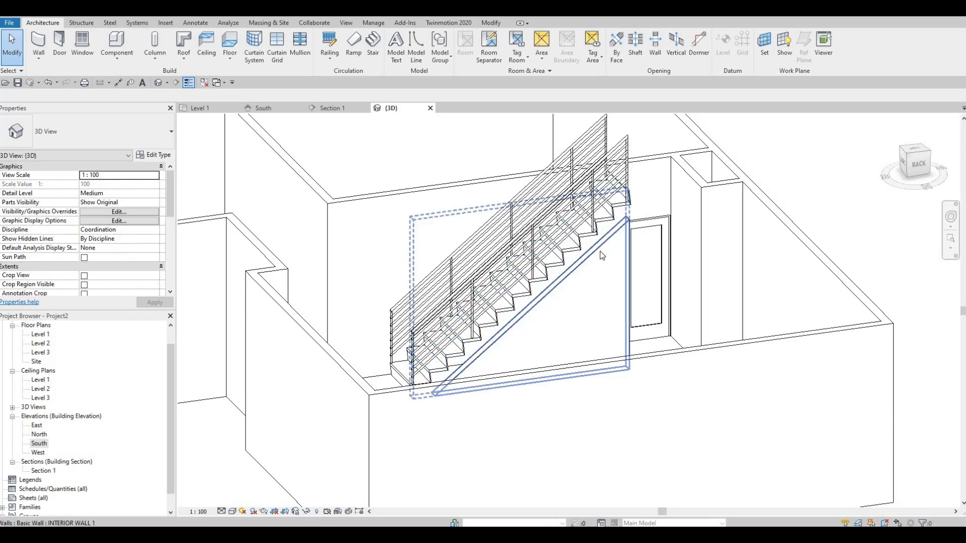
Open Section 1 and start editing the profile of the triangular wall under the stair.
{"action": "middle_click_drag", "start_coordinate": [651, 308], "coordinate": [114, 377], "text": "shift"}
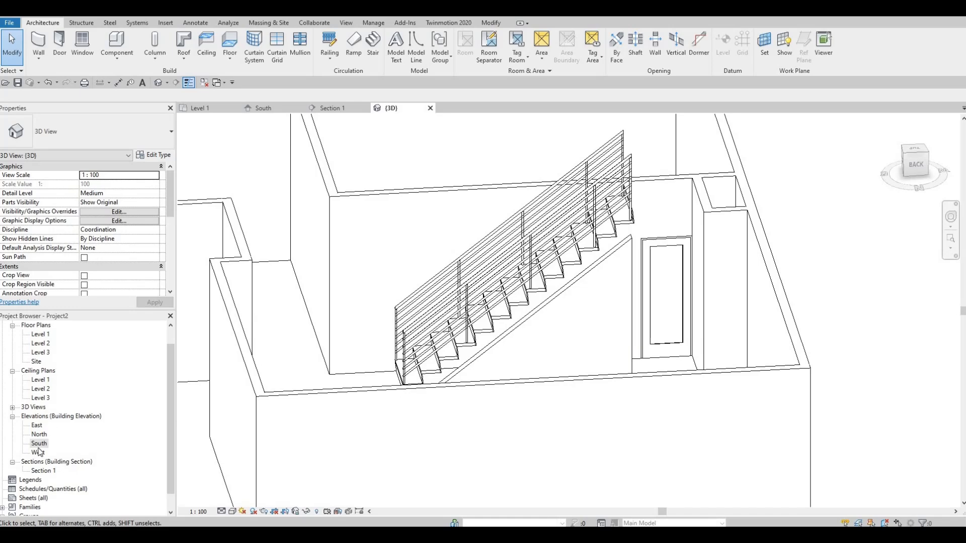
{"action": "double_click", "coordinate": [39, 471]}
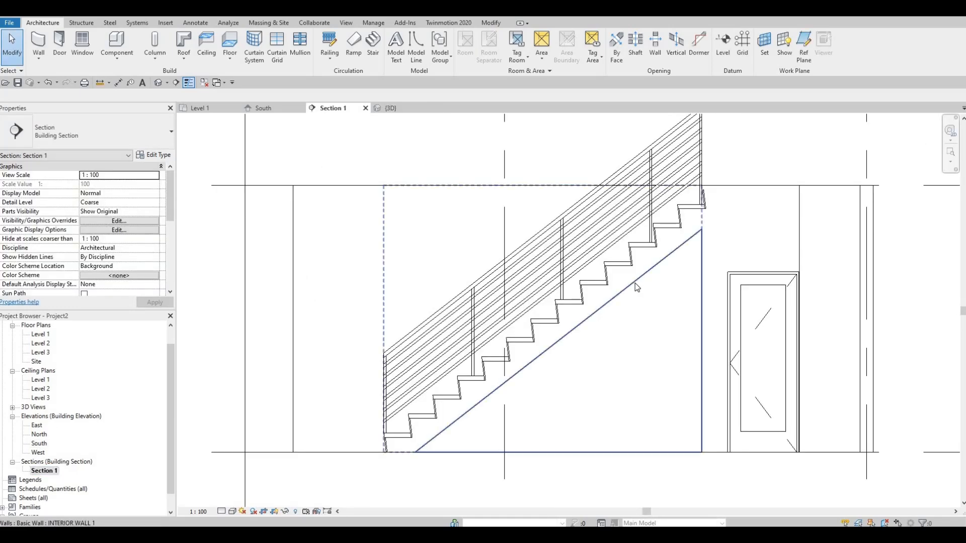
{"action": "left_click", "coordinate": [635, 282]}
{"action": "left_click", "coordinate": [404, 55]}
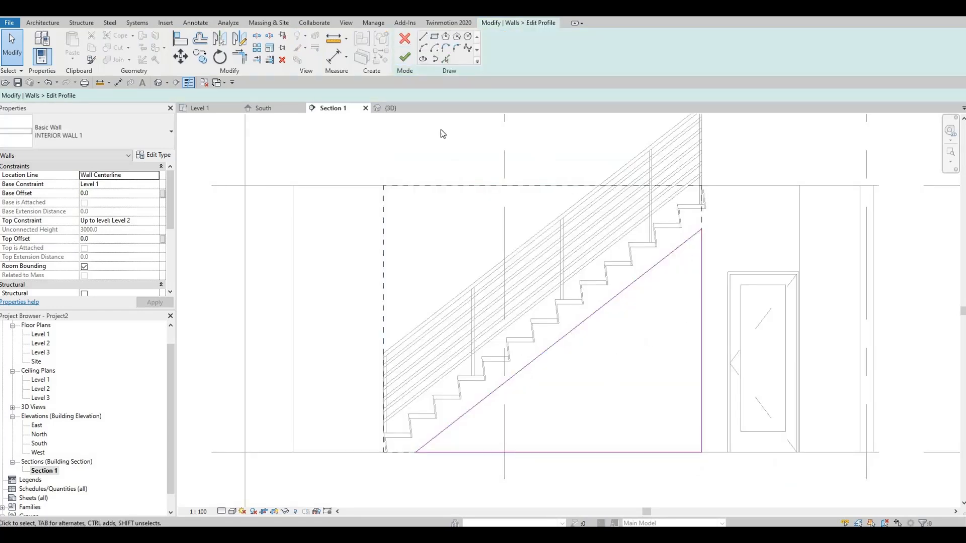
Add wall profile lines by picking the underside edges of the uppermost treads and risers with Pick Lines.
{"action": "key", "text": "p"}
{"action": "key", "text": "l"}
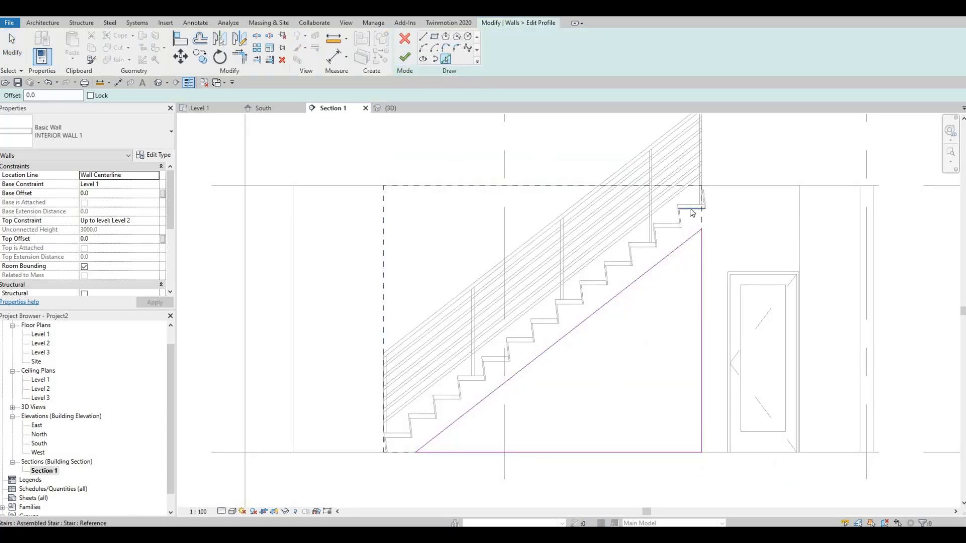
{"action": "scroll", "coordinate": [702, 214], "scroll_direction": "up", "scroll_amount": 2}
{"action": "left_click", "coordinate": [668, 213]}
{"action": "scroll", "coordinate": [666, 214], "scroll_direction": "up", "scroll_amount": 2}
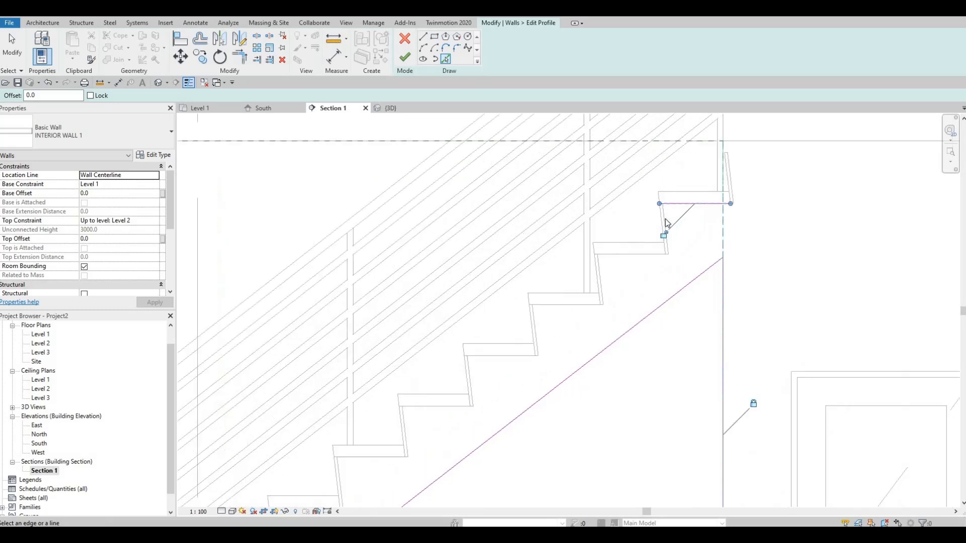
{"action": "left_click", "coordinate": [664, 217]}
{"action": "left_click", "coordinate": [613, 275]}
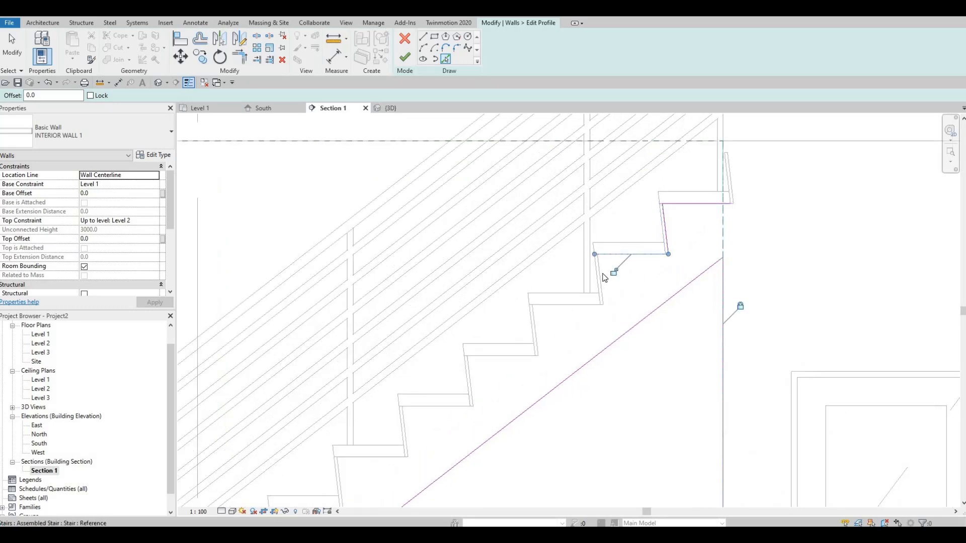
{"action": "left_click", "coordinate": [569, 309]}
{"action": "left_click", "coordinate": [538, 340]}
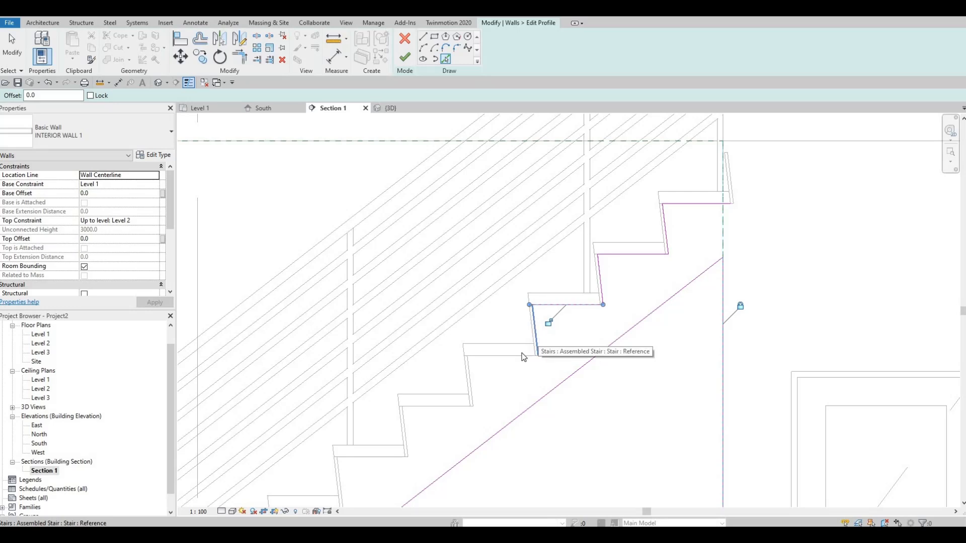
{"action": "left_click", "coordinate": [537, 338]}
{"action": "left_click", "coordinate": [500, 355]}
Continue picking the tread and riser underside edges as profile lines along the middle of the stair.
{"action": "middle_click_drag", "start_coordinate": [472, 390], "coordinate": [529, 325]}
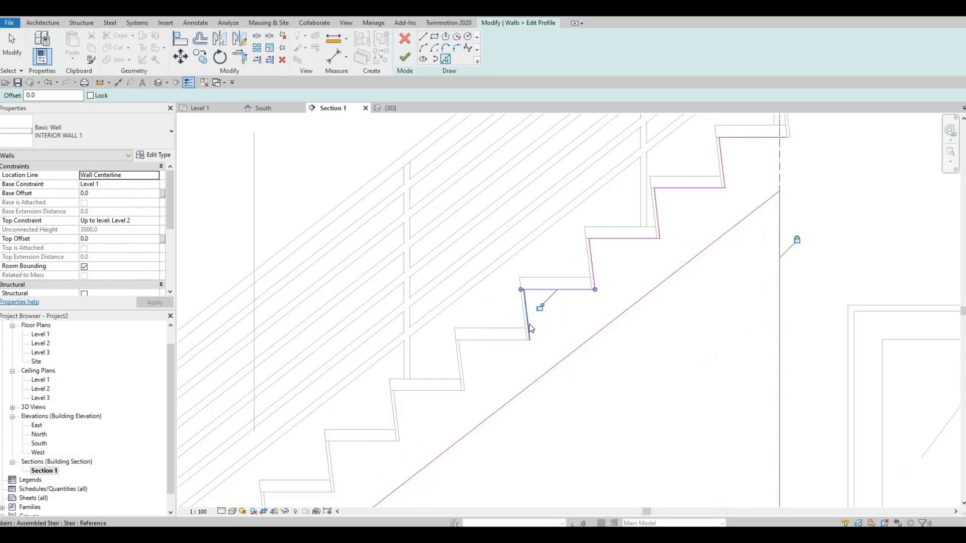
{"action": "left_click", "coordinate": [509, 344]}
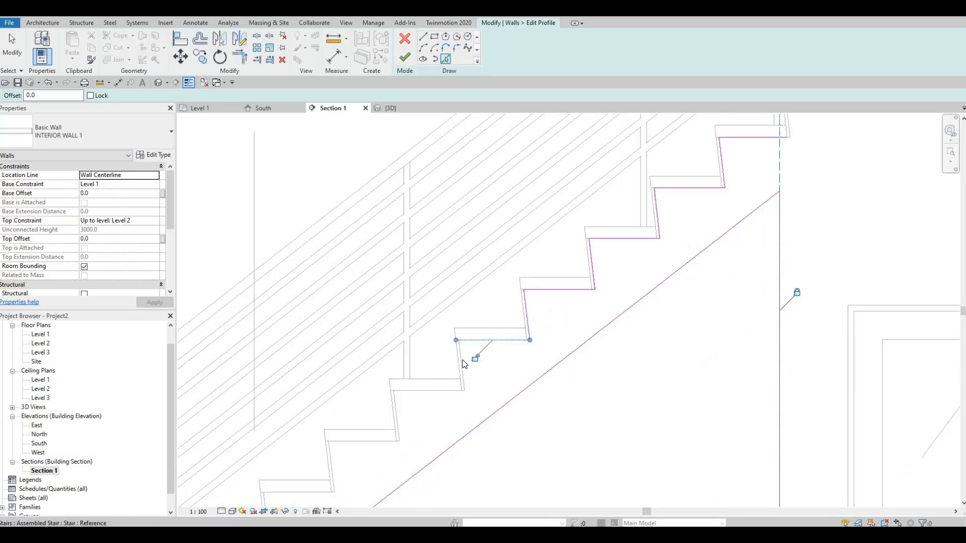
{"action": "left_click", "coordinate": [439, 387]}
{"action": "left_click", "coordinate": [445, 394]}
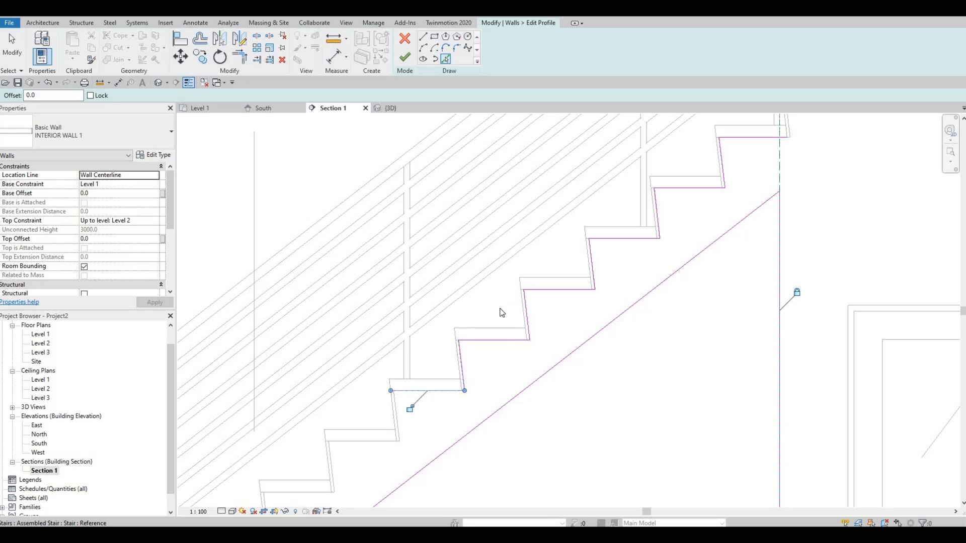
{"action": "middle_click_drag", "start_coordinate": [501, 313], "coordinate": [603, 198]}
{"action": "left_click", "coordinate": [499, 308]}
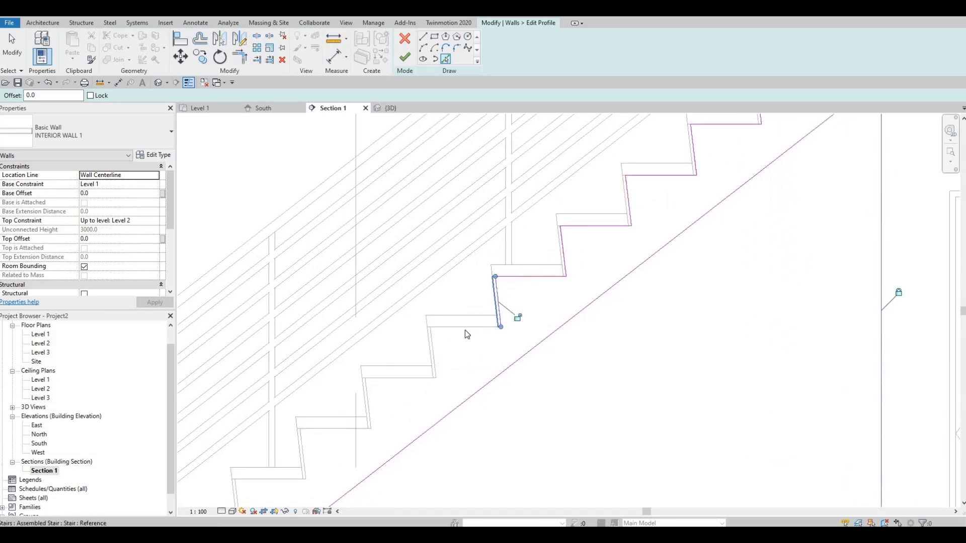
{"action": "middle_click_drag", "start_coordinate": [546, 282], "coordinate": [490, 321]}
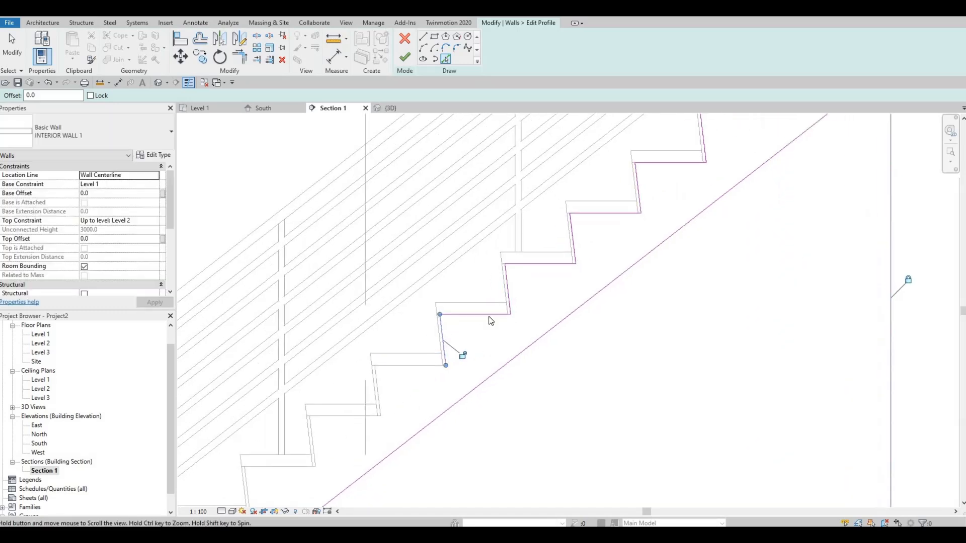
{"action": "left_click", "coordinate": [475, 317]}
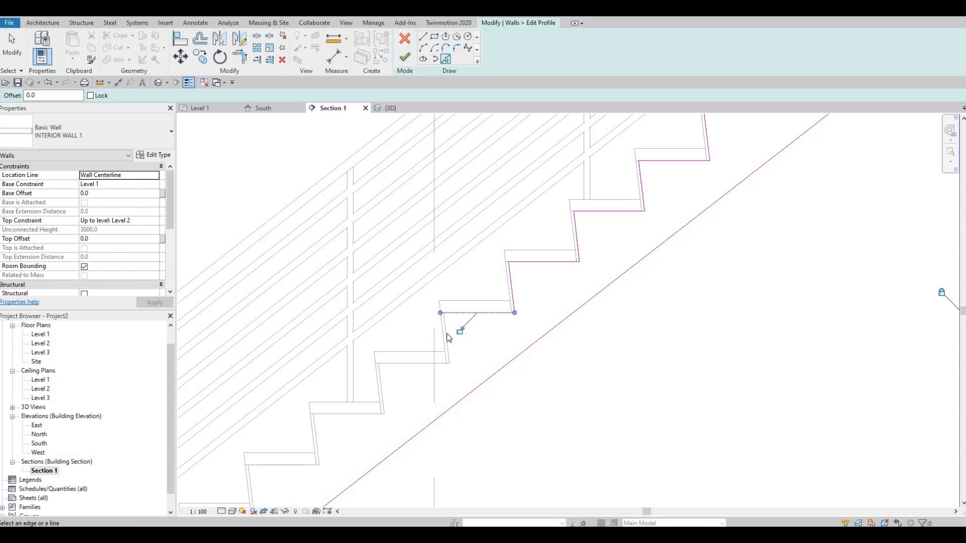
{"action": "left_click", "coordinate": [448, 334]}
{"action": "middle_click_drag", "start_coordinate": [490, 346], "coordinate": [631, 267]}
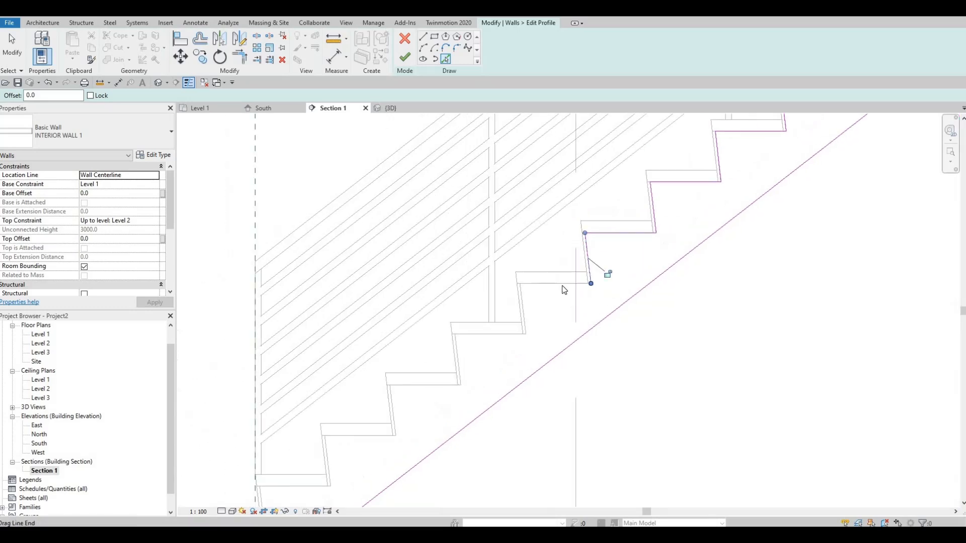
{"action": "left_click", "coordinate": [542, 285]}
{"action": "left_click", "coordinate": [526, 308]}
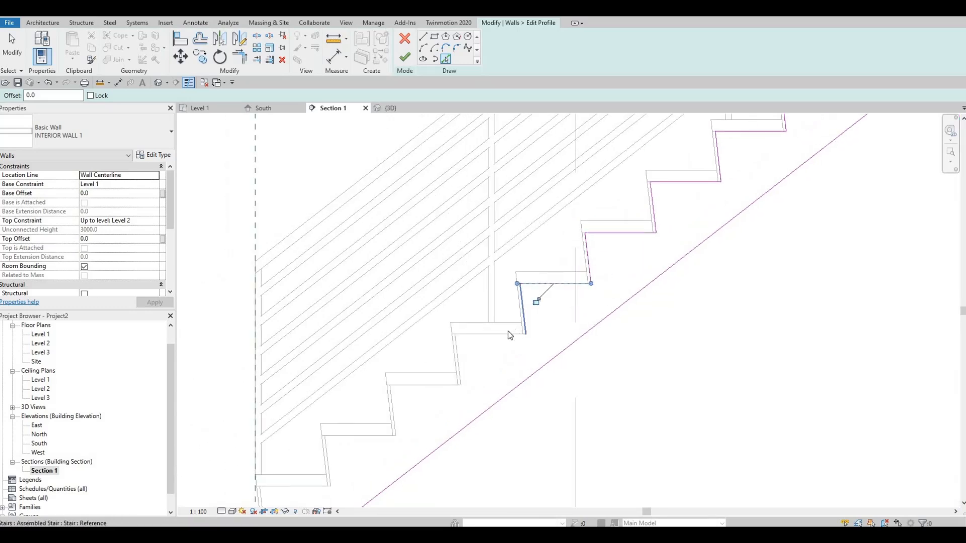
{"action": "left_click", "coordinate": [509, 335]}
{"action": "left_click", "coordinate": [452, 369]}
{"action": "left_click", "coordinate": [433, 385]}
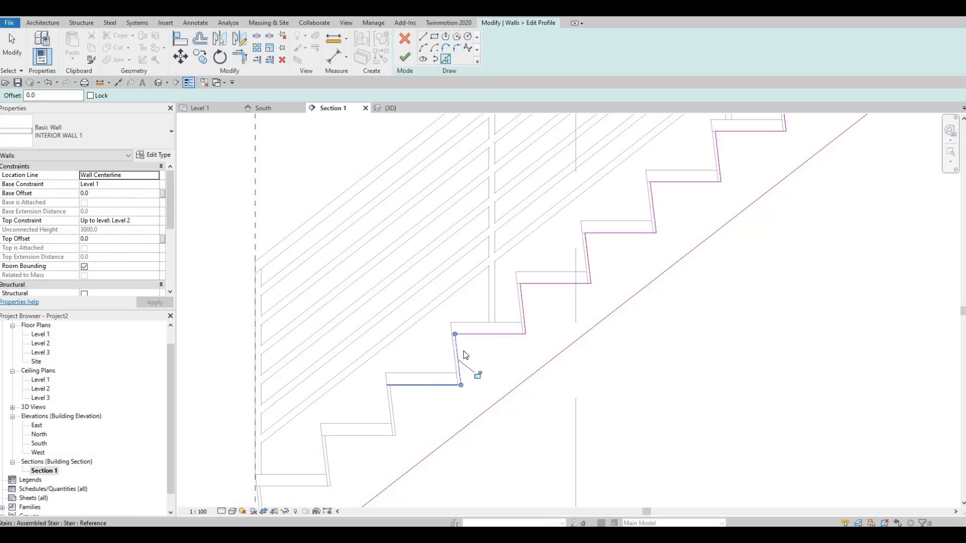
Pick the remaining underside edges of the lowest treads and risers as profile lines down to the floor.
{"action": "middle_click_drag", "start_coordinate": [396, 407], "coordinate": [454, 349]}
{"action": "left_click", "coordinate": [454, 349]}
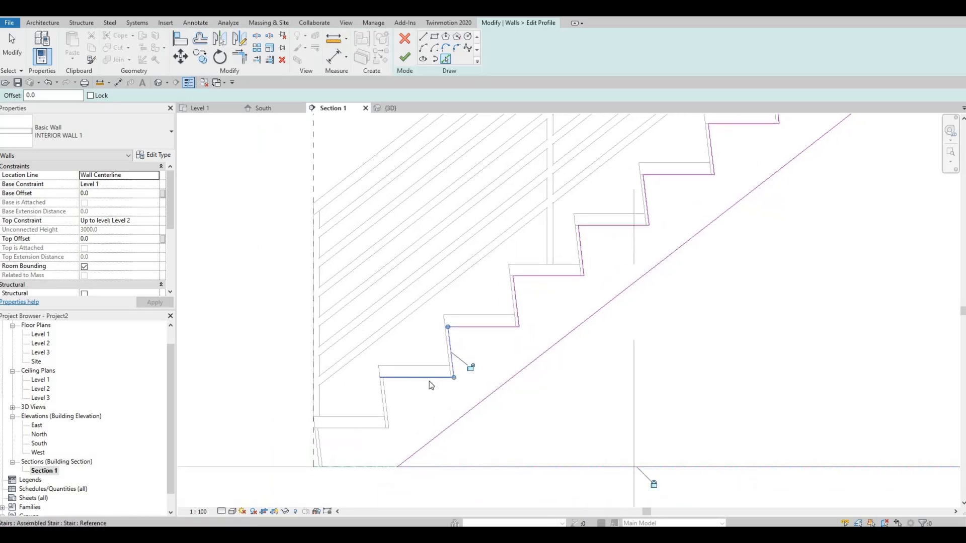
{"action": "left_click", "coordinate": [430, 379]}
{"action": "middle_click_drag", "start_coordinate": [388, 404], "coordinate": [467, 349]}
{"action": "left_click", "coordinate": [467, 348]}
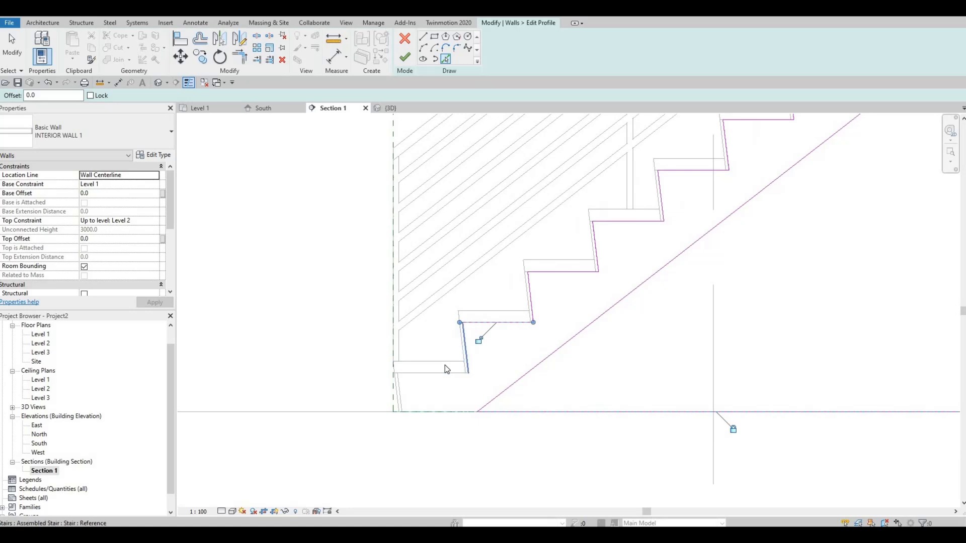
{"action": "left_click", "coordinate": [409, 383]}
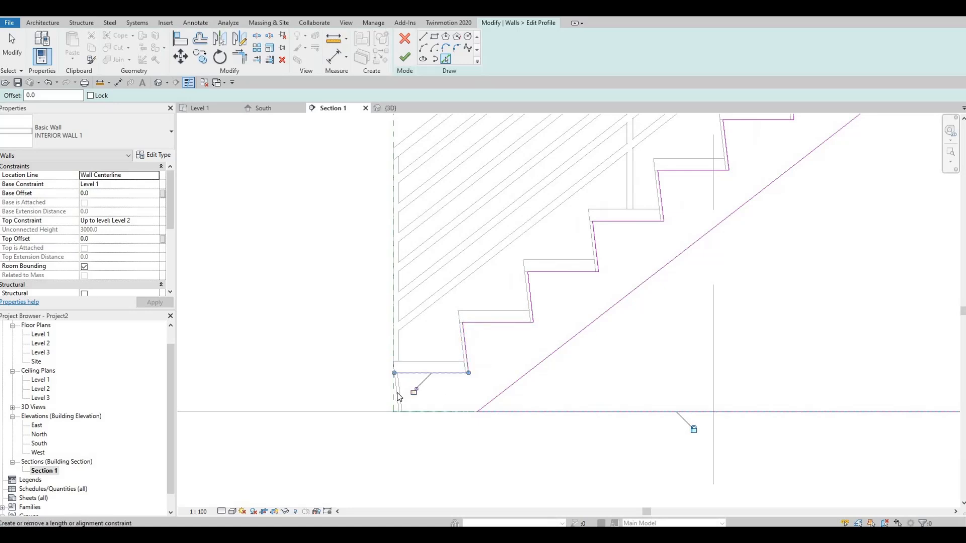
{"action": "scroll", "coordinate": [397, 397], "scroll_direction": "up", "scroll_amount": 3}
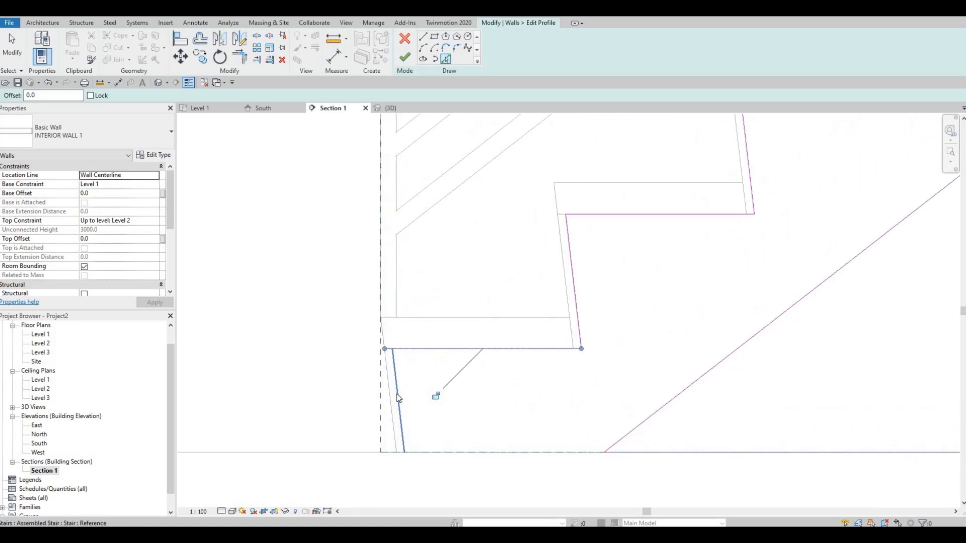
{"action": "left_click", "coordinate": [398, 404]}
{"action": "middle_click_drag", "start_coordinate": [717, 351], "coordinate": [563, 337]}
{"action": "scroll", "coordinate": [564, 338], "scroll_direction": "down", "scroll_amount": 2}
{"action": "key", "text": "Escape"}
{"action": "key", "text": "Escape"}
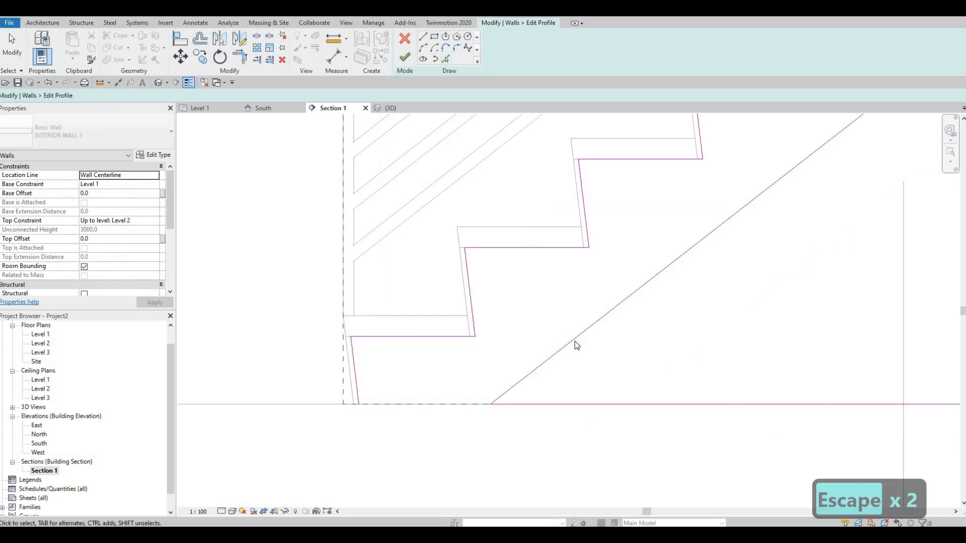
Delete the sloped profile line and trim the bottom line into a corner with the lowest riser line.
{"action": "left_click", "coordinate": [574, 340]}
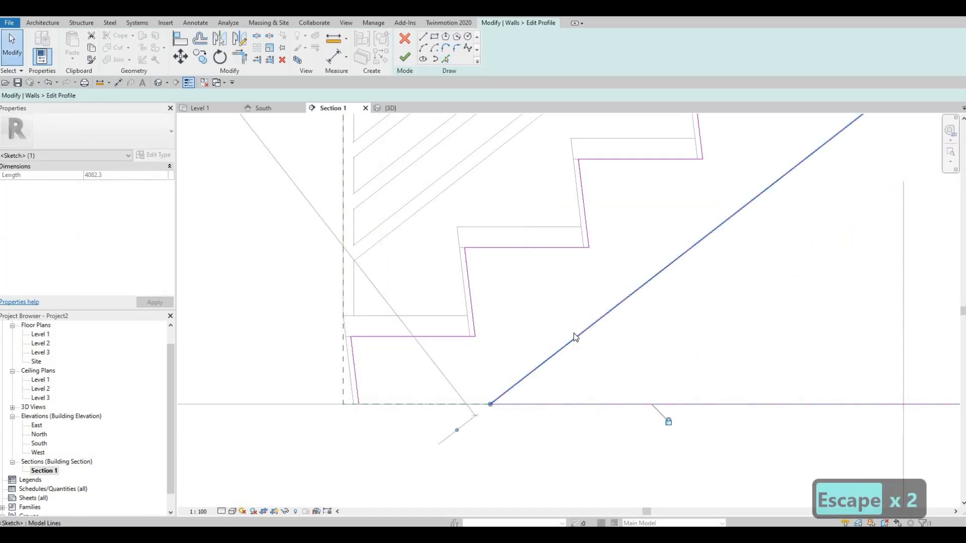
{"action": "key", "text": "Delete"}
{"action": "key", "text": "t"}
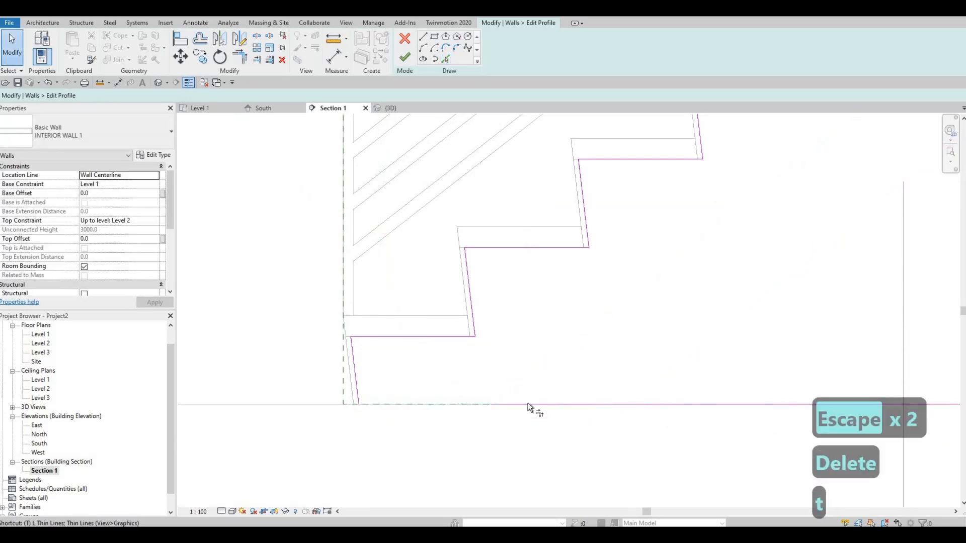
{"action": "key", "text": "r"}
{"action": "left_click", "coordinate": [414, 389]}
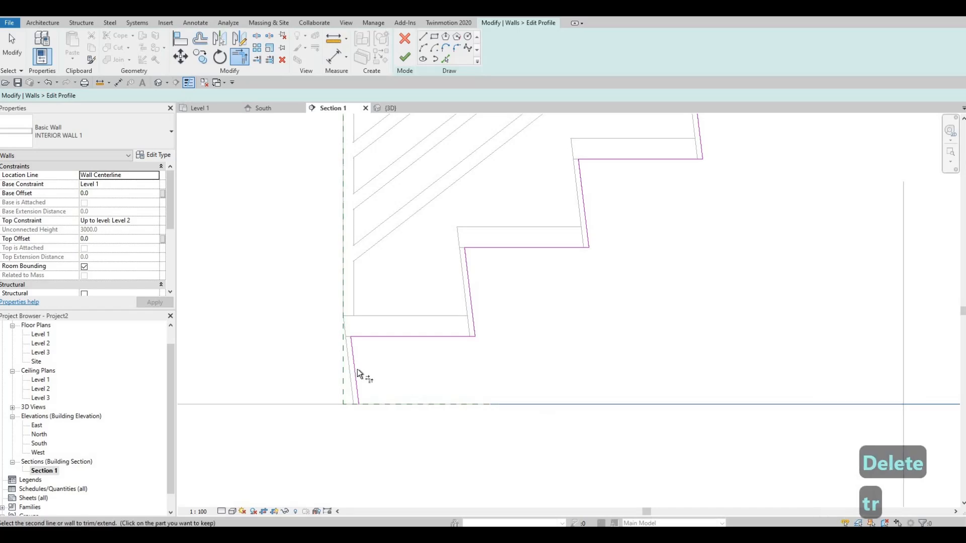
{"action": "left_click", "coordinate": [355, 369]}
Trim the top tread's profile line into a corner with the wall profile's right vertical line.
{"action": "scroll", "coordinate": [619, 318], "scroll_direction": "down", "scroll_amount": 4}
{"action": "middle_click_drag", "start_coordinate": [619, 318], "coordinate": [410, 457]}
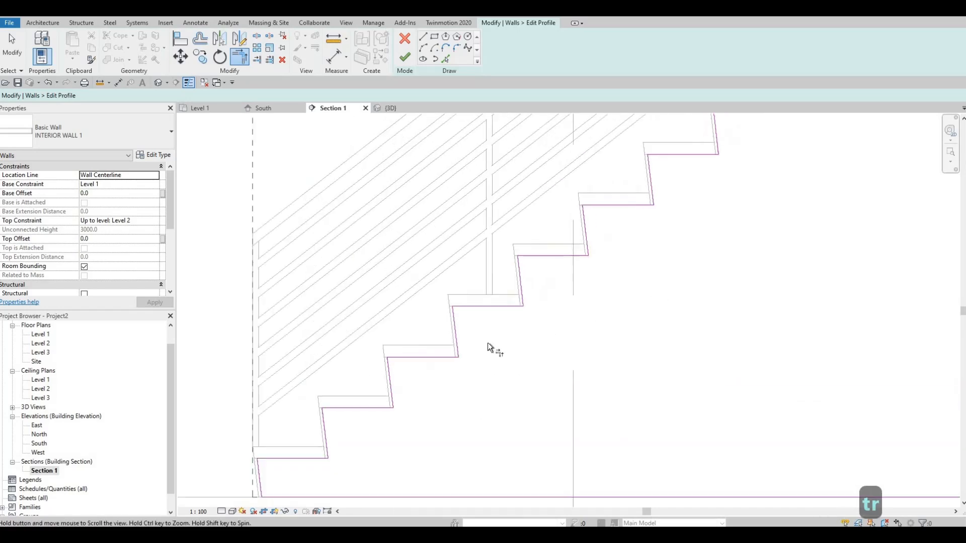
{"action": "middle_click_drag", "start_coordinate": [506, 371], "coordinate": [322, 425]}
{"action": "scroll", "coordinate": [322, 425], "scroll_direction": "down", "scroll_amount": 3}
{"action": "middle_click_drag", "start_coordinate": [578, 204], "coordinate": [474, 305]}
{"action": "scroll", "coordinate": [593, 192], "scroll_direction": "up", "scroll_amount": 2}
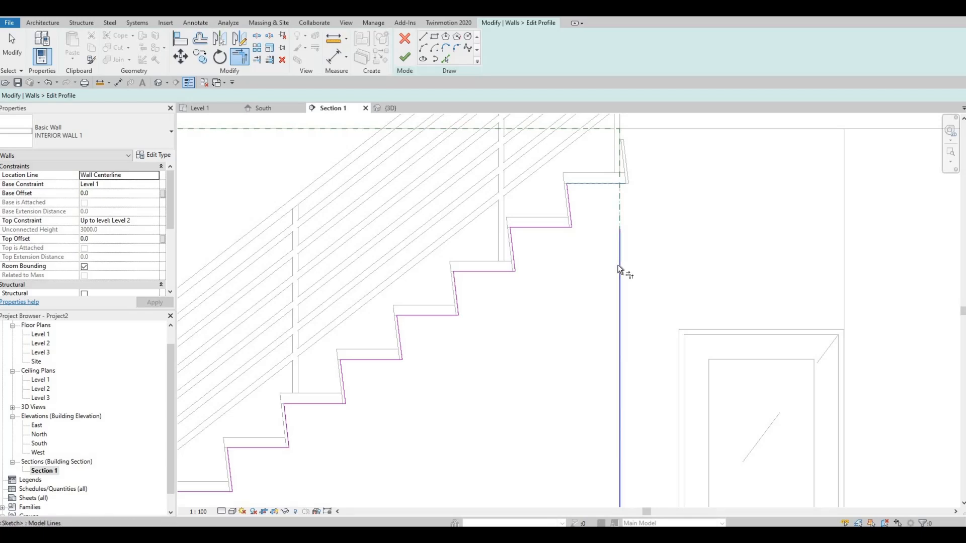
{"action": "middle_click_drag", "start_coordinate": [599, 198], "coordinate": [585, 212]}
{"action": "scroll", "coordinate": [612, 194], "scroll_direction": "up", "scroll_amount": 2}
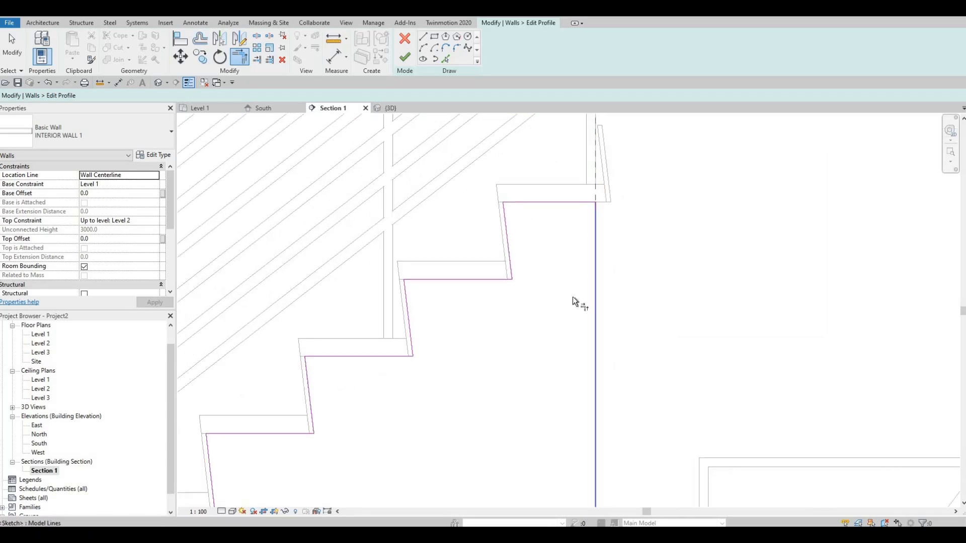
{"action": "scroll", "coordinate": [571, 189], "scroll_direction": "down", "scroll_amount": 2}
{"action": "scroll", "coordinate": [596, 218], "scroll_direction": "down", "scroll_amount": 3}
{"action": "key", "text": "Escape"}
Try to move the profile's right vertical line outward past the top tread.
{"action": "scroll", "coordinate": [604, 209], "scroll_direction": "up", "scroll_amount": 1}
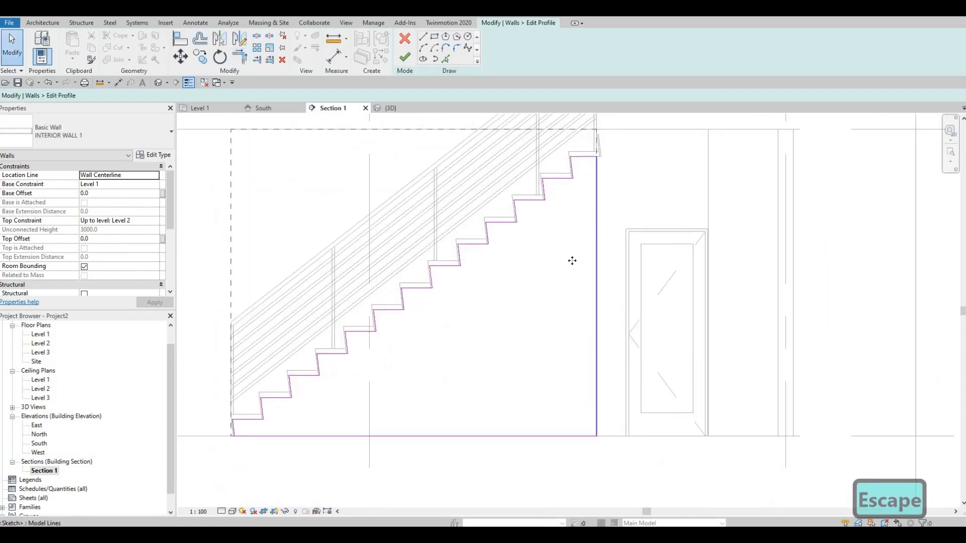
{"action": "left_click", "coordinate": [592, 169]}
{"action": "scroll", "coordinate": [548, 252], "scroll_direction": "up", "scroll_amount": 5}
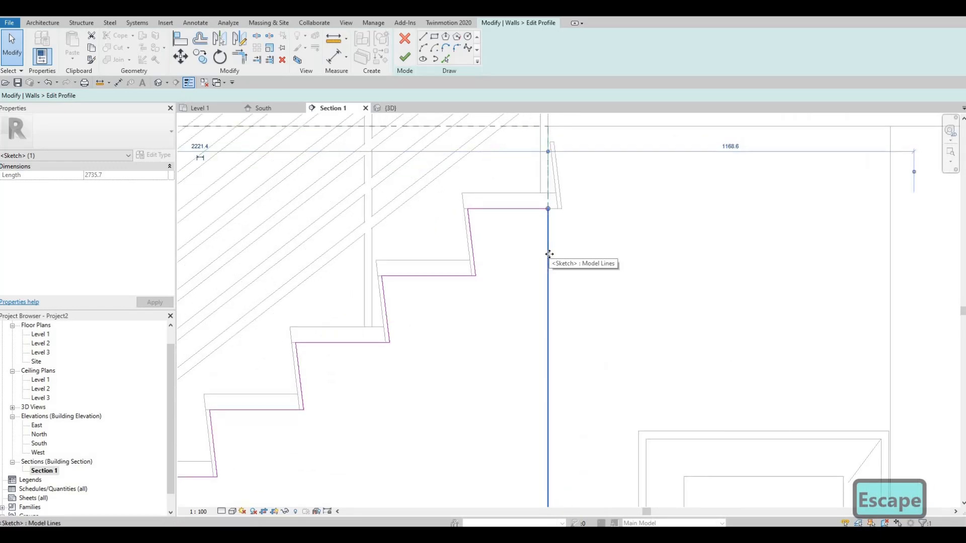
{"action": "scroll", "coordinate": [548, 266], "scroll_direction": "down", "scroll_amount": 2}
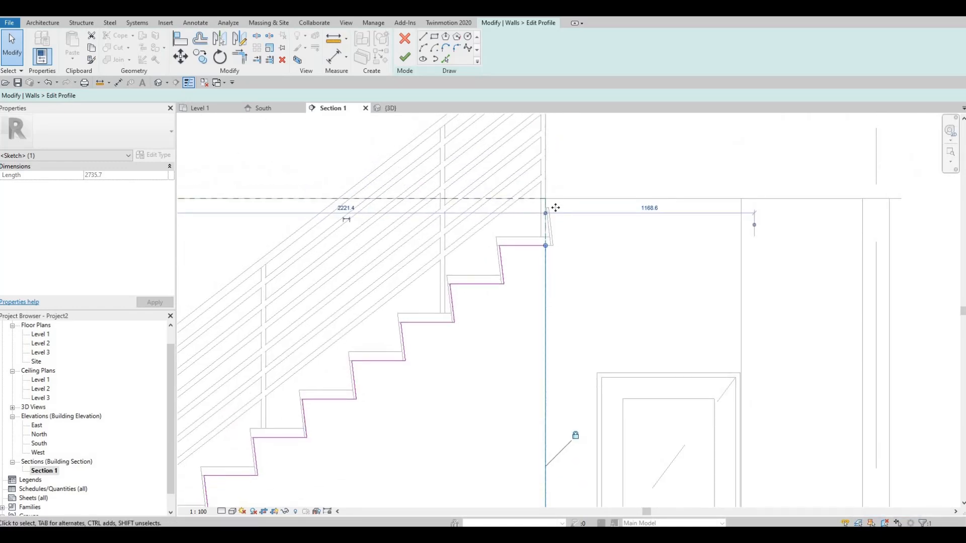
{"action": "scroll", "coordinate": [555, 208], "scroll_direction": "down", "scroll_amount": 2}
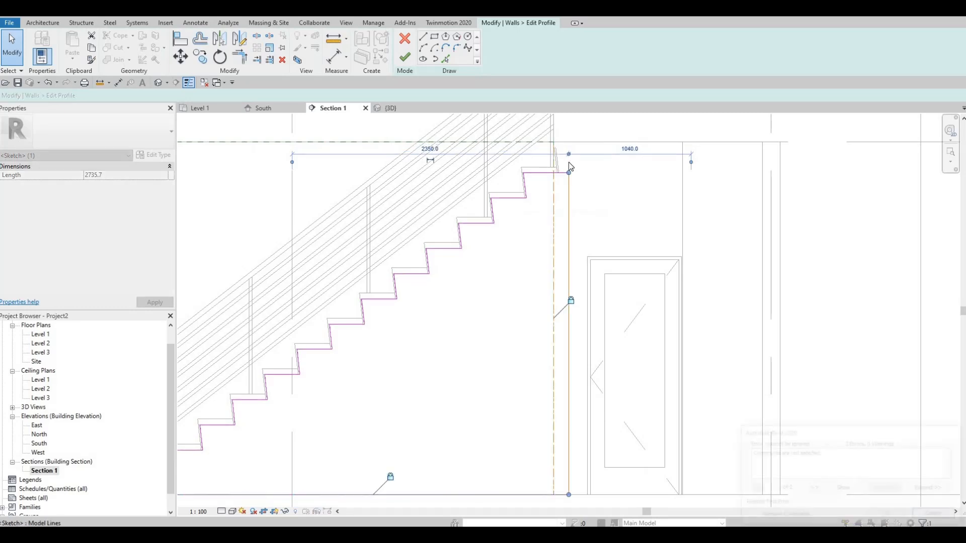
{"action": "key", "text": "Escape"}
Nudge the profile's right vertical line outward beyond the top riser, removing the constraints that hold it.
{"action": "scroll", "coordinate": [545, 232], "scroll_direction": "up", "scroll_amount": 2}
{"action": "middle_click_drag", "start_coordinate": [546, 232], "coordinate": [520, 250]}
{"action": "left_click", "coordinate": [519, 250]}
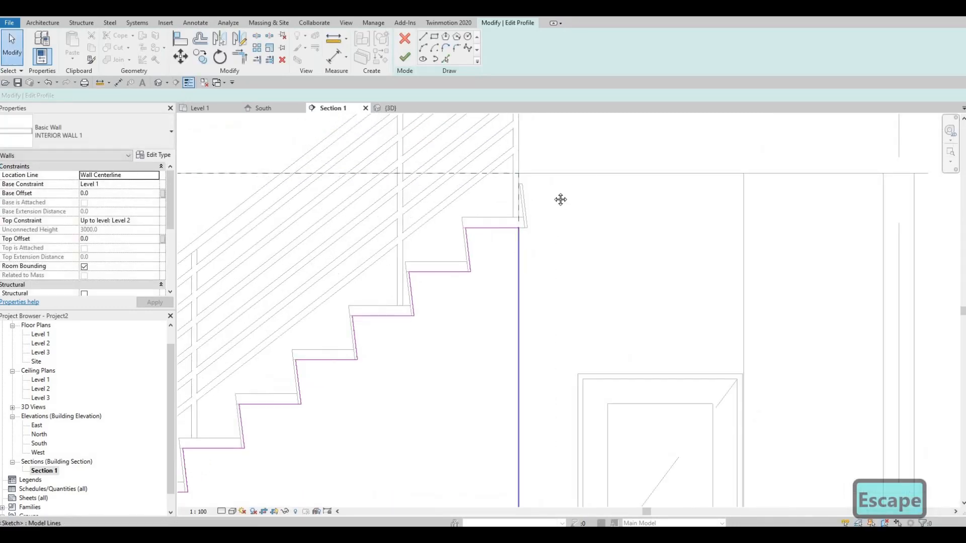
{"action": "scroll", "coordinate": [555, 248], "scroll_direction": "down", "scroll_amount": 3}
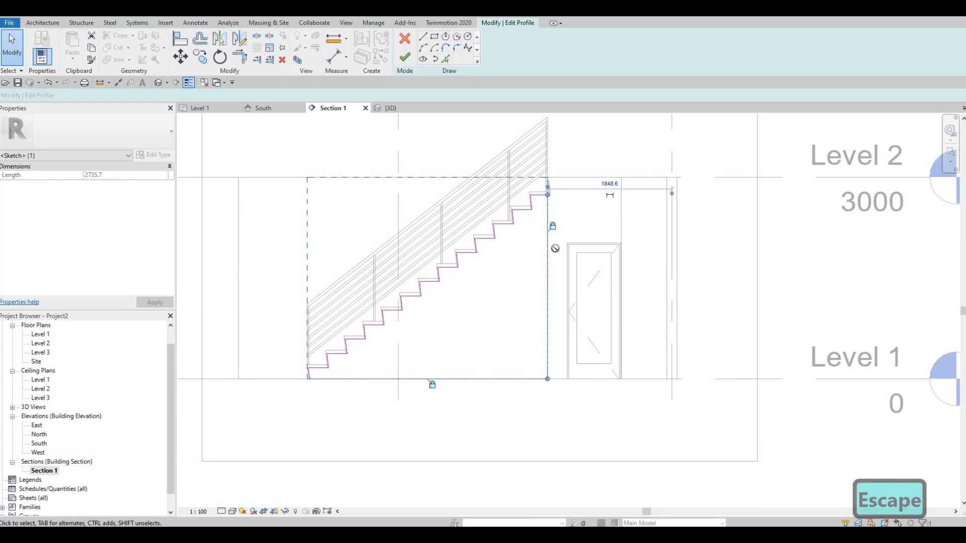
{"action": "key", "text": "Right"}
{"action": "key", "text": "Right"}
{"action": "key", "text": "Right"}
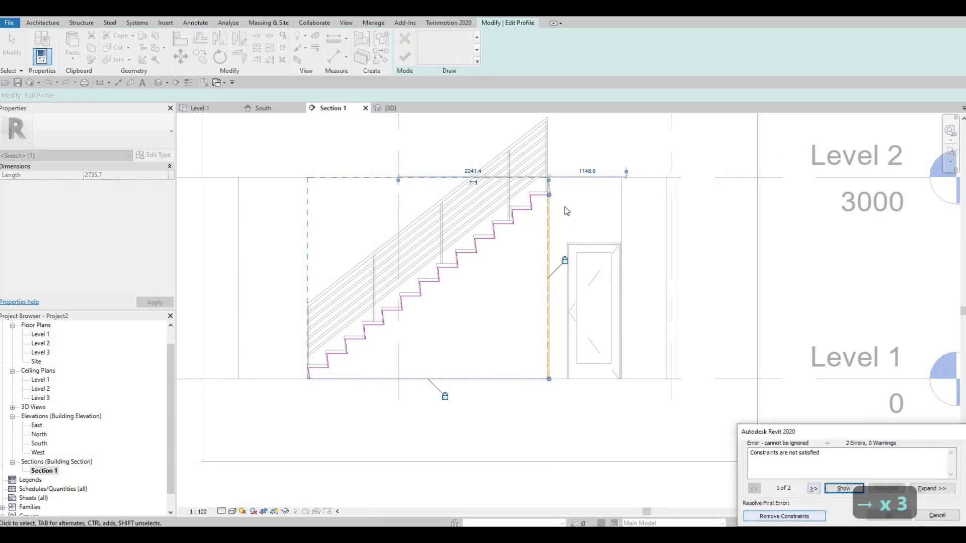
{"action": "key", "text": "Escape"}
{"action": "key", "text": "Right"}
{"action": "key", "text": "Right"}
{"action": "key", "text": "Right"}
{"action": "key", "text": "Right"}
{"action": "key", "text": "Right"}
{"action": "scroll", "coordinate": [556, 202], "scroll_direction": "up", "scroll_amount": 3}
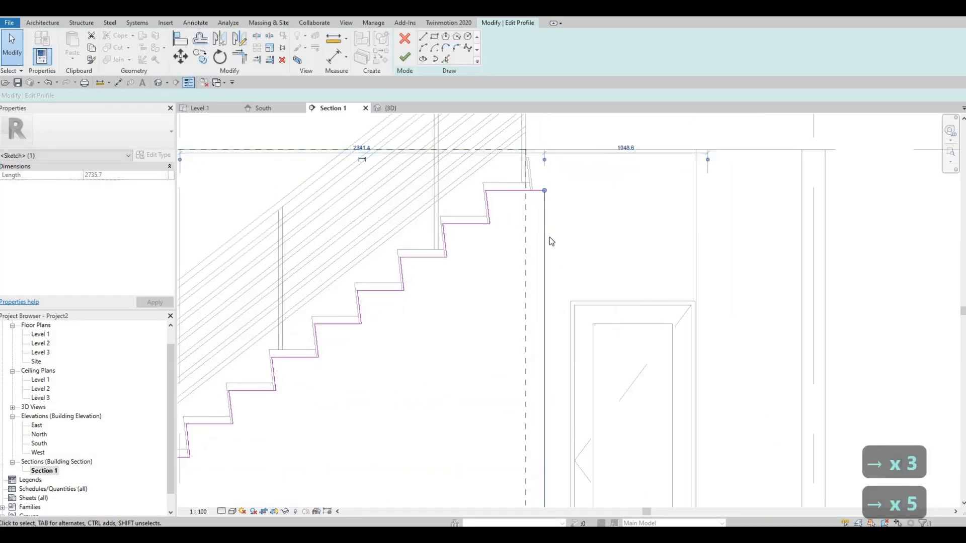
Pick the top riser's outer edge as a profile line and extend its upper end to Level 2.
{"action": "scroll", "coordinate": [559, 180], "scroll_direction": "up", "scroll_amount": 2}
{"action": "middle_click_drag", "start_coordinate": [560, 180], "coordinate": [551, 229]}
{"action": "scroll", "coordinate": [550, 229], "scroll_direction": "down", "scroll_amount": 2}
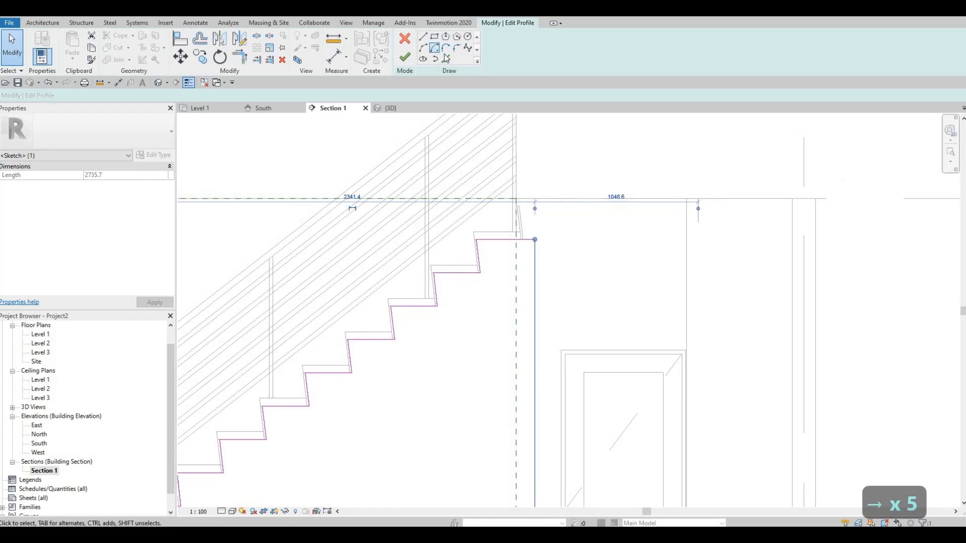
{"action": "scroll", "coordinate": [533, 162], "scroll_direction": "up", "scroll_amount": 3}
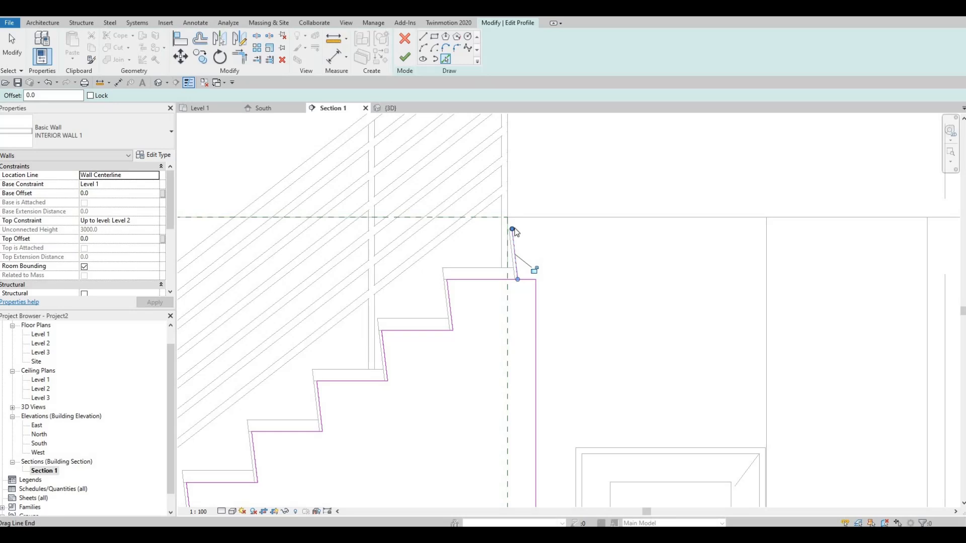
{"action": "left_click_drag", "start_coordinate": [512, 220], "coordinate": [511, 227]}
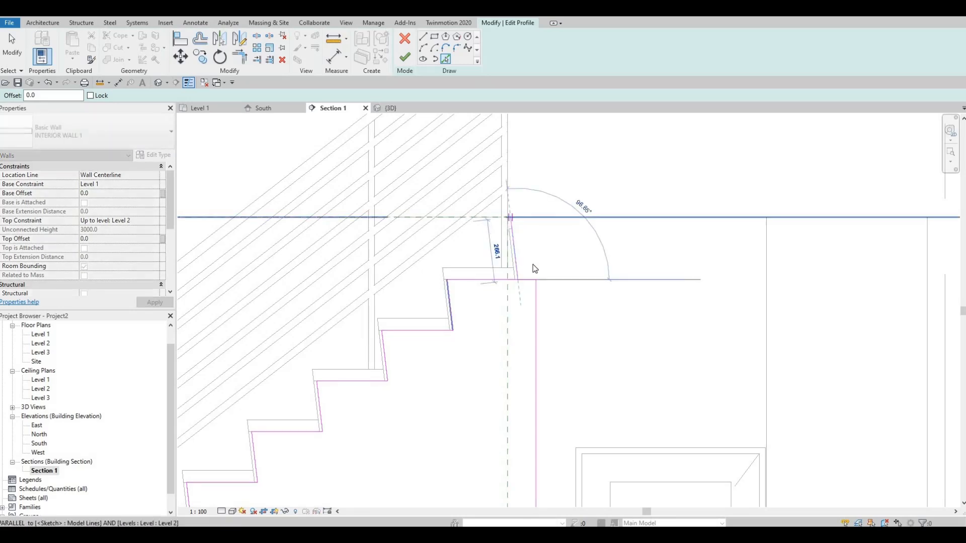
{"action": "key", "text": "Escape"}
{"action": "key", "text": "Escape"}
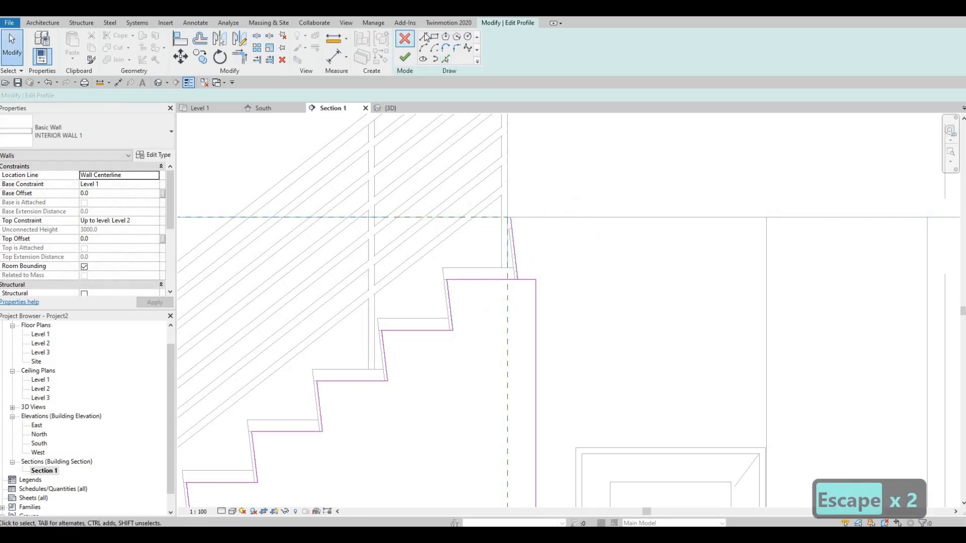
Draw a short horizontal profile line along Level 2 from the top riser line's upper end outward to above the right vertical line.
{"action": "key", "text": "l"}
{"action": "key", "text": "i"}
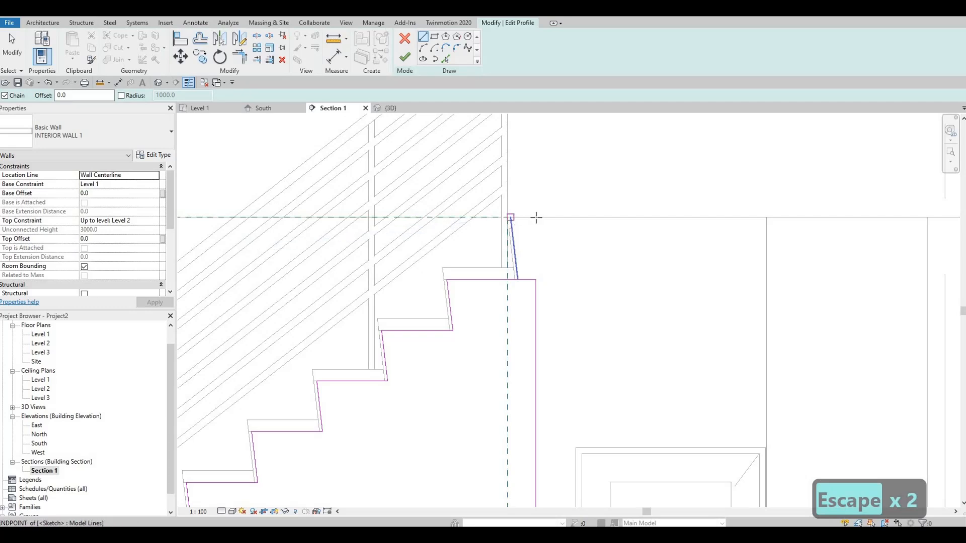
{"action": "key", "text": "Escape"}
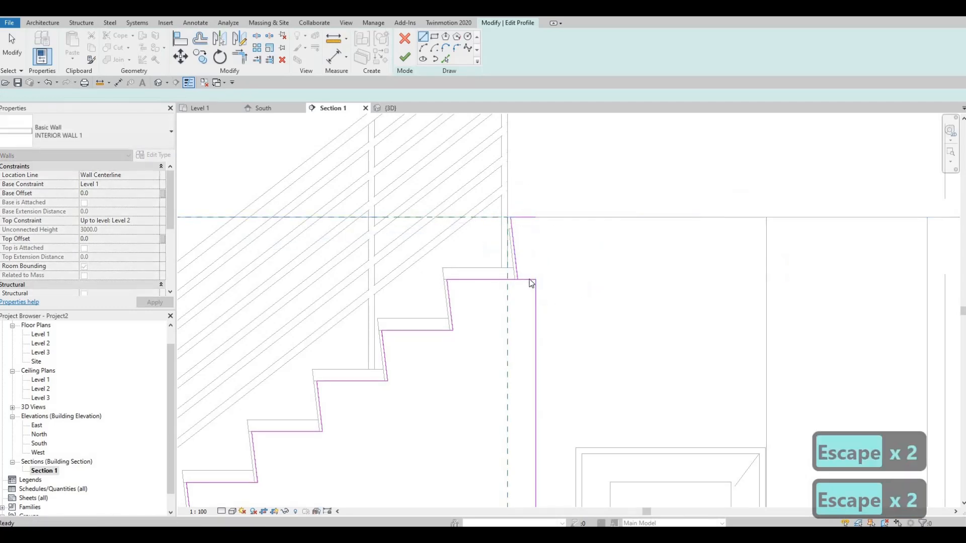
{"action": "left_click", "coordinate": [527, 279]}
{"action": "key", "text": "Escape"}
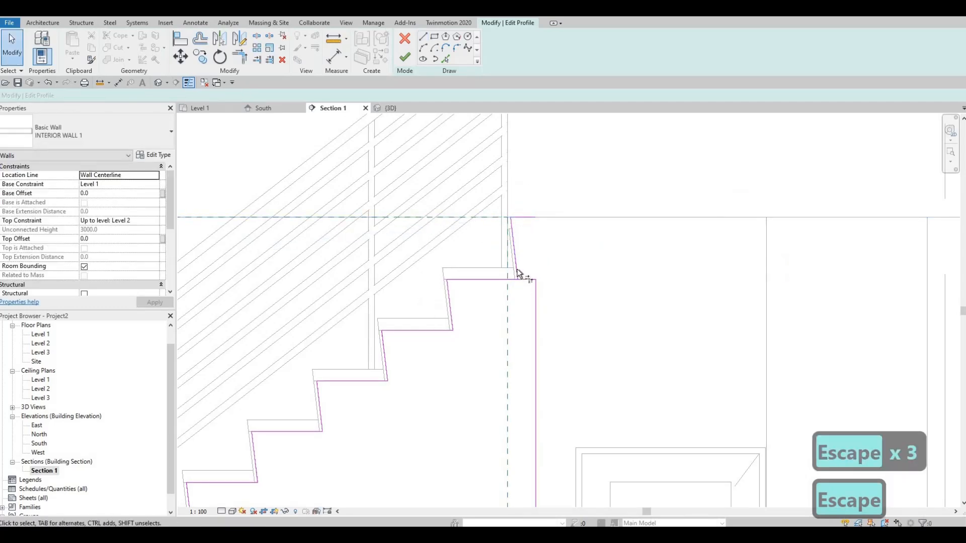
Trim the top tread line to the riser line and the right vertical line to the Level 2 line, and finish the wall profile.
{"action": "key", "text": "t"}
{"action": "key", "text": "r"}
{"action": "left_click", "coordinate": [530, 219]}
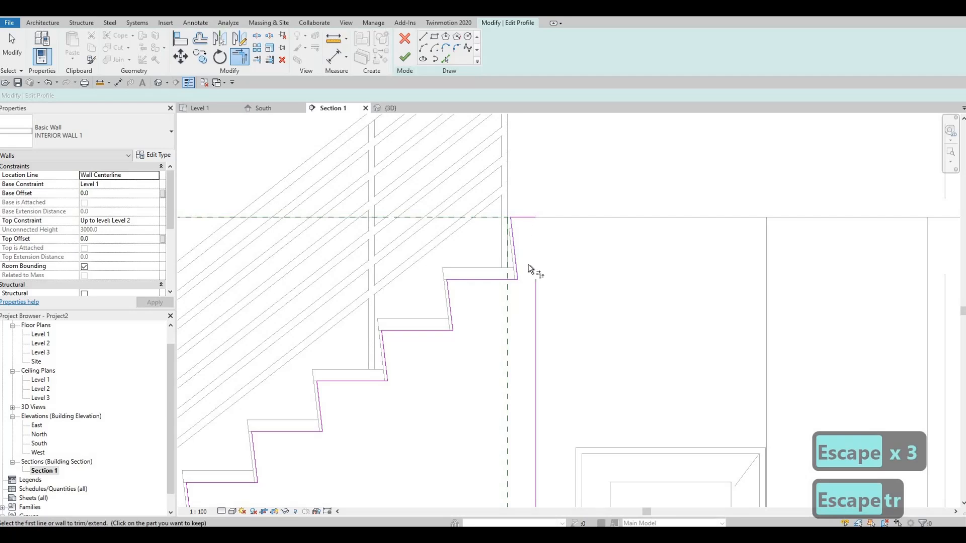
{"action": "left_click", "coordinate": [536, 322]}
{"action": "scroll", "coordinate": [570, 240], "scroll_direction": "down", "scroll_amount": 5}
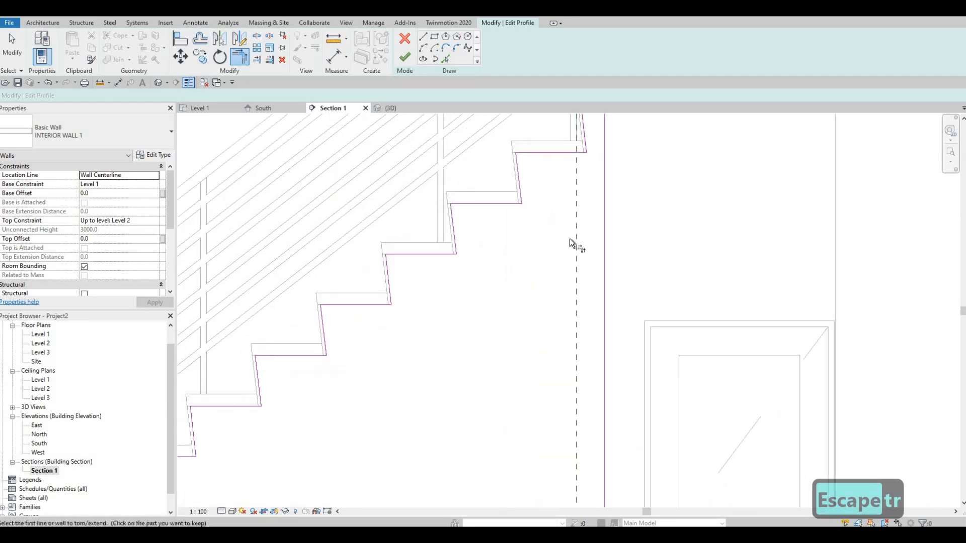
{"action": "key", "text": "Escape"}
{"action": "key", "text": "Escape"}
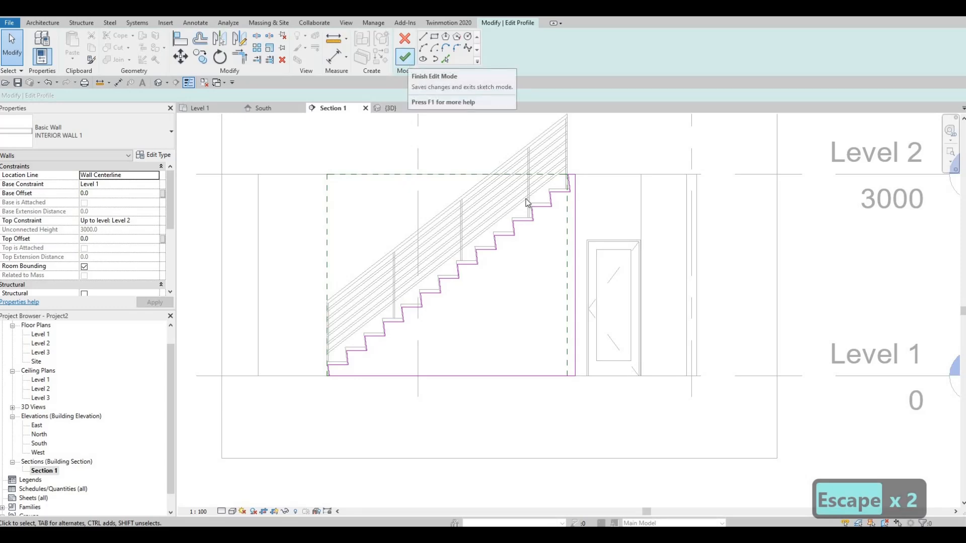
{"action": "key", "text": "Escape"}
{"action": "key", "text": "Escape"}
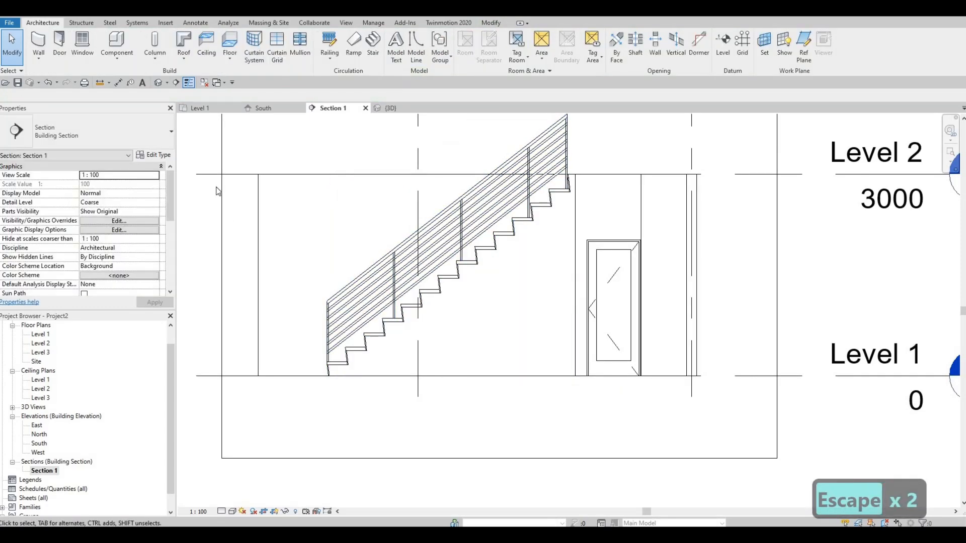
Show the stair and under-stair wall in the 3D view with the Consistent Colors visual style.
{"action": "left_click", "coordinate": [376, 108]}
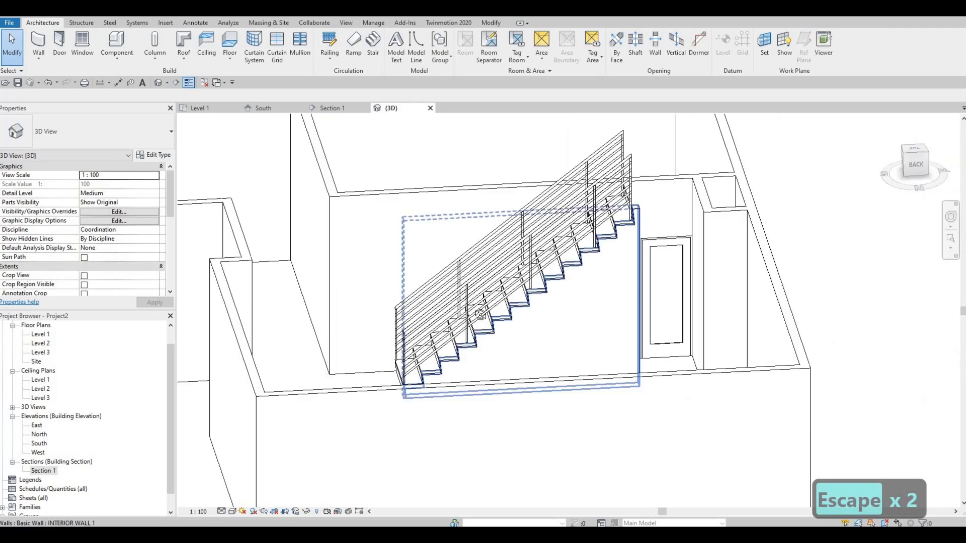
{"action": "middle_click_drag", "start_coordinate": [439, 320], "coordinate": [212, 402], "text": "shift"}
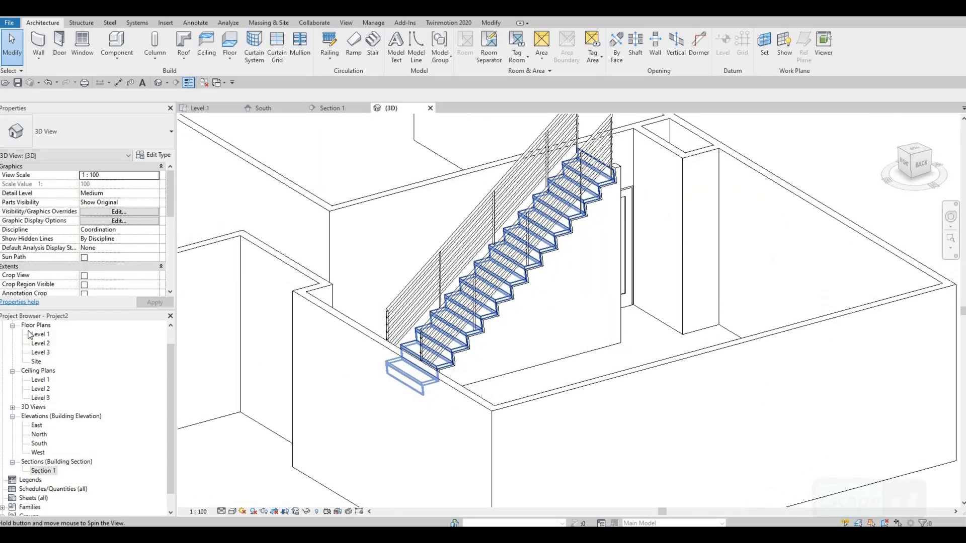
{"action": "left_click", "coordinate": [232, 511]}
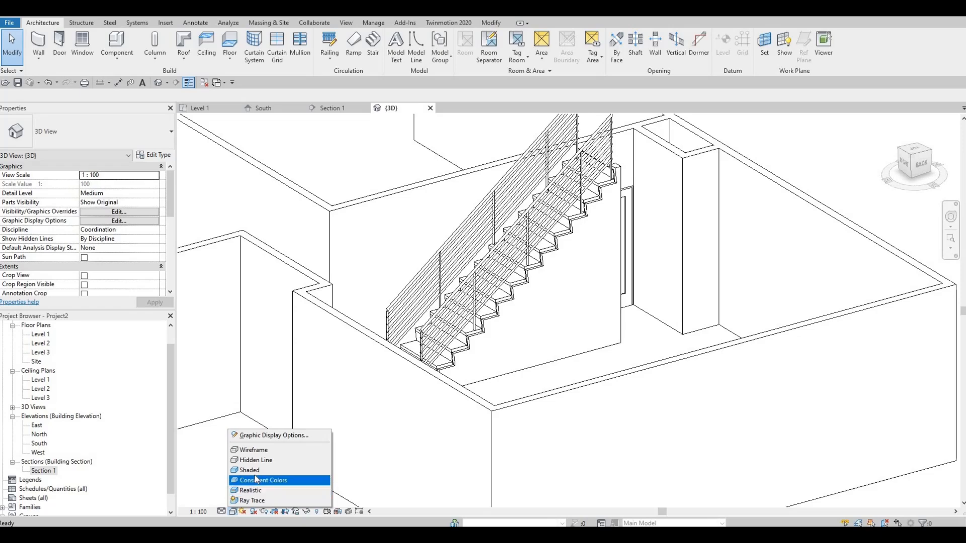
{"action": "left_click", "coordinate": [254, 478]}
{"action": "mouse_move", "coordinate": [446, 394]}
{"action": "middle_mouse_down", "text": "shift"}
{"action": "mouse_move", "coordinate": [379, 419]}
{"action": "mouse_move", "coordinate": [454, 422]}
{"action": "mouse_move", "coordinate": [551, 241]}
{"action": "mouse_move", "coordinate": [578, 279]}
{"action": "middle_mouse_up", "text": "shift"}
Align the outer face of the under-stair wall with the side of the stair.
{"action": "scroll", "coordinate": [594, 294], "scroll_direction": "up", "scroll_amount": 4}
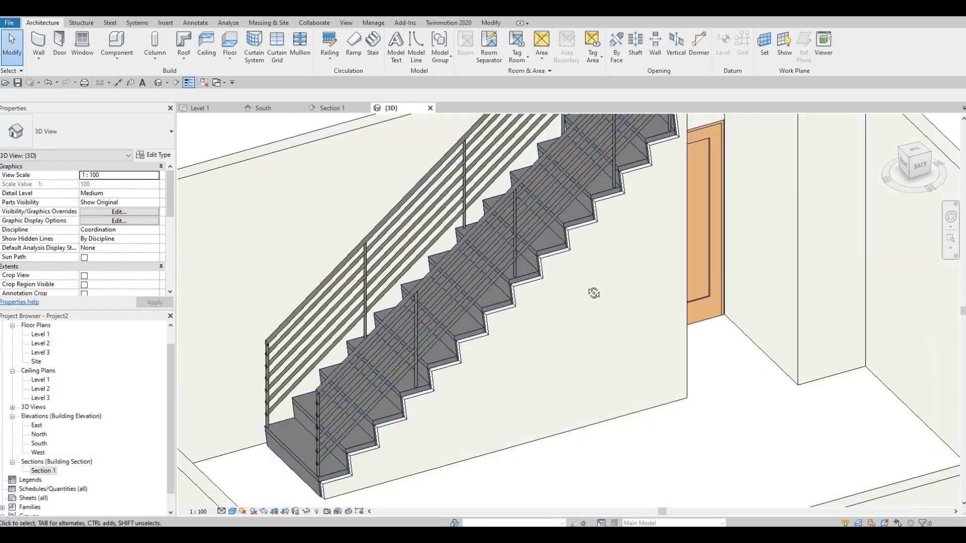
{"action": "scroll", "coordinate": [553, 270], "scroll_direction": "up", "scroll_amount": 5}
{"action": "scroll", "coordinate": [503, 266], "scroll_direction": "up", "scroll_amount": 3}
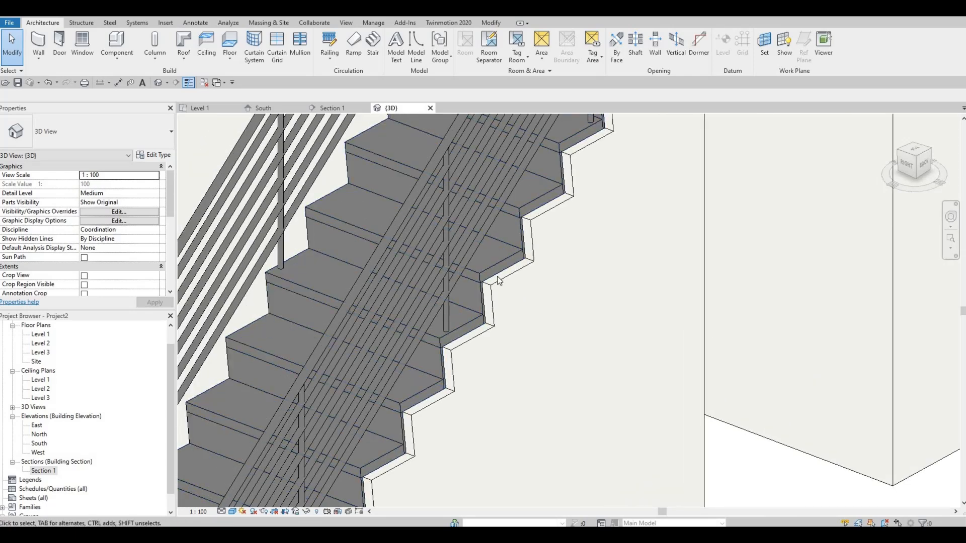
{"action": "key", "text": "a"}
{"action": "key", "text": "l"}
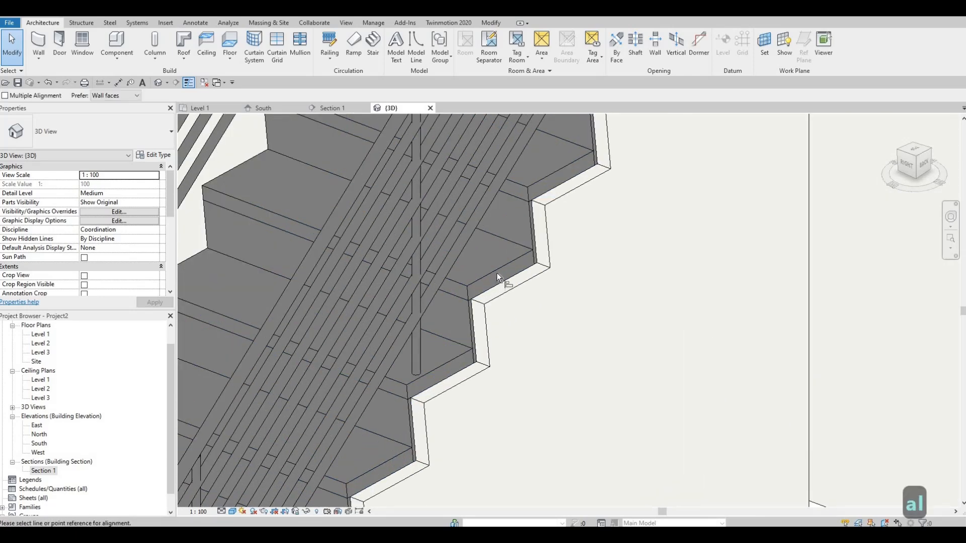
{"action": "left_click", "coordinate": [528, 285]}
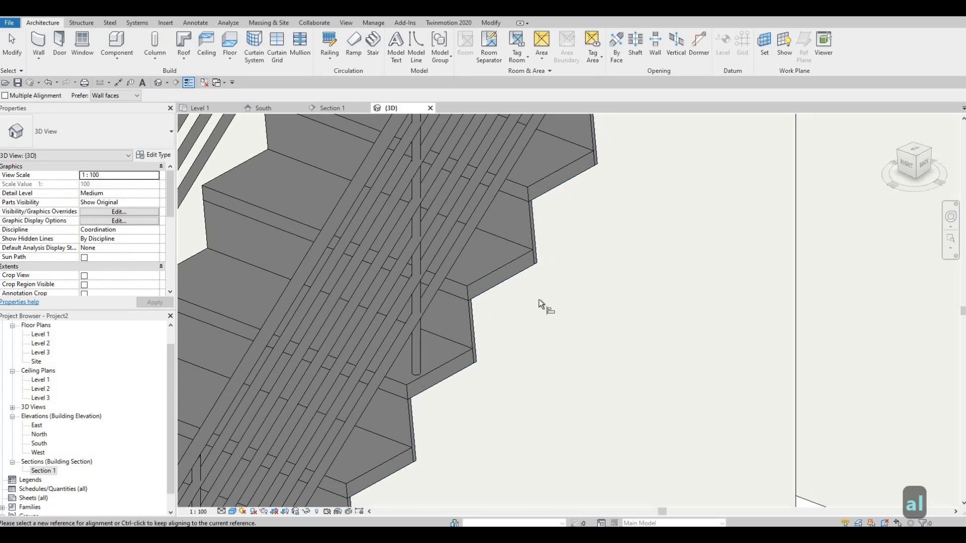
{"action": "left_click", "coordinate": [540, 298]}
{"action": "key", "text": "Escape"}
Delete the stair railing that runs along the house wall.
{"action": "scroll", "coordinate": [578, 294], "scroll_direction": "down", "scroll_amount": 3}
{"action": "middle_click_drag", "start_coordinate": [651, 310], "coordinate": [470, 303], "text": "shift"}
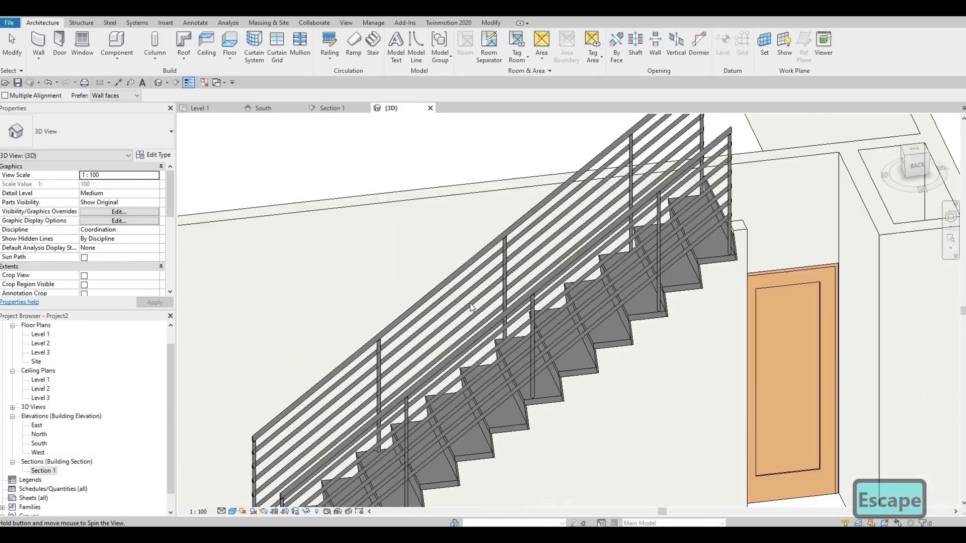
{"action": "key", "text": "Escape"}
{"action": "key", "text": "Escape"}
{"action": "left_click", "coordinate": [466, 274]}
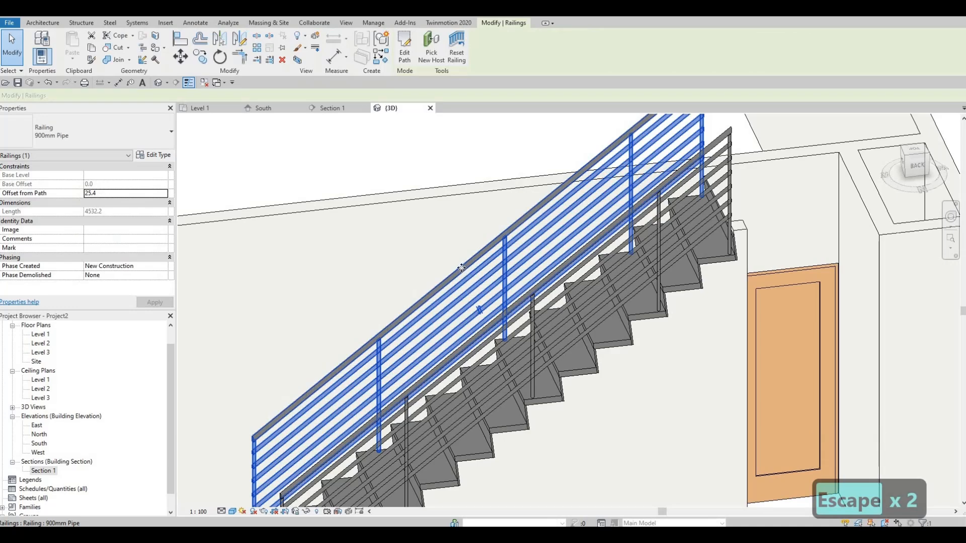
{"action": "key", "text": "Escape"}
{"action": "left_click", "coordinate": [463, 271]}
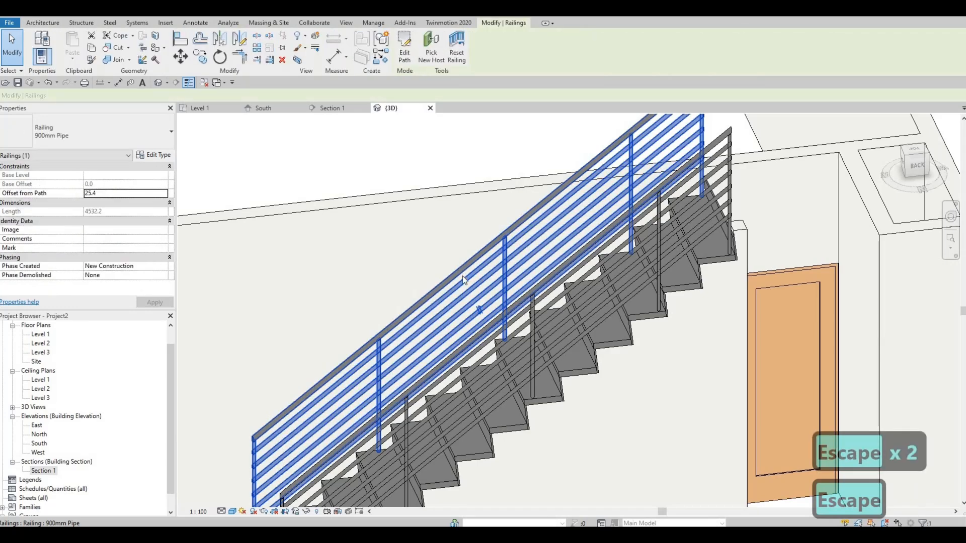
{"action": "key", "text": "Delete"}
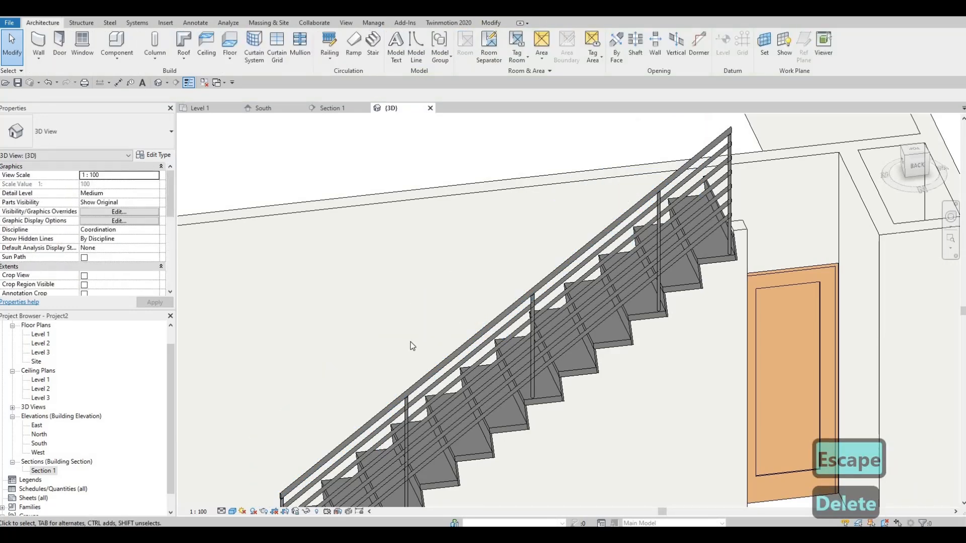
Try the Glass Panel - Bottom Fill type on the remaining stair railing and set it to 900mm Rectangular.
{"action": "mouse_move", "coordinate": [527, 330]}
{"action": "middle_mouse_down", "text": "shift"}
{"action": "mouse_move", "coordinate": [549, 312]}
{"action": "mouse_move", "coordinate": [524, 346]}
{"action": "middle_mouse_up", "text": "shift"}
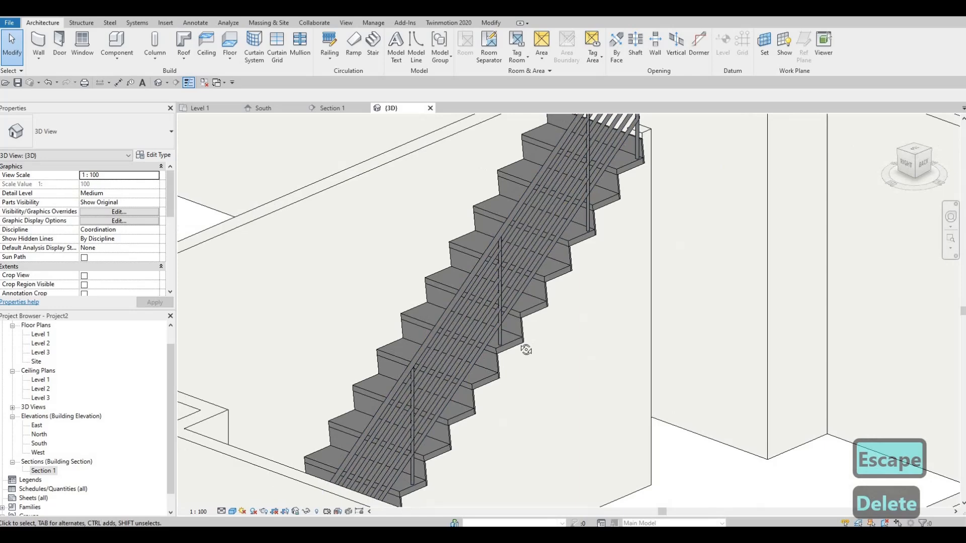
{"action": "middle_click_drag", "start_coordinate": [484, 322], "coordinate": [487, 318], "text": "shift"}
{"action": "left_click", "coordinate": [487, 318]}
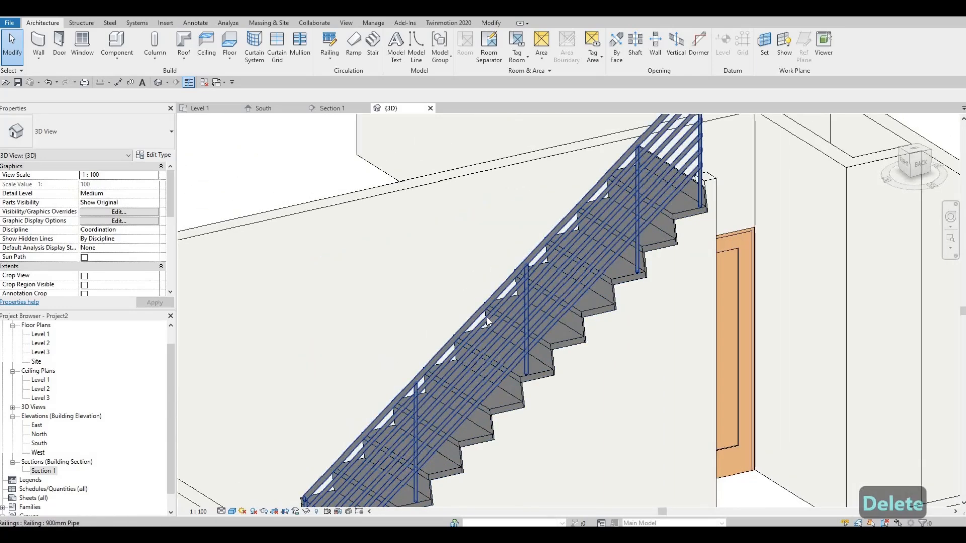
{"action": "left_click", "coordinate": [132, 145]}
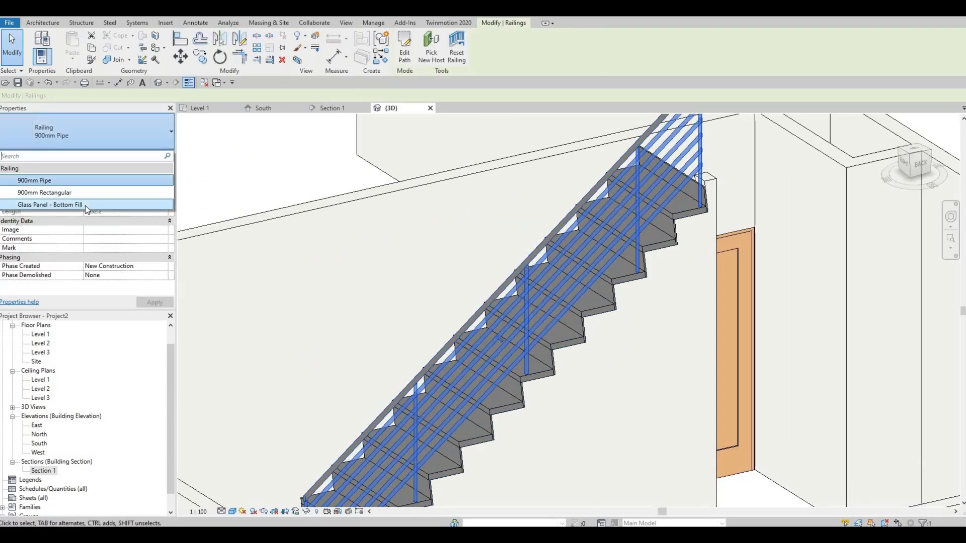
{"action": "left_click", "coordinate": [86, 206]}
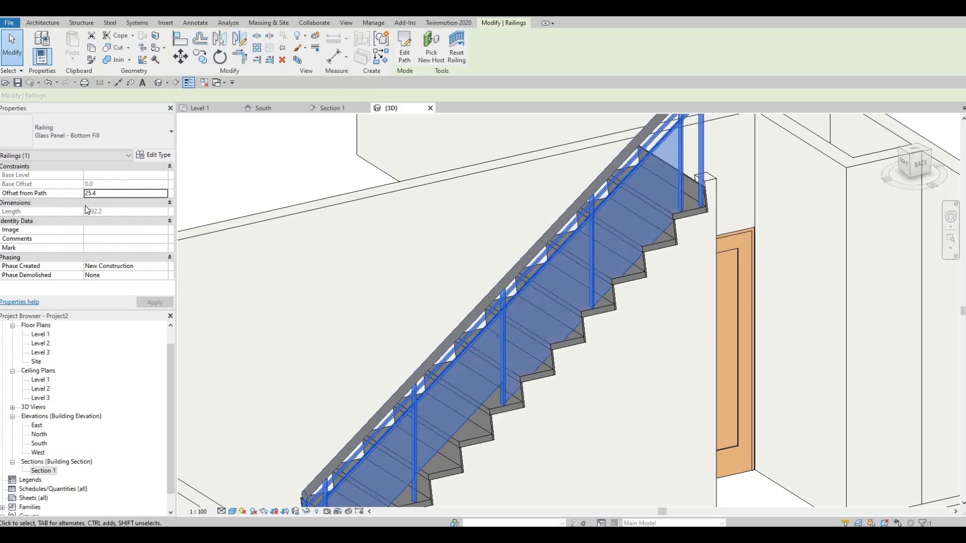
{"action": "left_click", "coordinate": [78, 131]}
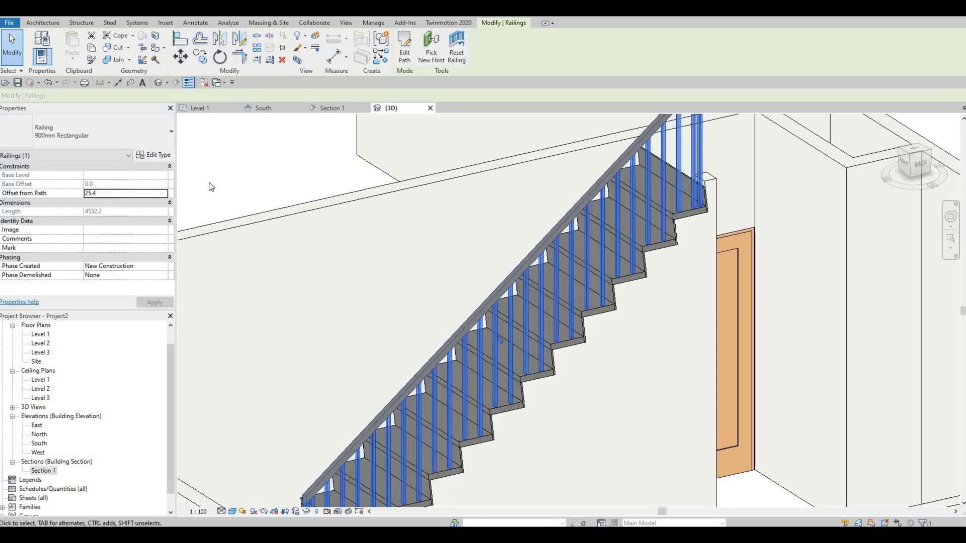
Change the selected stair railing to the Glass Panel - Bottom Fill type.
{"action": "left_click", "coordinate": [142, 130]}
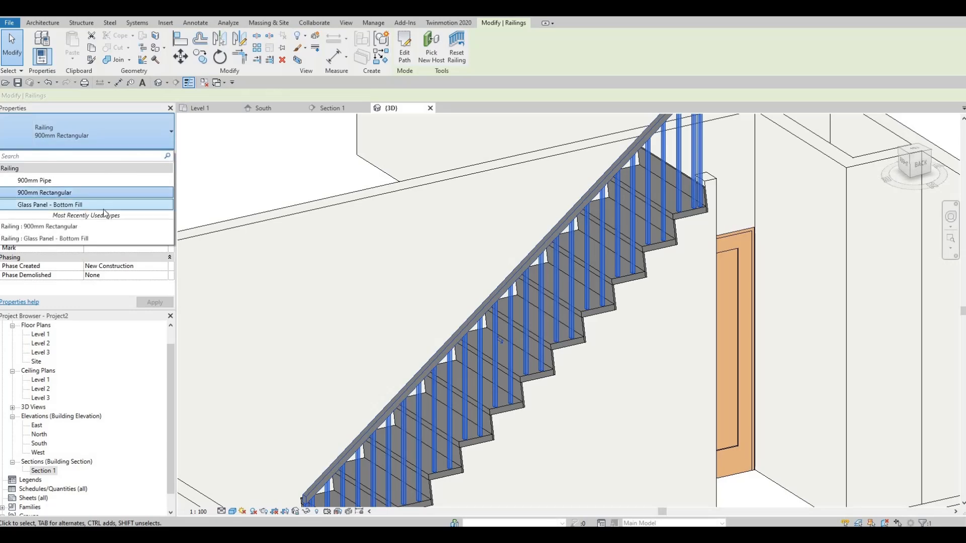
{"action": "scroll", "coordinate": [418, 283], "scroll_direction": "down", "scroll_amount": 4}
{"action": "middle_click_drag", "start_coordinate": [332, 338], "coordinate": [521, 281], "text": "shift"}
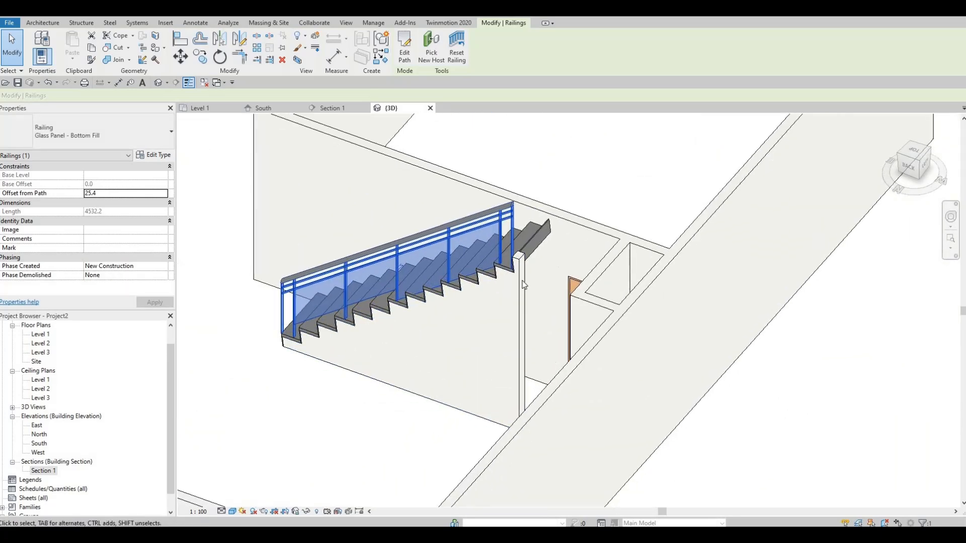
{"action": "scroll", "coordinate": [513, 302], "scroll_direction": "down", "scroll_amount": 2}
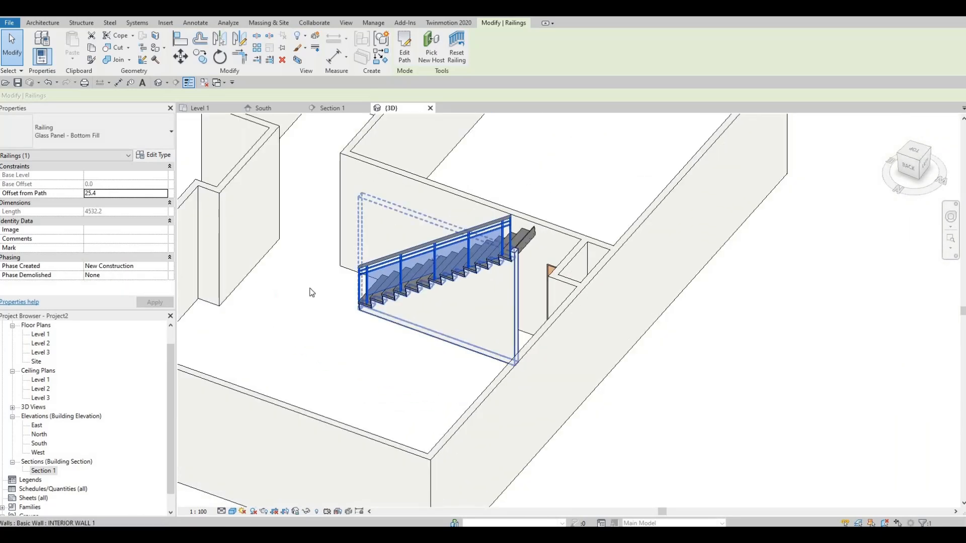
On the Level 1 plan, draw an INTERIOR WALL 1 segment from the house wall to the under-stair wall, closing the end beside the door.
{"action": "double_click", "coordinate": [50, 335]}
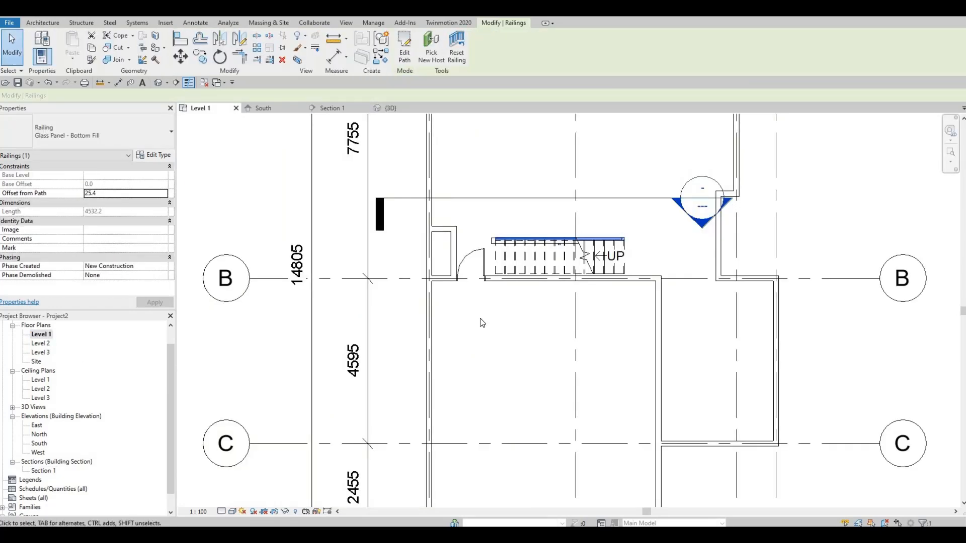
{"action": "left_click", "coordinate": [43, 22]}
{"action": "key", "text": "w"}
{"action": "key", "text": "a"}
{"action": "scroll", "coordinate": [460, 307], "scroll_direction": "up", "scroll_amount": 5}
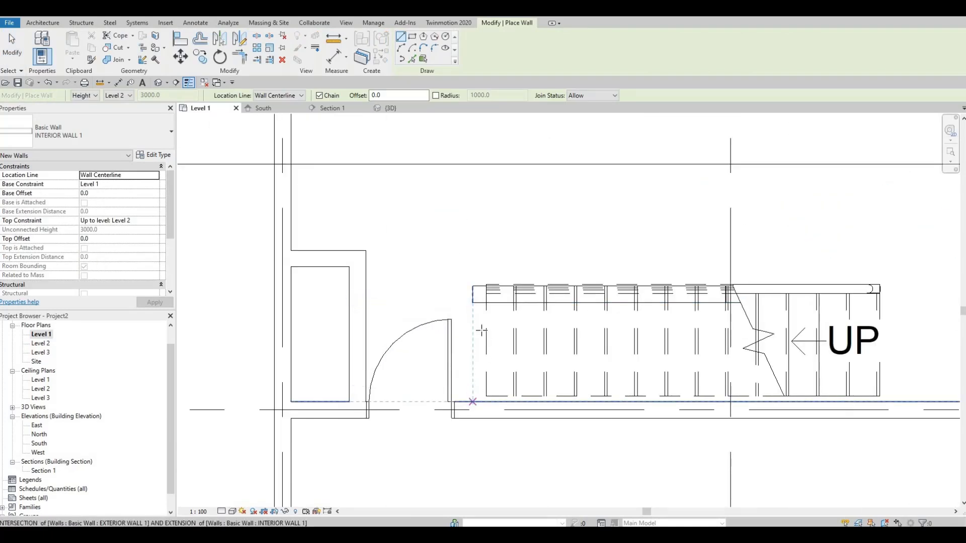
{"action": "left_click", "coordinate": [472, 402]}
{"action": "left_click", "coordinate": [473, 290]}
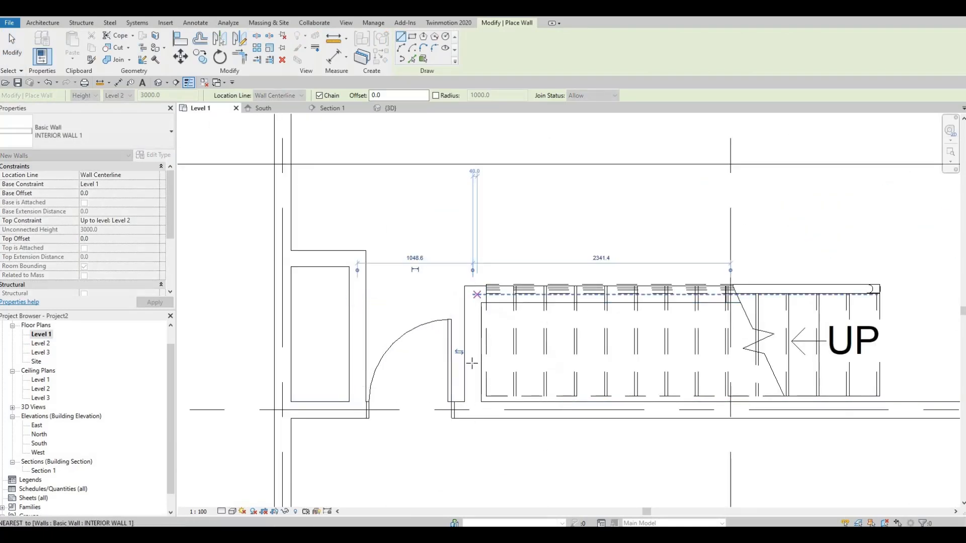
{"action": "key", "text": "Escape"}
{"action": "key", "text": "Escape"}
Select the stair with its railing and under-stair wall and nudge them together towards the house wall.
{"action": "scroll", "coordinate": [503, 387], "scroll_direction": "up", "scroll_amount": 3}
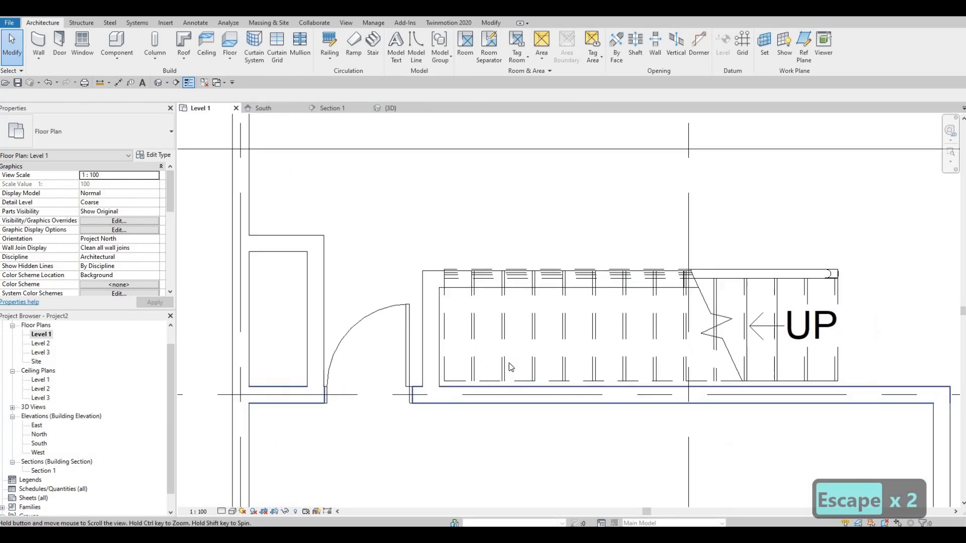
{"action": "scroll", "coordinate": [481, 367], "scroll_direction": "up", "scroll_amount": 1}
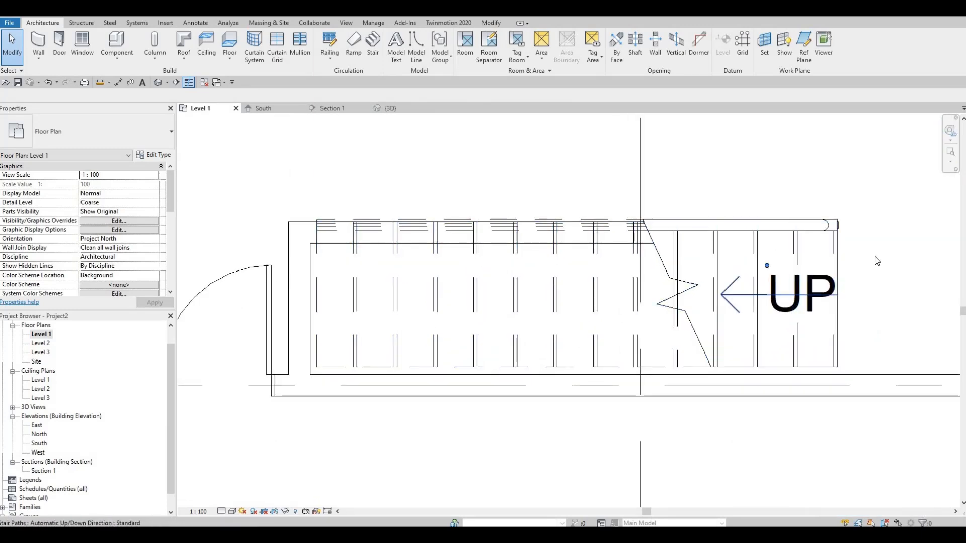
{"action": "left_click_drag", "start_coordinate": [875, 256], "coordinate": [783, 198]}
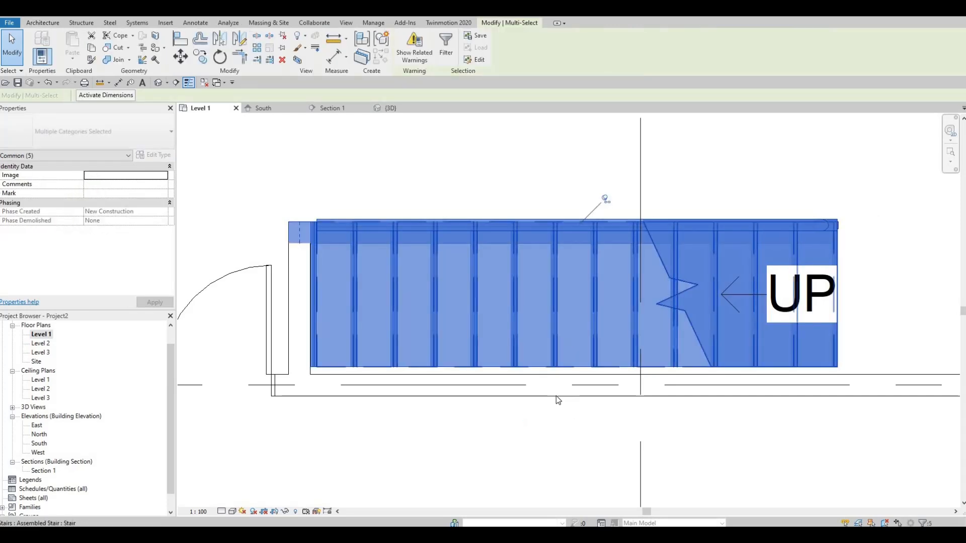
{"action": "key", "text": "Down"}
{"action": "key", "text": "Down"}
{"action": "key", "text": "Down"}
{"action": "scroll", "coordinate": [875, 373], "scroll_direction": "up", "scroll_amount": 1}
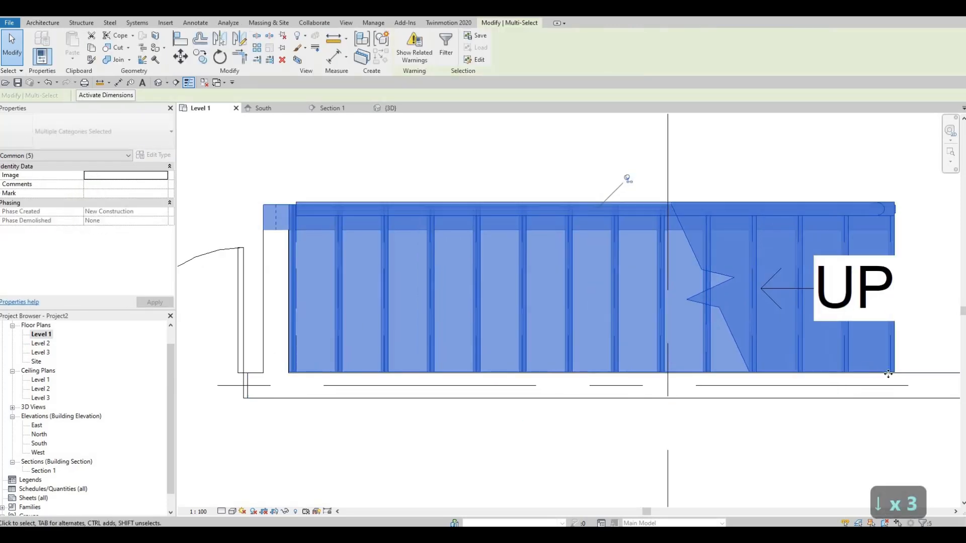
{"action": "scroll", "coordinate": [765, 342], "scroll_direction": "up", "scroll_amount": 8}
{"action": "middle_click_drag", "start_coordinate": [953, 372], "coordinate": [749, 341]}
{"action": "scroll", "coordinate": [750, 339], "scroll_direction": "up", "scroll_amount": 1}
{"action": "key", "text": "Down"}
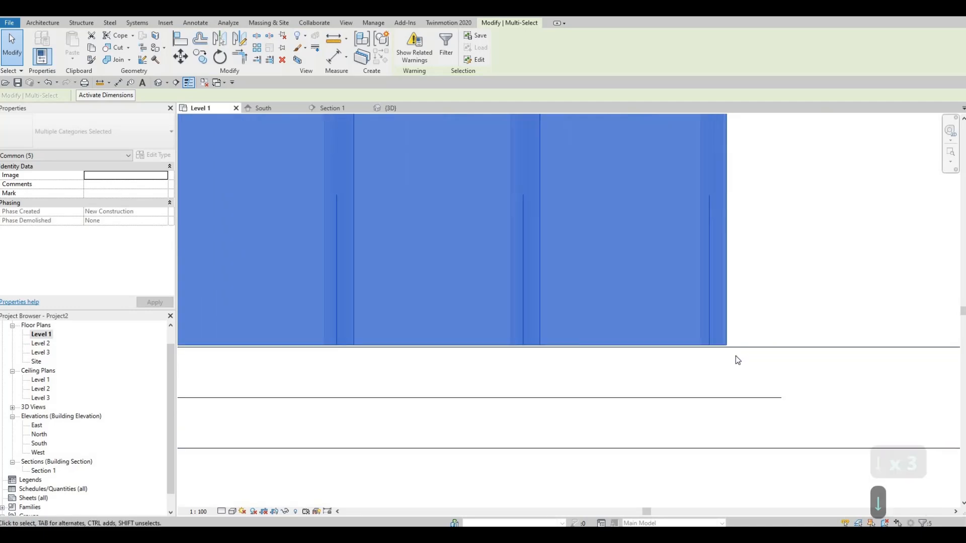
Align the inner side of the stair flush with the face of the house wall on the Level 1 plan.
{"action": "key", "text": "Escape"}
{"action": "key", "text": "Escape"}
{"action": "key", "text": "a"}
{"action": "key", "text": "l"}
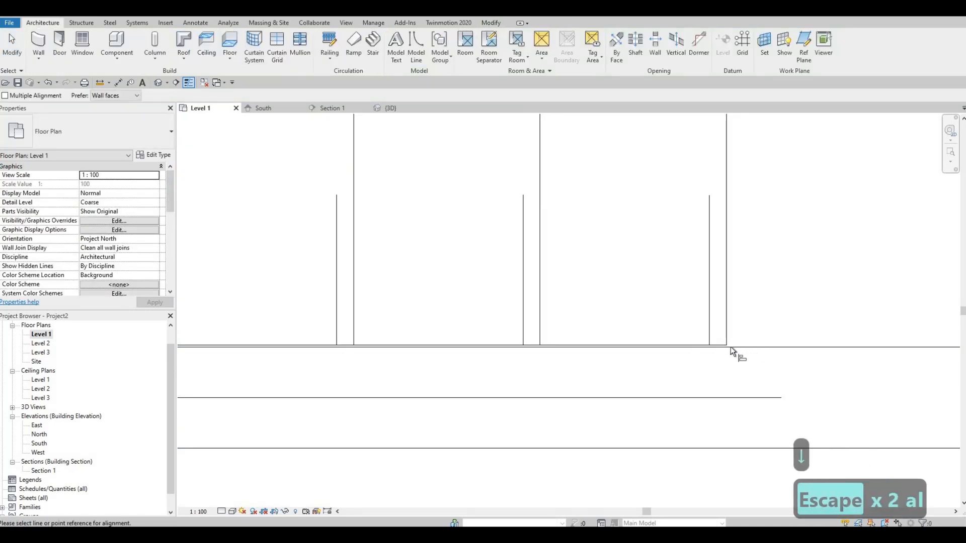
{"action": "left_click", "coordinate": [728, 347]}
{"action": "middle_click_drag", "start_coordinate": [755, 328], "coordinate": [741, 409]}
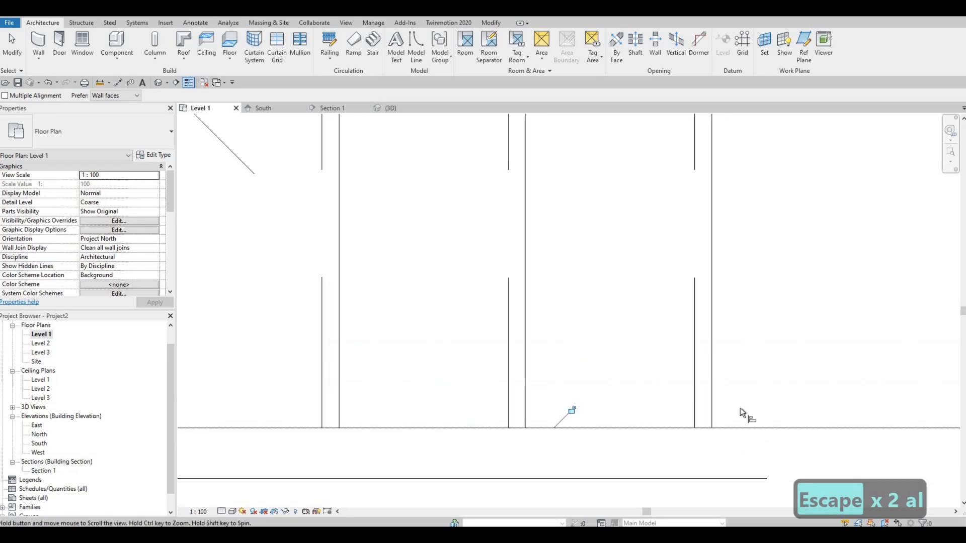
{"action": "scroll", "coordinate": [741, 409], "scroll_direction": "down", "scroll_amount": 2}
{"action": "middle_click_drag", "start_coordinate": [740, 180], "coordinate": [718, 351]}
{"action": "scroll", "coordinate": [718, 351], "scroll_direction": "down", "scroll_amount": 1}
{"action": "key", "text": "Escape"}
{"action": "key", "text": "Escape"}
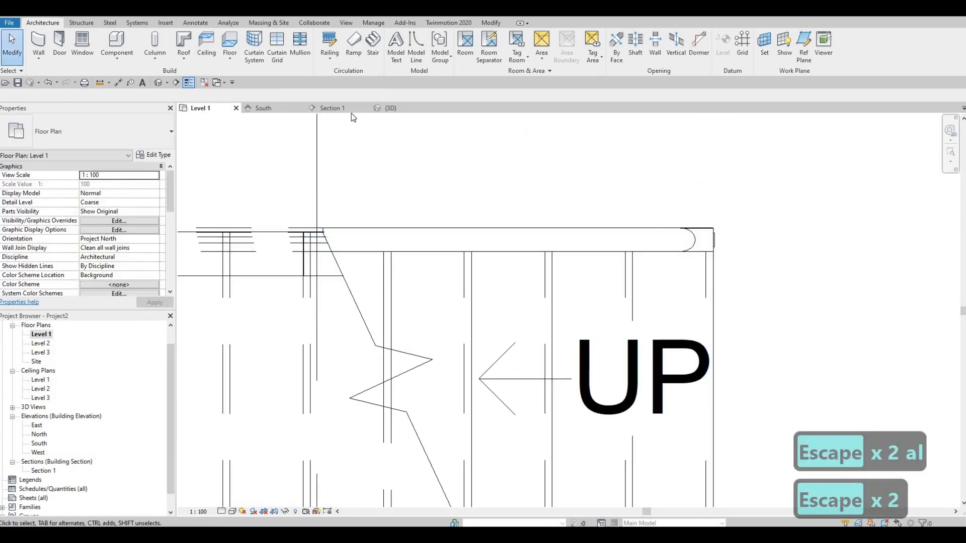
In the 3D view, align the outer face of the under-stair wall with the side of the stair.
{"action": "left_click", "coordinate": [387, 110]}
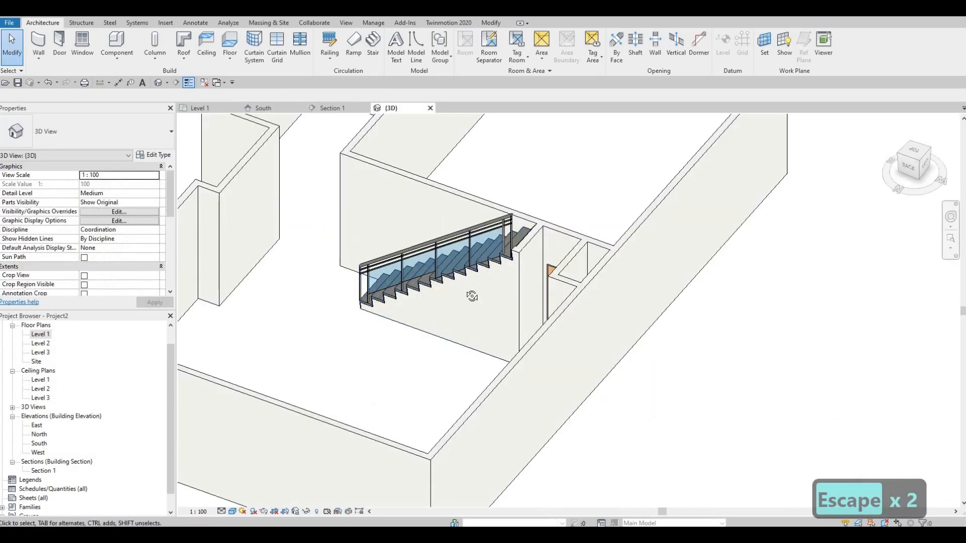
{"action": "scroll", "coordinate": [511, 228], "scroll_direction": "up", "scroll_amount": 2}
{"action": "middle_click_drag", "start_coordinate": [511, 228], "coordinate": [458, 248], "text": "shift"}
{"action": "scroll", "coordinate": [458, 248], "scroll_direction": "up", "scroll_amount": 5}
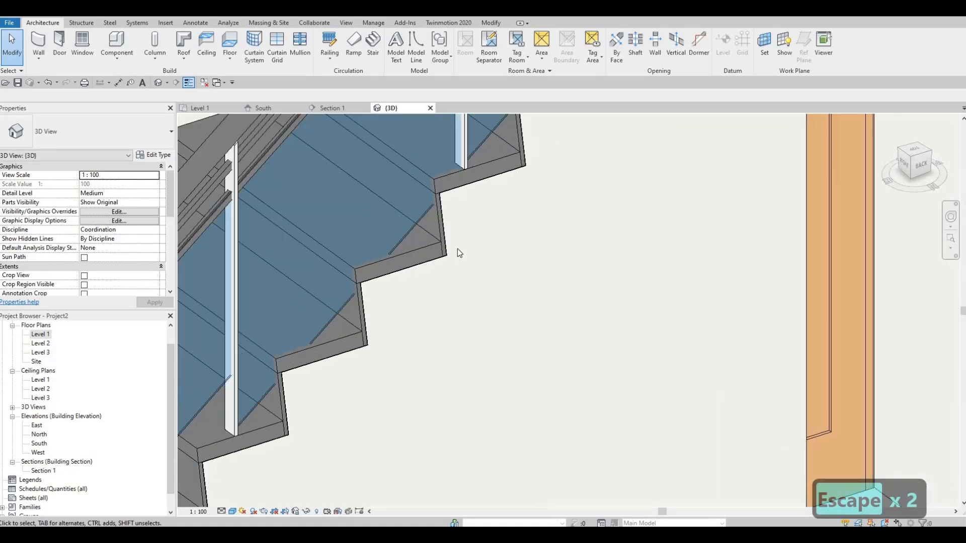
{"action": "key", "text": "a"}
{"action": "key", "text": "l"}
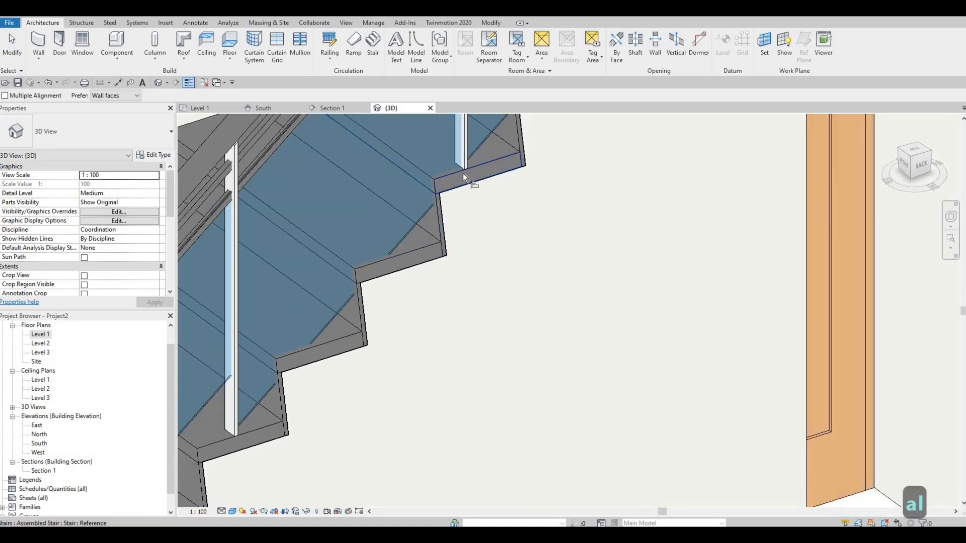
{"action": "left_click", "coordinate": [466, 187]}
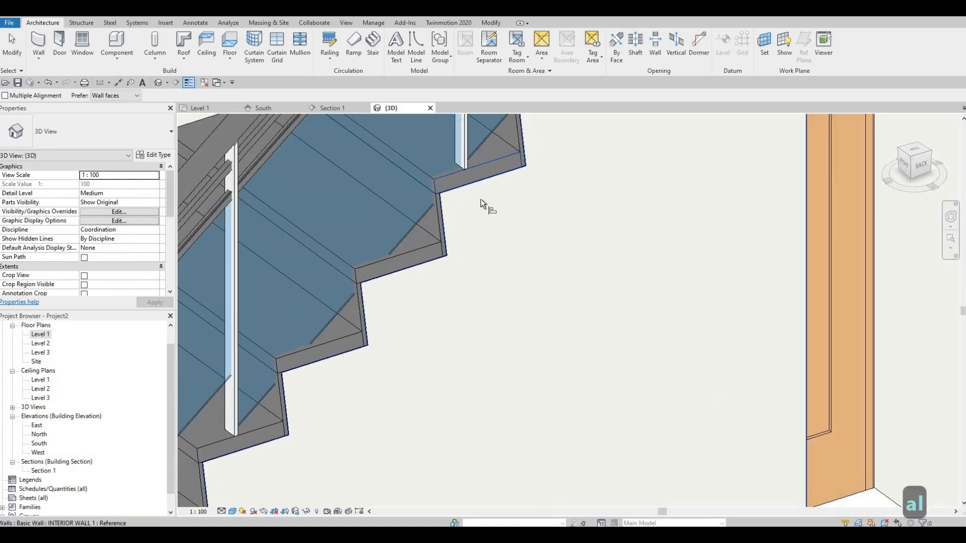
{"action": "scroll", "coordinate": [521, 312], "scroll_direction": "down", "scroll_amount": 2}
{"action": "scroll", "coordinate": [521, 311], "scroll_direction": "down", "scroll_amount": 2}
{"action": "middle_click_drag", "start_coordinate": [532, 355], "coordinate": [476, 334], "text": "shift"}
{"action": "key", "text": "Escape"}
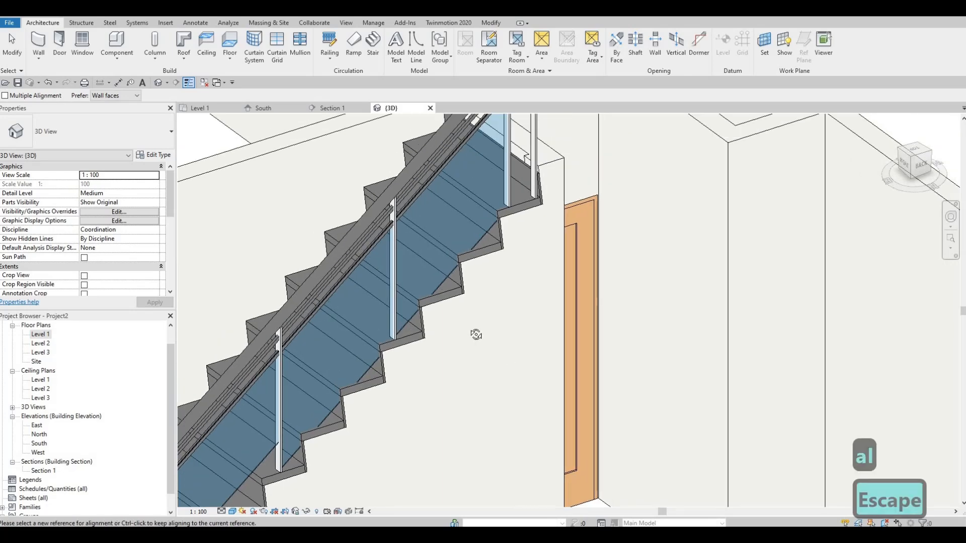
{"action": "middle_click_drag", "start_coordinate": [451, 287], "coordinate": [423, 274], "text": "shift"}
{"action": "scroll", "coordinate": [427, 287], "scroll_direction": "down", "scroll_amount": 2}
{"action": "key", "text": "Escape"}
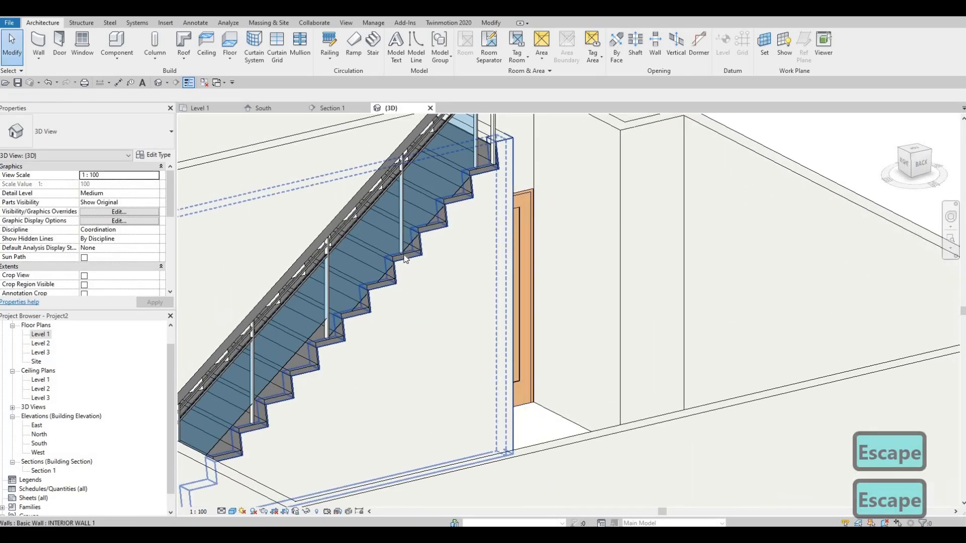
Set the tread material of the stair's 50mm Tread 25mm Nosing 13mm Riser run type to Cherry.
{"action": "left_click", "coordinate": [406, 259]}
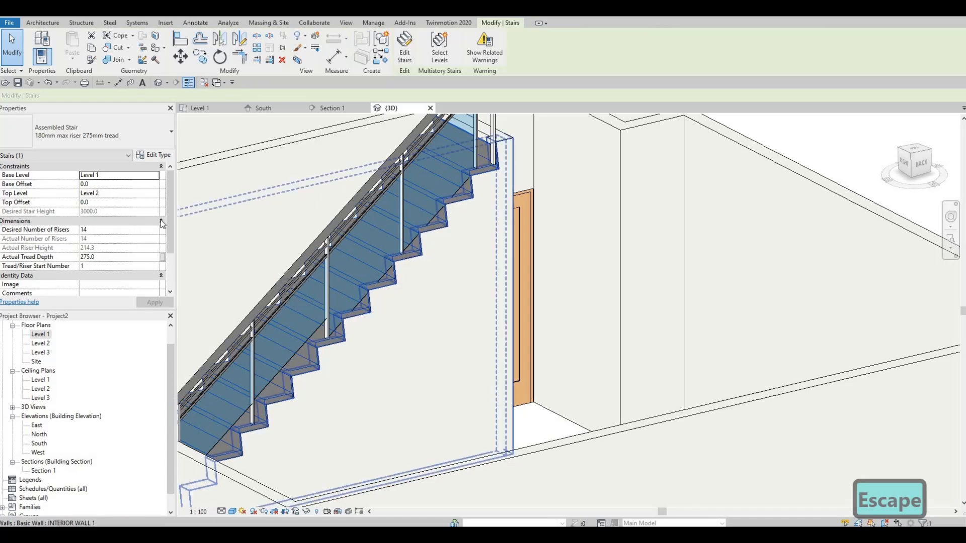
{"action": "key", "text": "Escape"}
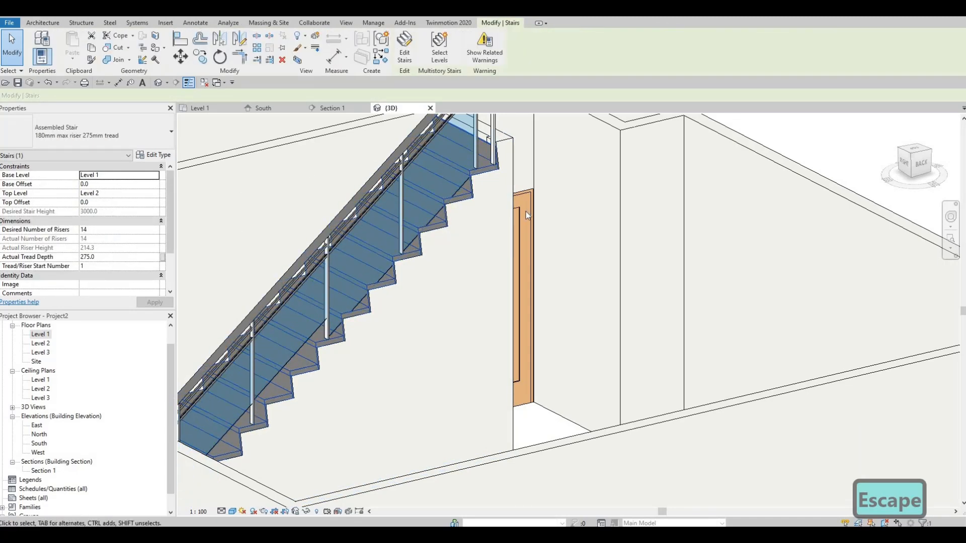
{"action": "left_click", "coordinate": [153, 155]}
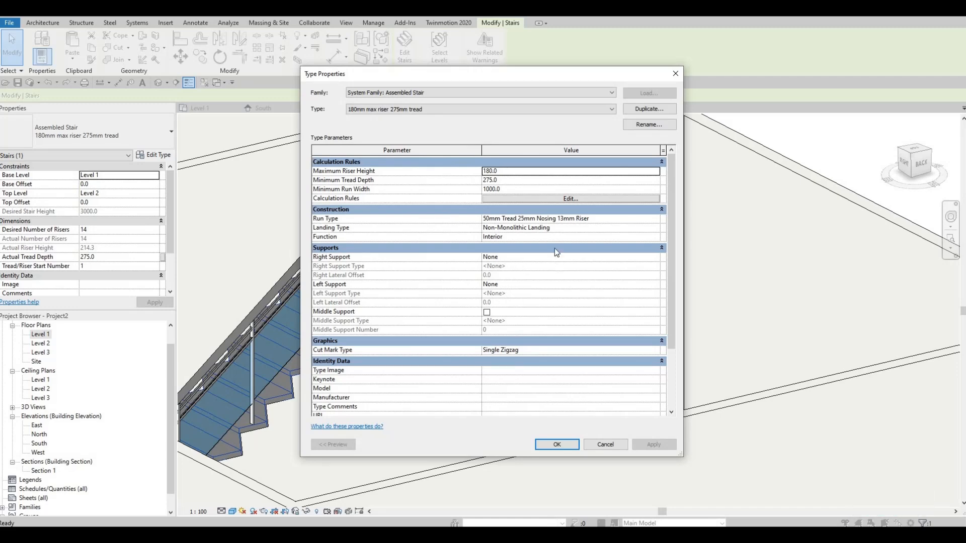
{"action": "left_click", "coordinate": [656, 220]}
{"action": "left_click", "coordinate": [656, 218]}
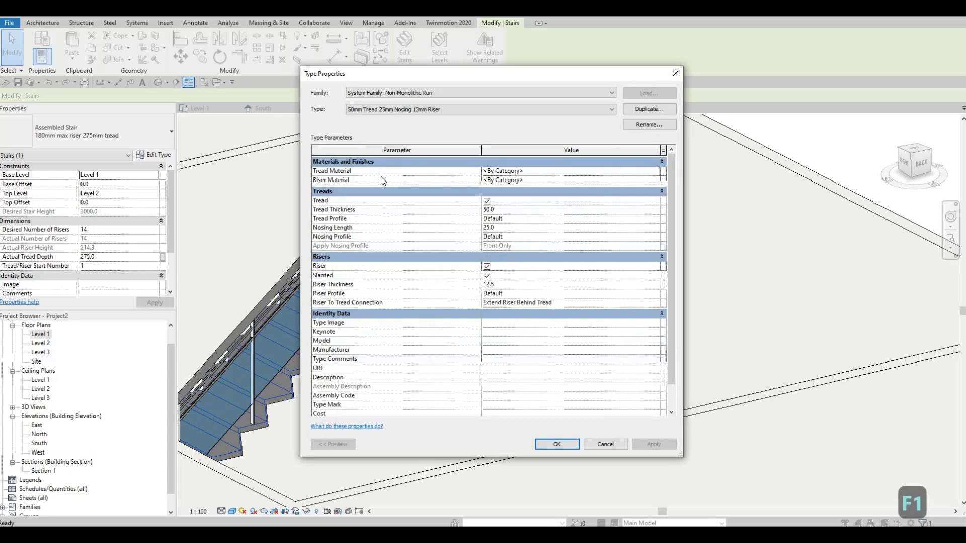
{"action": "left_click", "coordinate": [656, 171]}
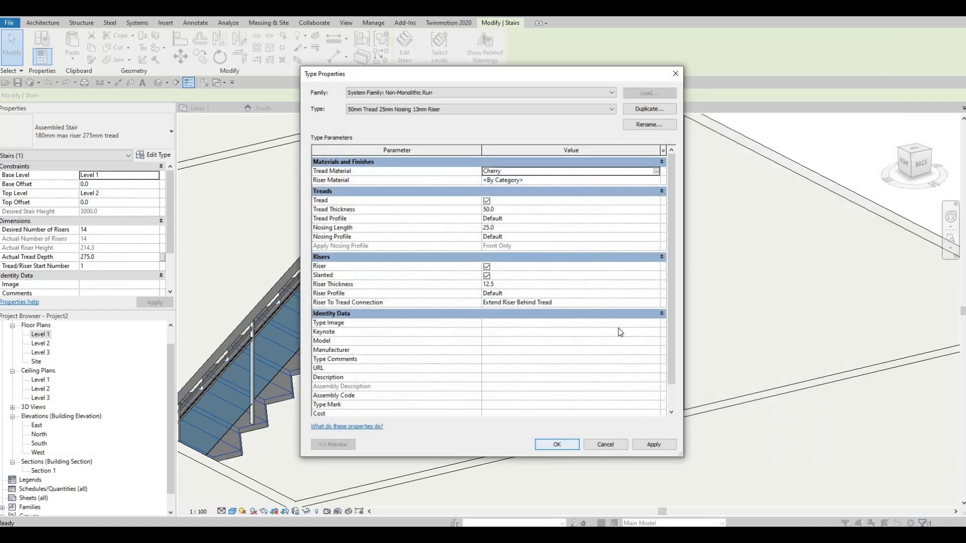
{"action": "left_click", "coordinate": [556, 444]}
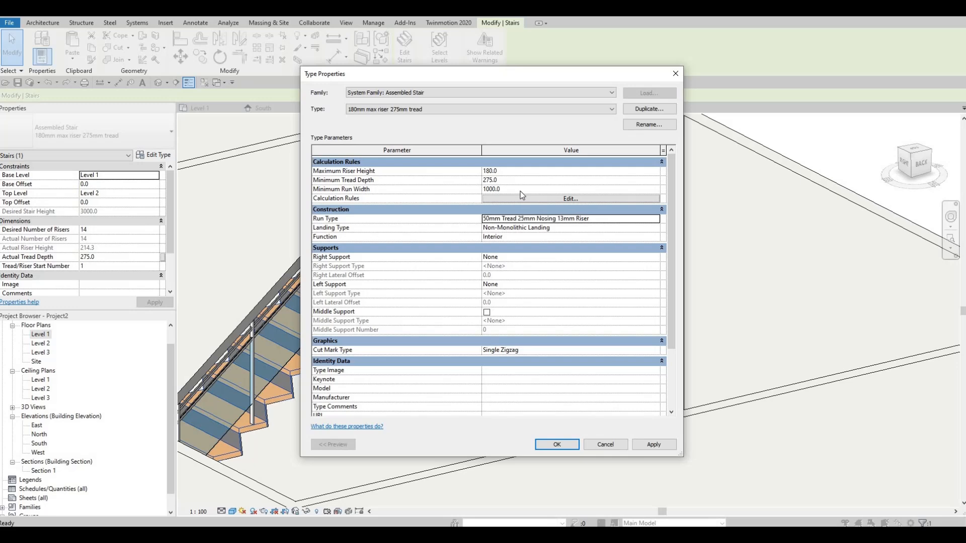
Set the riser material of the same stair run type to Clad - White and apply the type changes.
{"action": "left_click", "coordinate": [656, 220]}
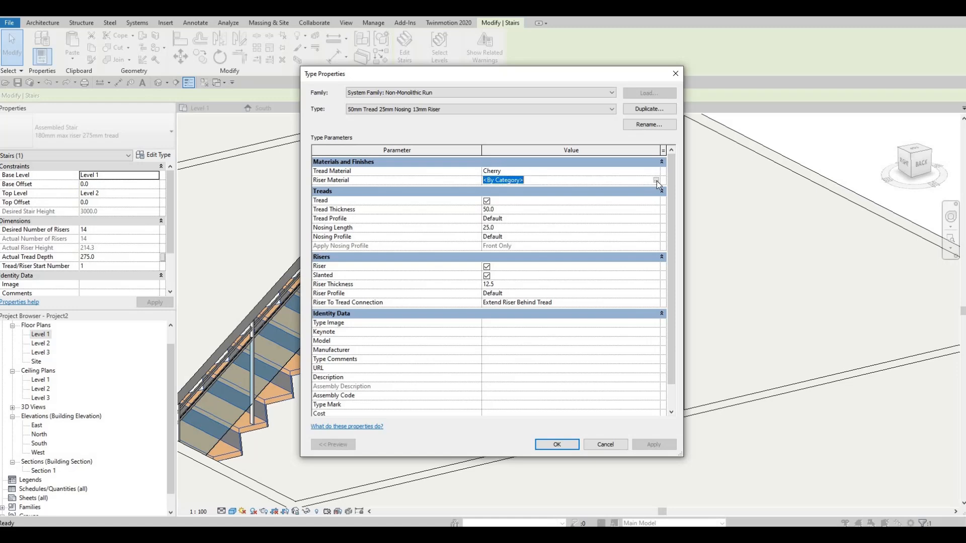
{"action": "left_click", "coordinate": [655, 180]}
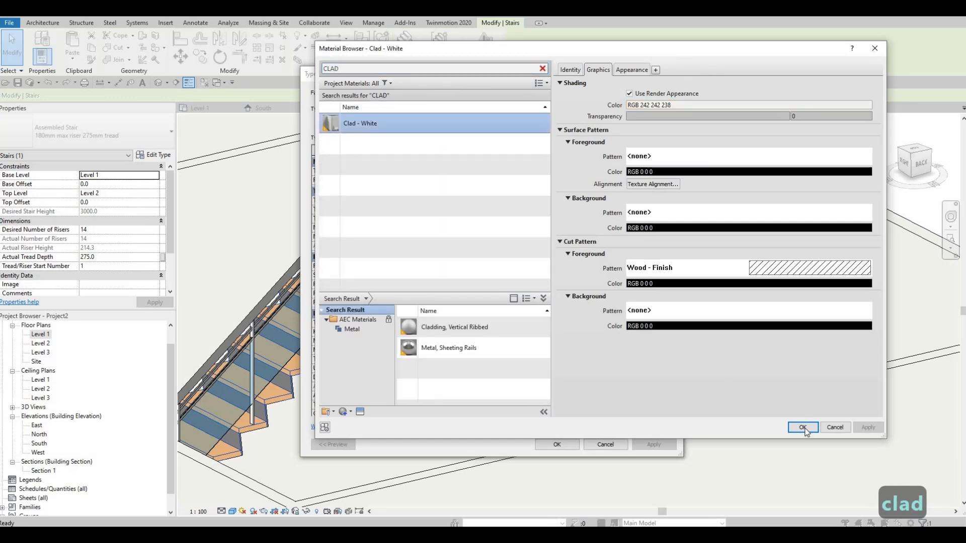
{"action": "key", "text": "Return"}
{"action": "left_click", "coordinate": [649, 445]}
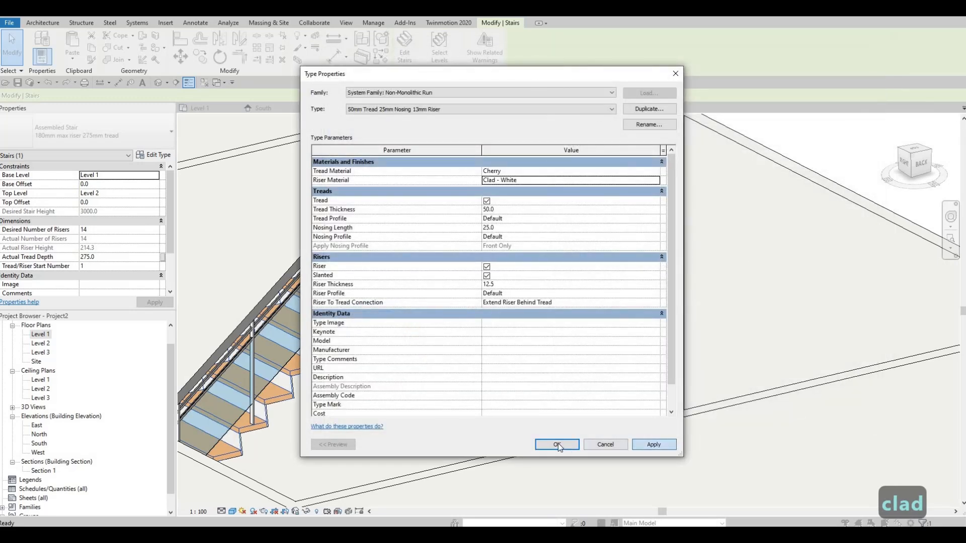
{"action": "left_click", "coordinate": [556, 444]}
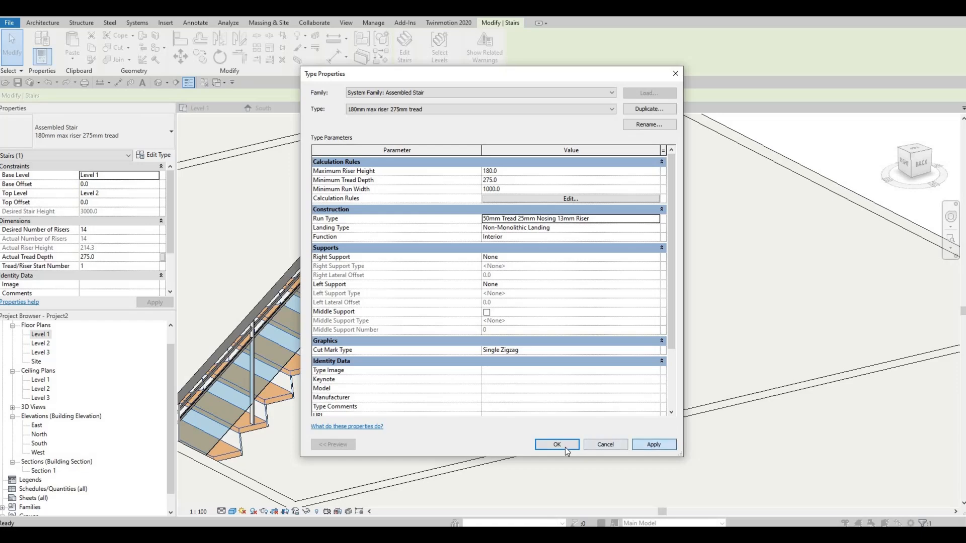
{"action": "key", "text": "Return"}
{"action": "scroll", "coordinate": [720, 262], "scroll_direction": "up", "scroll_amount": 5}
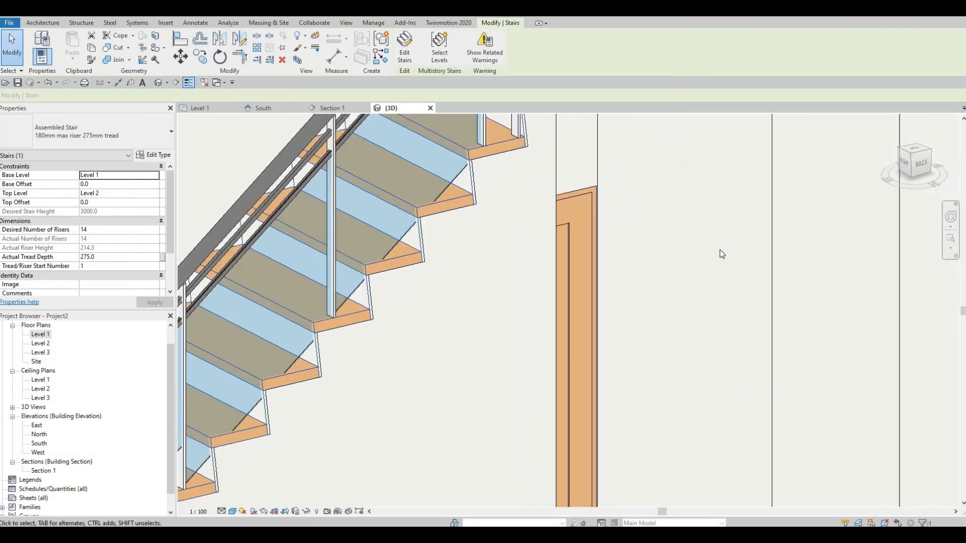
{"action": "scroll", "coordinate": [718, 270], "scroll_direction": "down", "scroll_amount": 6}
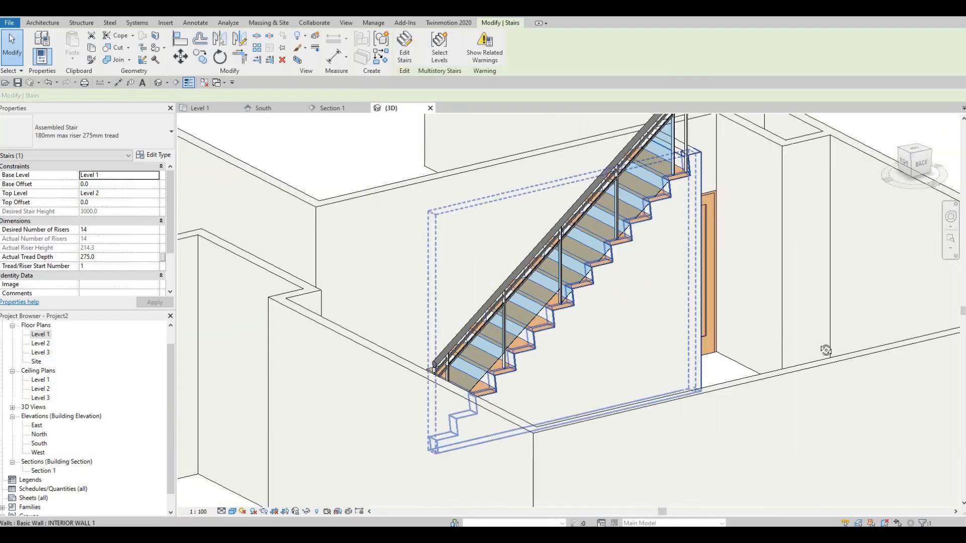
{"action": "middle_click_drag", "start_coordinate": [718, 270], "coordinate": [583, 315], "text": "shift"}
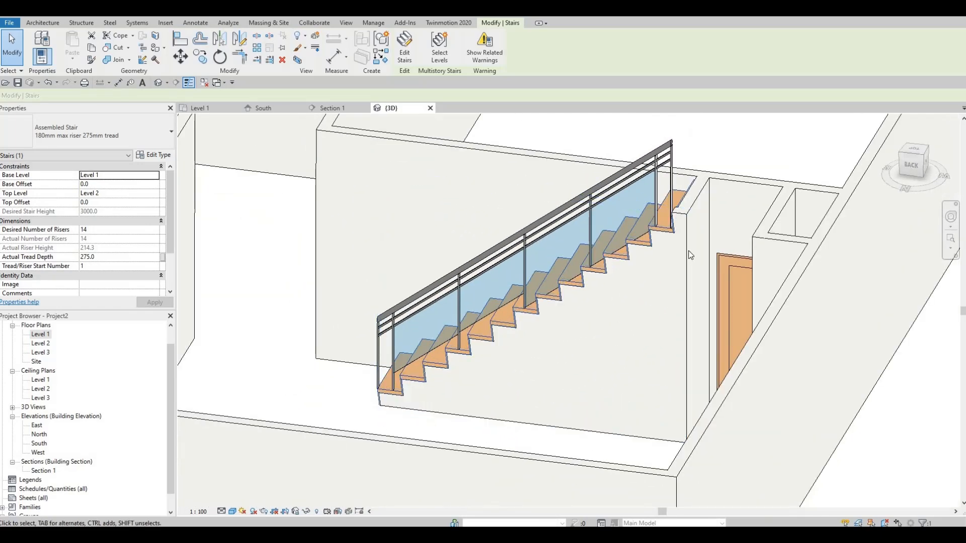
{"action": "middle_click_drag", "start_coordinate": [633, 283], "coordinate": [589, 211], "text": "shift"}
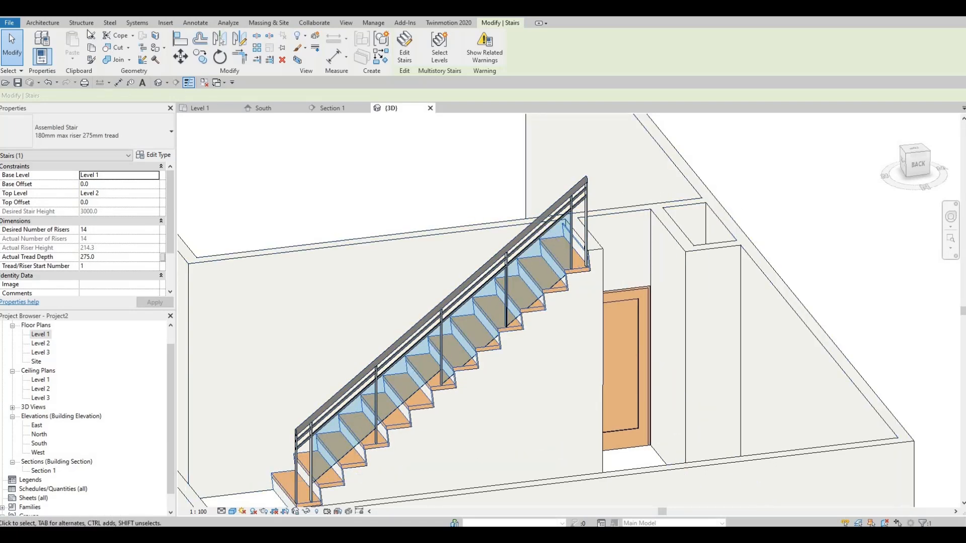
{"action": "left_click", "coordinate": [43, 22]}
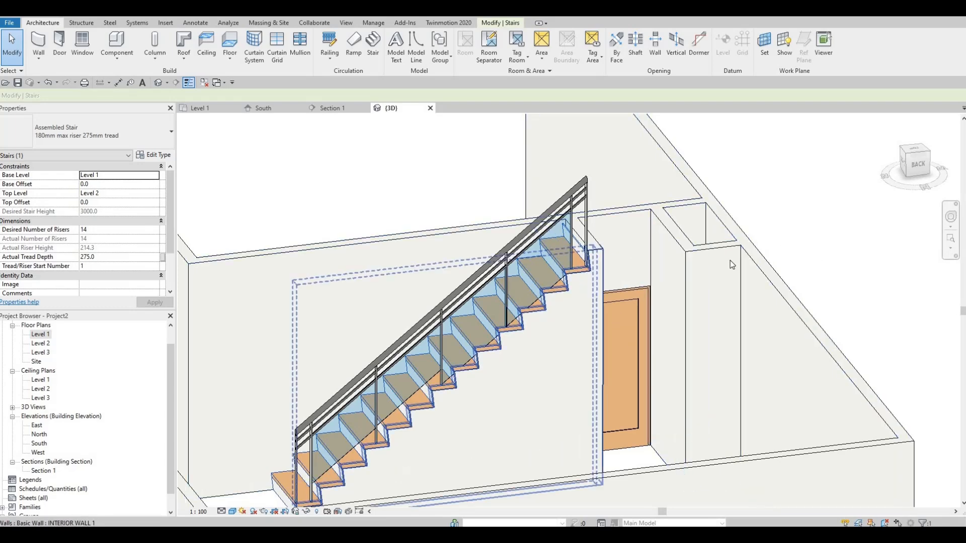
Inspect the stair, its glass railing and the under-stair walls from several angles in the 3D view.
{"action": "scroll", "coordinate": [602, 243], "scroll_direction": "down", "scroll_amount": 1}
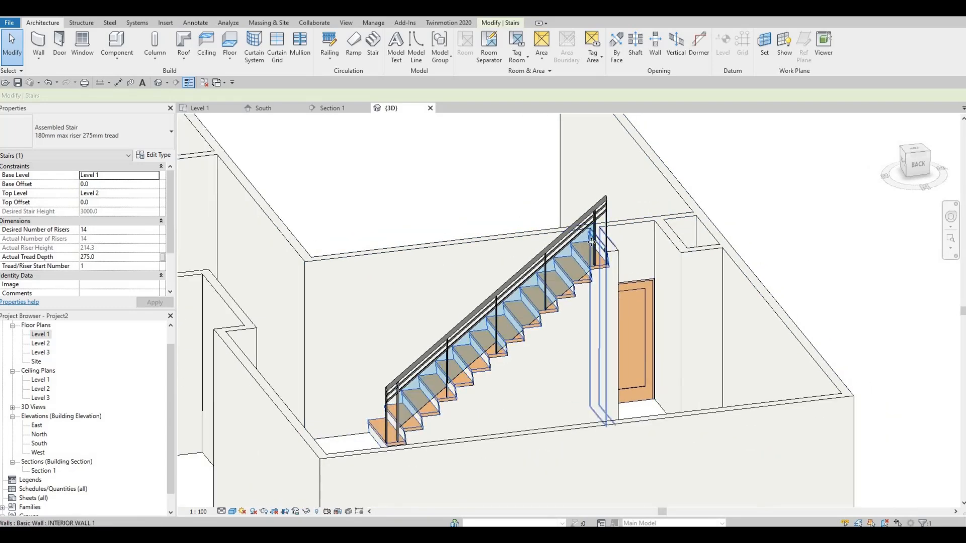
{"action": "scroll", "coordinate": [606, 291], "scroll_direction": "up", "scroll_amount": 3}
{"action": "middle_click_drag", "start_coordinate": [606, 291], "coordinate": [604, 321], "text": "shift"}
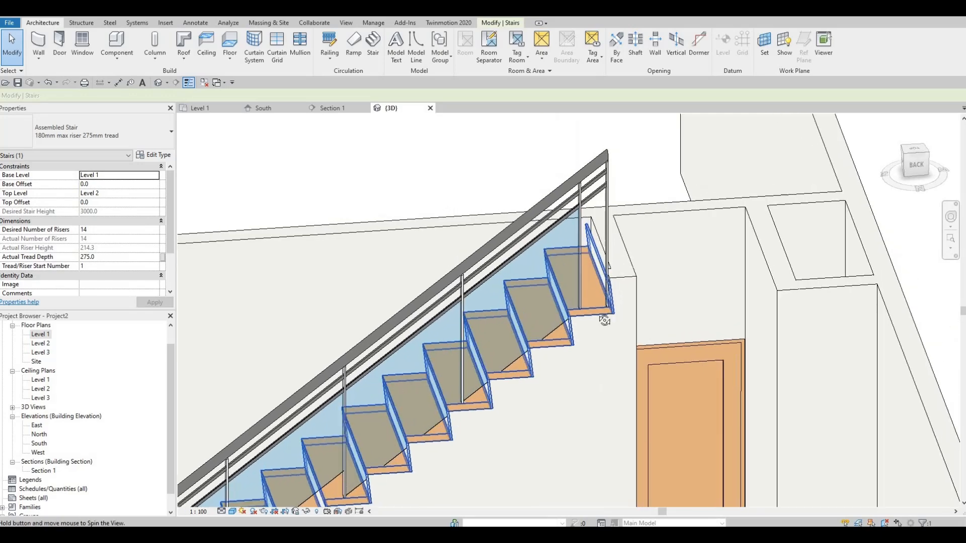
{"action": "middle_click_drag", "start_coordinate": [743, 258], "coordinate": [581, 355], "text": "shift"}
{"action": "scroll", "coordinate": [635, 300], "scroll_direction": "down", "scroll_amount": 2}
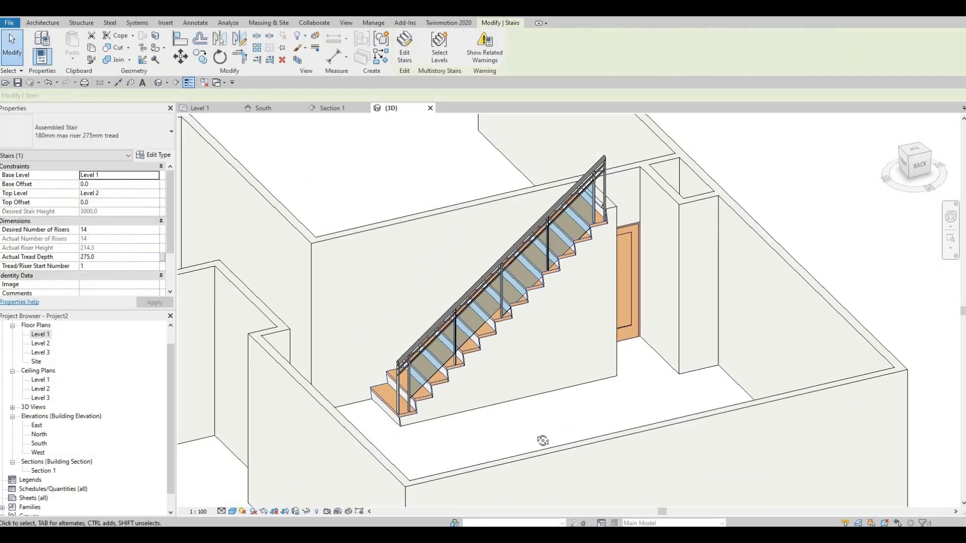
{"action": "key", "text": "Escape"}
{"action": "middle_click_drag", "start_coordinate": [406, 440], "coordinate": [610, 402], "text": "shift"}
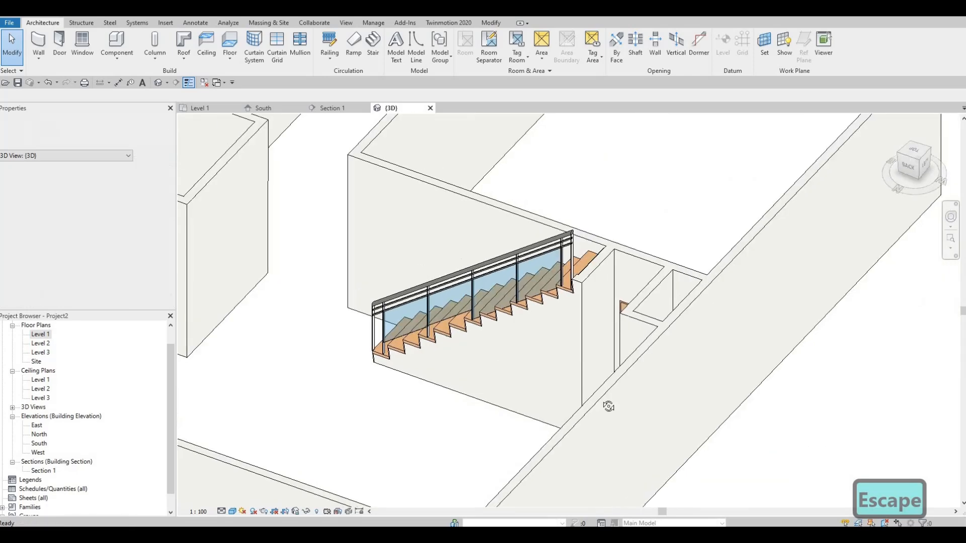
{"action": "middle_click_drag", "start_coordinate": [661, 336], "coordinate": [657, 358], "text": "shift"}
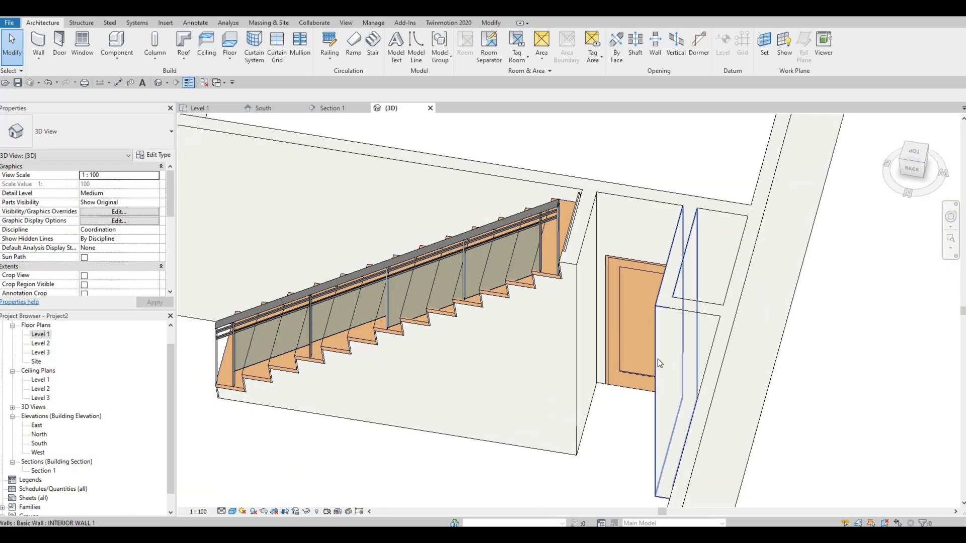
{"action": "middle_click_drag", "start_coordinate": [735, 361], "coordinate": [591, 328], "text": "shift"}
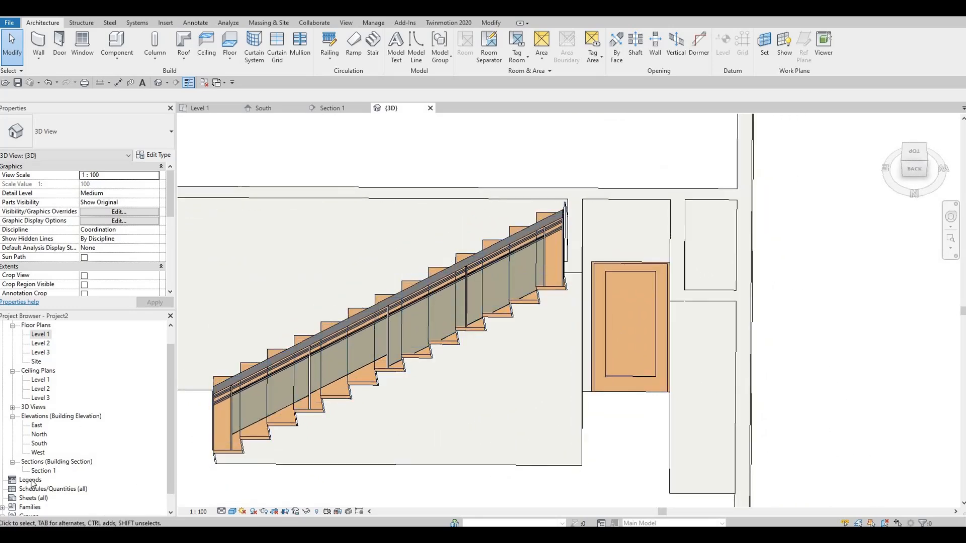
On the Level 1 plan, nudge the single interior door beside the stair two increments toward the under-stair wall.
{"action": "double_click", "coordinate": [65, 336]}
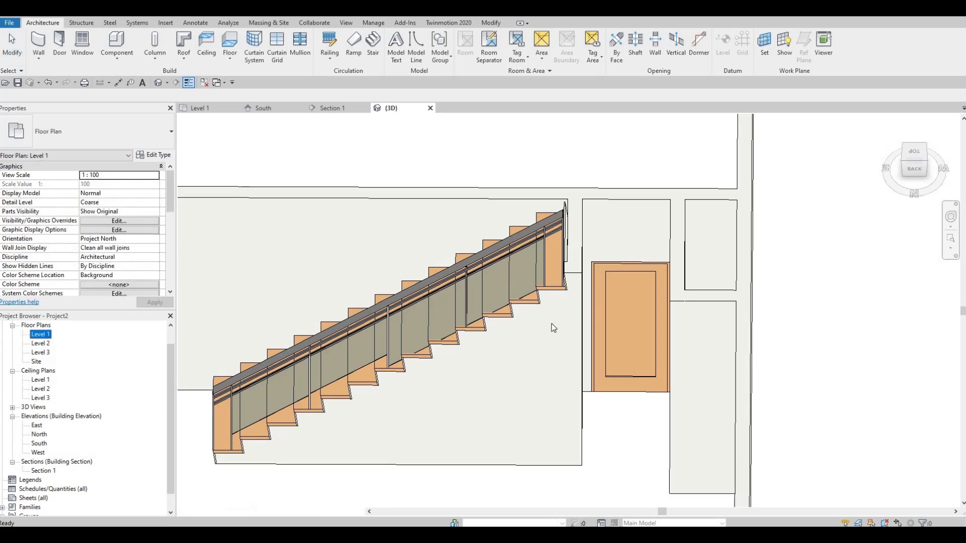
{"action": "scroll", "coordinate": [552, 324], "scroll_direction": "down", "scroll_amount": 3}
{"action": "scroll", "coordinate": [495, 279], "scroll_direction": "down", "scroll_amount": 3}
{"action": "middle_click_drag", "start_coordinate": [349, 313], "coordinate": [548, 291]}
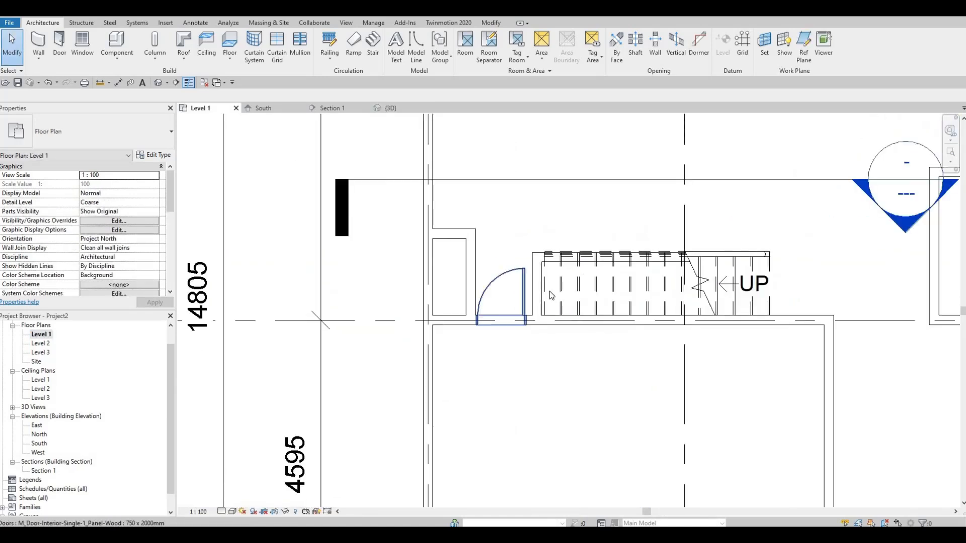
{"action": "scroll", "coordinate": [548, 291], "scroll_direction": "up", "scroll_amount": 4}
{"action": "left_click", "coordinate": [548, 291]}
{"action": "key", "text": "Right"}
{"action": "key", "text": "Right"}
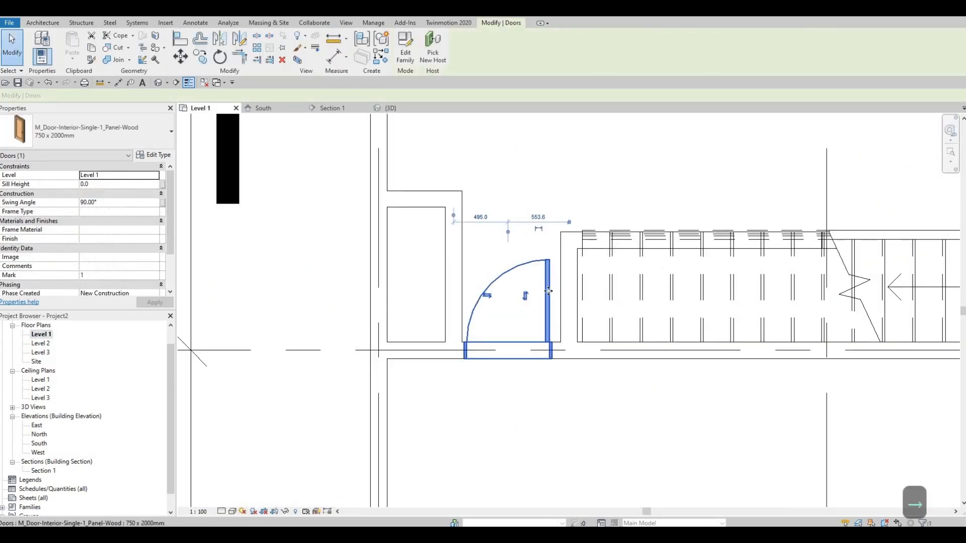
{"action": "key", "text": "Escape"}
{"action": "key", "text": "Escape"}
{"action": "scroll", "coordinate": [535, 333], "scroll_direction": "down", "scroll_amount": 2}
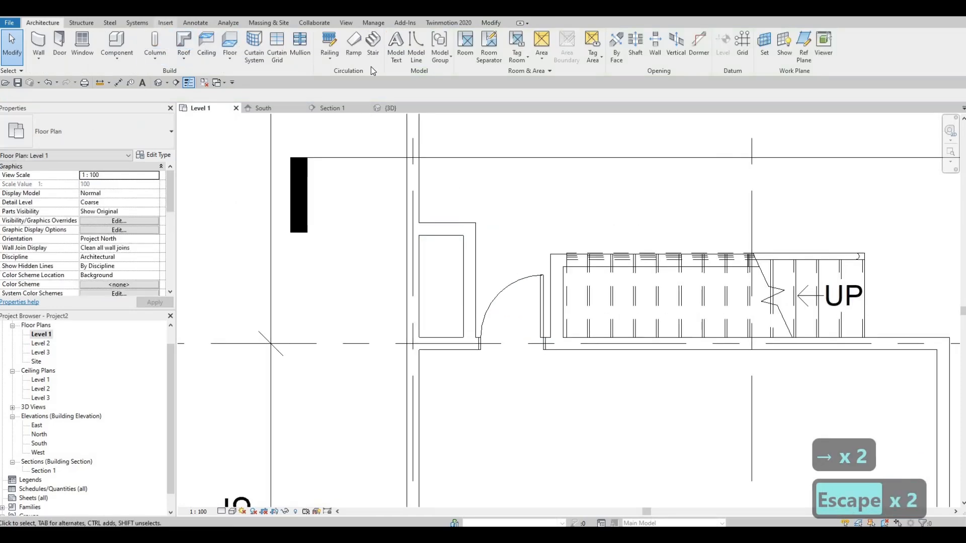
Open the M_Door-Interior-Double-Sliding-2_Panel-Wood family from the Residential door folder for loading.
{"action": "left_click", "coordinate": [166, 22]}
{"action": "left_click", "coordinate": [413, 47]}
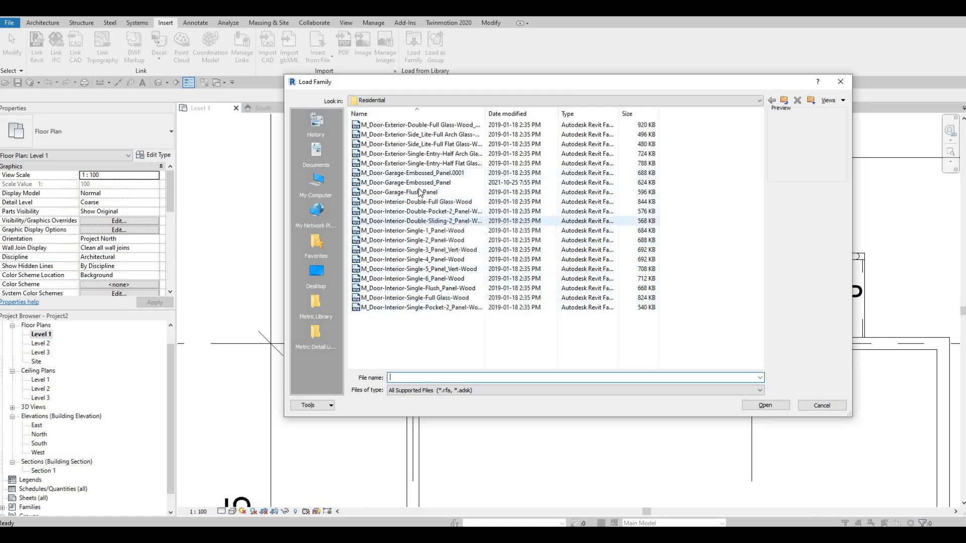
{"action": "left_click", "coordinate": [419, 221]}
{"action": "left_click", "coordinate": [421, 202]}
{"action": "left_click", "coordinate": [421, 173]}
{"action": "left_click", "coordinate": [422, 134]}
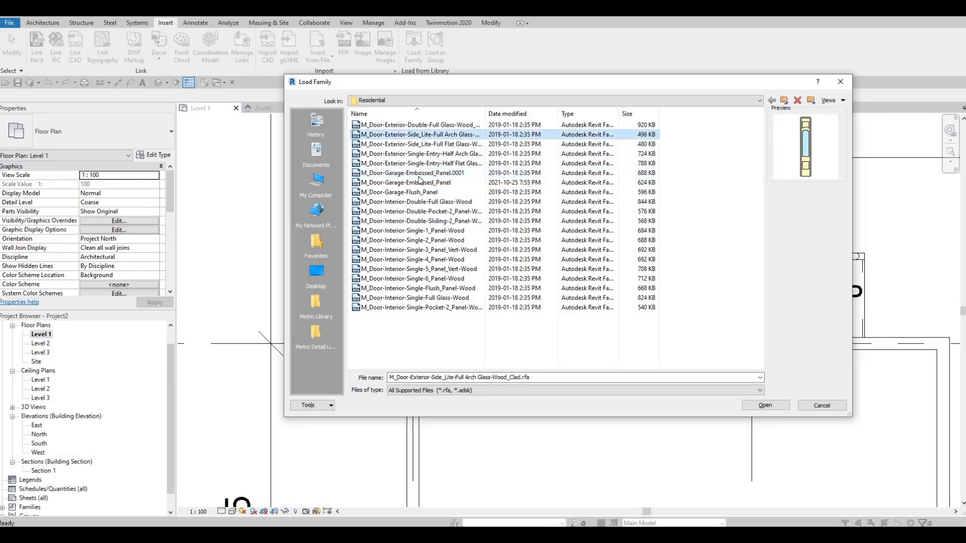
{"action": "left_click", "coordinate": [422, 202]}
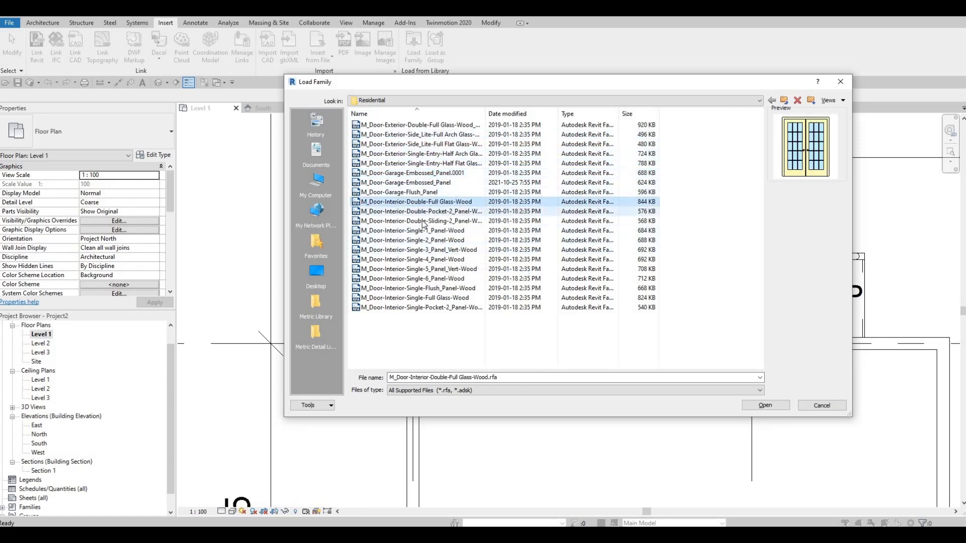
{"action": "left_click", "coordinate": [423, 221]}
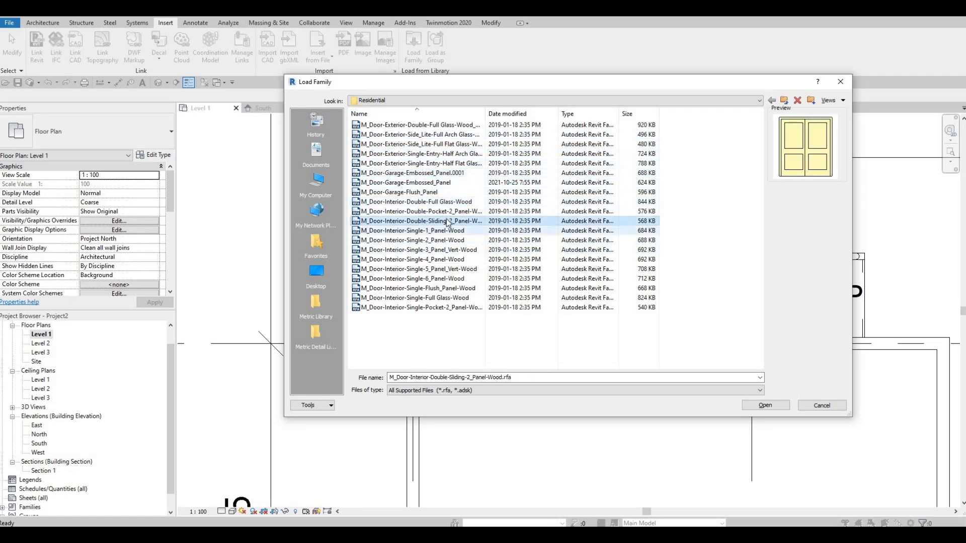
{"action": "left_click", "coordinate": [764, 405]}
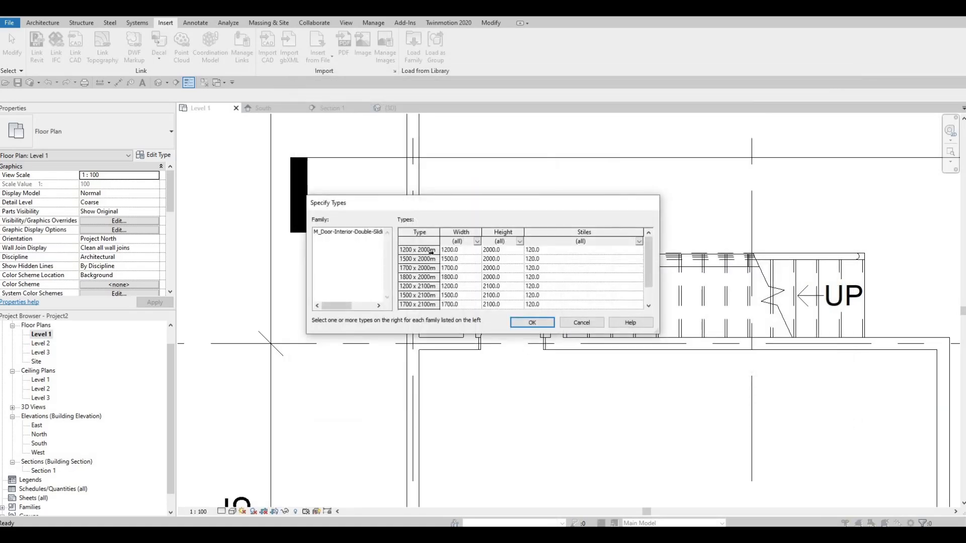
Load all the sliding door's types, from 1200 x 2000mm through 1800 x 2100mm.
{"action": "scroll", "coordinate": [451, 283], "scroll_direction": "down", "scroll_amount": 1}
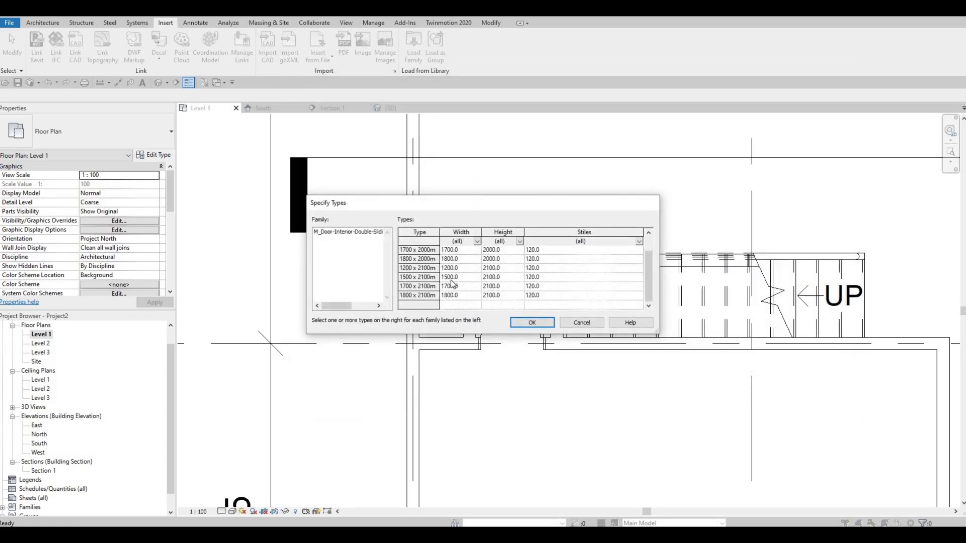
{"action": "left_click", "coordinate": [431, 296], "text": "shift"}
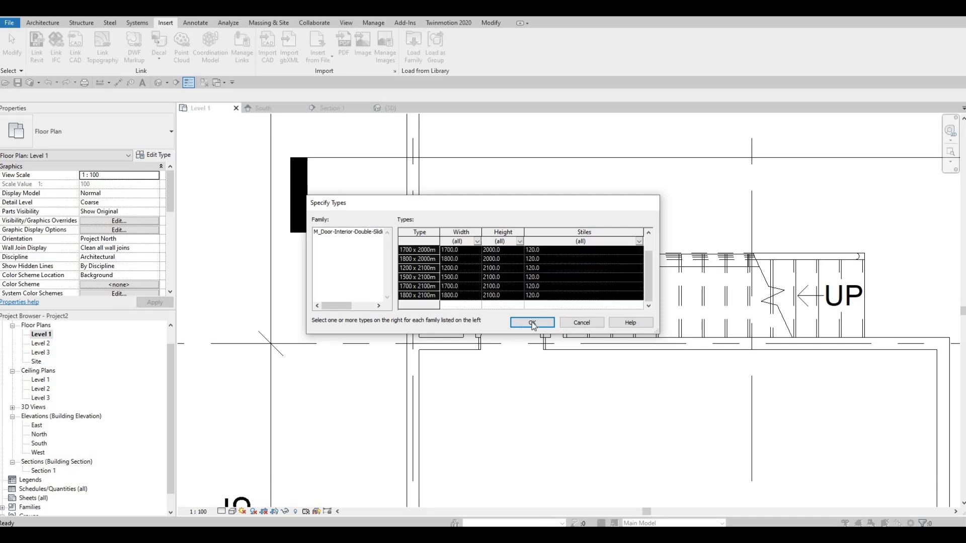
{"action": "key", "text": "Return"}
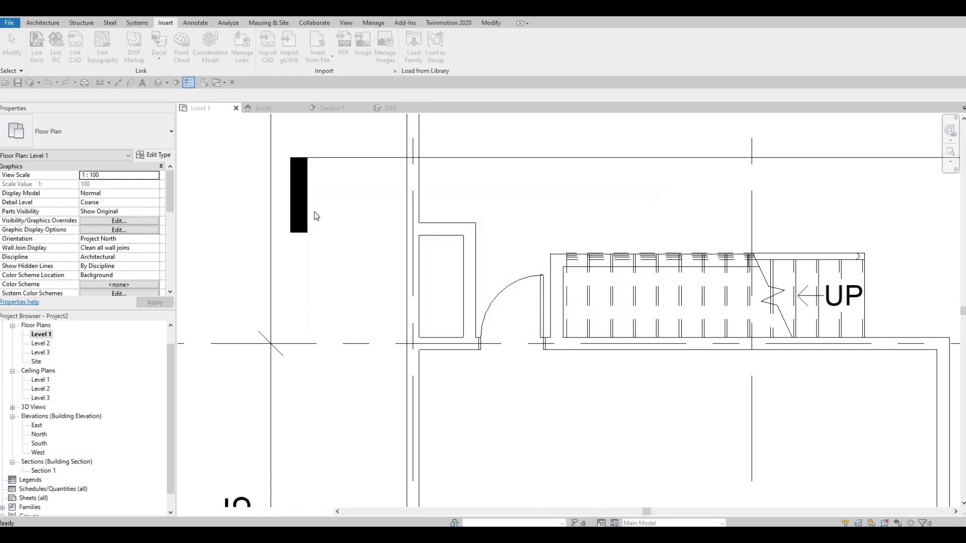
Place a 1200 x 2000mm double sliding door centred in the small closet's wall facing the stair.
{"action": "left_click", "coordinate": [42, 23]}
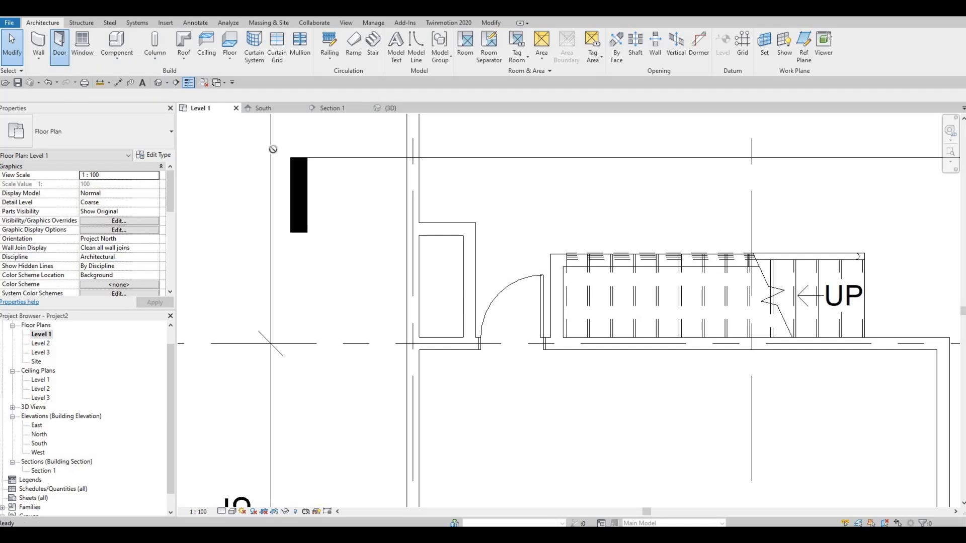
{"action": "left_click", "coordinate": [60, 45]}
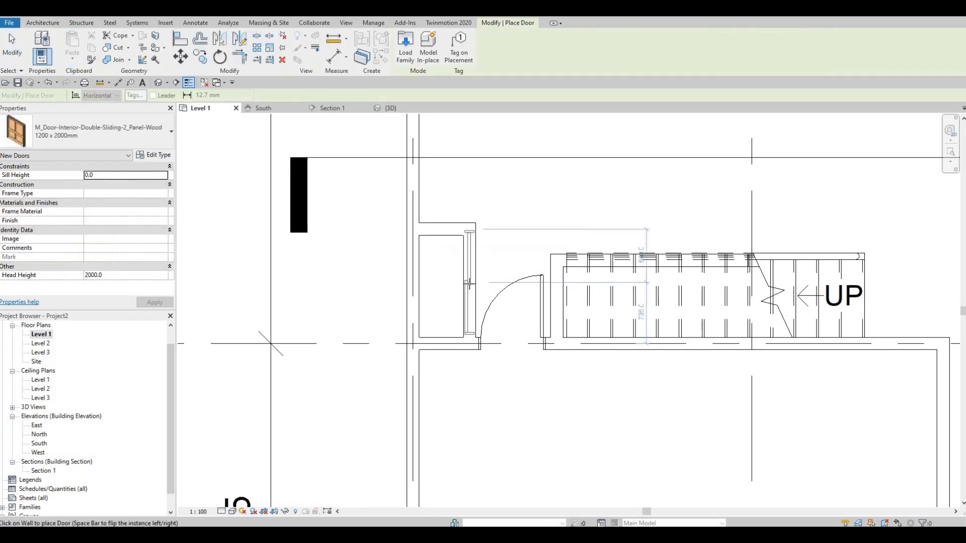
{"action": "scroll", "coordinate": [469, 284], "scroll_direction": "up", "scroll_amount": 2}
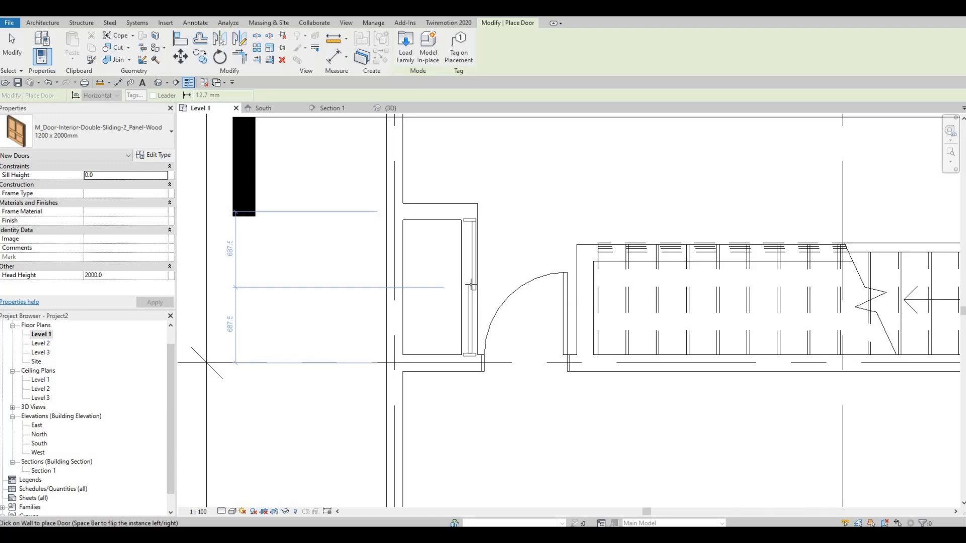
{"action": "left_click", "coordinate": [471, 285]}
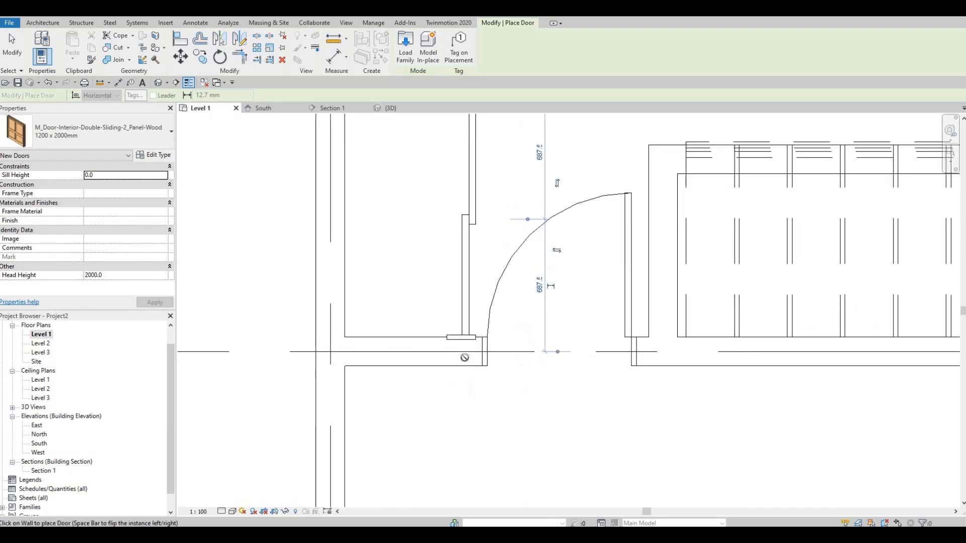
{"action": "scroll", "coordinate": [461, 362], "scroll_direction": "up", "scroll_amount": 3}
{"action": "scroll", "coordinate": [489, 339], "scroll_direction": "down", "scroll_amount": 3}
{"action": "scroll", "coordinate": [490, 315], "scroll_direction": "up", "scroll_amount": 4}
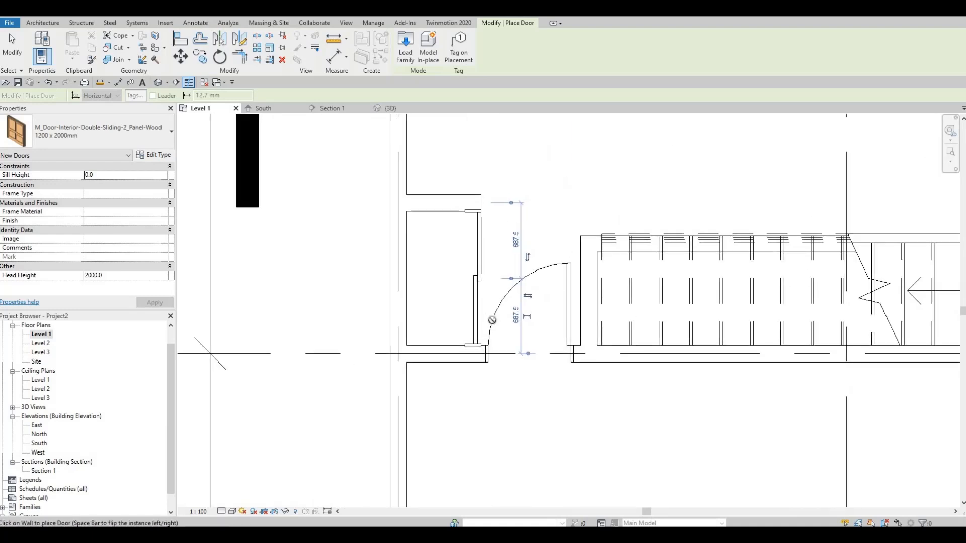
Duplicate the 1200 x 2000mm sliding door type under the name 800 x 2000mm.
{"action": "middle_click_drag", "start_coordinate": [612, 292], "coordinate": [549, 287]}
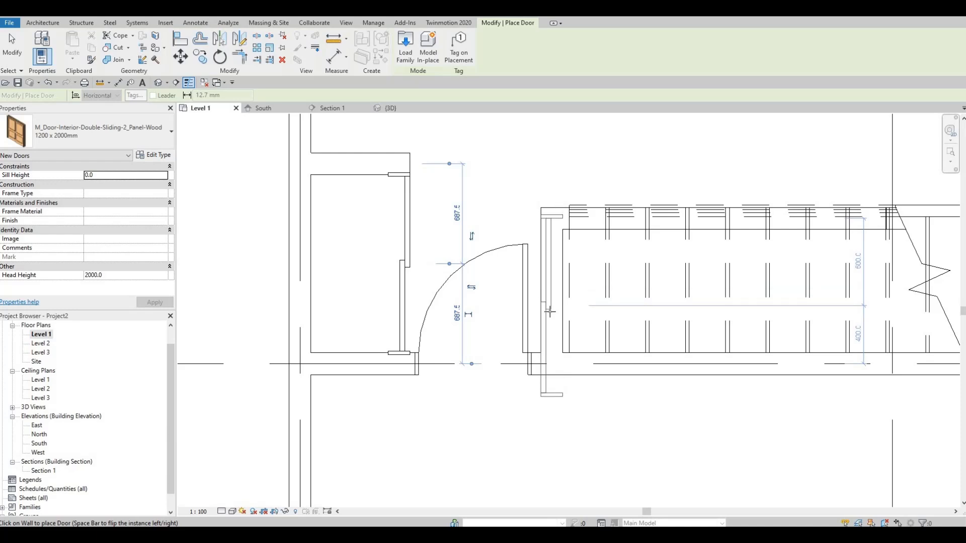
{"action": "scroll", "coordinate": [548, 316], "scroll_direction": "down", "scroll_amount": 1}
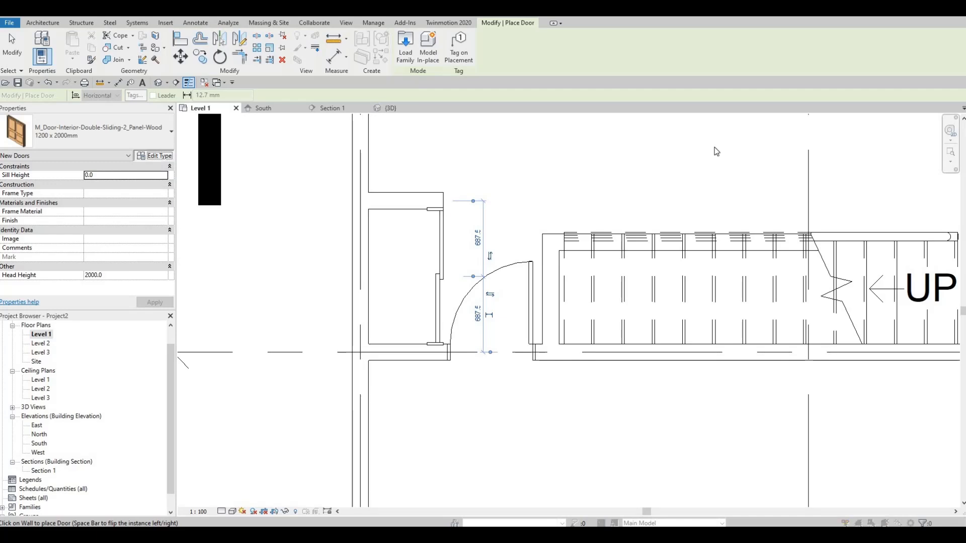
{"action": "left_click", "coordinate": [154, 154]}
{"action": "left_click", "coordinate": [650, 109]}
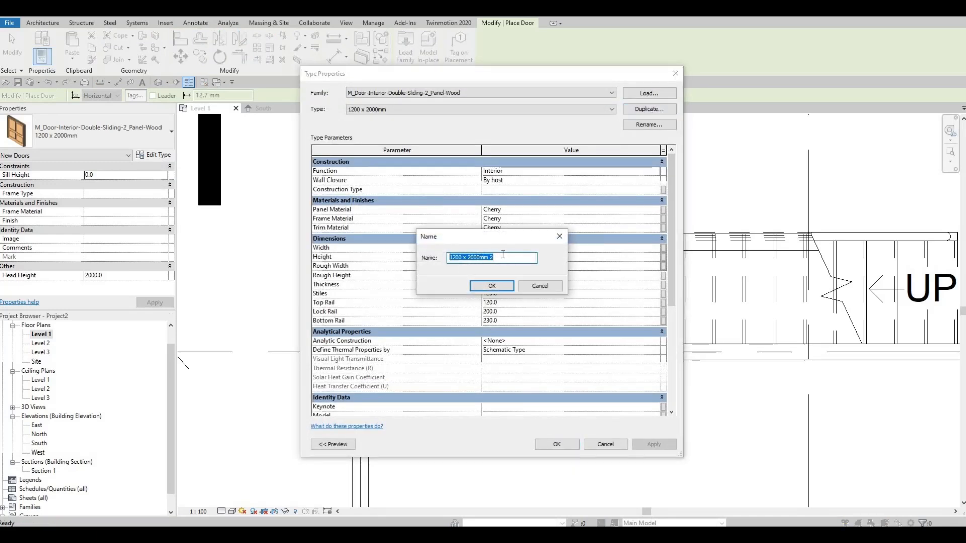
{"action": "left_click", "coordinate": [503, 257]}
{"action": "key", "text": "BackSpace"}
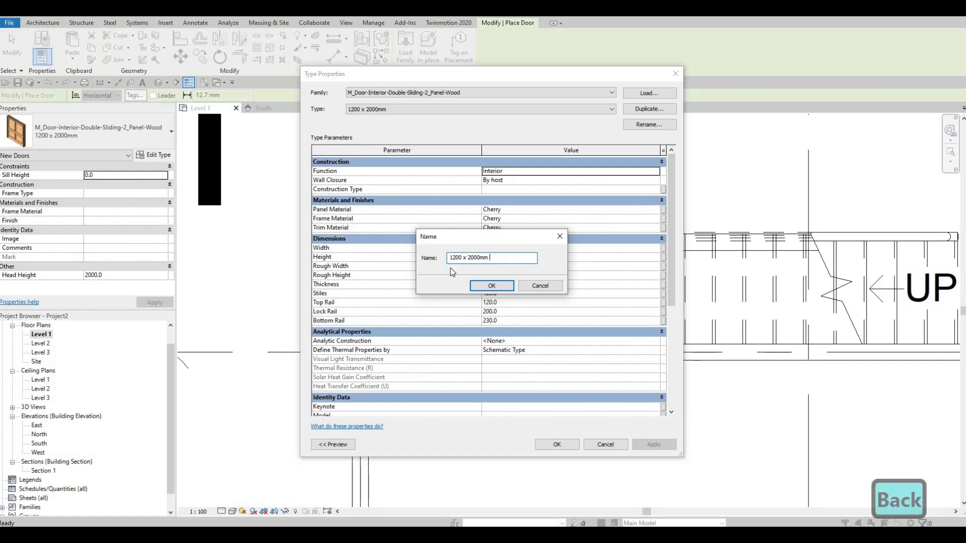
{"action": "key", "text": "BackSpace"}
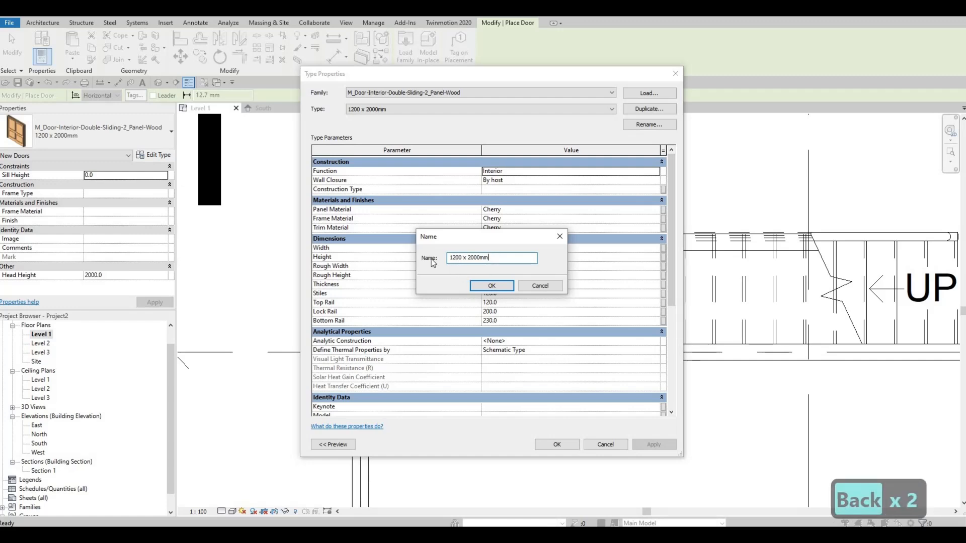
{"action": "left_click_drag", "start_coordinate": [463, 257], "coordinate": [430, 258]}
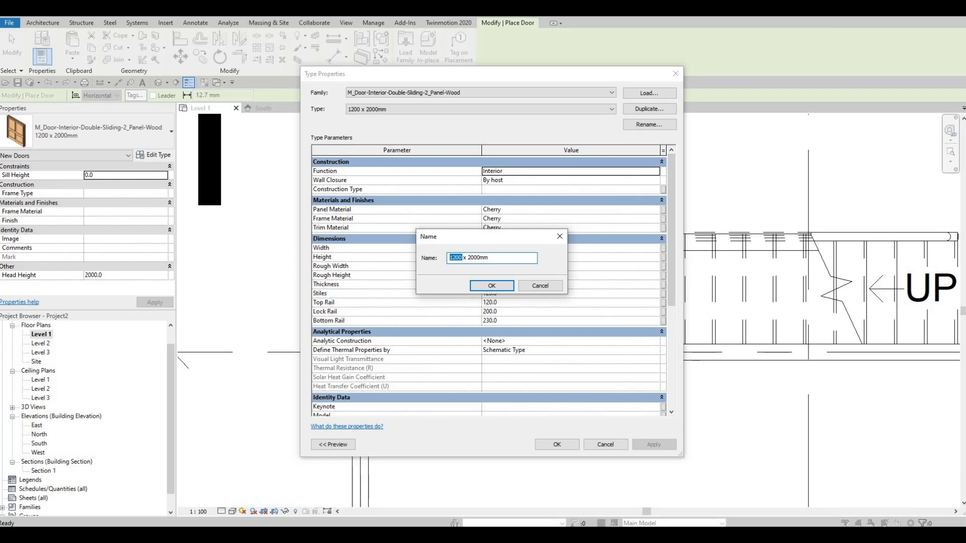
{"action": "type", "text": "800"}
{"action": "left_click", "coordinate": [492, 286]}
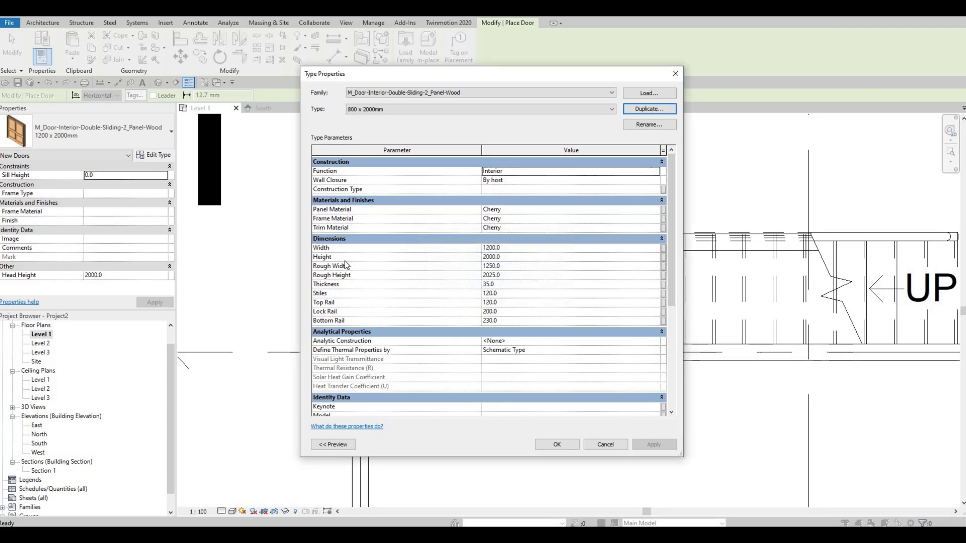
Set the width of the 800 x 2000mm sliding door type to 800 and apply it.
{"action": "left_click", "coordinate": [516, 248]}
{"action": "type", "text": "800"}
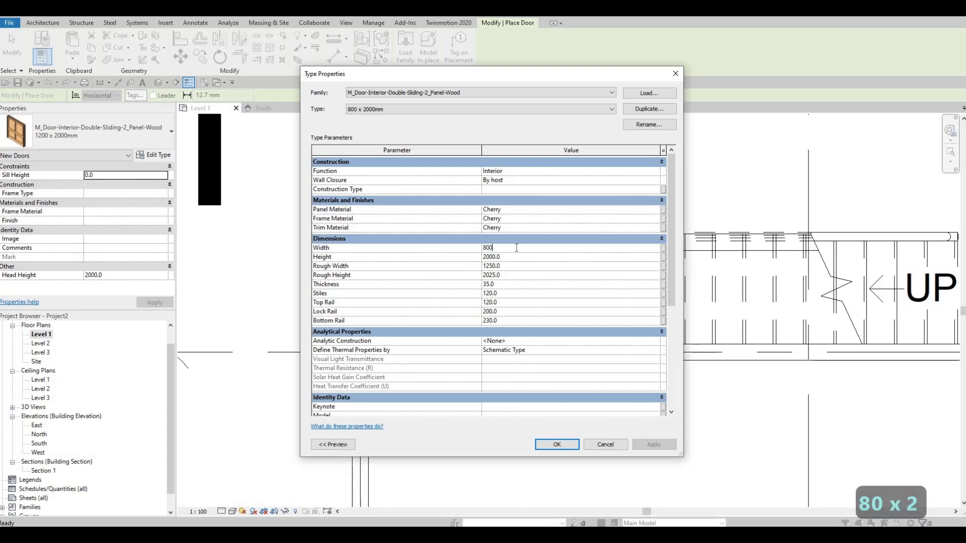
{"action": "left_click", "coordinate": [559, 445]}
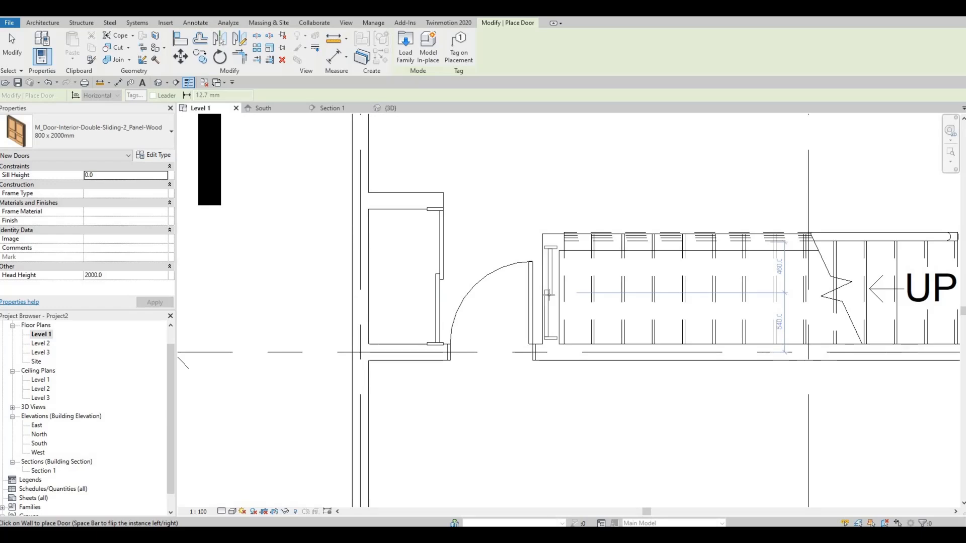
Place the 800 x 2000mm sliding door centred in the short end wall of the under-stair space and end door placement.
{"action": "left_click", "coordinate": [548, 294]}
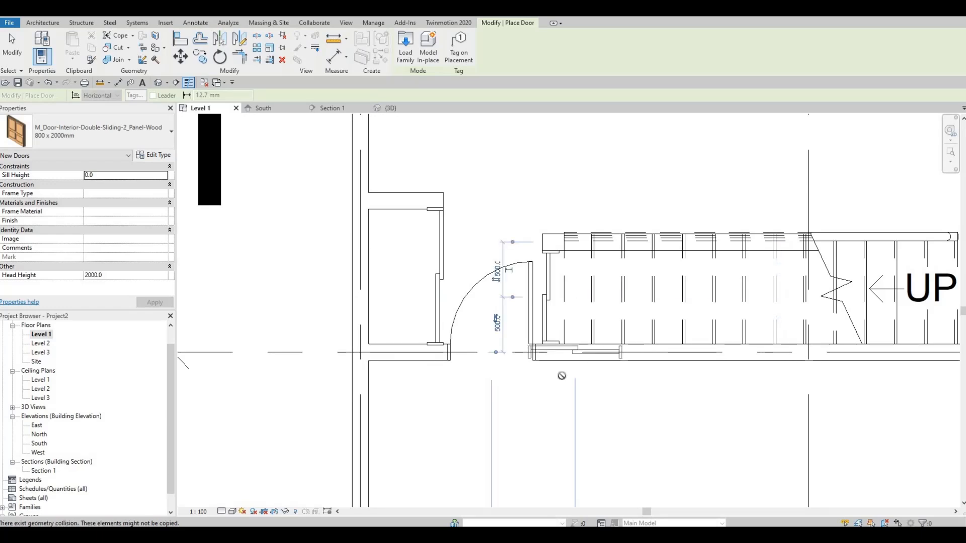
{"action": "key", "text": "Escape"}
{"action": "key", "text": "Escape"}
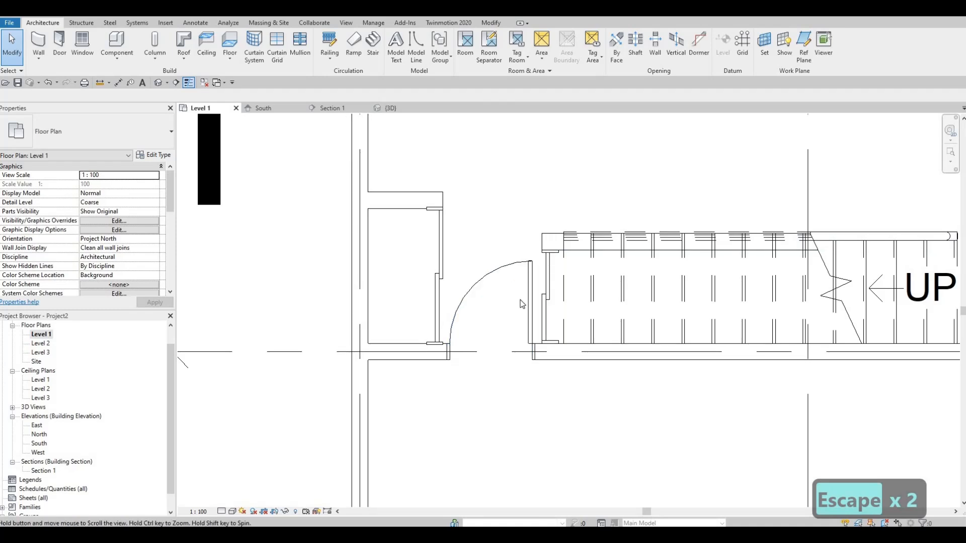
{"action": "scroll", "coordinate": [522, 302], "scroll_direction": "down", "scroll_amount": 2}
{"action": "middle_click_drag", "start_coordinate": [513, 341], "coordinate": [516, 365]}
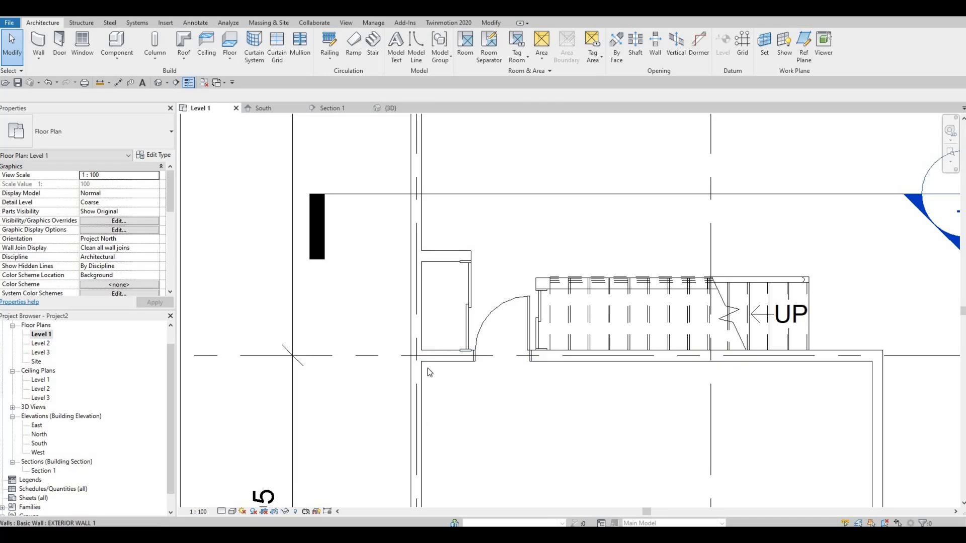
Draw a vertical <Demolished> style detail line across the small closet's interior, about 200 mm from its sliding door wall.
{"action": "left_click", "coordinate": [196, 23]}
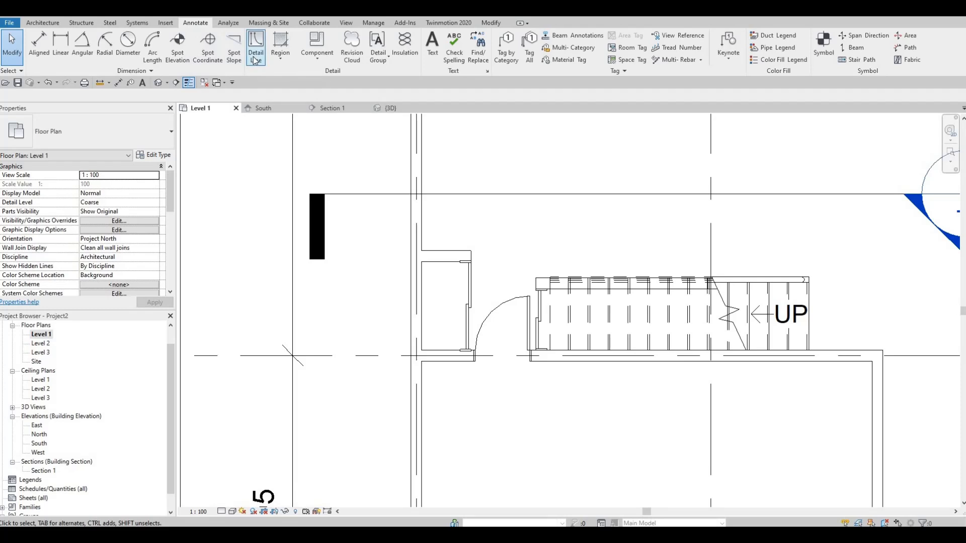
{"action": "left_click", "coordinate": [255, 57]}
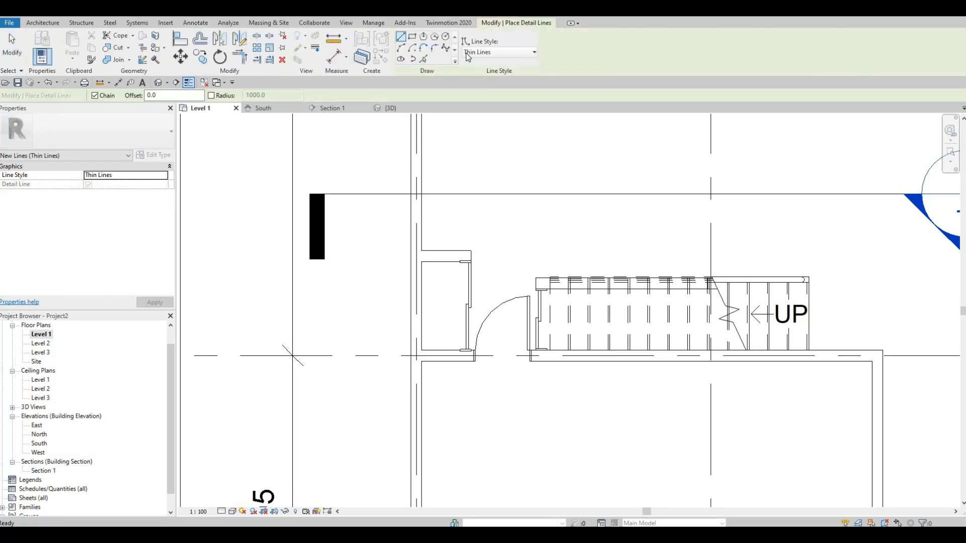
{"action": "left_click", "coordinate": [473, 53]}
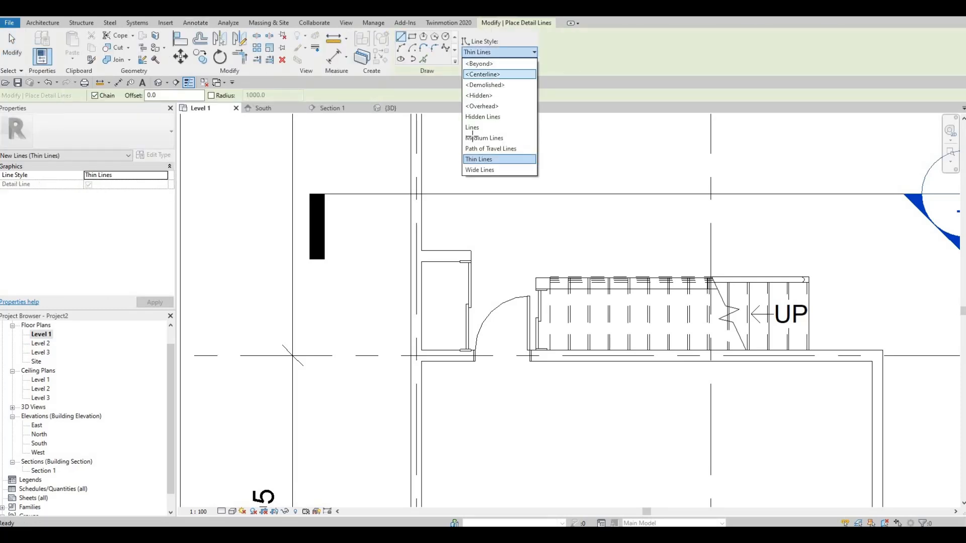
{"action": "left_click", "coordinate": [484, 85]}
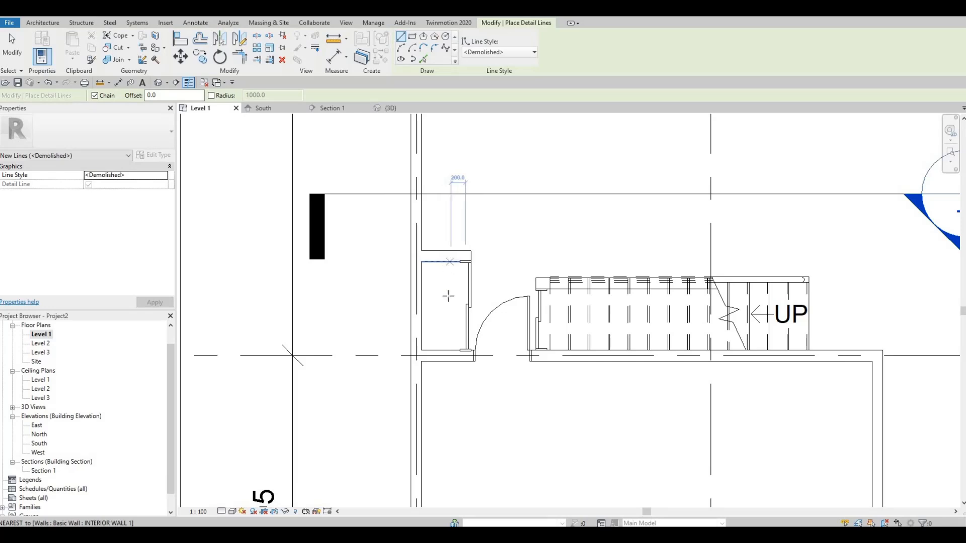
{"action": "left_click", "coordinate": [464, 261]}
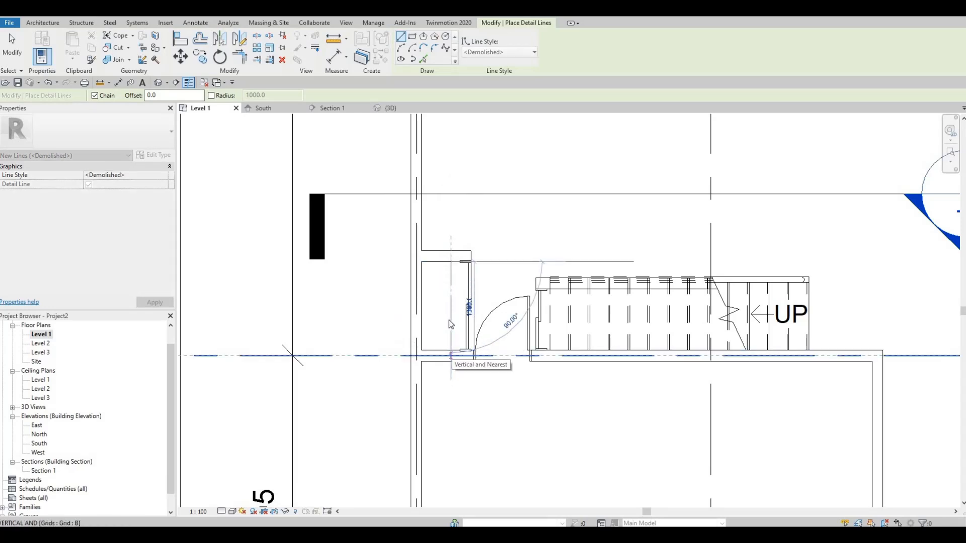
{"action": "key", "text": "Escape"}
Draw a parallel Thin Lines detail line about 60 mm from the dashed closet line on its door side, between the closet's end walls.
{"action": "left_click", "coordinate": [482, 52]}
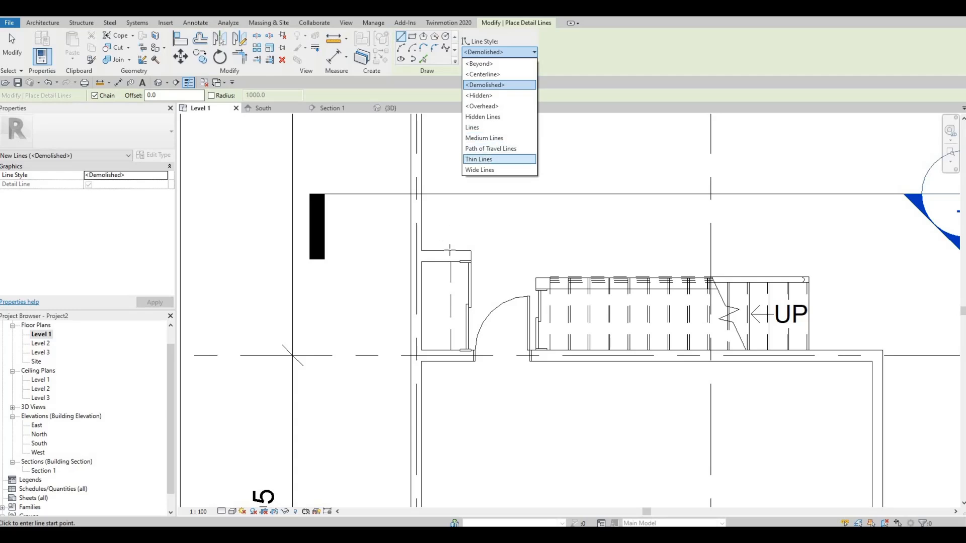
{"action": "left_click", "coordinate": [489, 159]}
{"action": "scroll", "coordinate": [455, 261], "scroll_direction": "up", "scroll_amount": 2}
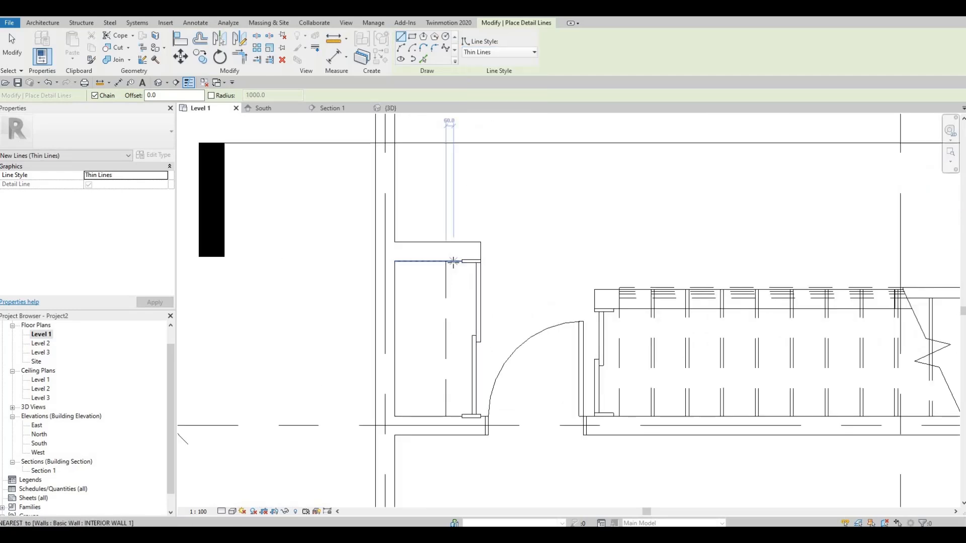
{"action": "left_click", "coordinate": [453, 261]}
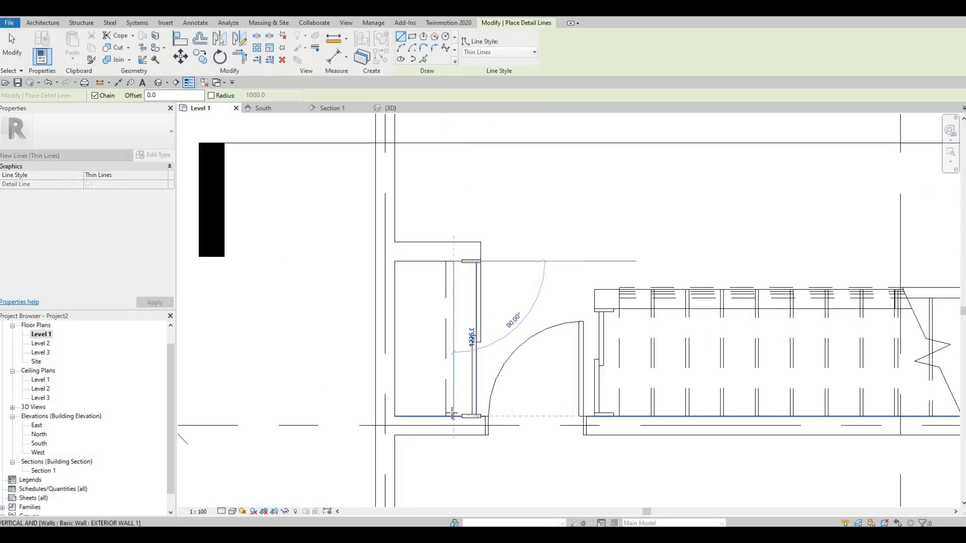
{"action": "key", "text": "Escape"}
{"action": "key", "text": "Escape"}
{"action": "scroll", "coordinate": [423, 327], "scroll_direction": "down", "scroll_amount": 4}
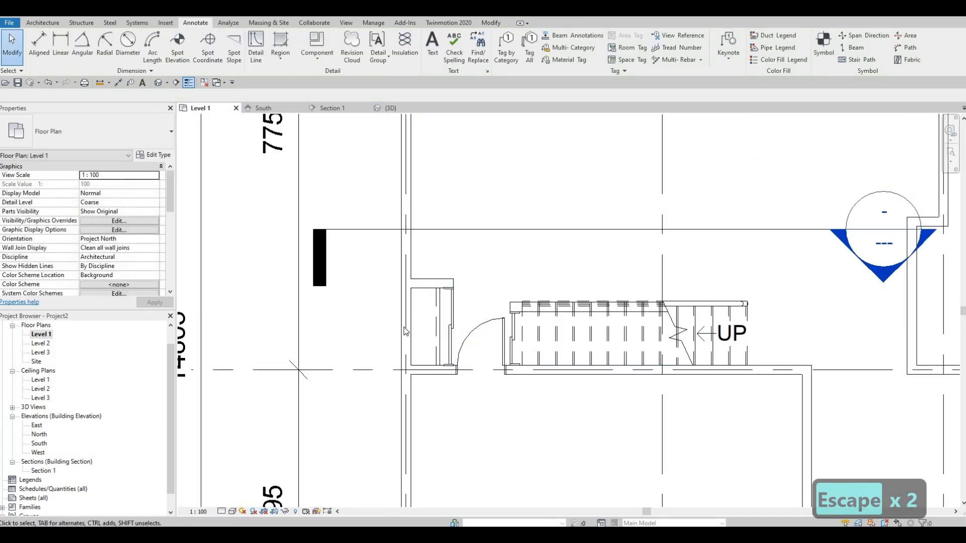
Examine the closet's detail lines, the sliding doors and the stair area in the Level 1 plan.
{"action": "scroll", "coordinate": [423, 315], "scroll_direction": "up", "scroll_amount": 3}
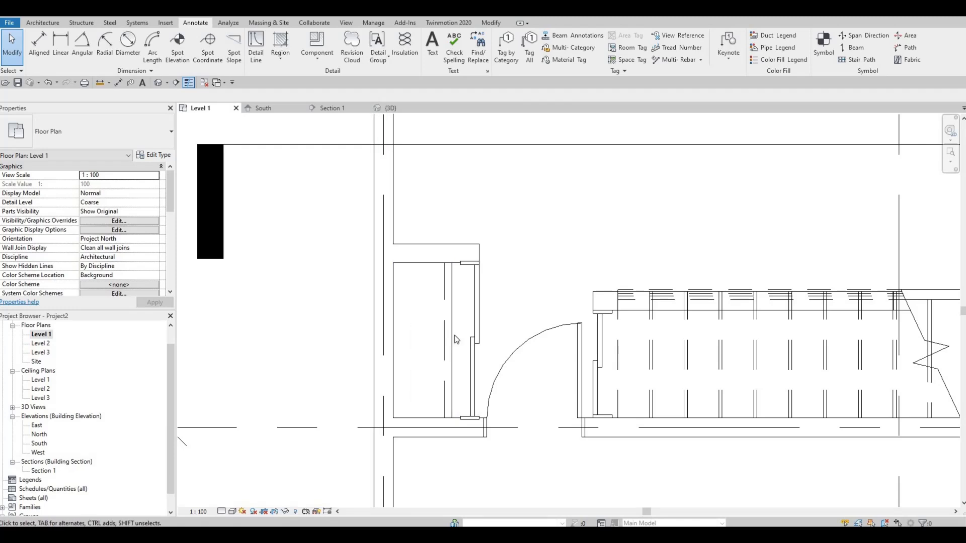
{"action": "scroll", "coordinate": [406, 300], "scroll_direction": "down", "scroll_amount": 2}
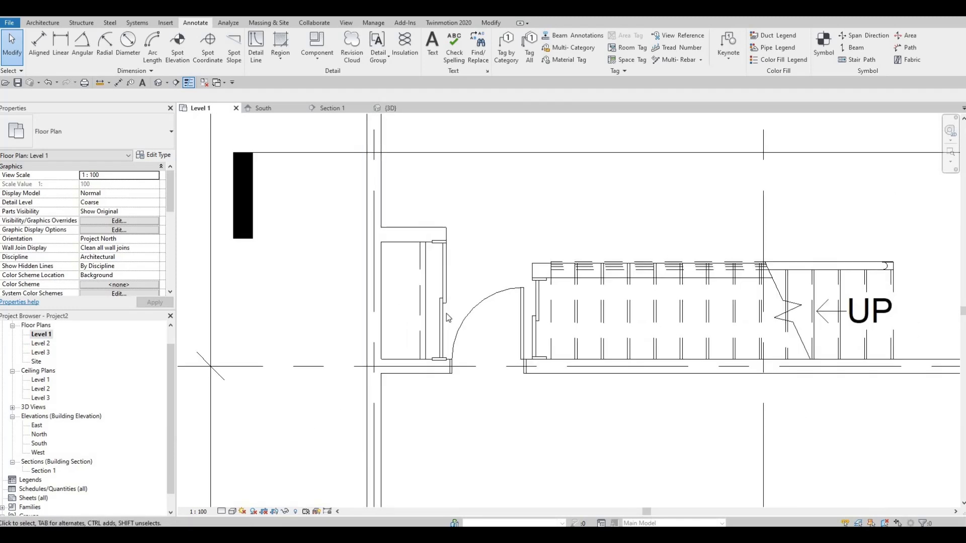
{"action": "scroll", "coordinate": [431, 286], "scroll_direction": "down", "scroll_amount": 3}
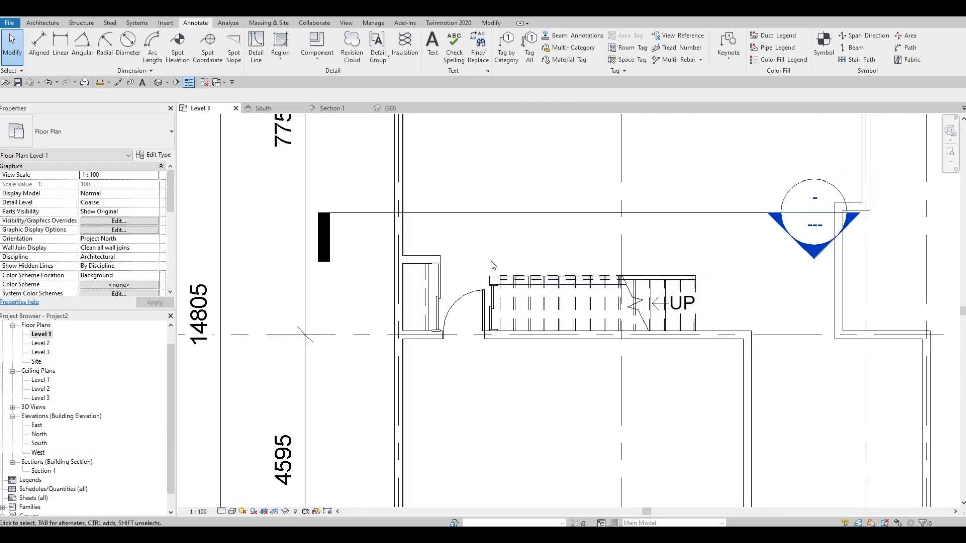
{"action": "middle_click_drag", "start_coordinate": [413, 280], "coordinate": [357, 267]}
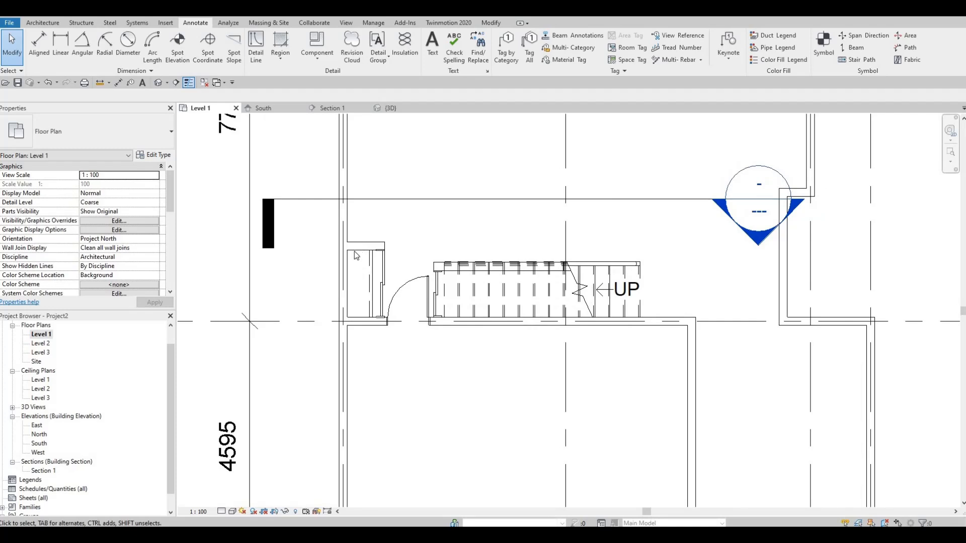
{"action": "scroll", "coordinate": [354, 252], "scroll_direction": "up", "scroll_amount": 5}
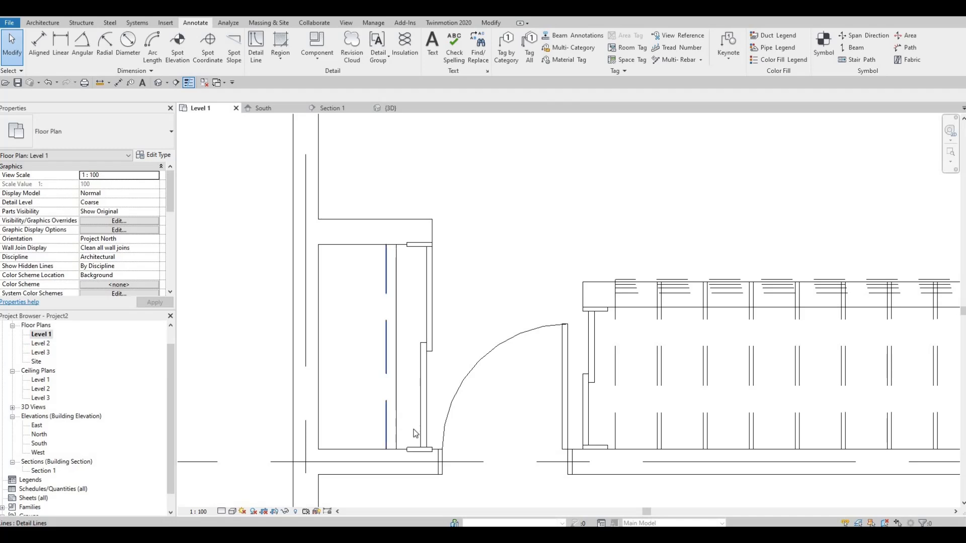
{"action": "scroll", "coordinate": [392, 237], "scroll_direction": "down", "scroll_amount": 5}
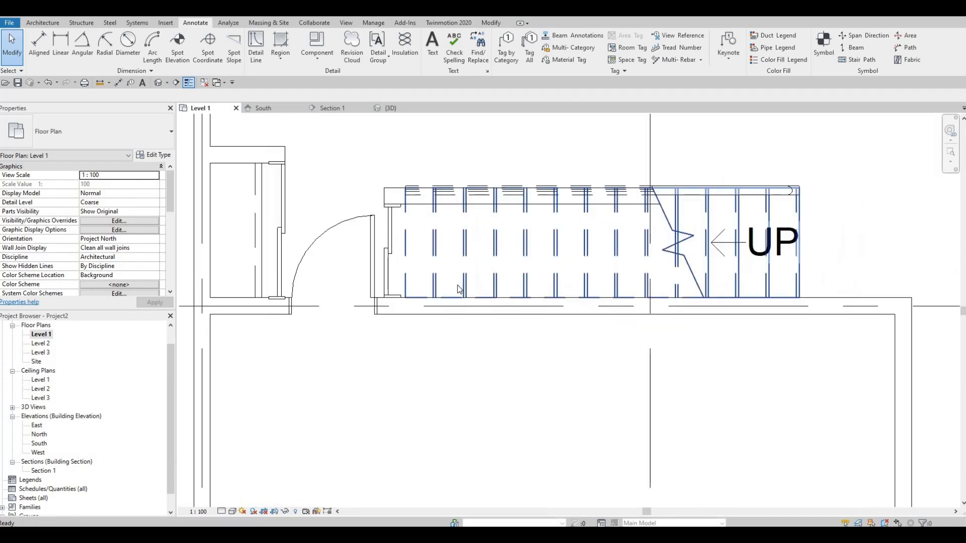
{"action": "middle_click_drag", "start_coordinate": [366, 256], "coordinate": [246, 261]}
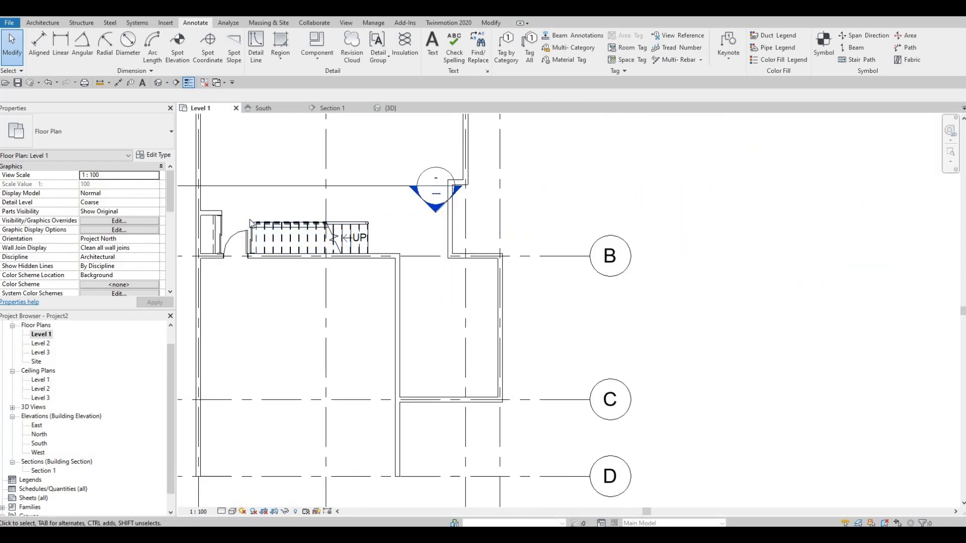
{"action": "key", "text": "Escape"}
{"action": "key", "text": "Escape"}
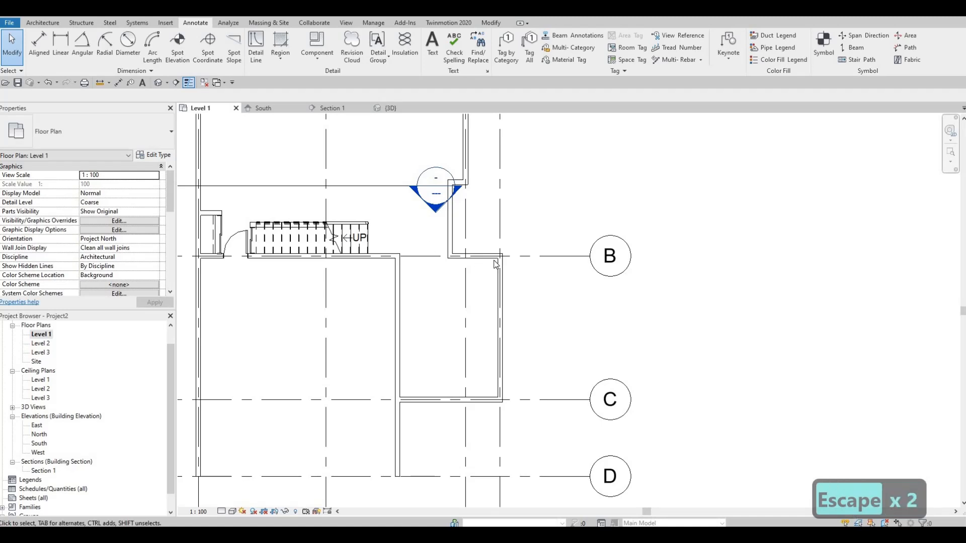
{"action": "middle_click_drag", "start_coordinate": [397, 233], "coordinate": [488, 261]}
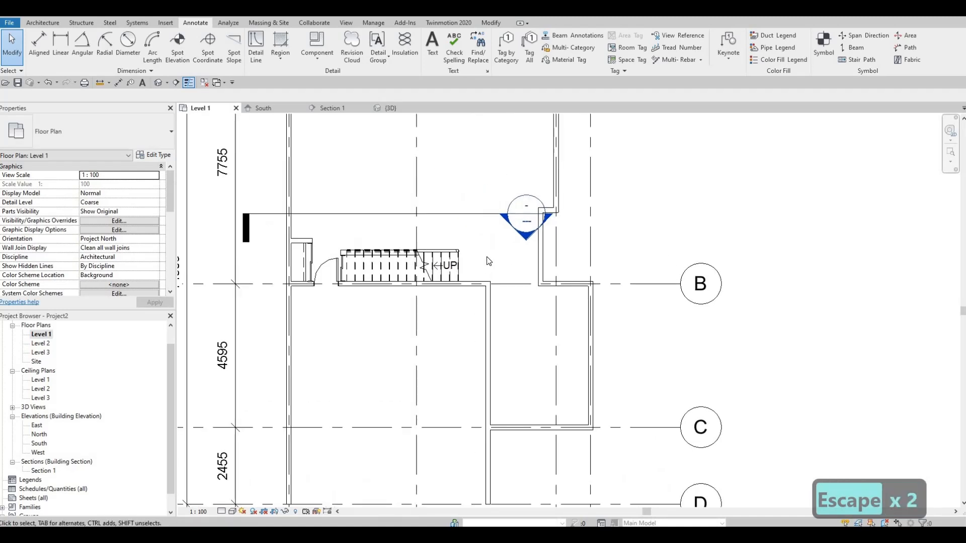
Start a new INTERIOR WALL 1 wall based on the closet's short end wall.
{"action": "left_click", "coordinate": [300, 243]}
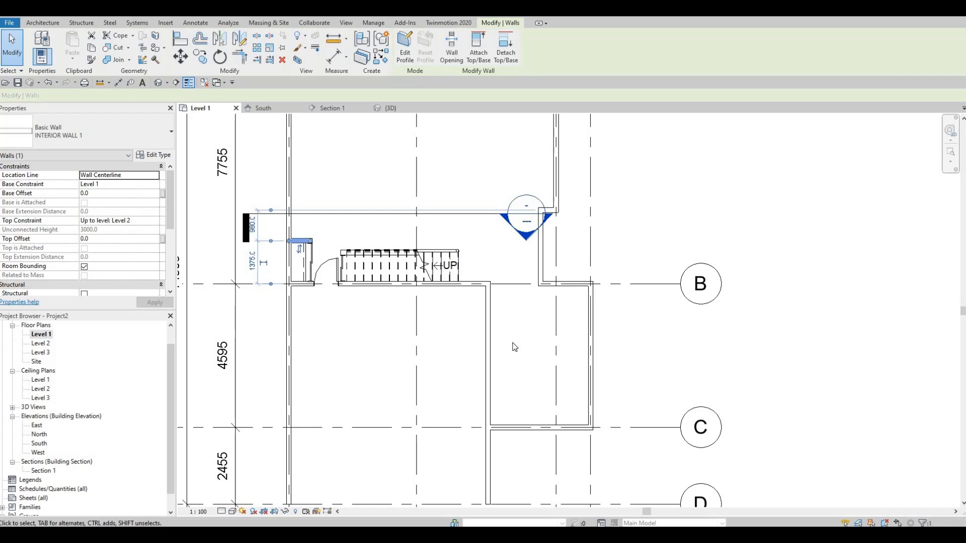
{"action": "key", "text": "c"}
{"action": "key", "text": "s"}
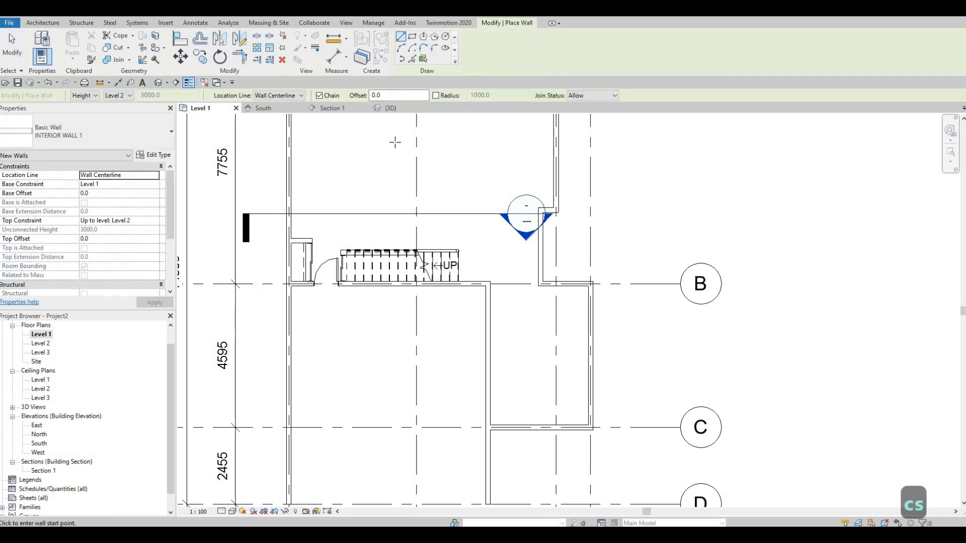
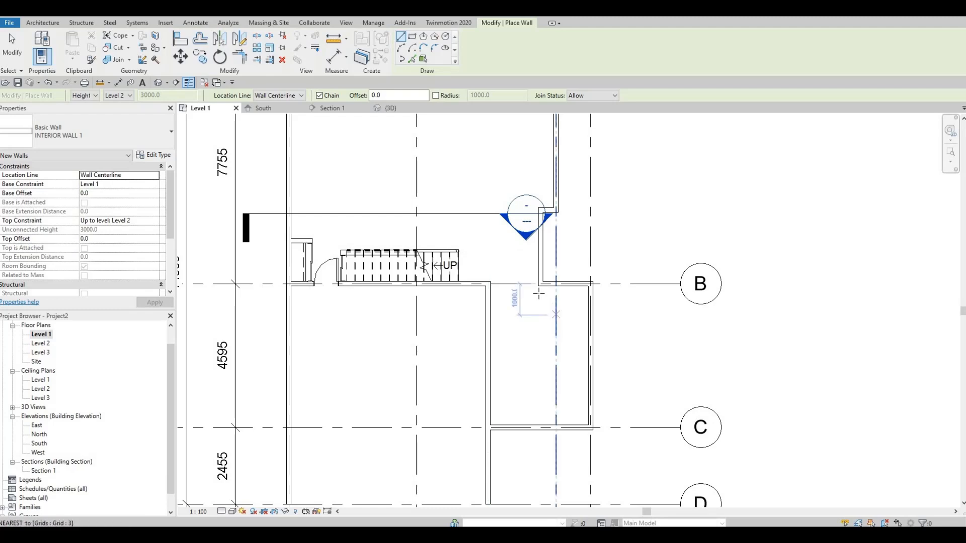
Draw a vertical INTERIOR WALL 1 wall about 2800 mm long from the exterior wall corner at grid B toward grid C.
{"action": "middle_click_drag", "start_coordinate": [547, 324], "coordinate": [524, 261]}
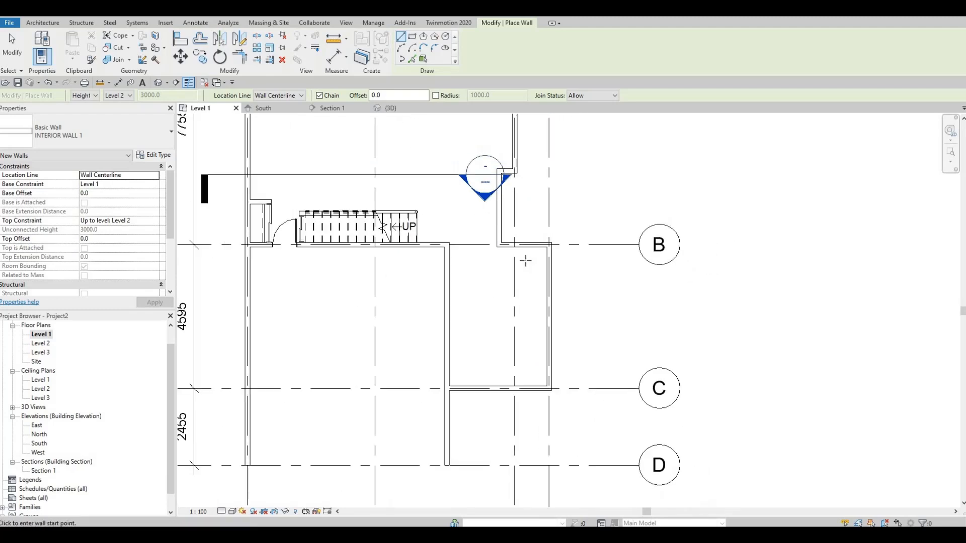
{"action": "scroll", "coordinate": [524, 257], "scroll_direction": "up", "scroll_amount": 2}
{"action": "scroll", "coordinate": [469, 234], "scroll_direction": "up", "scroll_amount": 2}
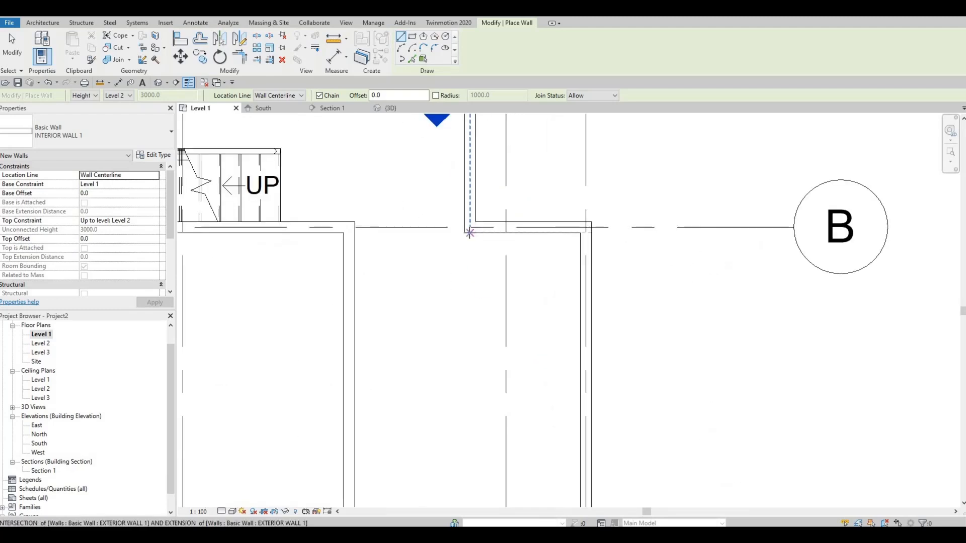
{"action": "left_click", "coordinate": [470, 233]}
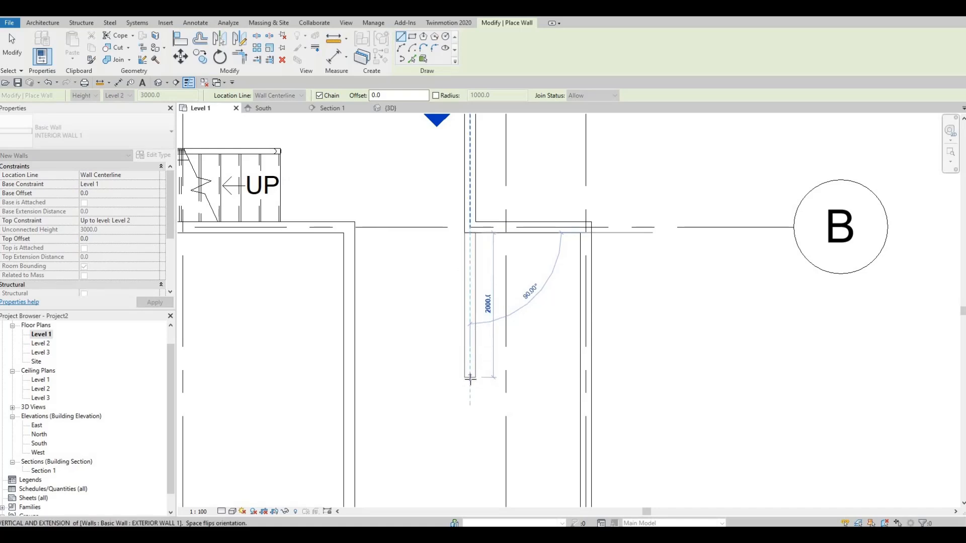
{"action": "middle_click_drag", "start_coordinate": [472, 361], "coordinate": [470, 336]}
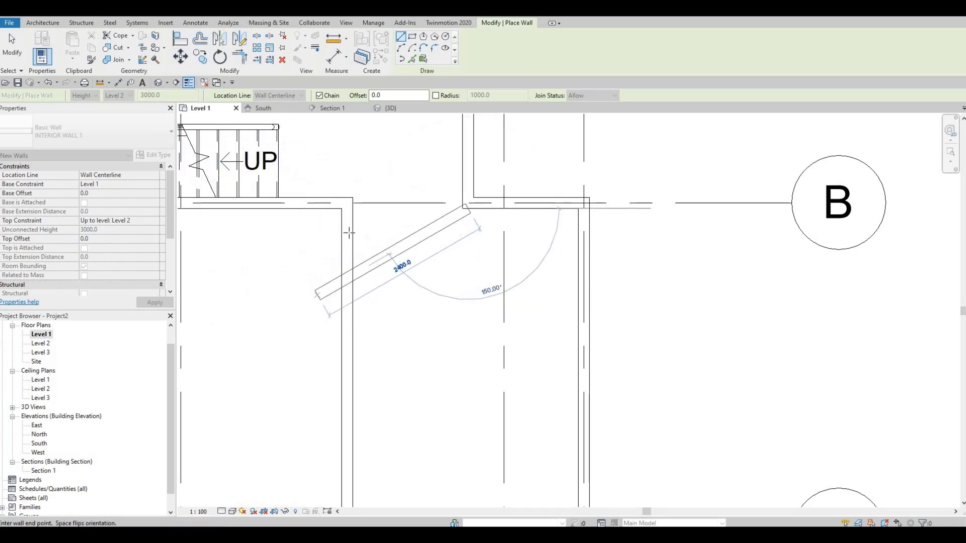
{"action": "middle_click_drag", "start_coordinate": [466, 278], "coordinate": [499, 415]}
{"action": "scroll", "coordinate": [369, 332], "scroll_direction": "down", "scroll_amount": 1}
{"action": "middle_click_drag", "start_coordinate": [384, 242], "coordinate": [499, 399]}
{"action": "scroll", "coordinate": [495, 397], "scroll_direction": "down", "scroll_amount": 1}
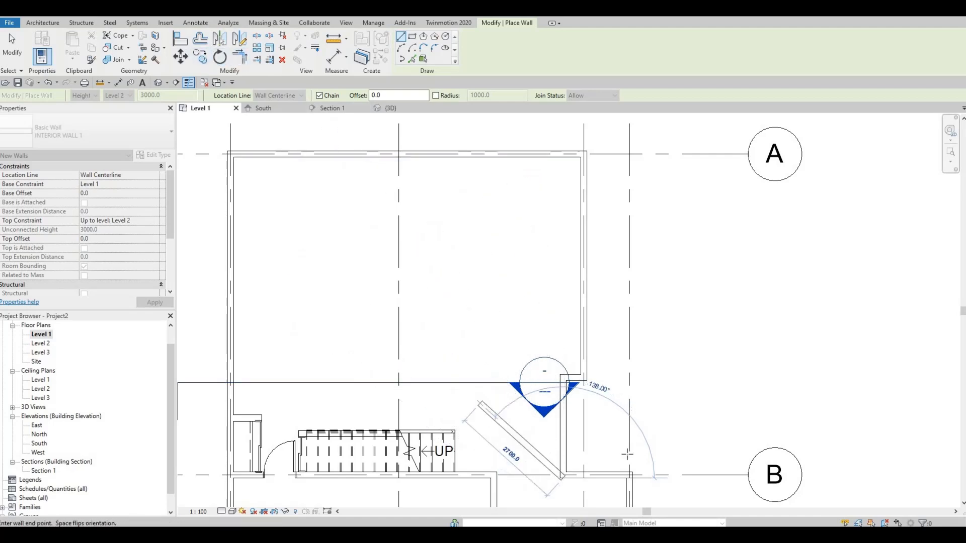
{"action": "middle_click_drag", "start_coordinate": [483, 349], "coordinate": [388, 192]}
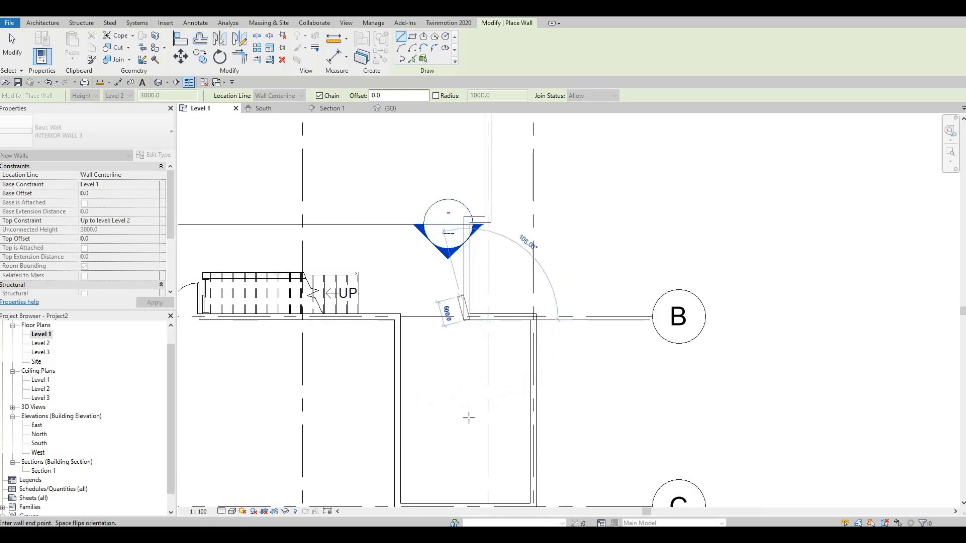
{"action": "middle_click_drag", "start_coordinate": [467, 409], "coordinate": [461, 370]}
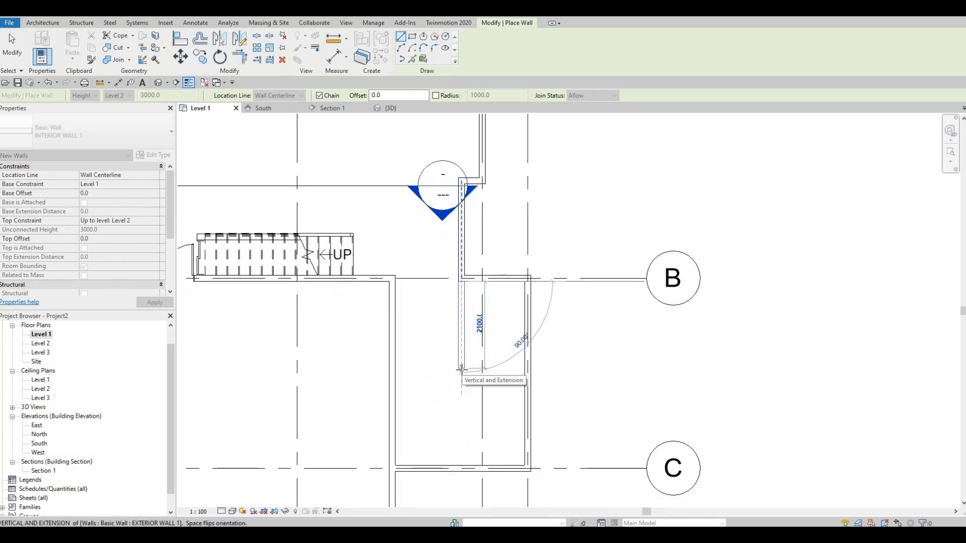
{"action": "scroll", "coordinate": [456, 360], "scroll_direction": "up", "scroll_amount": 1}
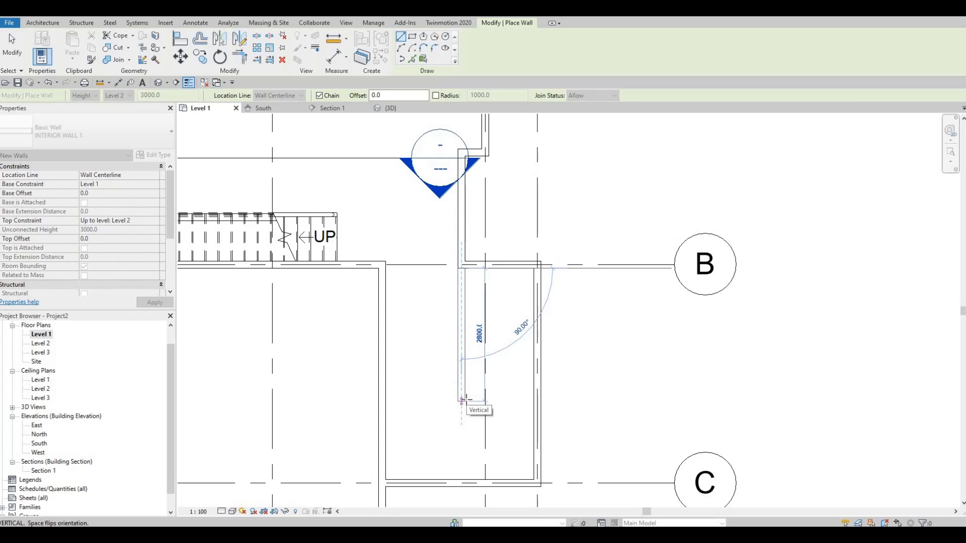
{"action": "left_click", "coordinate": [478, 414]}
{"action": "key", "text": "Escape"}
{"action": "key", "text": "Escape"}
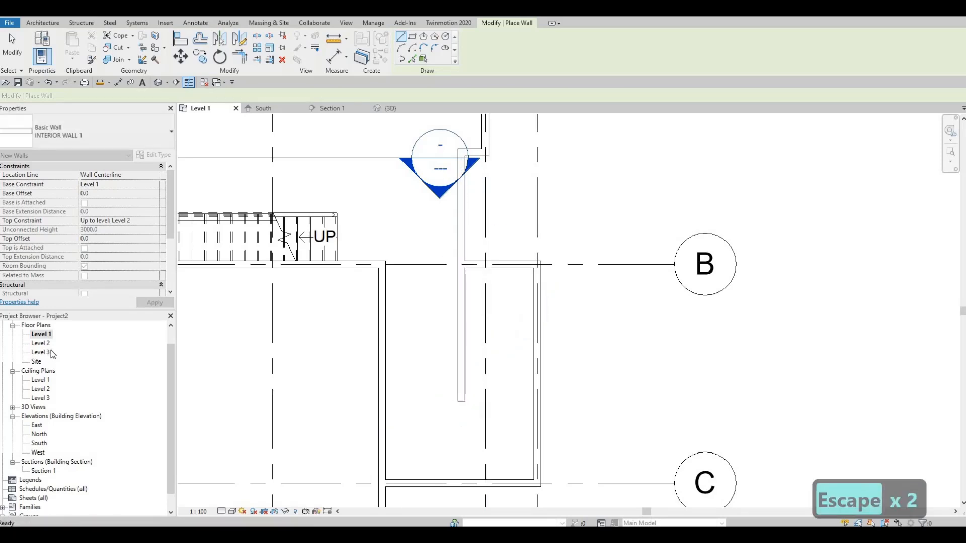
Delete the new free-ended interior wall between grids B and C.
{"action": "key", "text": "F1"}
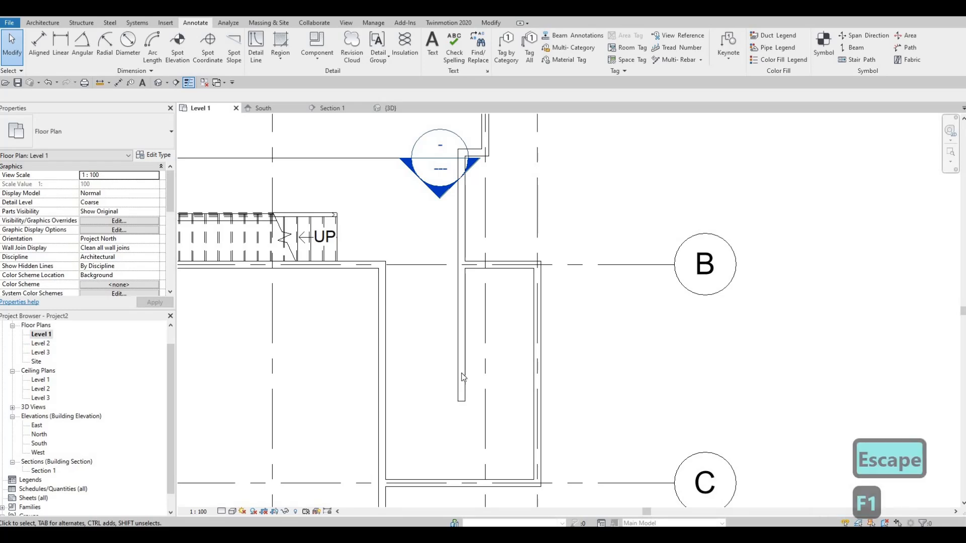
{"action": "double_click", "coordinate": [459, 352]}
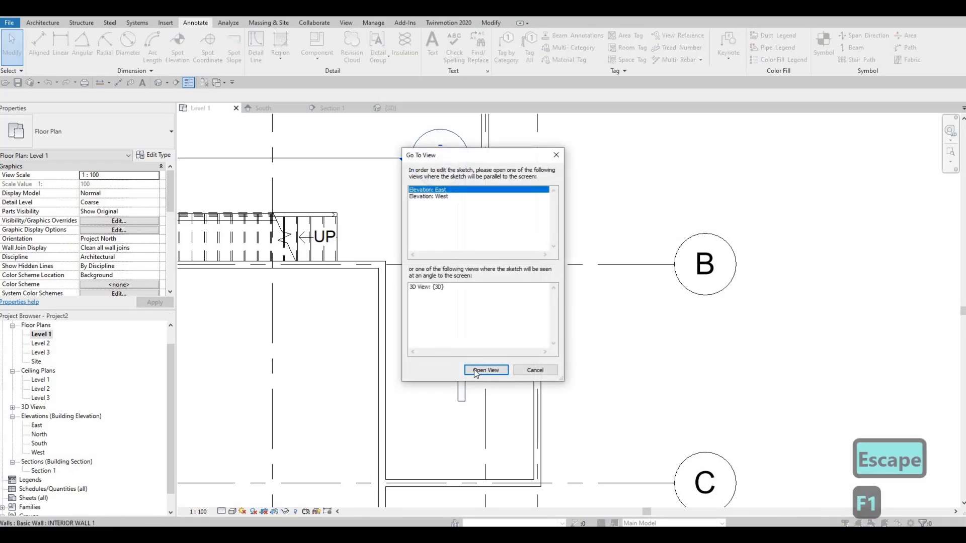
{"action": "key", "text": "Escape"}
{"action": "key", "text": "Escape"}
{"action": "left_click", "coordinate": [458, 352]}
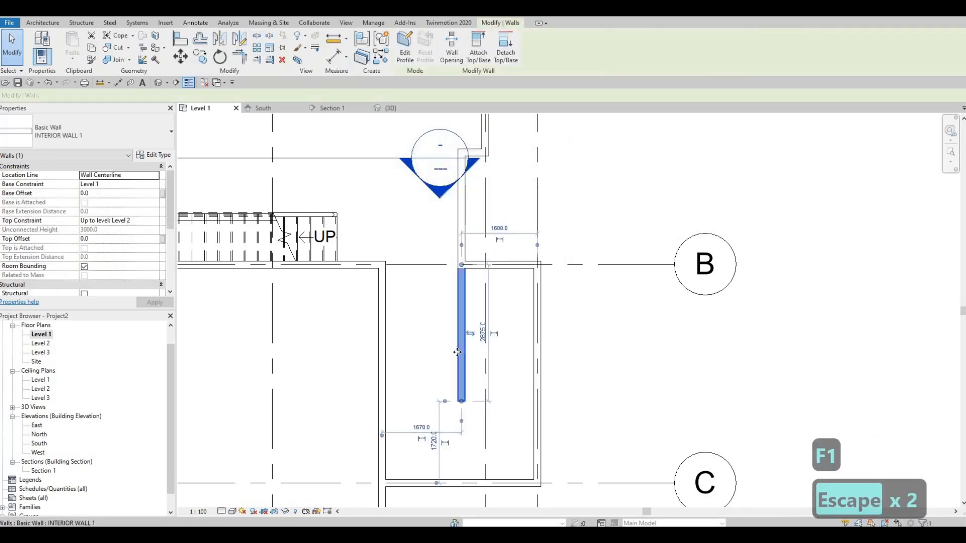
{"action": "key", "text": "Delete"}
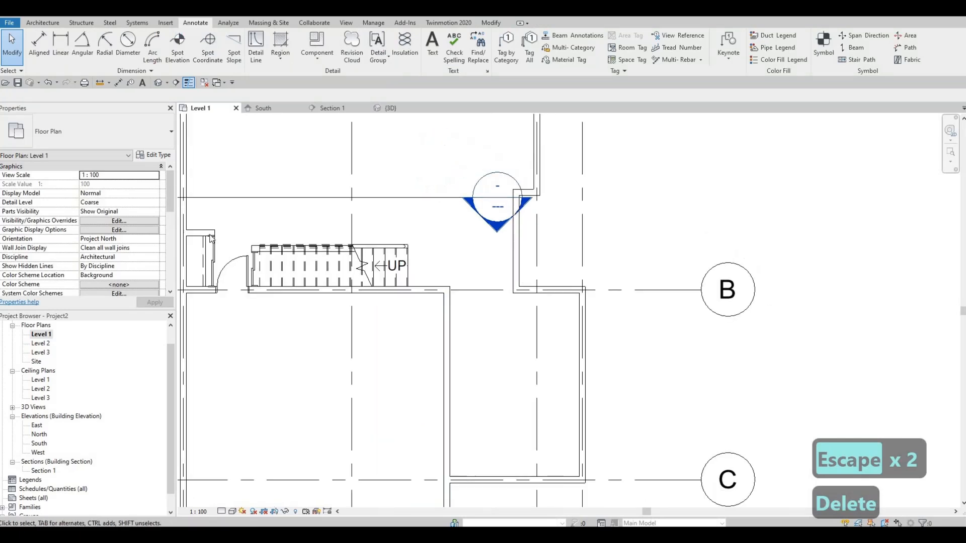
Draw a vertical INTERIOR WALL 1 wall 3050 mm long from the exterior wall corner at grid B toward grid C.
{"action": "key", "text": "Escape"}
{"action": "left_click", "coordinate": [204, 234]}
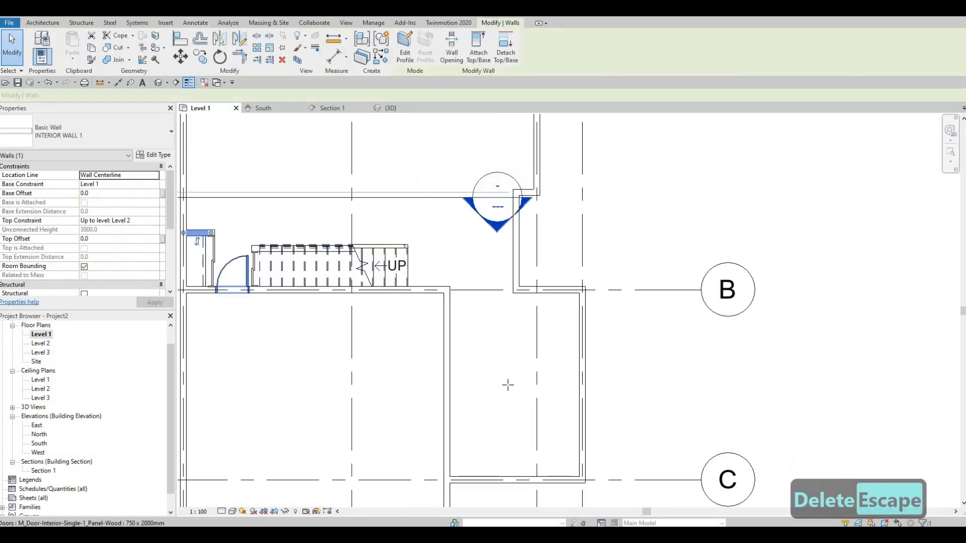
{"action": "key", "text": "c"}
{"action": "key", "text": "s"}
{"action": "scroll", "coordinate": [503, 274], "scroll_direction": "up", "scroll_amount": 2}
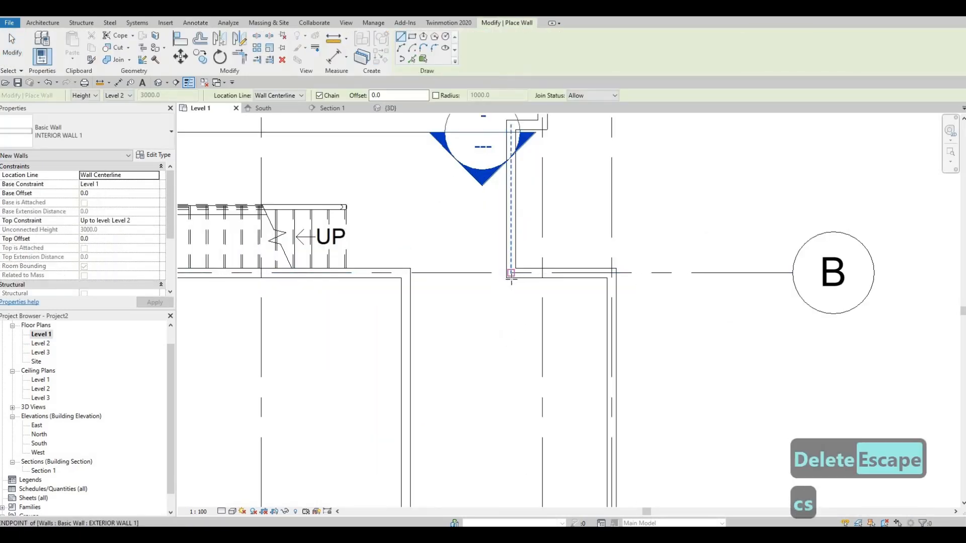
{"action": "left_click", "coordinate": [507, 277]}
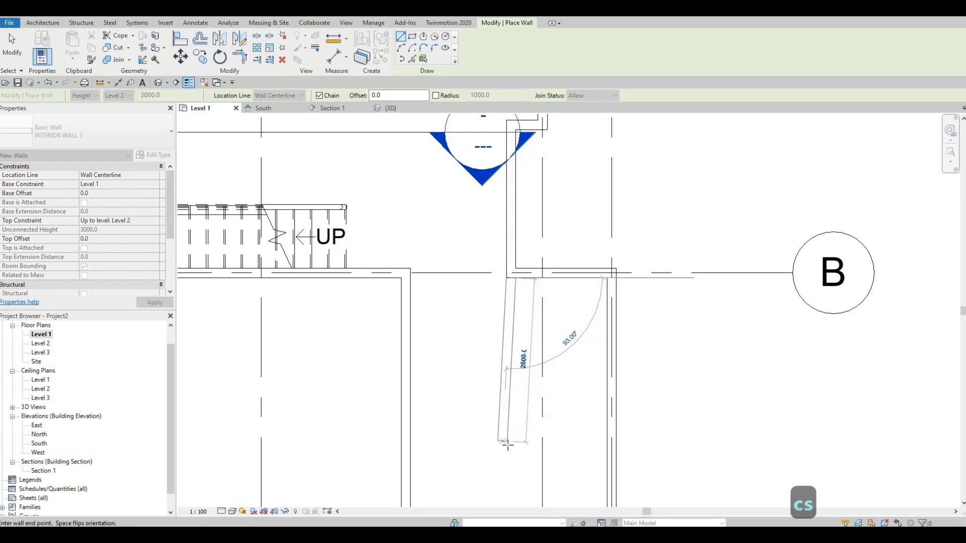
{"action": "type", "text": "3"}
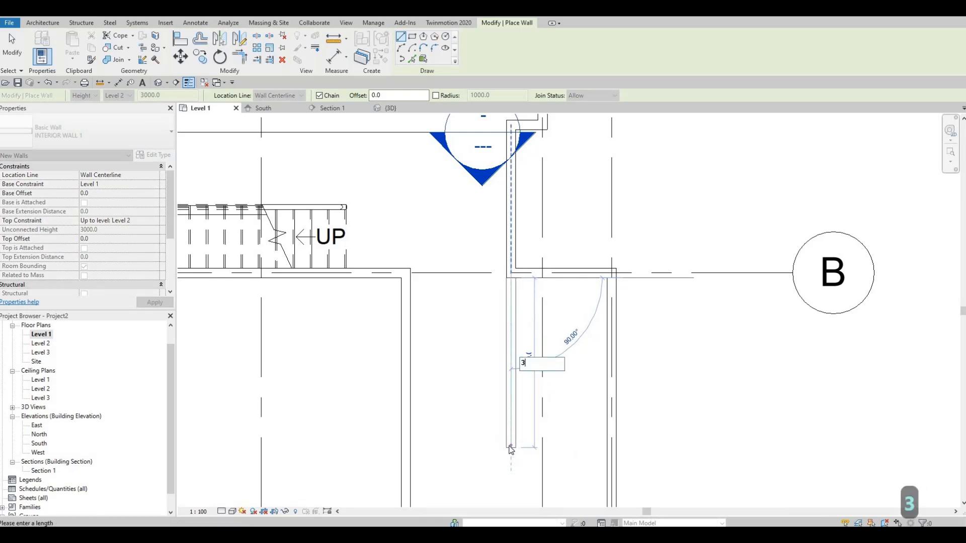
{"action": "type", "text": "00"}
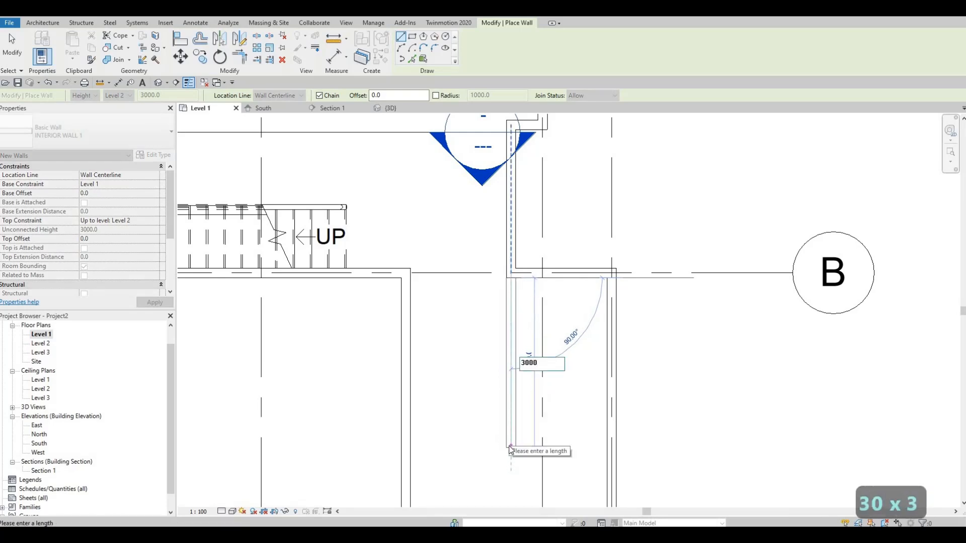
{"action": "type", "text": "0"}
{"action": "key", "text": "BackSpace"}
{"action": "key", "text": "BackSpace"}
{"action": "type", "text": "50"}
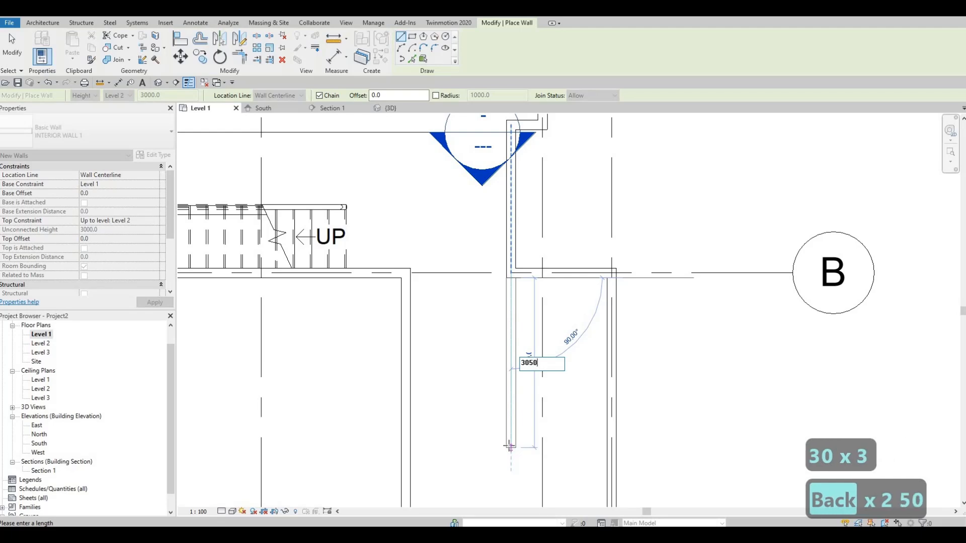
{"action": "key", "text": "Return"}
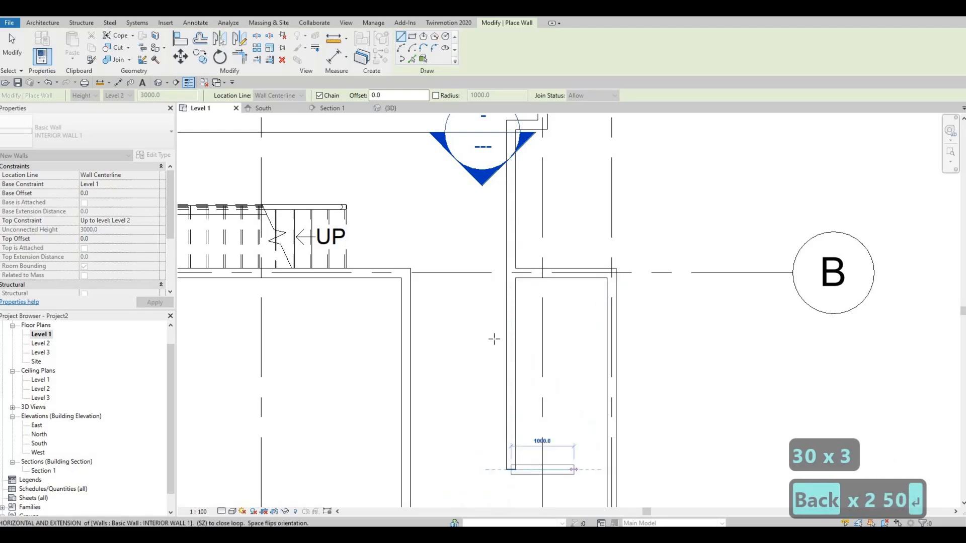
Continue the interior wall horizontally from its free end to the outer exterior wall, closing off the room.
{"action": "middle_click_drag", "start_coordinate": [583, 470], "coordinate": [494, 339]}
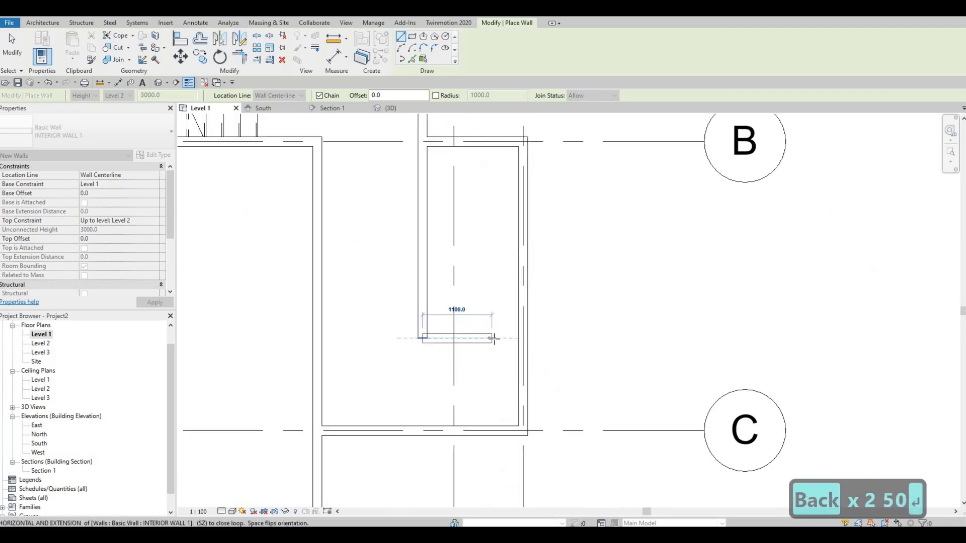
{"action": "left_click", "coordinate": [523, 338]}
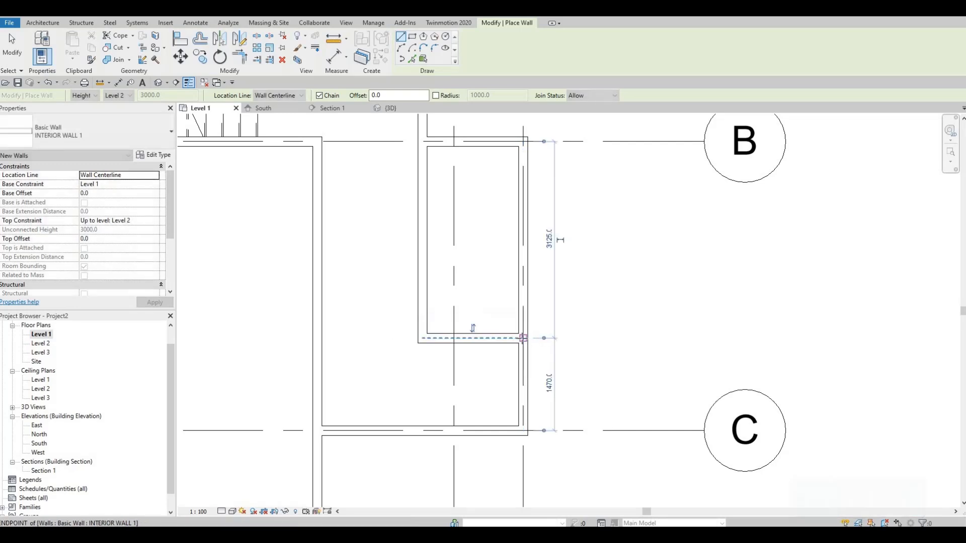
{"action": "key", "text": "Escape"}
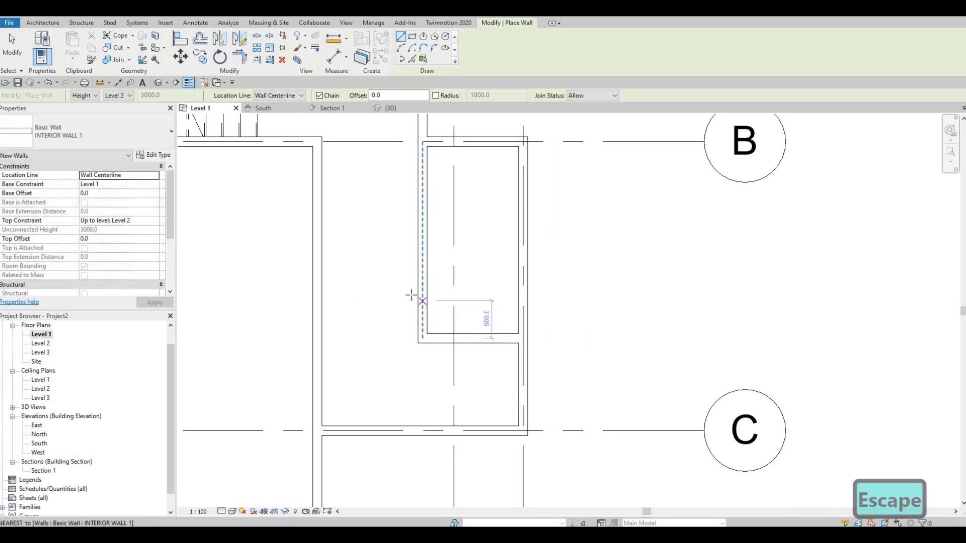
Draw a horizontal INTERIOR WALL 1 partition across the enclosed room, about 800 mm from its end wall on the grid B side.
{"action": "left_click", "coordinate": [422, 287]}
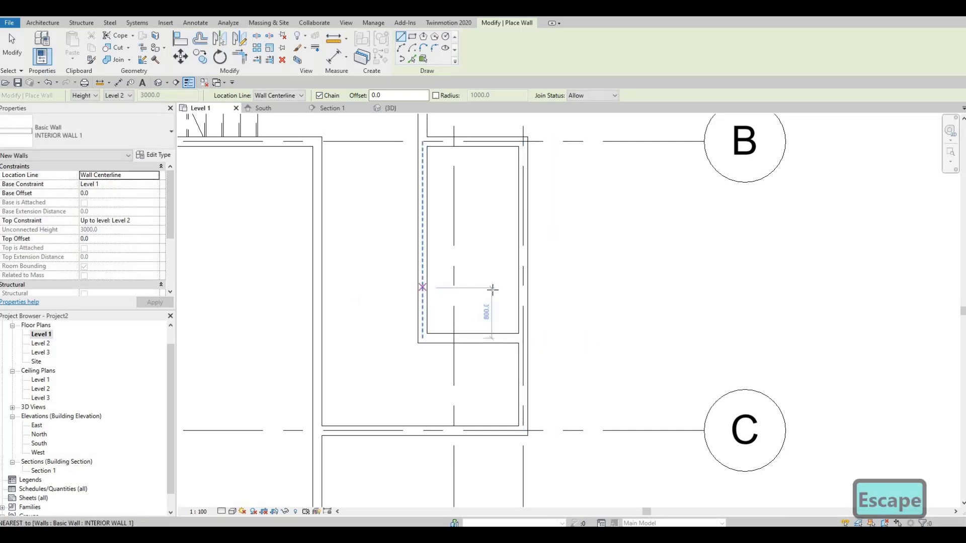
{"action": "left_click", "coordinate": [523, 287]}
{"action": "key", "text": "Escape"}
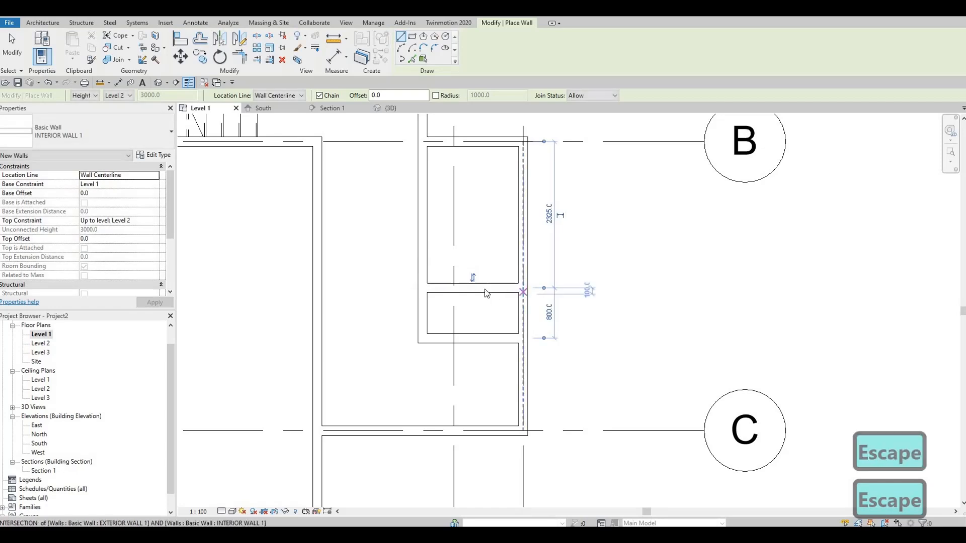
{"action": "key", "text": "Escape"}
{"action": "left_click", "coordinate": [496, 288]}
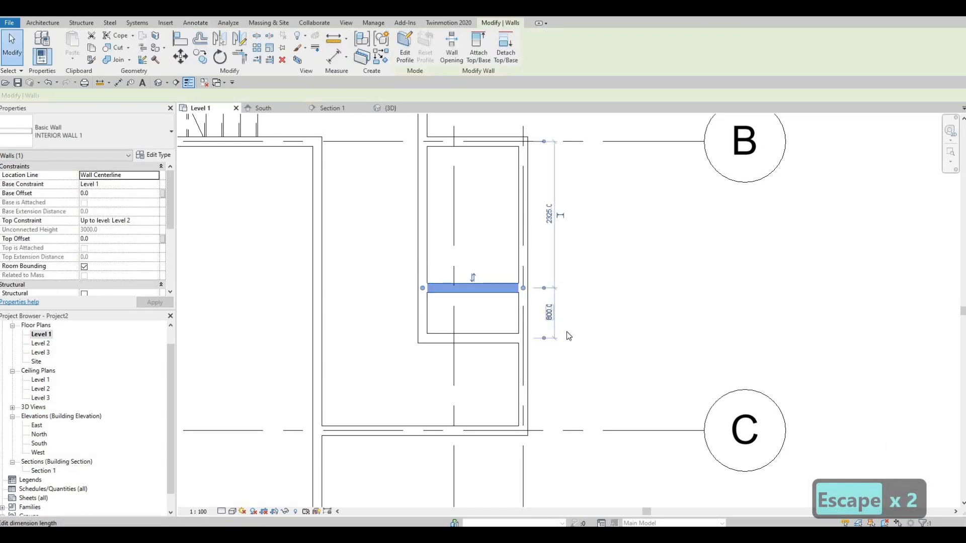
{"action": "left_click", "coordinate": [550, 313]}
{"action": "key", "text": "Escape"}
{"action": "key", "text": "Escape"}
{"action": "scroll", "coordinate": [639, 296], "scroll_direction": "down", "scroll_amount": 1}
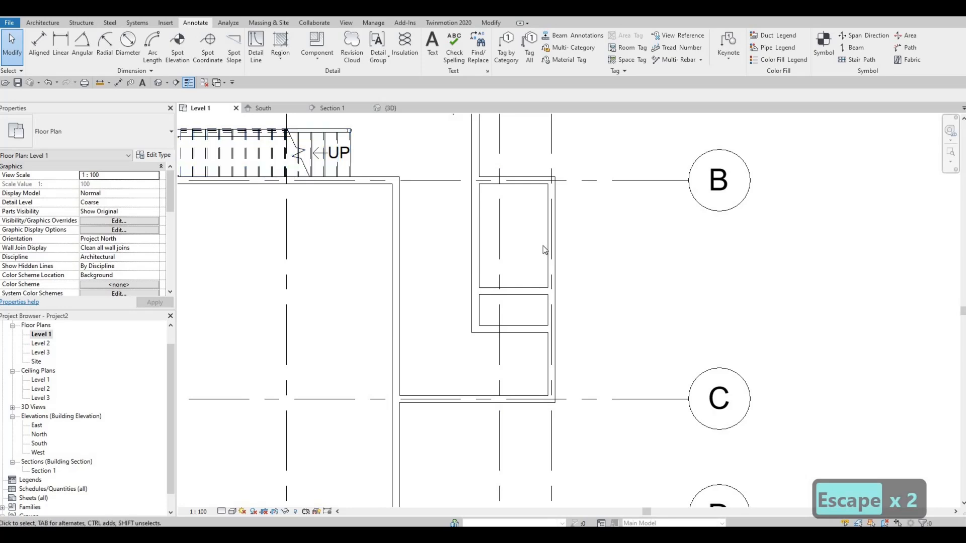
{"action": "scroll", "coordinate": [542, 246], "scroll_direction": "down", "scroll_amount": 2}
{"action": "middle_click_drag", "start_coordinate": [236, 165], "coordinate": [538, 242]}
{"action": "scroll", "coordinate": [538, 242], "scroll_direction": "up", "scroll_amount": 5}
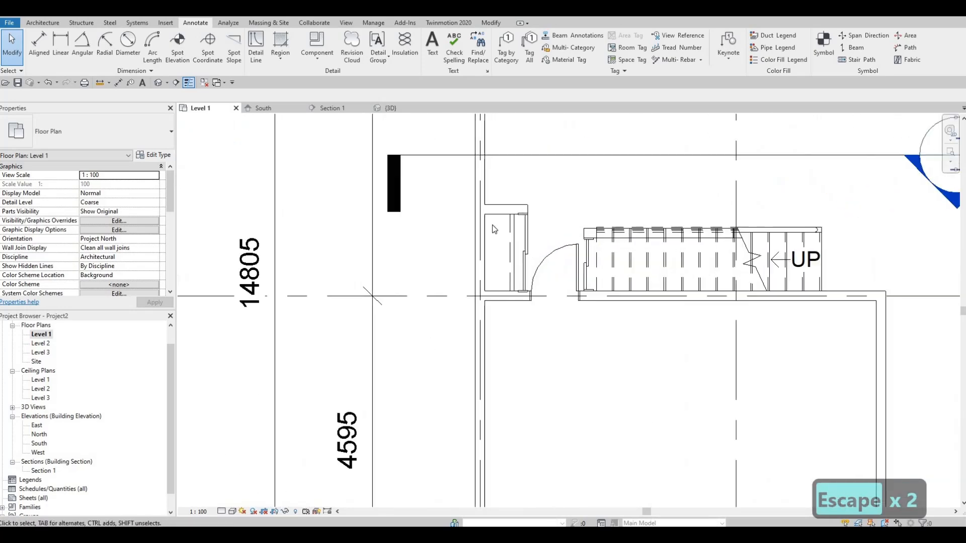
{"action": "left_click", "coordinate": [258, 45]}
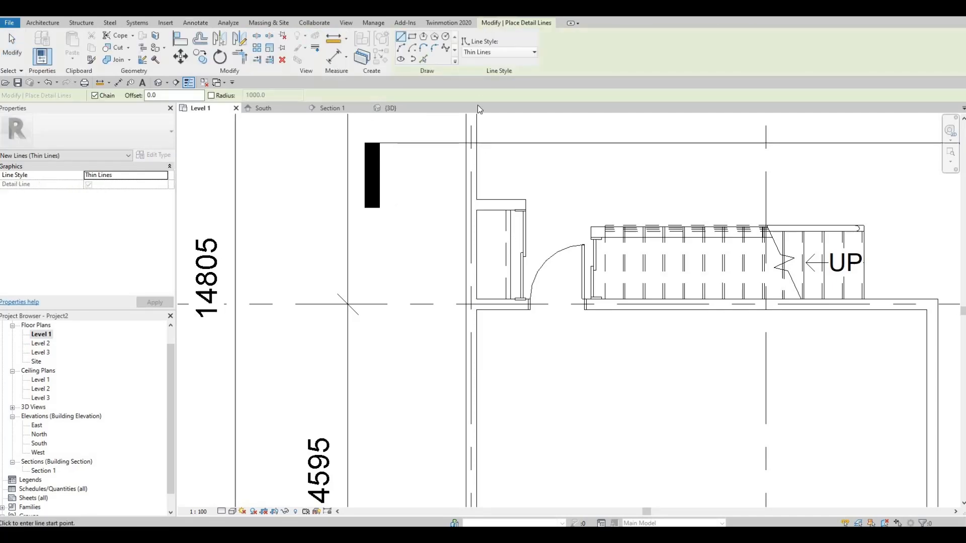
{"action": "left_click", "coordinate": [498, 52]}
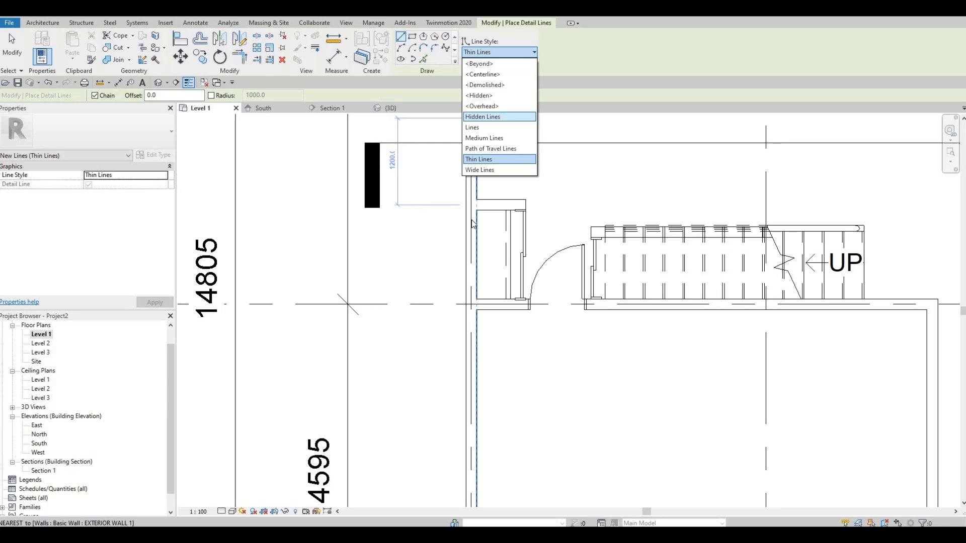
{"action": "key", "text": "Escape"}
{"action": "key", "text": "Escape"}
{"action": "key", "text": "Escape"}
{"action": "key", "text": "Escape"}
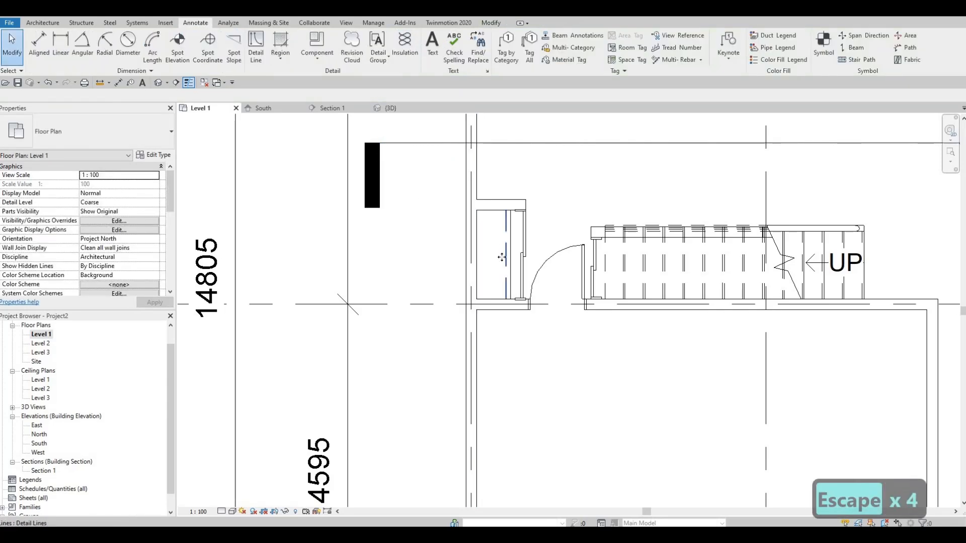
Draw a horizontal <Demolished> detail line about 1450 mm long across the narrow new closet, between its side walls, matching the existing closet's dashed line.
{"action": "left_click", "coordinate": [506, 257]}
{"action": "key", "text": "c"}
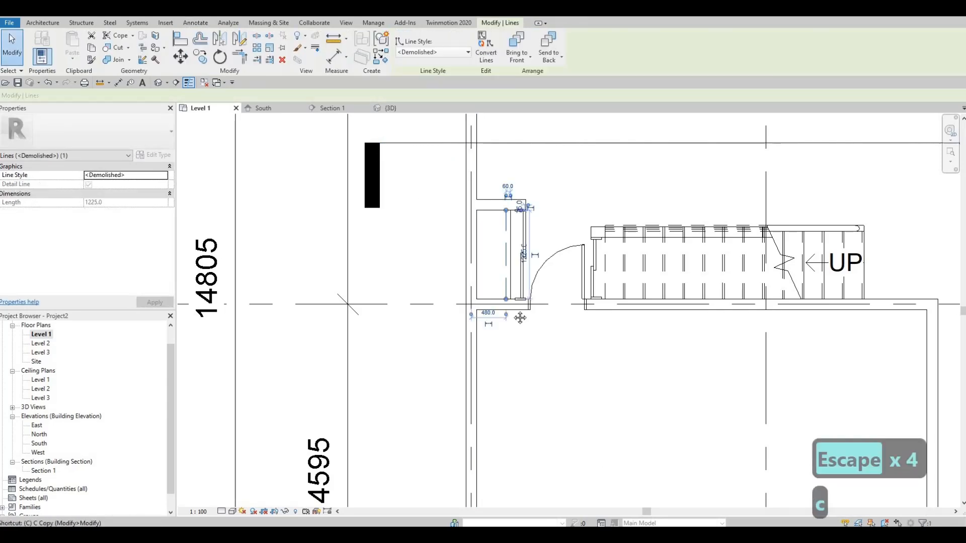
{"action": "key", "text": "s"}
{"action": "scroll", "coordinate": [689, 321], "scroll_direction": "down", "scroll_amount": 2}
{"action": "middle_click_drag", "start_coordinate": [690, 321], "coordinate": [484, 157]}
{"action": "scroll", "coordinate": [560, 332], "scroll_direction": "up", "scroll_amount": 4}
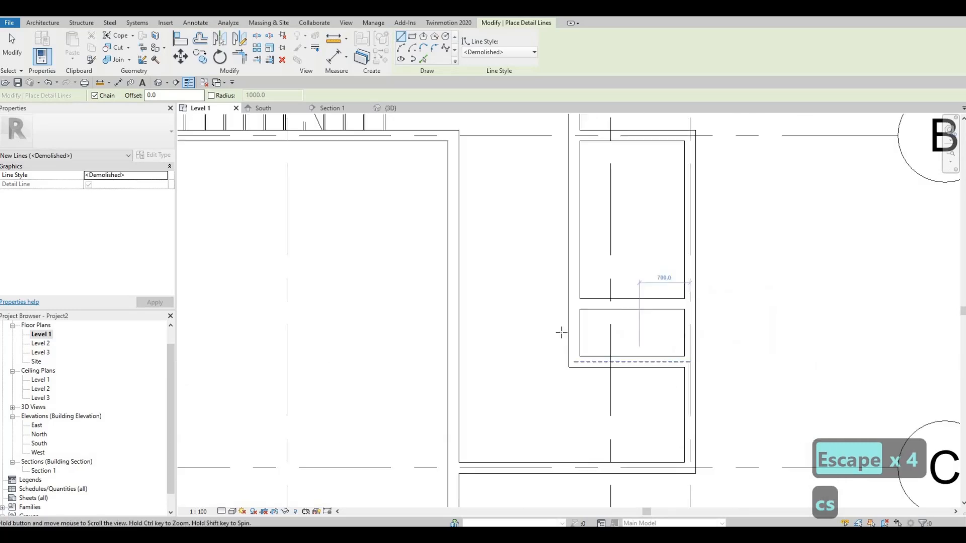
{"action": "left_click", "coordinate": [560, 335]}
{"action": "left_click", "coordinate": [726, 335]}
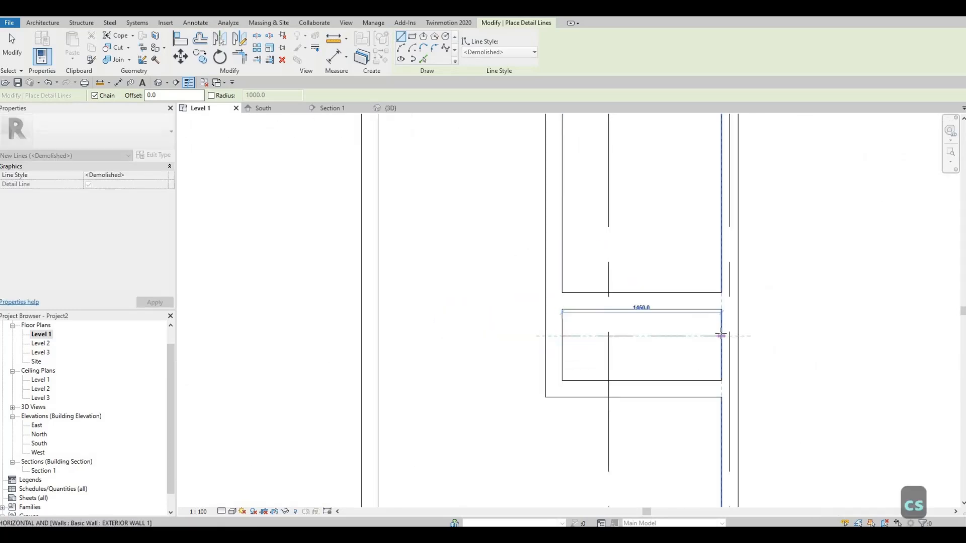
{"action": "key", "text": "Escape"}
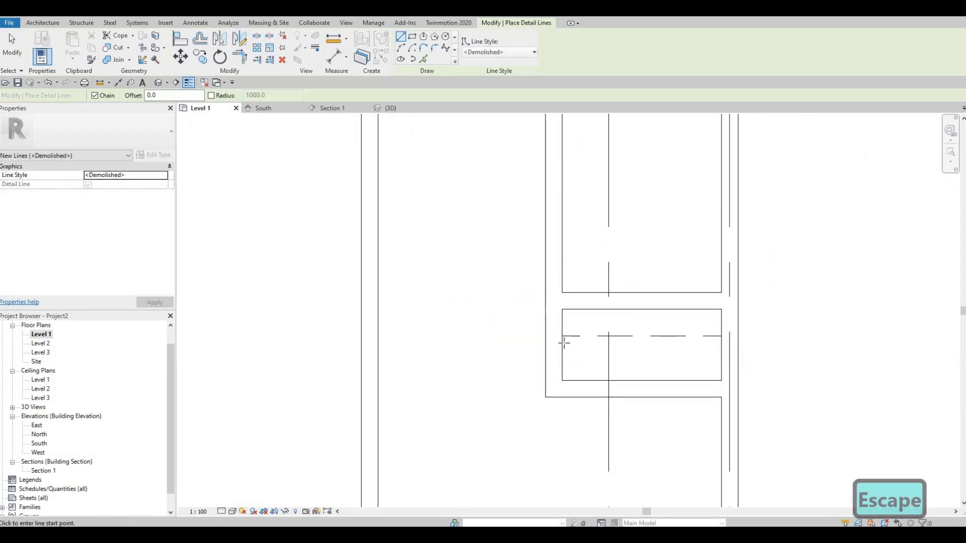
Draw a second <Demolished> detail line 1450 mm long across the narrow closet, just below and parallel to the first.
{"action": "left_click", "coordinate": [562, 343]}
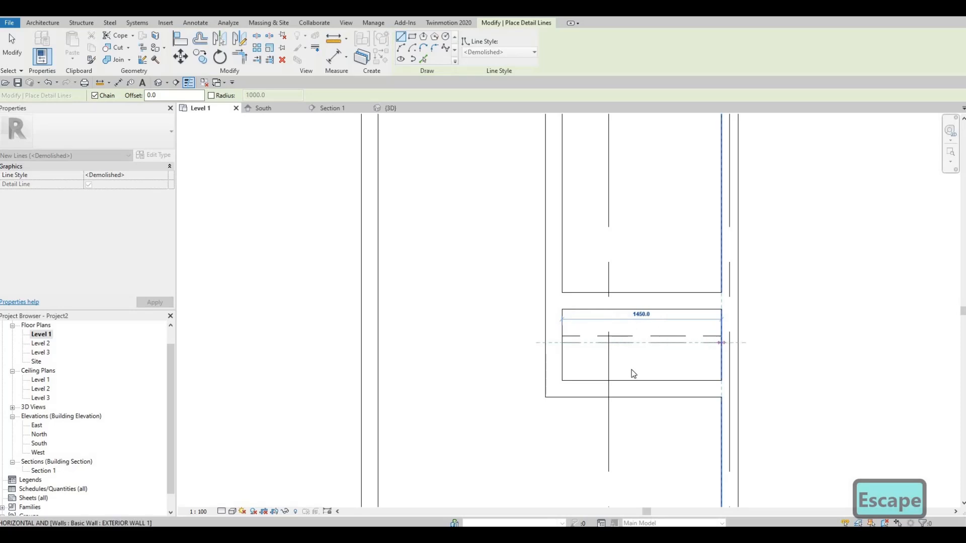
{"action": "key", "text": "Escape"}
{"action": "key", "text": "Escape"}
{"action": "scroll", "coordinate": [585, 347], "scroll_direction": "down", "scroll_amount": 2}
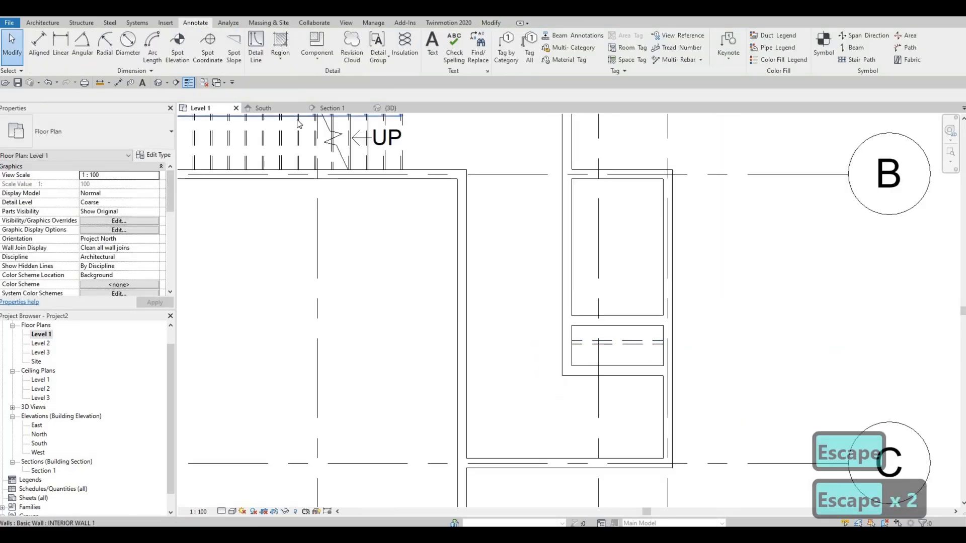
Place a M_Door-Interior-Double-Sliding-2_Panel-Wood 1200 x 2000mm door, similar to the existing closet's, midway along the narrow closet's wall facing grid C.
{"action": "scroll", "coordinate": [342, 222], "scroll_direction": "down", "scroll_amount": 1}
{"action": "middle_click_drag", "start_coordinate": [342, 222], "coordinate": [541, 315]}
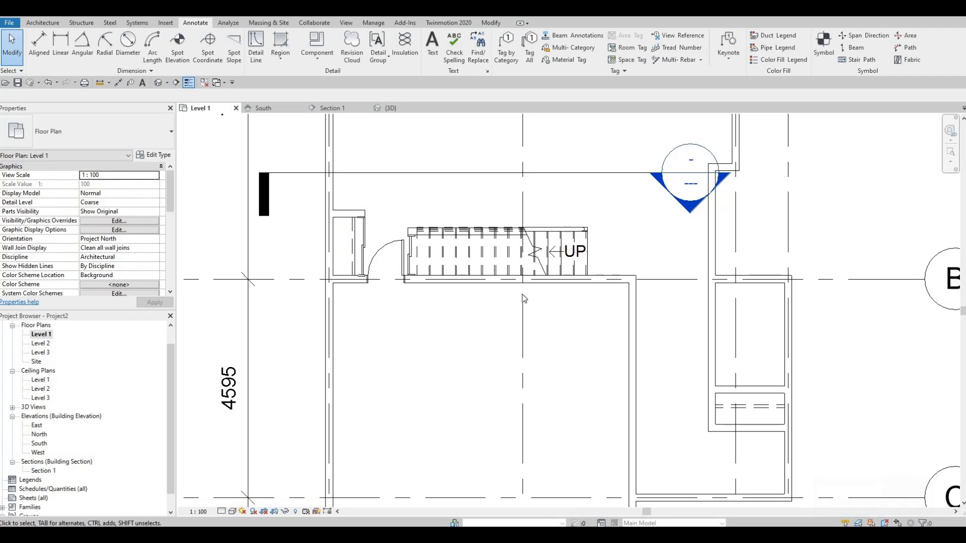
{"action": "scroll", "coordinate": [524, 313], "scroll_direction": "down", "scroll_amount": 3}
{"action": "middle_click_drag", "start_coordinate": [524, 313], "coordinate": [422, 252]}
{"action": "key", "text": "Escape"}
{"action": "scroll", "coordinate": [559, 329], "scroll_direction": "up", "scroll_amount": 3}
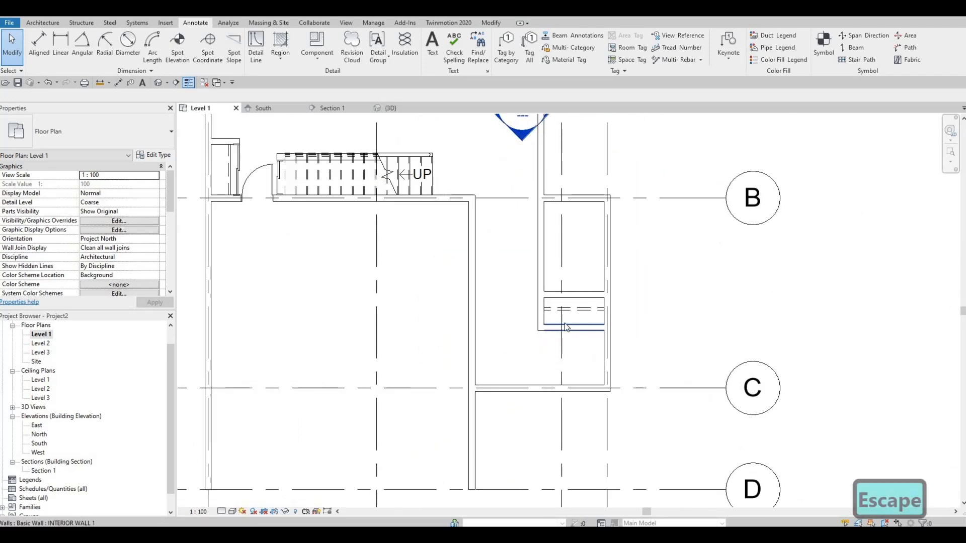
{"action": "scroll", "coordinate": [504, 307], "scroll_direction": "down", "scroll_amount": 2}
{"action": "middle_click_drag", "start_coordinate": [295, 192], "coordinate": [448, 254]}
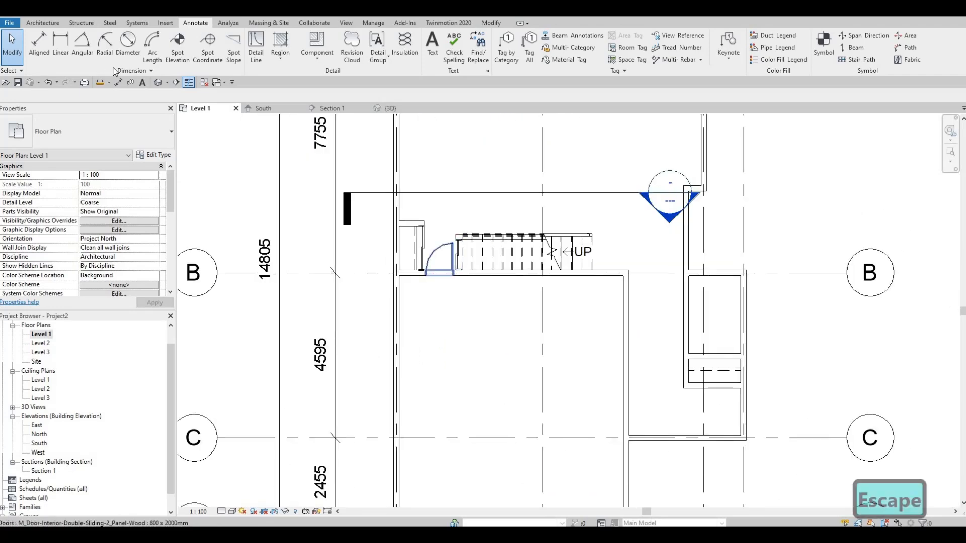
{"action": "scroll", "coordinate": [448, 254], "scroll_direction": "up", "scroll_amount": 3}
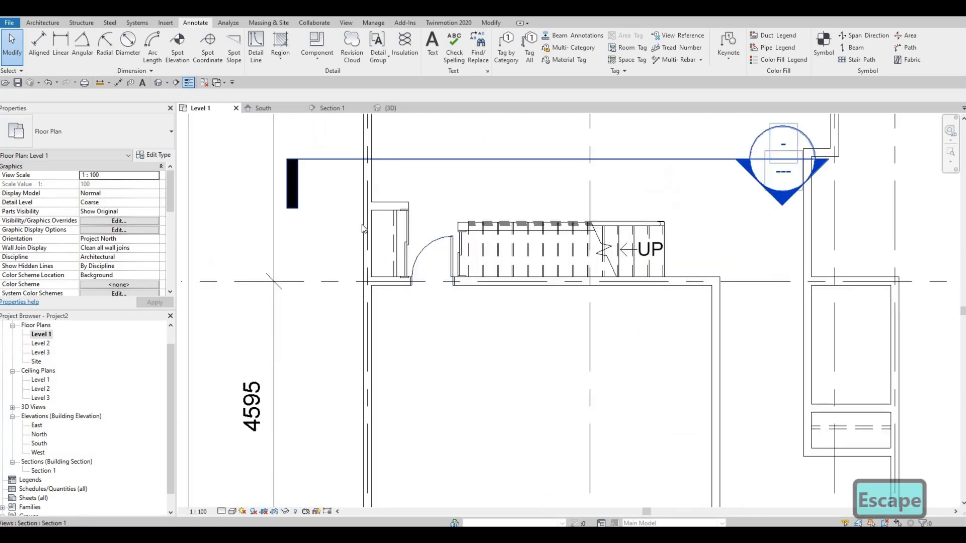
{"action": "left_click", "coordinate": [424, 263]}
{"action": "key", "text": "c"}
{"action": "key", "text": "s"}
{"action": "middle_click_drag", "start_coordinate": [662, 491], "coordinate": [532, 313]}
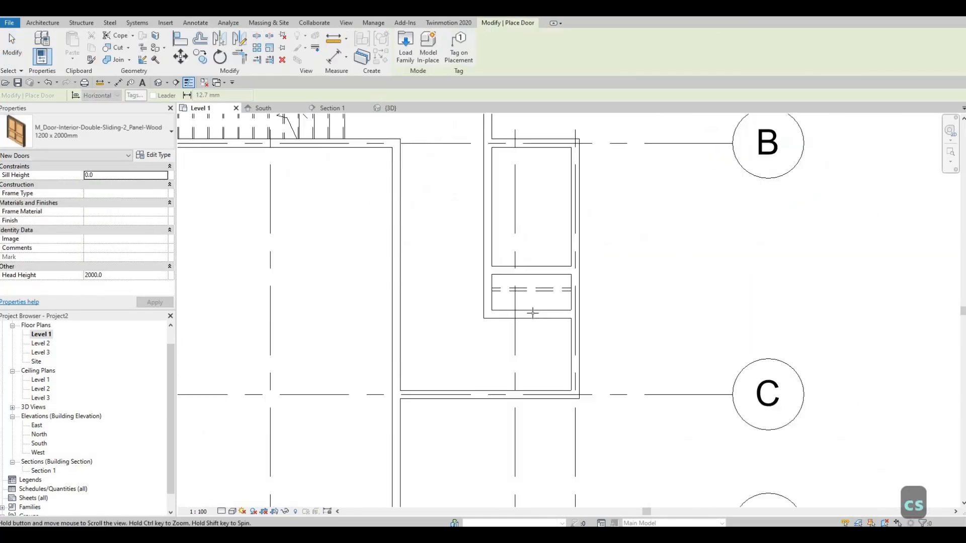
{"action": "scroll", "coordinate": [532, 313], "scroll_direction": "up", "scroll_amount": 3}
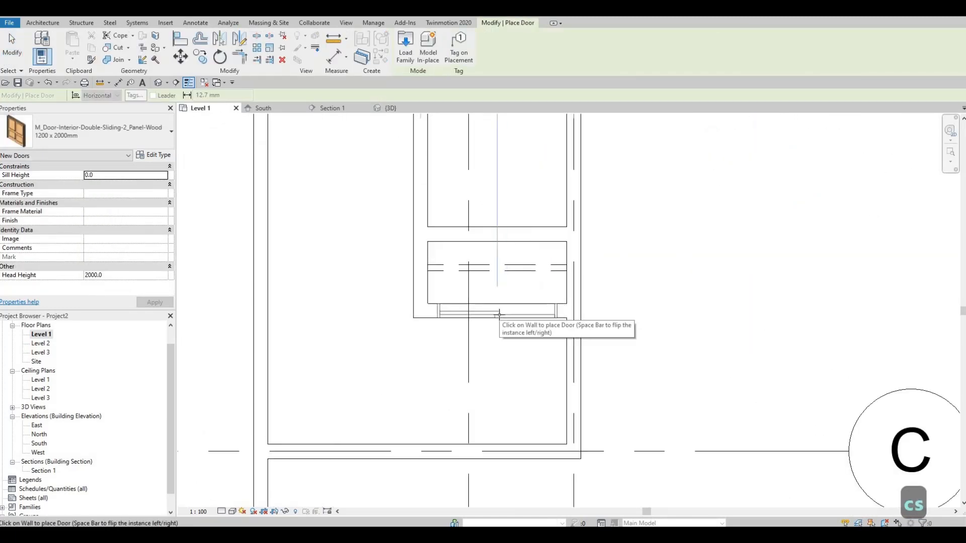
{"action": "key", "text": "Escape"}
{"action": "key", "text": "Escape"}
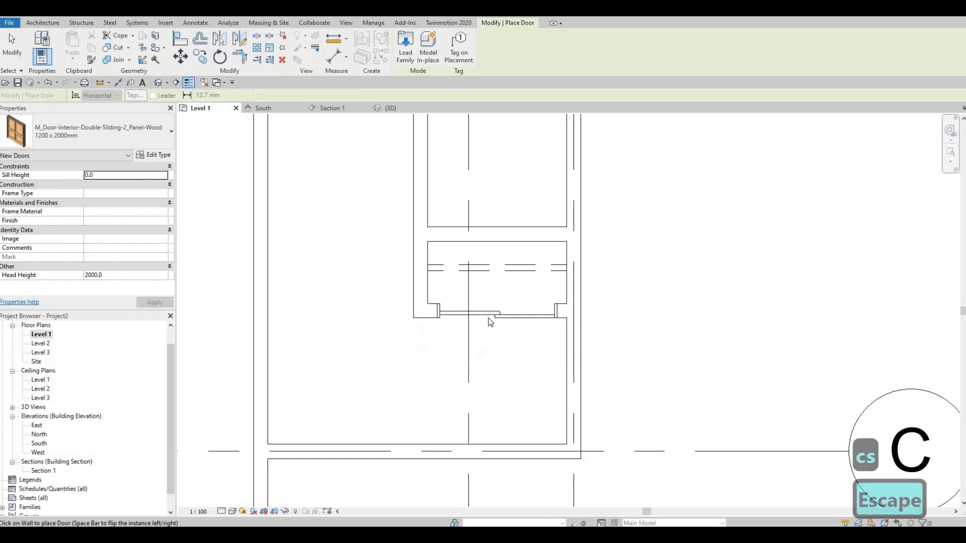
Try the 1200 x 2100mm and 1500 x 2000mm types on the new closet sliding door and return it to 1200 x 2000mm.
{"action": "left_click", "coordinate": [491, 318]}
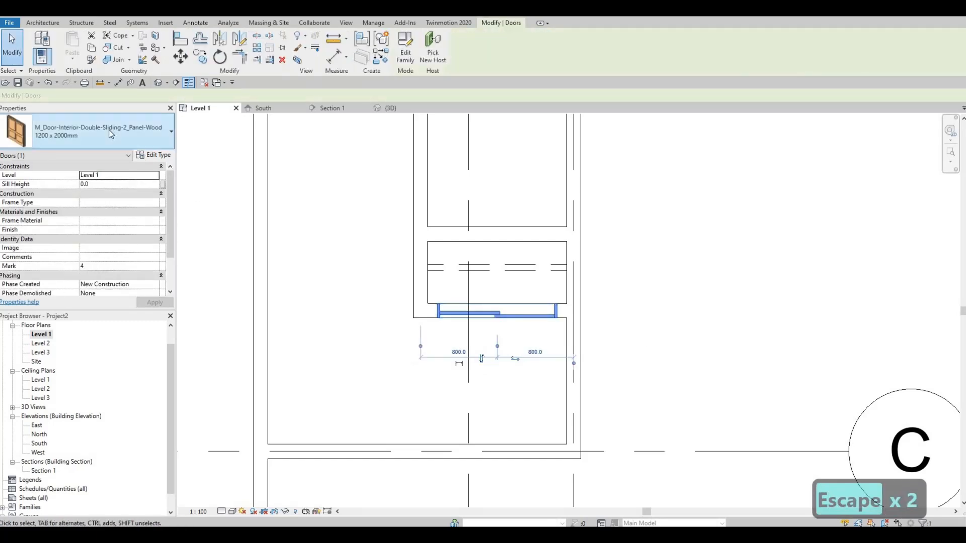
{"action": "left_click", "coordinate": [101, 144]}
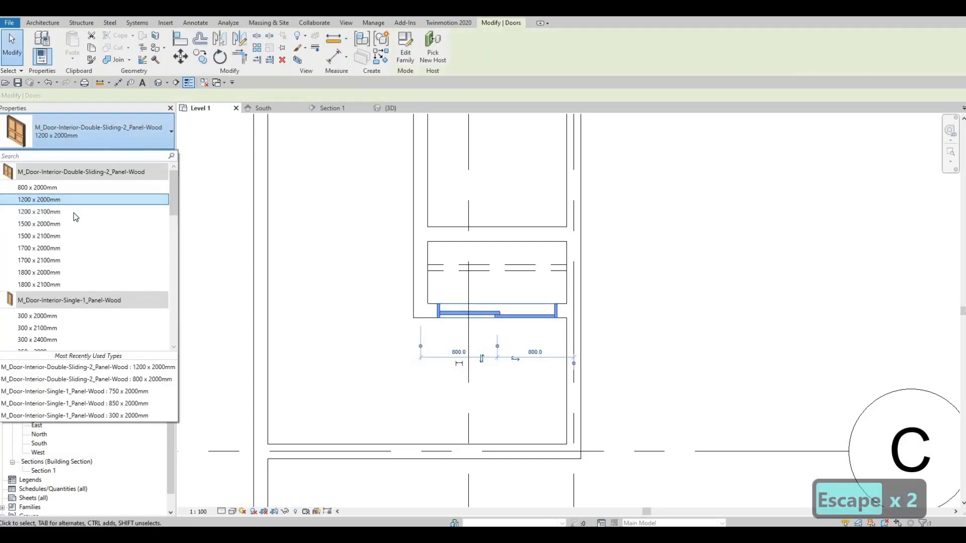
{"action": "left_click", "coordinate": [101, 215]}
{"action": "left_click", "coordinate": [67, 144]}
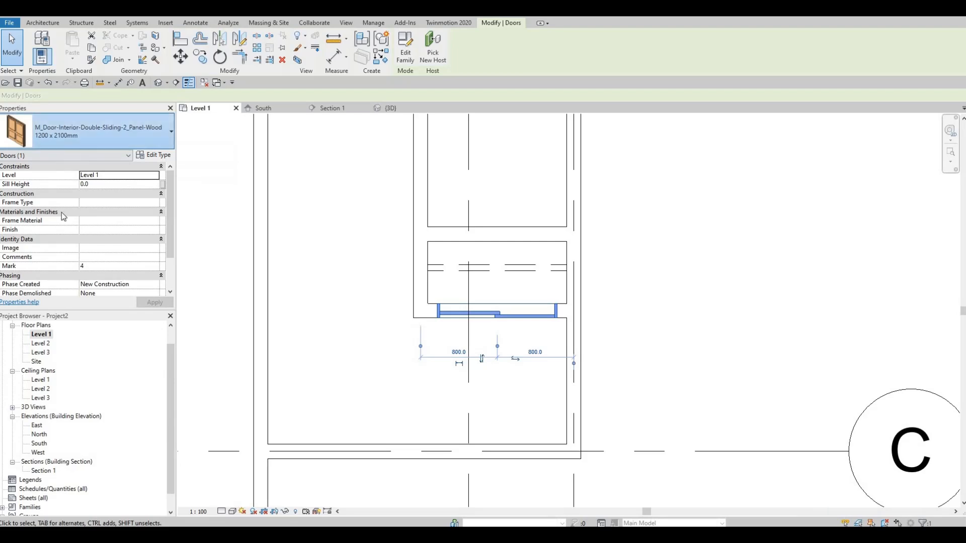
{"action": "mouse_move", "coordinate": [58, 213]}
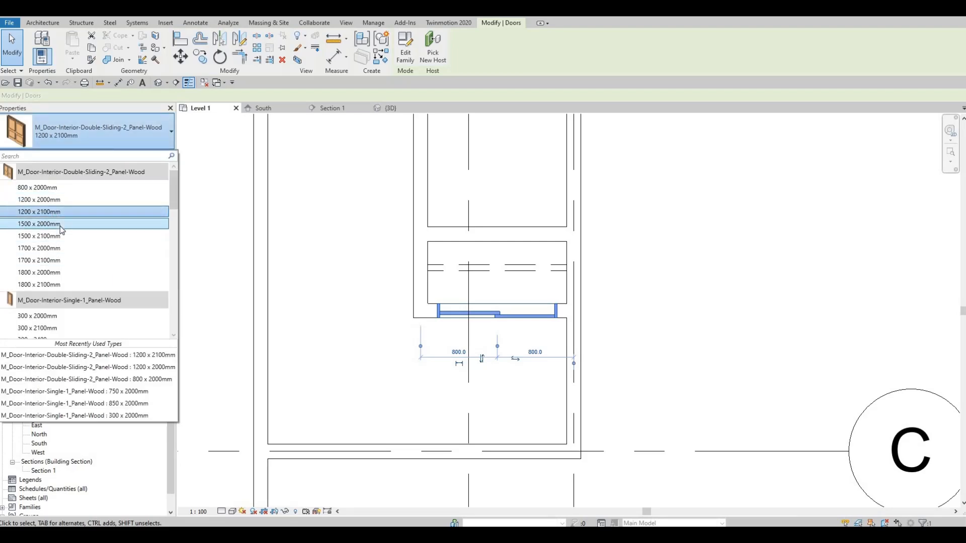
{"action": "left_click", "coordinate": [61, 226]}
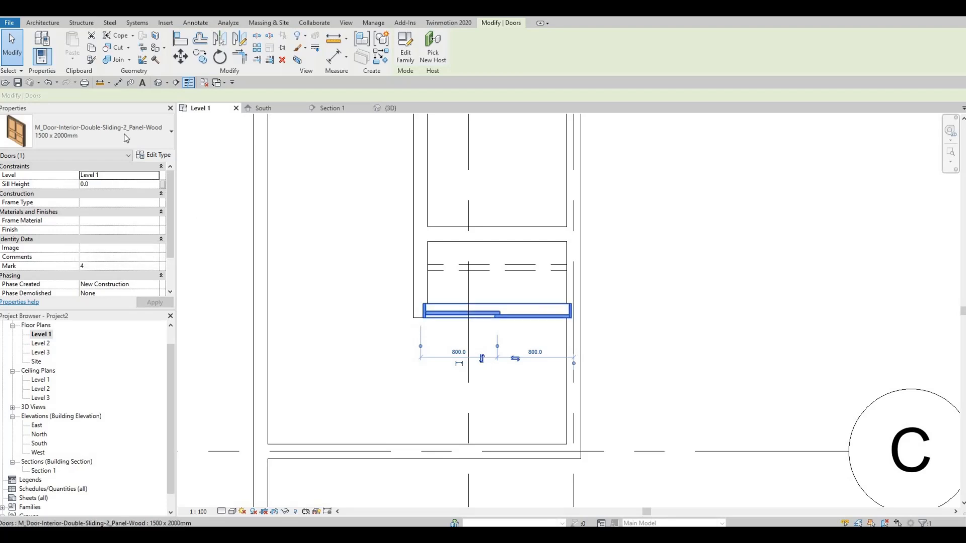
{"action": "left_click", "coordinate": [75, 133]}
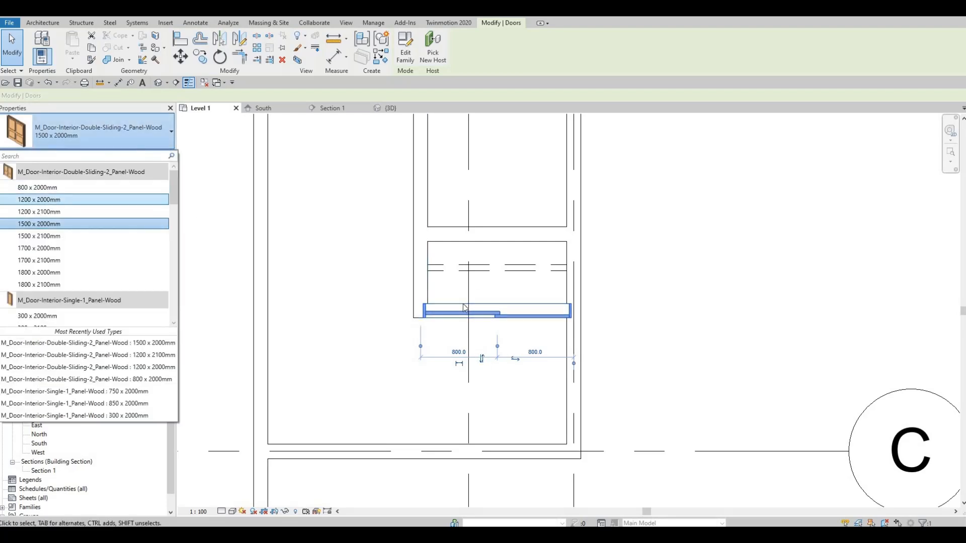
{"action": "left_click", "coordinate": [51, 200]}
{"action": "key", "text": "Escape"}
{"action": "key", "text": "Escape"}
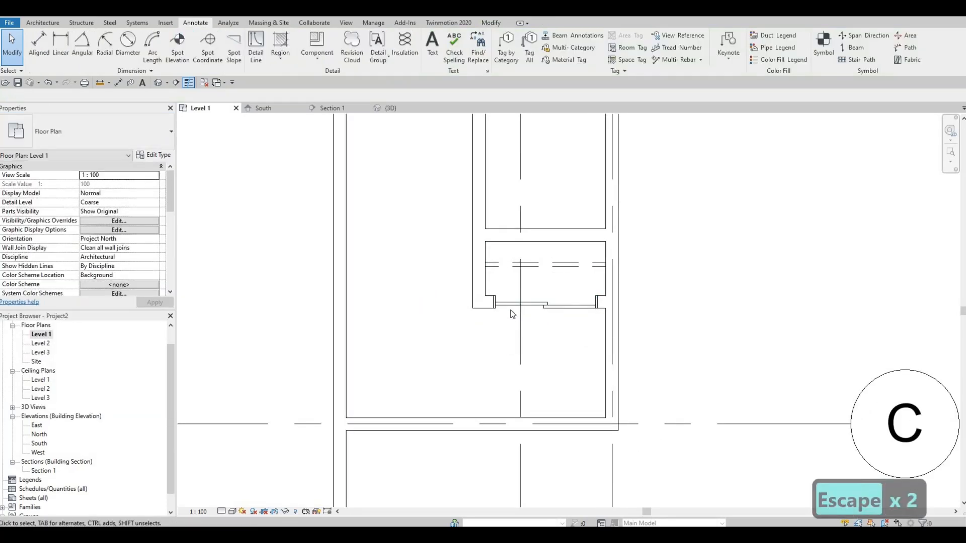
Nudge the closet's sliding door away from the exterior wall, to 780 mm from the inner side wall and 820 mm from the exterior wall.
{"action": "left_click", "coordinate": [511, 305]}
{"action": "left_click_drag", "start_coordinate": [513, 308], "coordinate": [510, 310]}
{"action": "key", "text": "Right"}
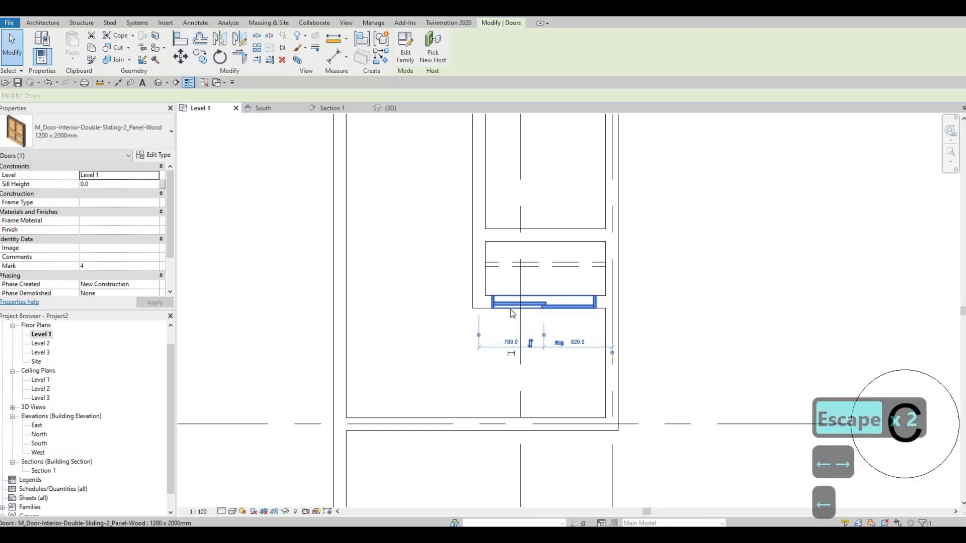
{"action": "key", "text": "Escape"}
{"action": "key", "text": "Escape"}
{"action": "key", "text": "Escape"}
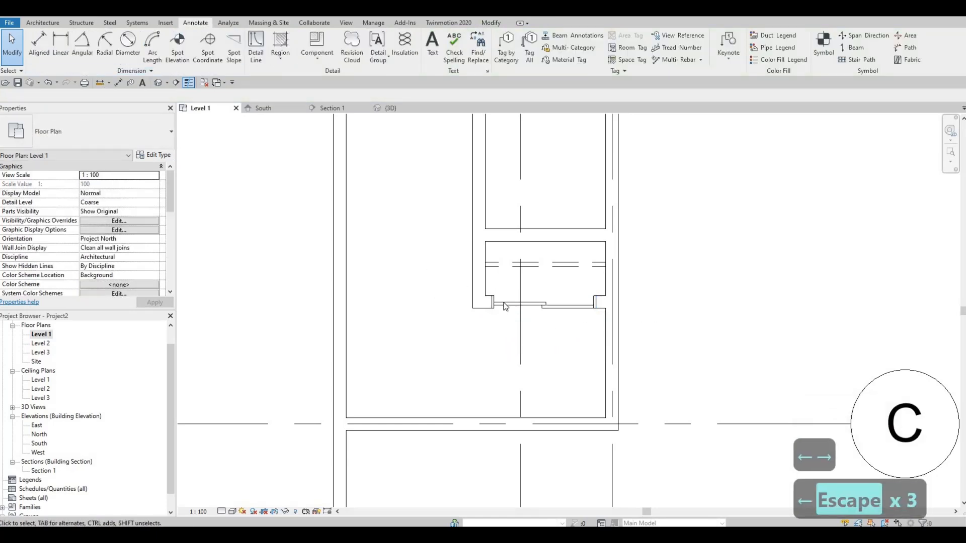
{"action": "left_click", "coordinate": [505, 305]}
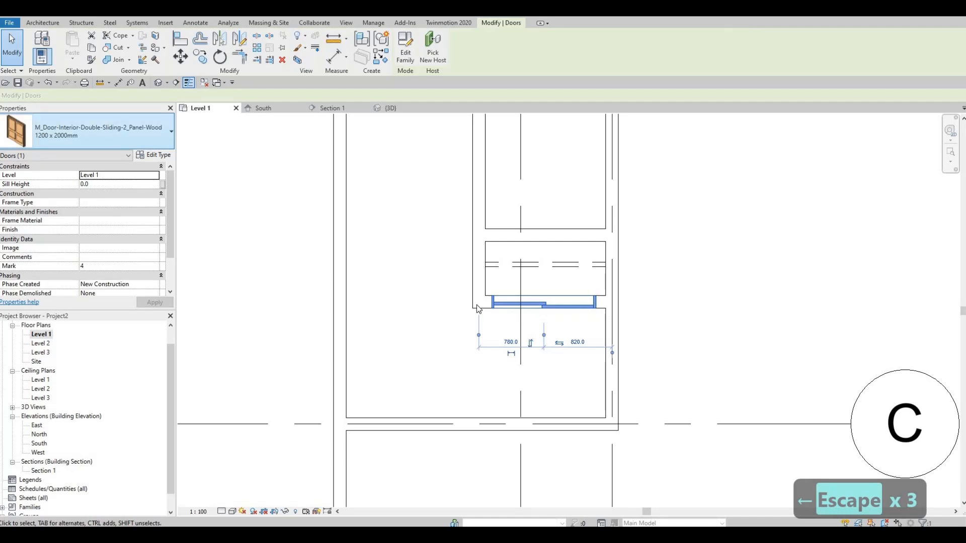
{"action": "middle_click_drag", "start_coordinate": [475, 297], "coordinate": [482, 292]}
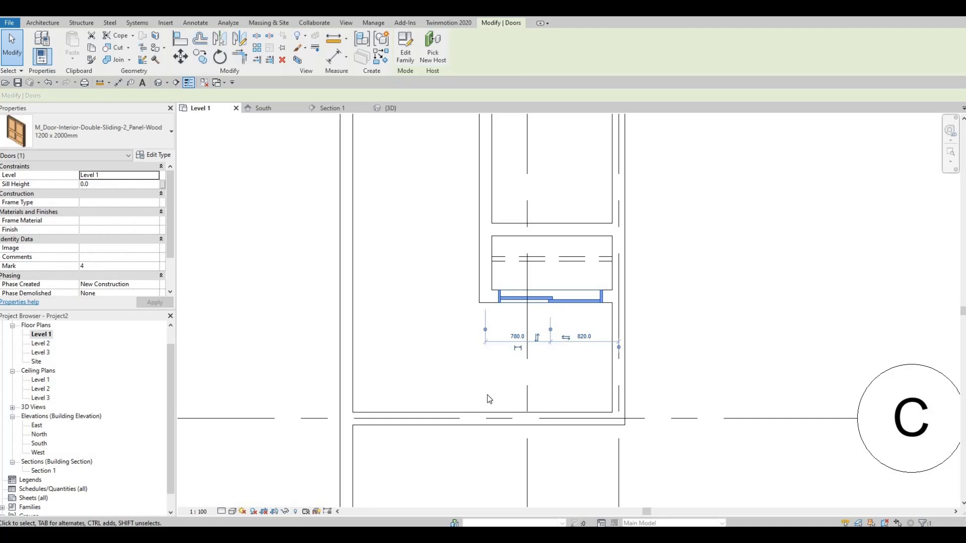
{"action": "key", "text": "Escape"}
Preview the Residential door families and open M_Door-Exterior-Double-Full Glass-Wood_Clad.rfa for loading into the project.
{"action": "scroll", "coordinate": [505, 395], "scroll_direction": "down", "scroll_amount": 2}
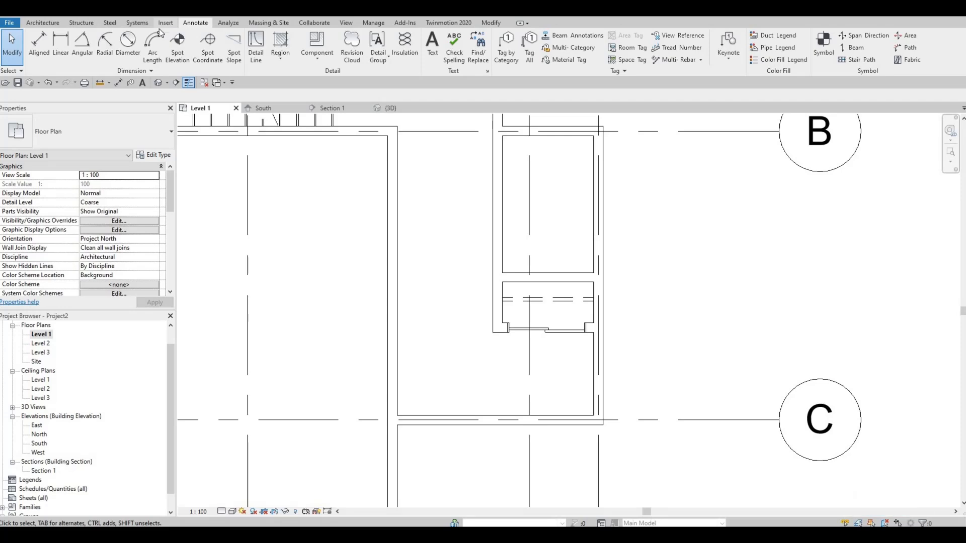
{"action": "left_click", "coordinate": [164, 24]}
{"action": "left_click", "coordinate": [413, 48]}
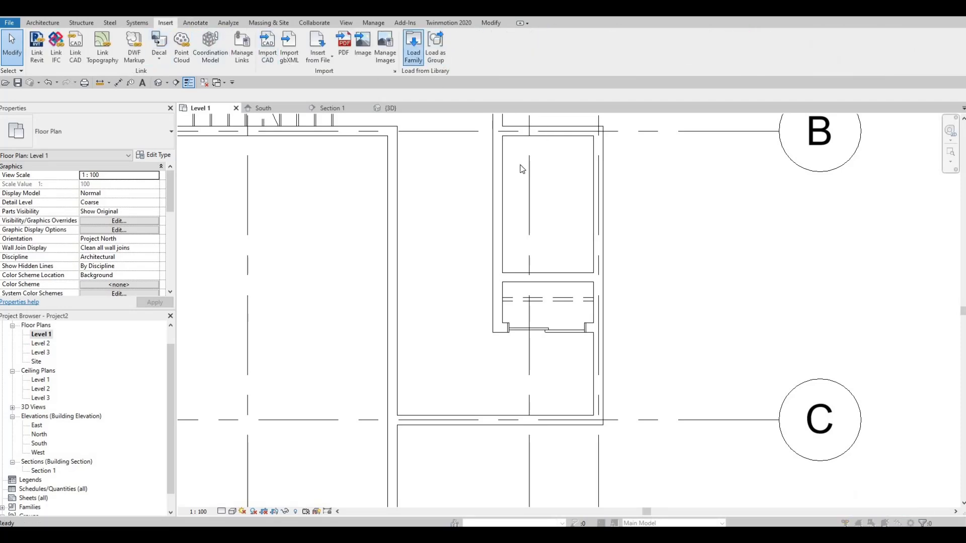
{"action": "left_click", "coordinate": [426, 241]}
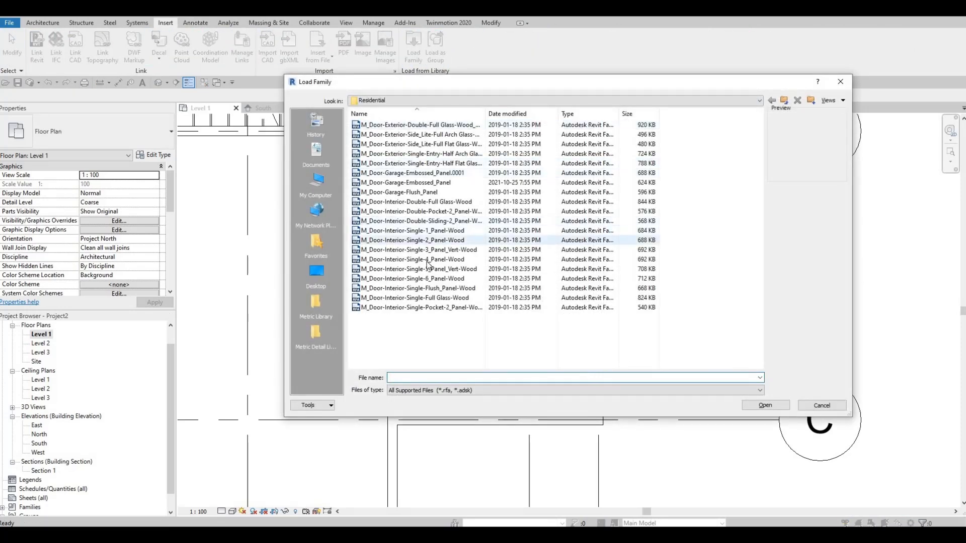
{"action": "left_click", "coordinate": [400, 145]}
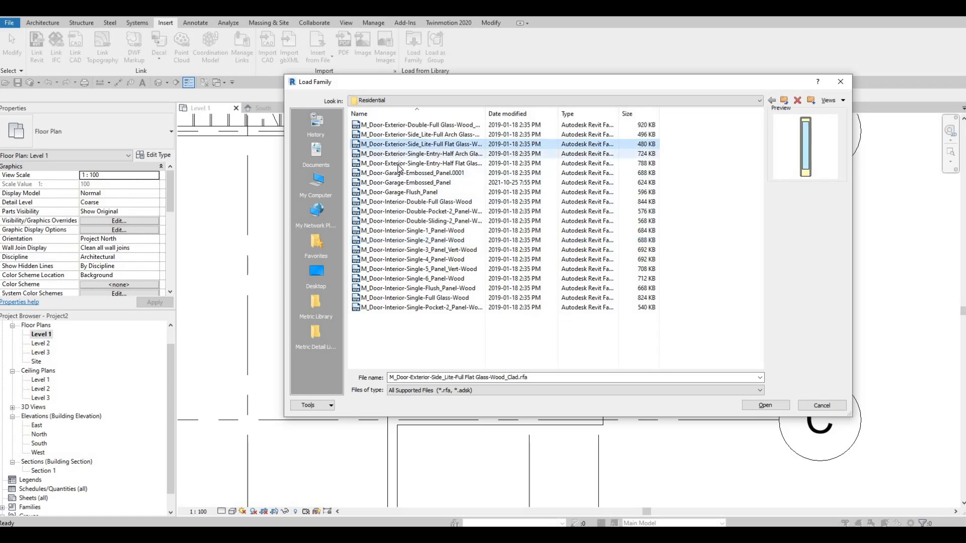
{"action": "left_click", "coordinate": [399, 155]}
{"action": "left_click", "coordinate": [398, 164]}
{"action": "left_click", "coordinate": [399, 182]}
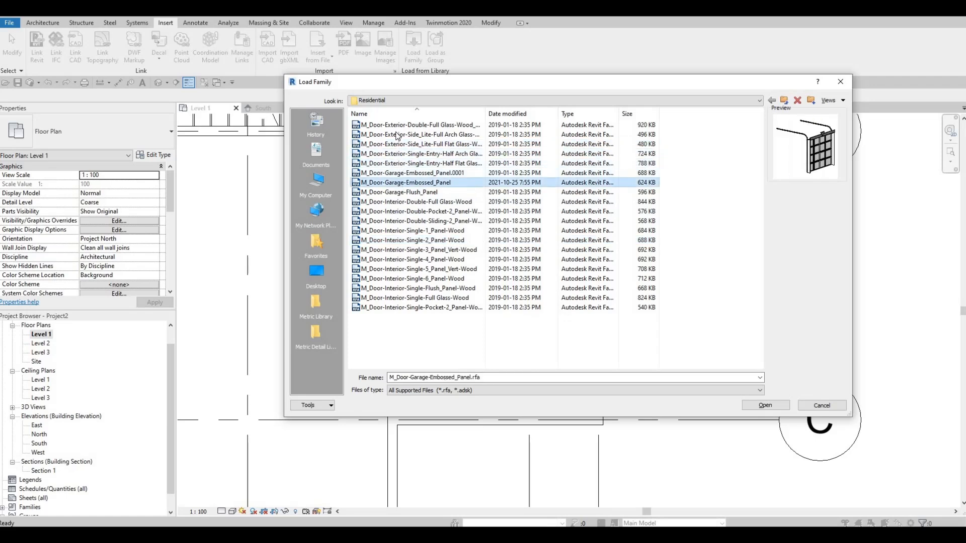
{"action": "left_click", "coordinate": [397, 135]}
{"action": "left_click", "coordinate": [402, 126]}
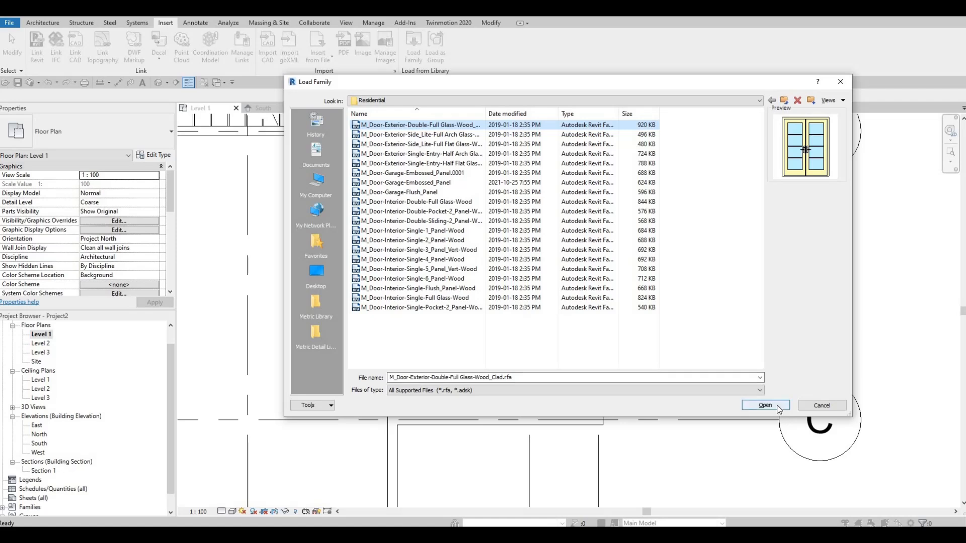
{"action": "left_click", "coordinate": [747, 407]}
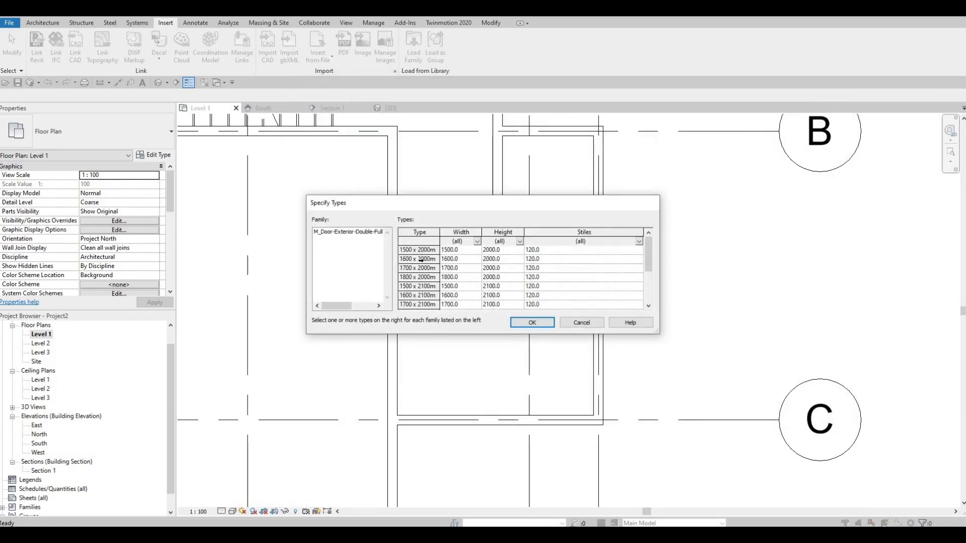
Load all types of the exterior double glass door family, from 1500 x 2000mm through 1800 x 2400mm.
{"action": "left_click", "coordinate": [430, 251]}
{"action": "scroll", "coordinate": [427, 277], "scroll_direction": "down", "scroll_amount": 3}
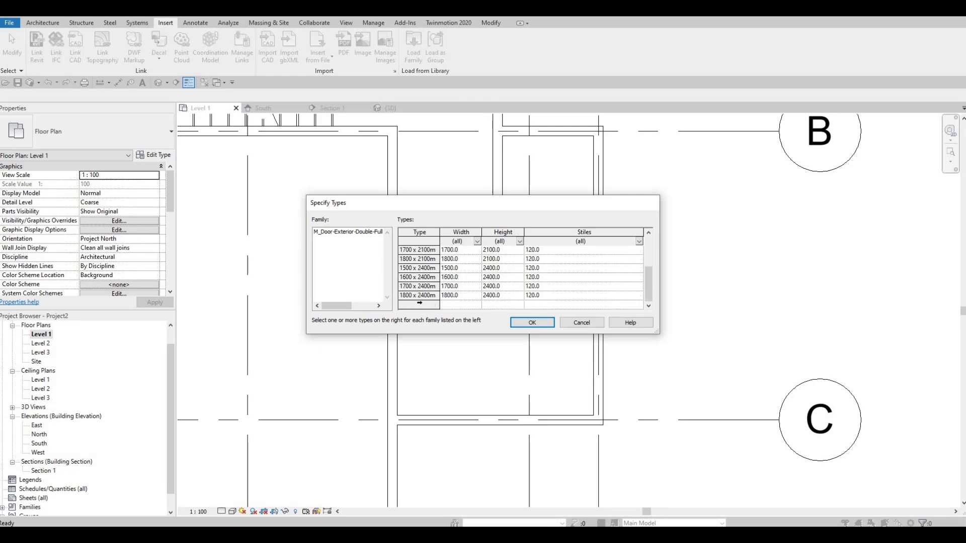
{"action": "left_click", "coordinate": [451, 298], "text": "shift"}
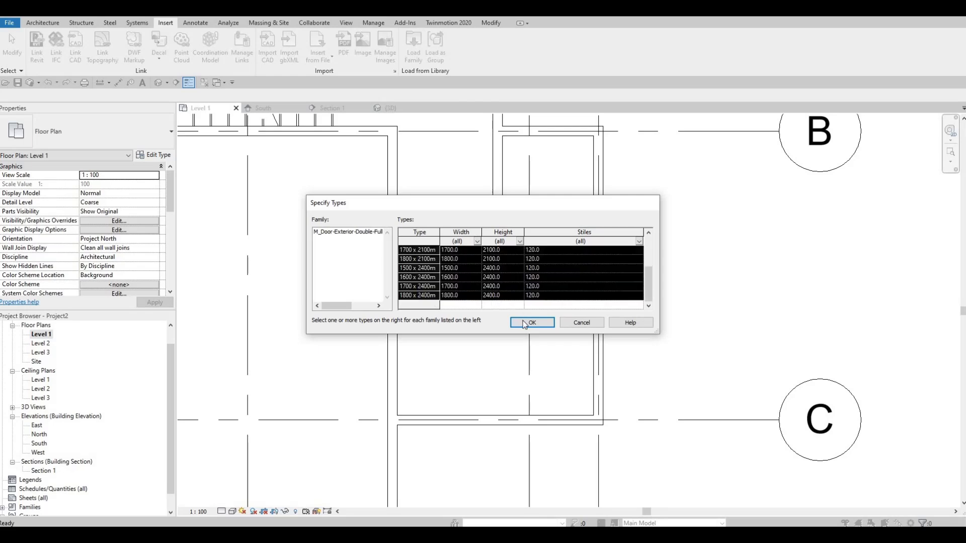
{"action": "left_click", "coordinate": [523, 323]}
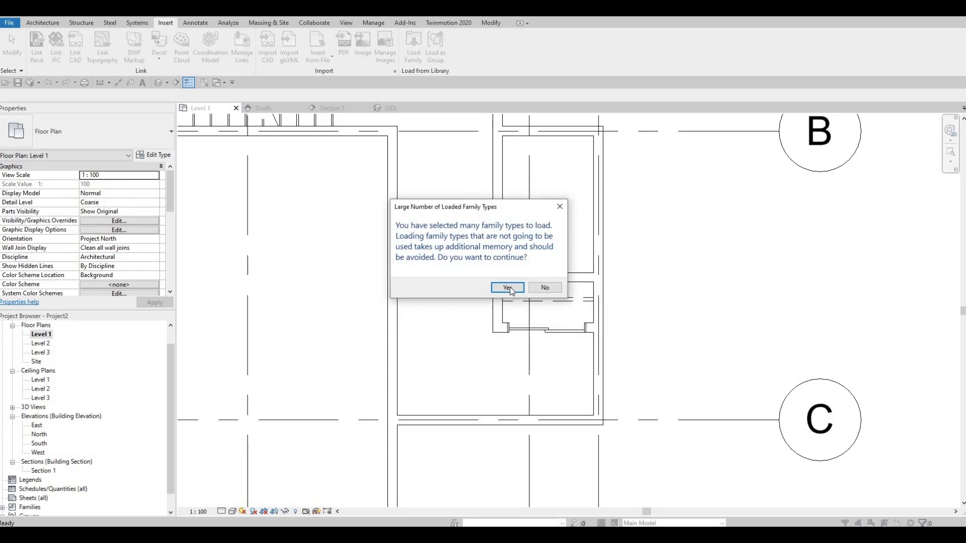
{"action": "left_click", "coordinate": [507, 288]}
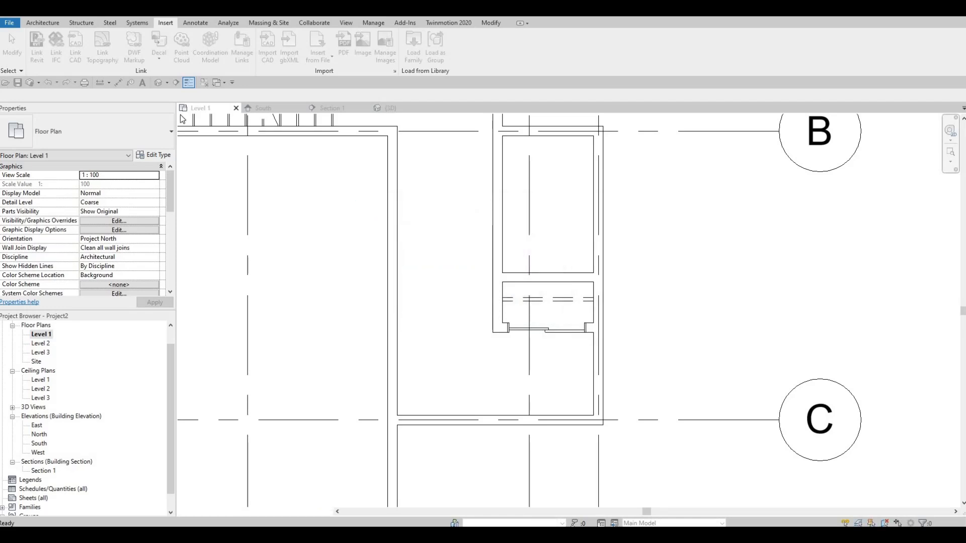
Place a 1500 x 2000mm exterior double full-glass door in the exterior wall on grid C, swinging into the room.
{"action": "left_click", "coordinate": [42, 23]}
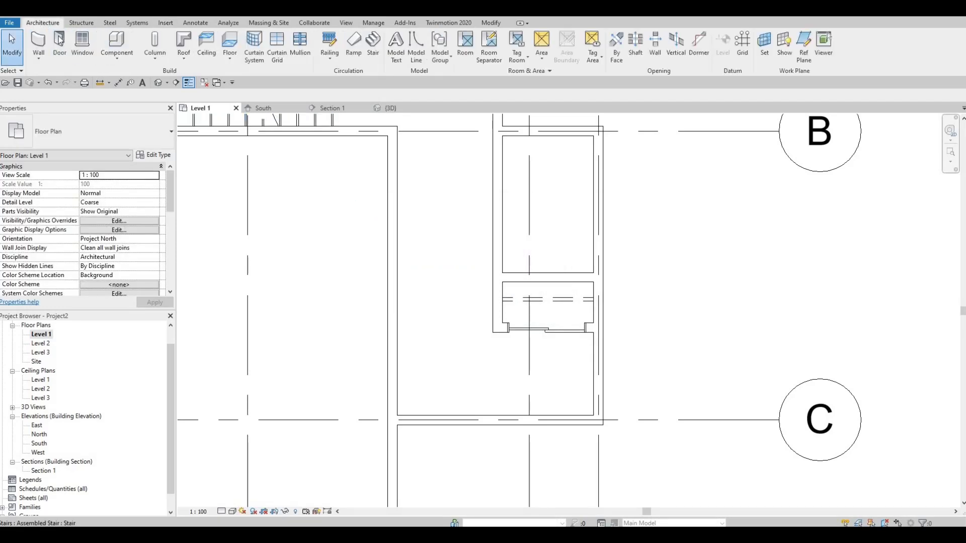
{"action": "left_click", "coordinate": [59, 44]}
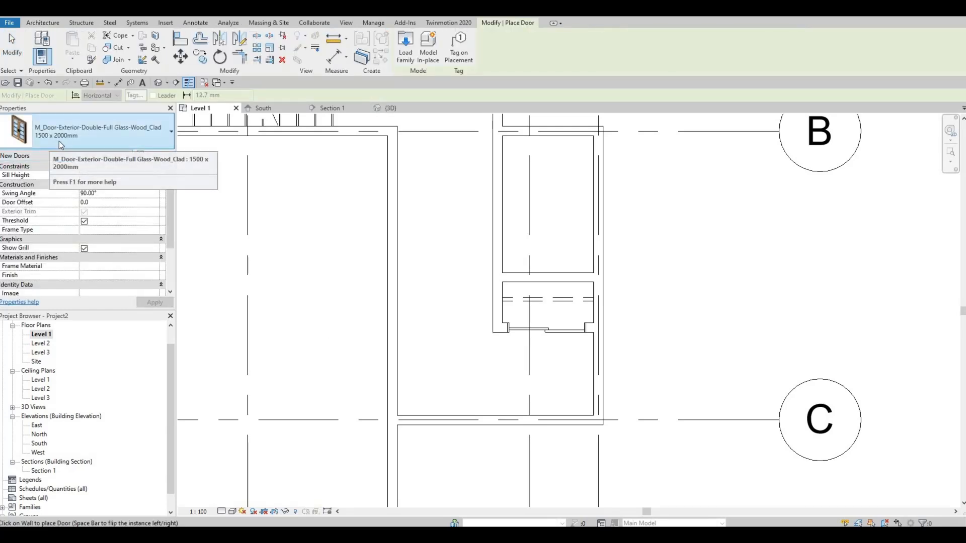
{"action": "left_click", "coordinate": [466, 419]}
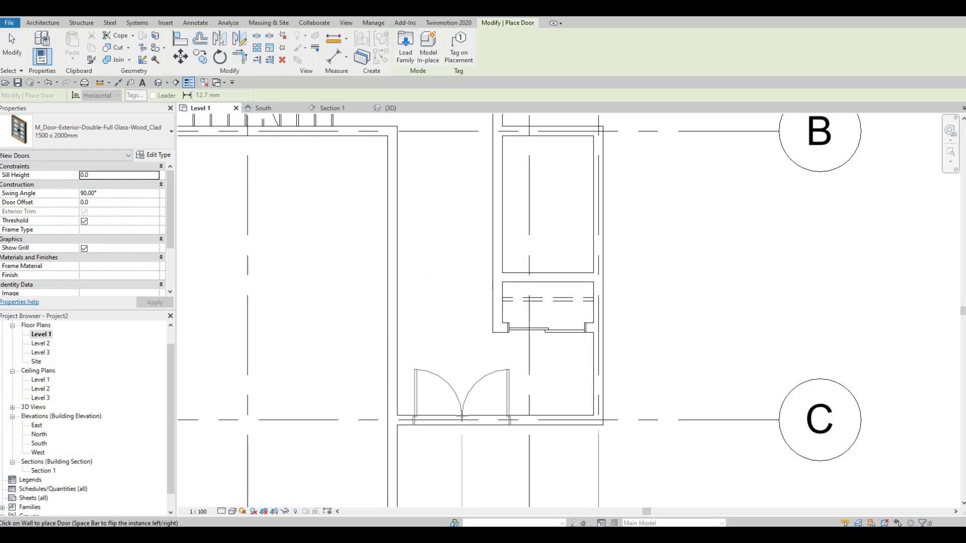
{"action": "scroll", "coordinate": [485, 414], "scroll_direction": "up", "scroll_amount": 1}
{"action": "scroll", "coordinate": [467, 414], "scroll_direction": "down", "scroll_amount": 1}
{"action": "key", "text": "Escape"}
{"action": "key", "text": "Escape"}
{"action": "key", "text": "Escape"}
Move the exterior double door along the grid C wall, about 1570 mm from the long interior wall and 1700 mm from the outer wall.
{"action": "mouse_move", "coordinate": [485, 414]}
{"action": "middle_mouse_down"}
{"action": "mouse_move", "coordinate": [474, 383]}
{"action": "mouse_move", "coordinate": [469, 410]}
{"action": "middle_mouse_up"}
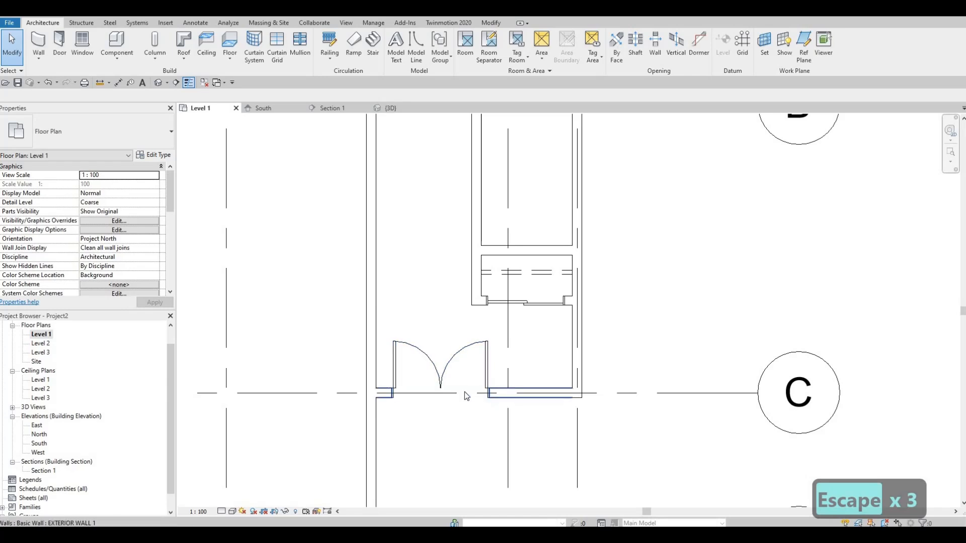
{"action": "left_click", "coordinate": [498, 371]}
{"action": "left_click_drag", "start_coordinate": [497, 372], "coordinate": [485, 393]}
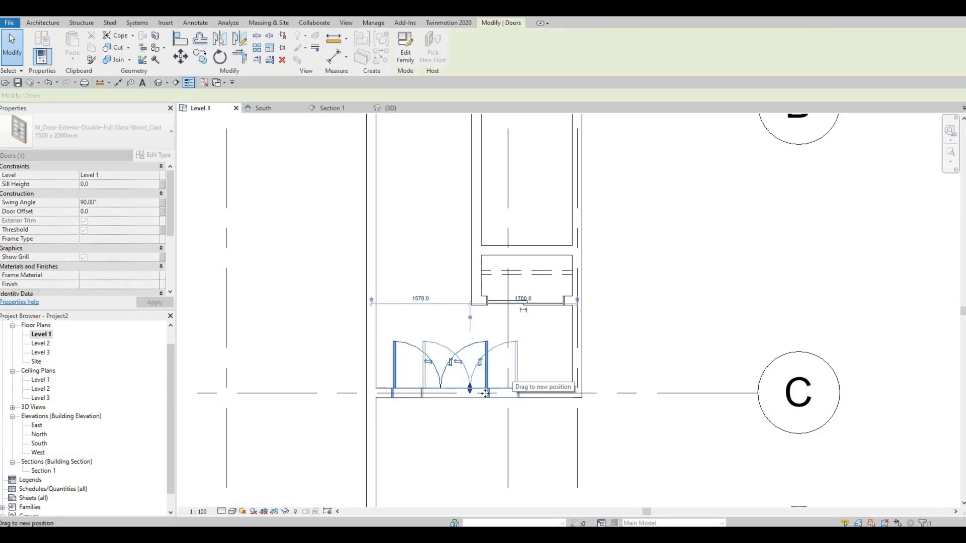
{"action": "key", "text": "Escape"}
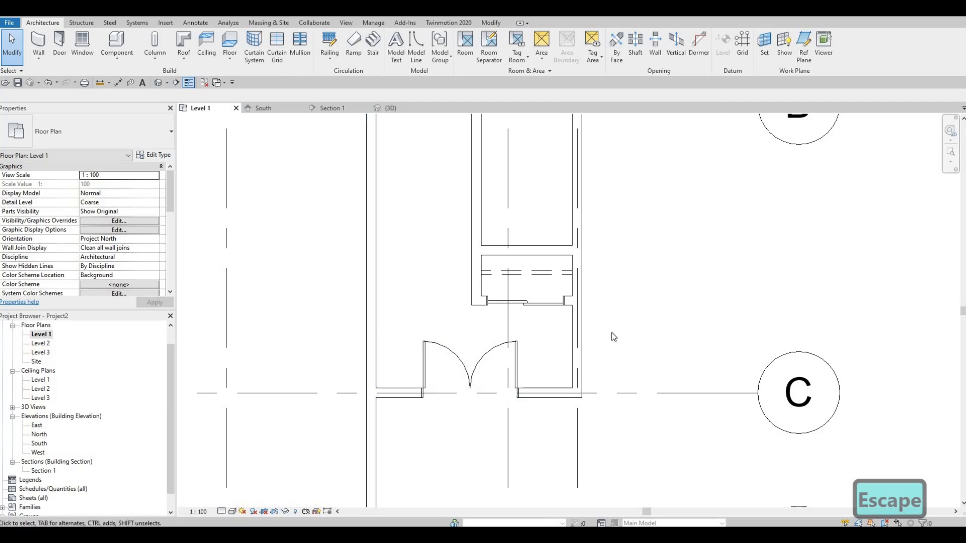
Nudge the exterior double door toward the outer wall, to 1750 mm from the long interior wall and 1520 mm from the outer wall.
{"action": "scroll", "coordinate": [593, 312], "scroll_direction": "down", "scroll_amount": 2}
{"action": "scroll", "coordinate": [595, 369], "scroll_direction": "down", "scroll_amount": 3}
{"action": "scroll", "coordinate": [603, 352], "scroll_direction": "up", "scroll_amount": 2}
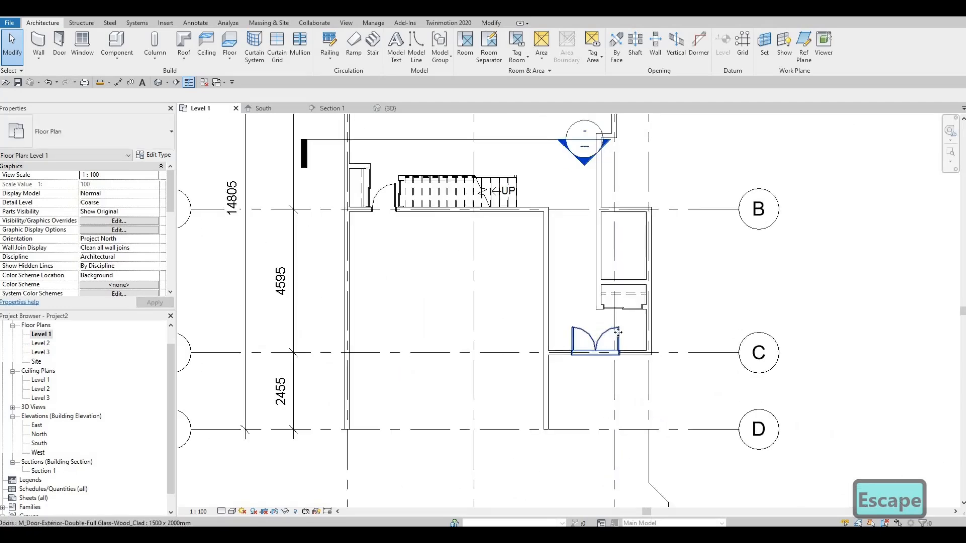
{"action": "left_click", "coordinate": [618, 332]}
{"action": "key", "text": "Right"}
{"action": "key", "text": "Right"}
{"action": "key", "text": "Right"}
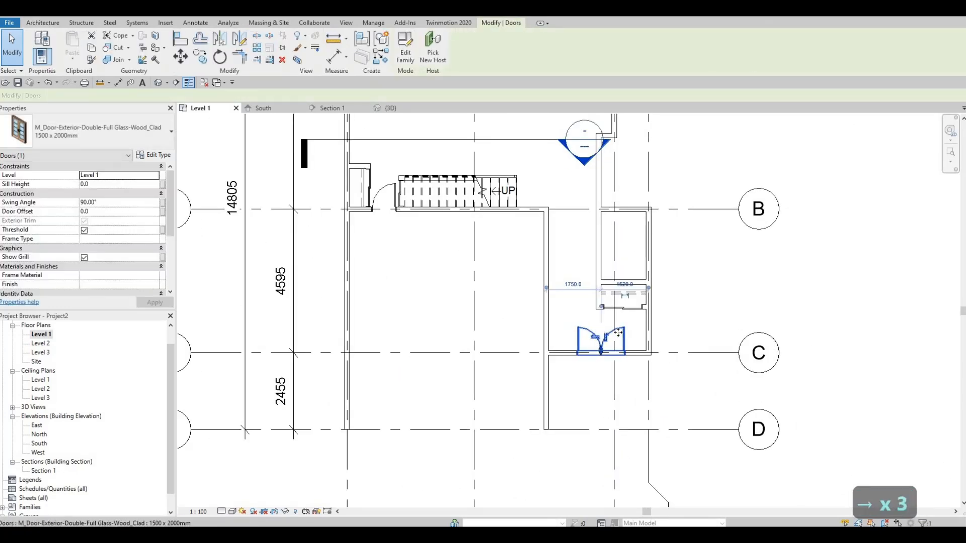
{"action": "key", "text": "Escape"}
{"action": "key", "text": "Escape"}
Place a matching 750 x 2000mm interior single-panel door centred in the small room's side wall between grids B and C, swinging inward.
{"action": "scroll", "coordinate": [572, 306], "scroll_direction": "down", "scroll_amount": 2}
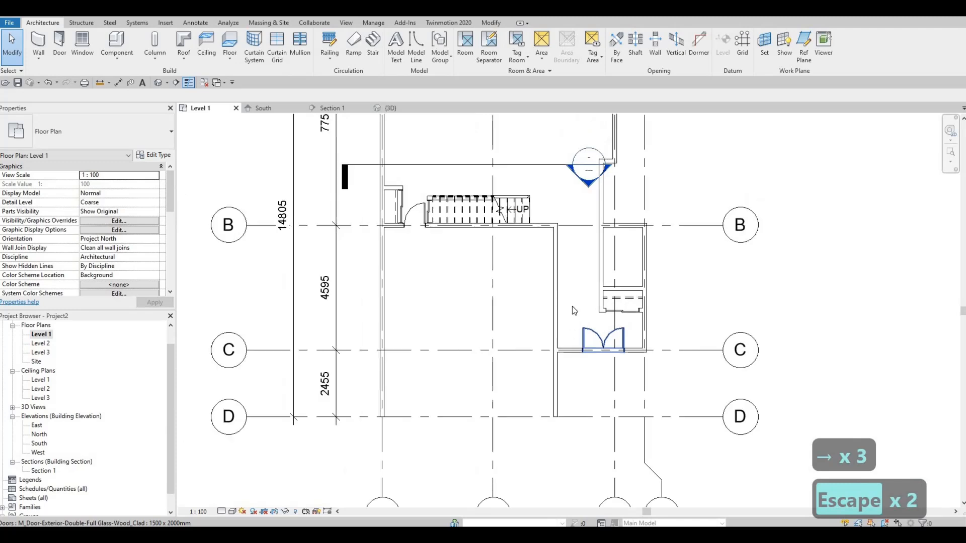
{"action": "scroll", "coordinate": [565, 274], "scroll_direction": "up", "scroll_amount": 2}
{"action": "scroll", "coordinate": [566, 274], "scroll_direction": "up", "scroll_amount": 2}
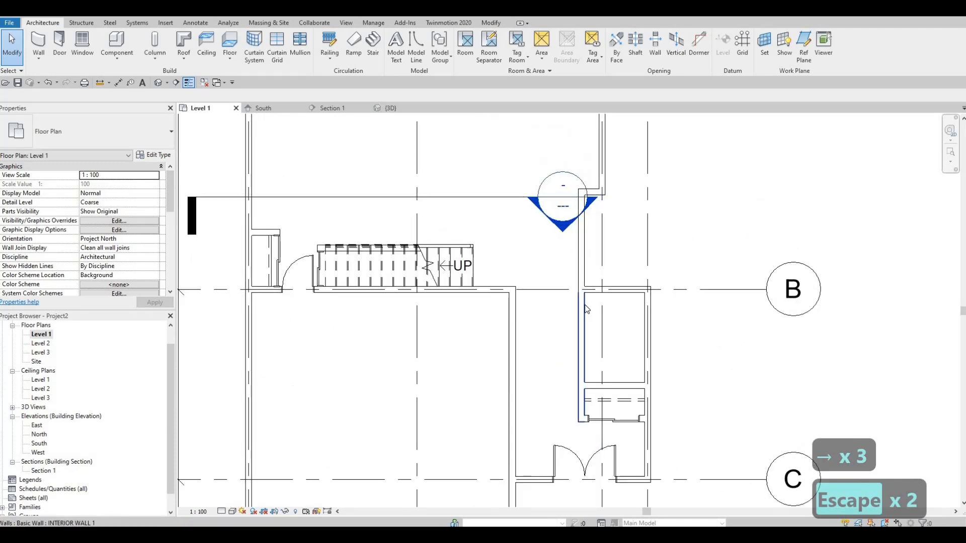
{"action": "left_click", "coordinate": [295, 286]}
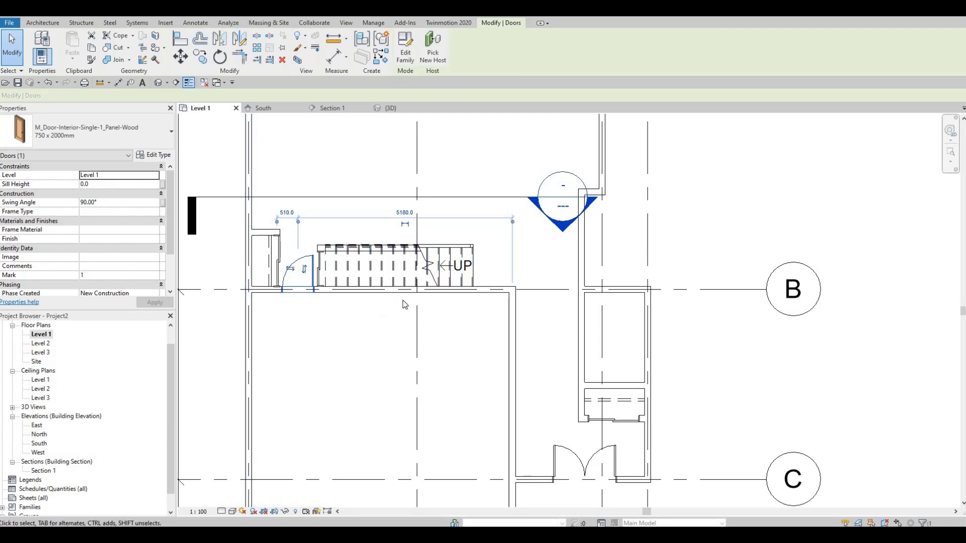
{"action": "key", "text": "c"}
{"action": "key", "text": "s"}
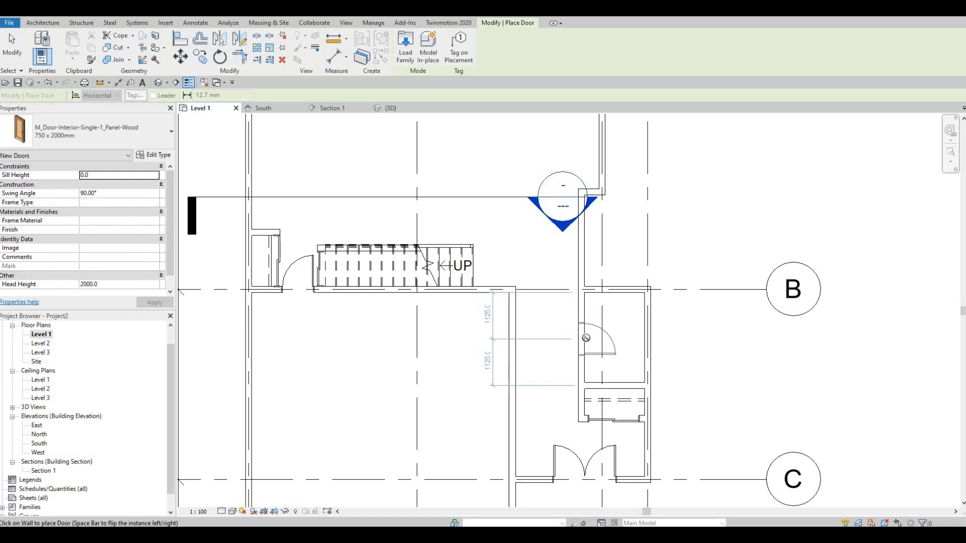
{"action": "key", "text": "Escape"}
{"action": "key", "text": "Escape"}
{"action": "key", "text": "Escape"}
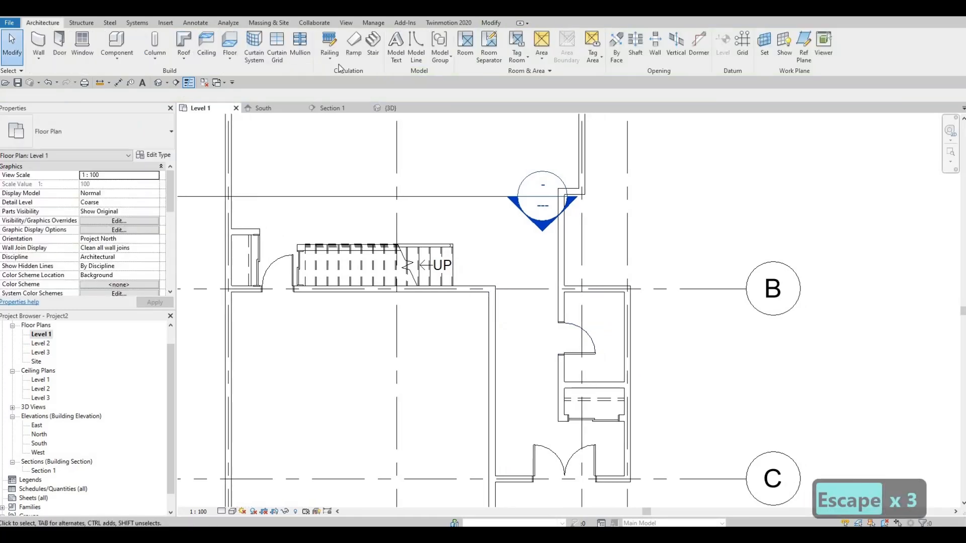
Start loading a family from the library and go up from the Residential doors folder to the Canada folder.
{"action": "left_click", "coordinate": [167, 24]}
{"action": "left_click", "coordinate": [413, 46]}
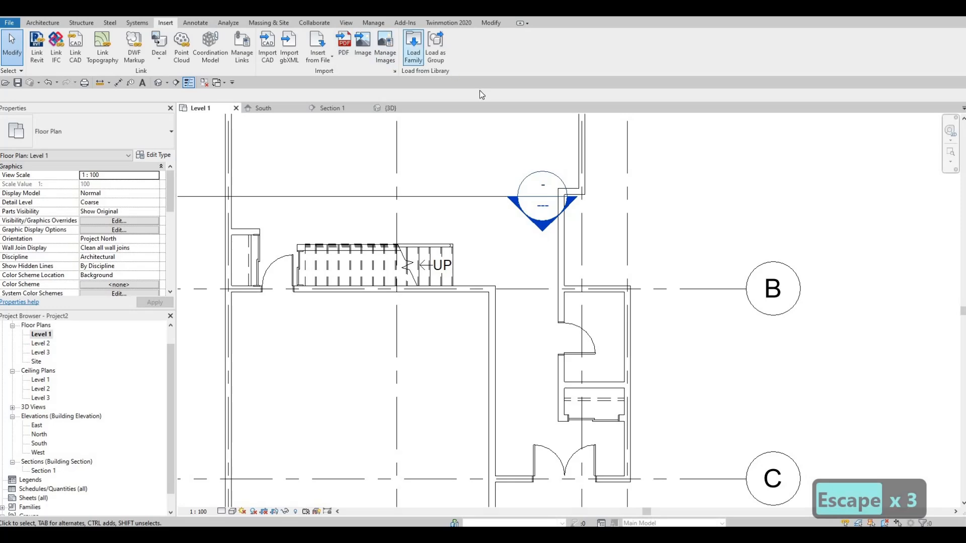
{"action": "left_click", "coordinate": [496, 101]}
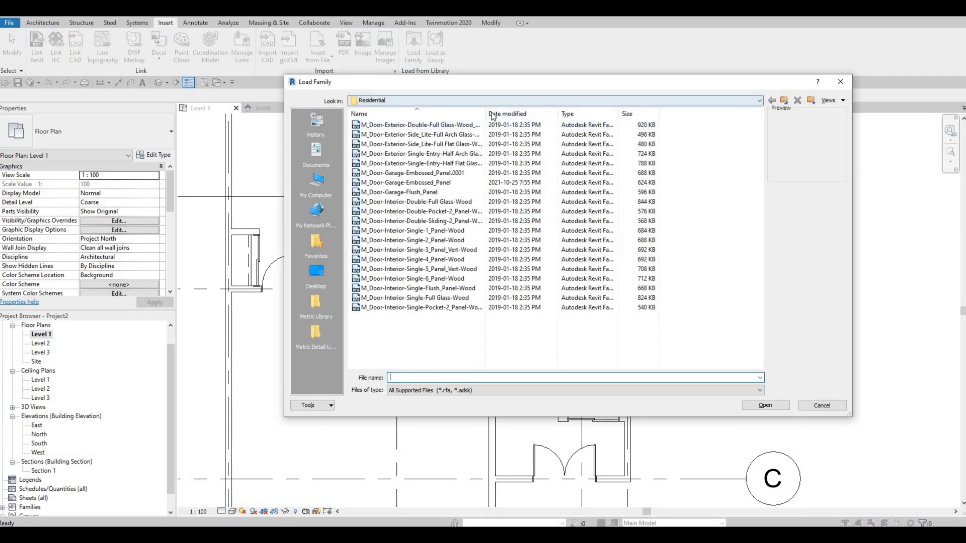
{"action": "scroll", "coordinate": [442, 137], "scroll_direction": "up", "scroll_amount": 5}
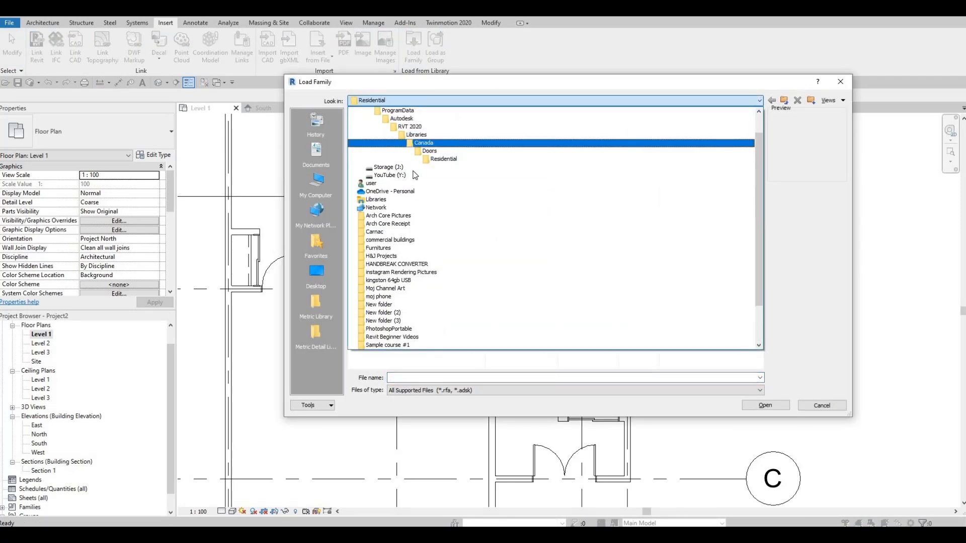
{"action": "left_click", "coordinate": [410, 182]}
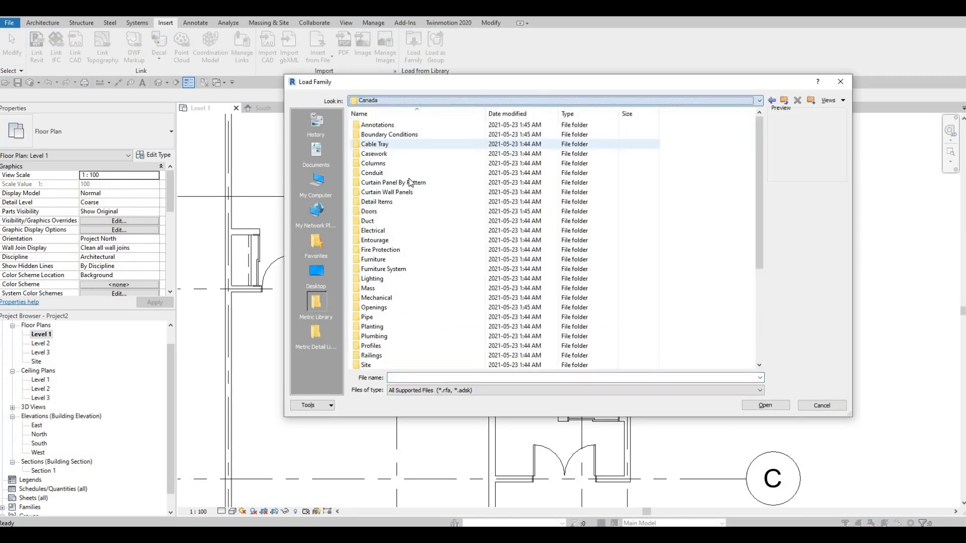
Load the M_Toilet-Domestic-2D.rfa family from the Plumbing library's Architectural, Fixtures, Water Closets folder.
{"action": "double_click", "coordinate": [377, 336]}
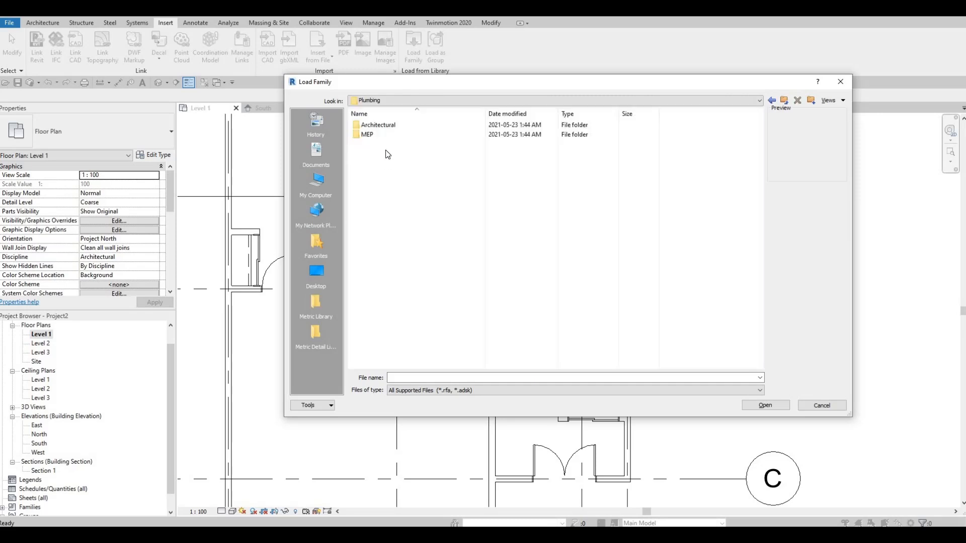
{"action": "double_click", "coordinate": [378, 126]}
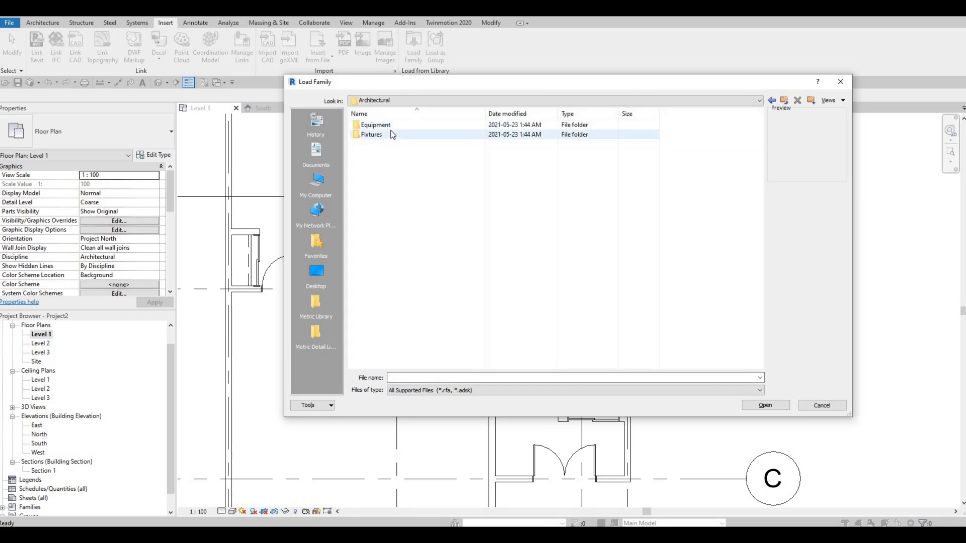
{"action": "double_click", "coordinate": [388, 135]}
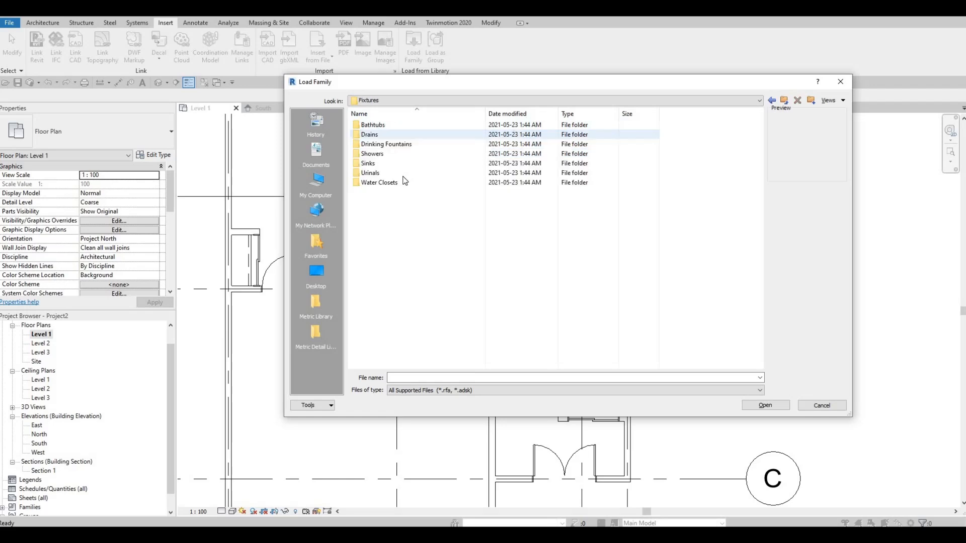
{"action": "double_click", "coordinate": [402, 182]}
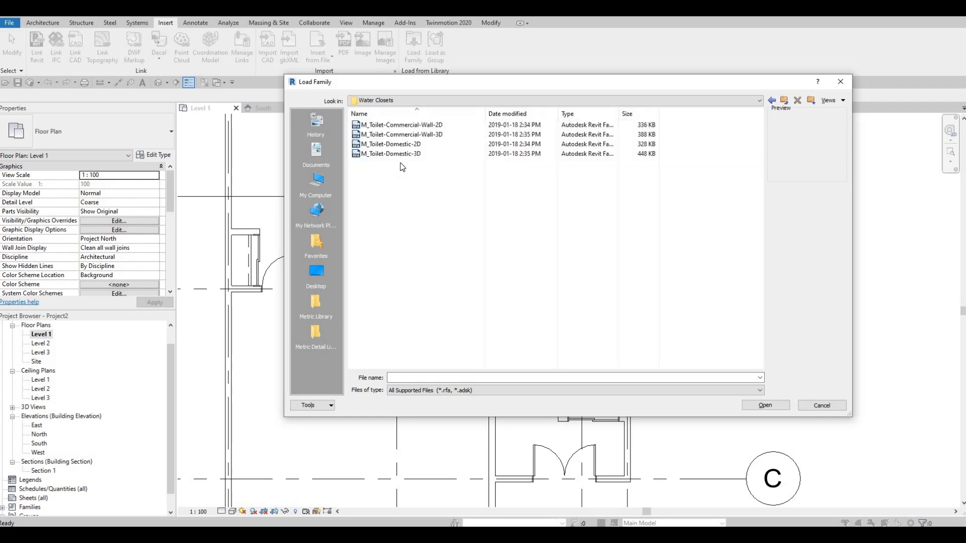
{"action": "left_click", "coordinate": [400, 146]}
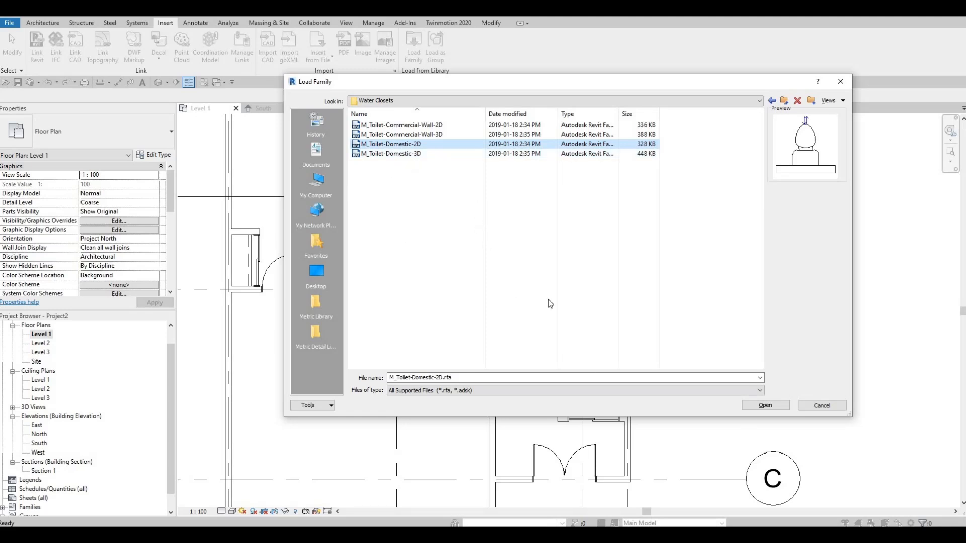
{"action": "left_click", "coordinate": [764, 405]}
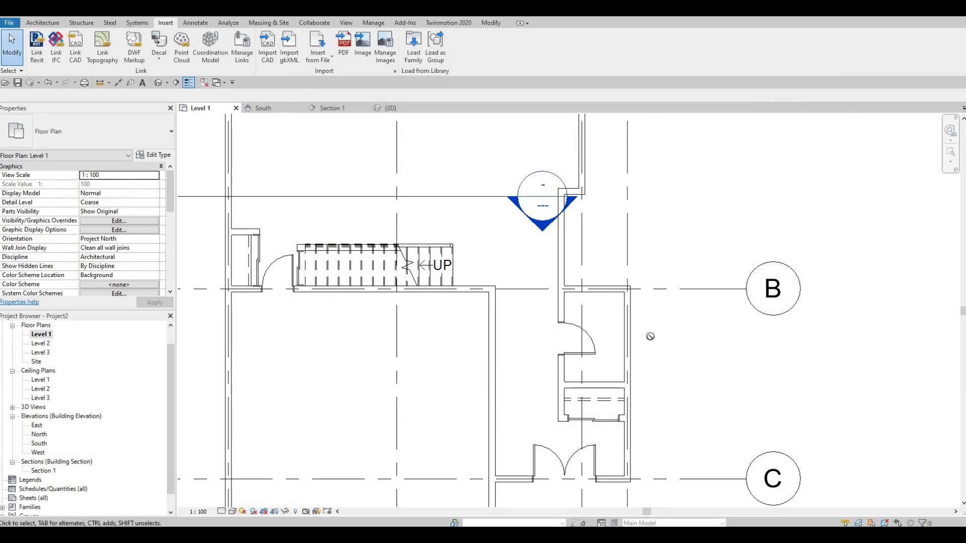
Place an M_Toilet-Domestic-2D component in the small room against the grid B wall, 800 mm from each side wall.
{"action": "key", "text": "c"}
{"action": "key", "text": "m"}
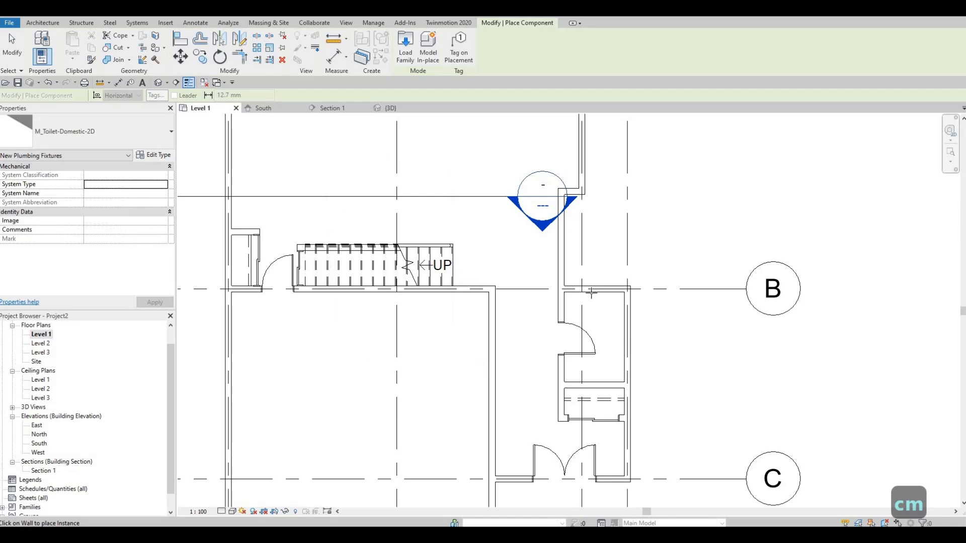
{"action": "left_click", "coordinate": [591, 292]}
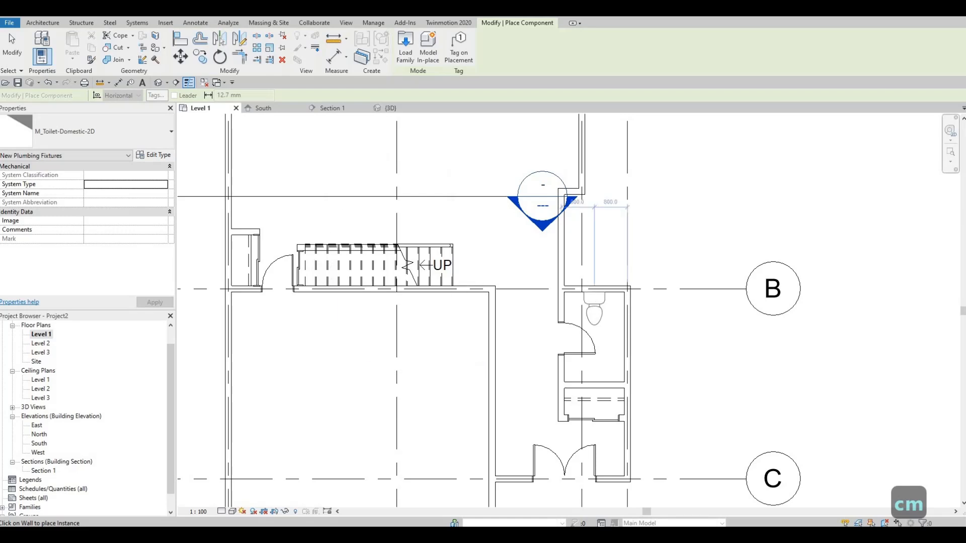
{"action": "left_click", "coordinate": [43, 23]}
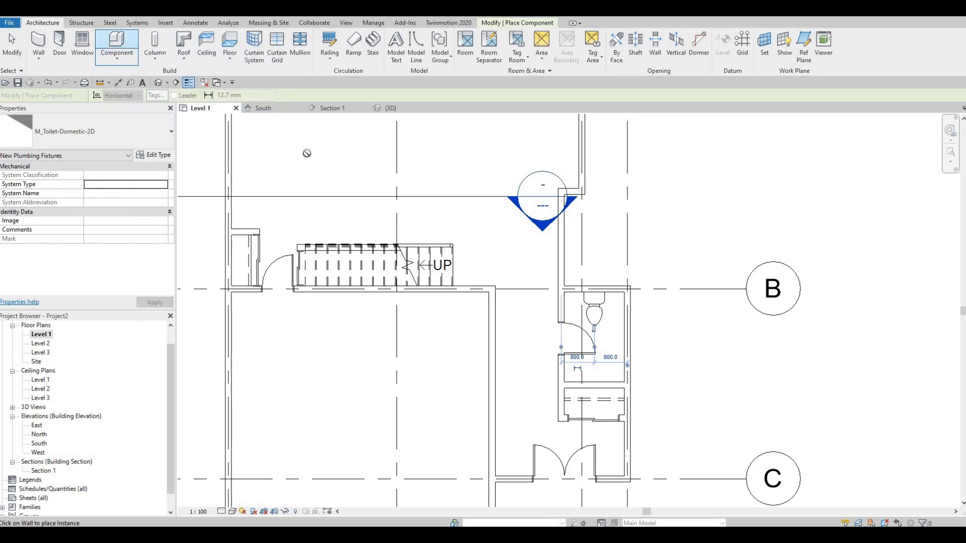
{"action": "key", "text": "Escape"}
{"action": "key", "text": "Escape"}
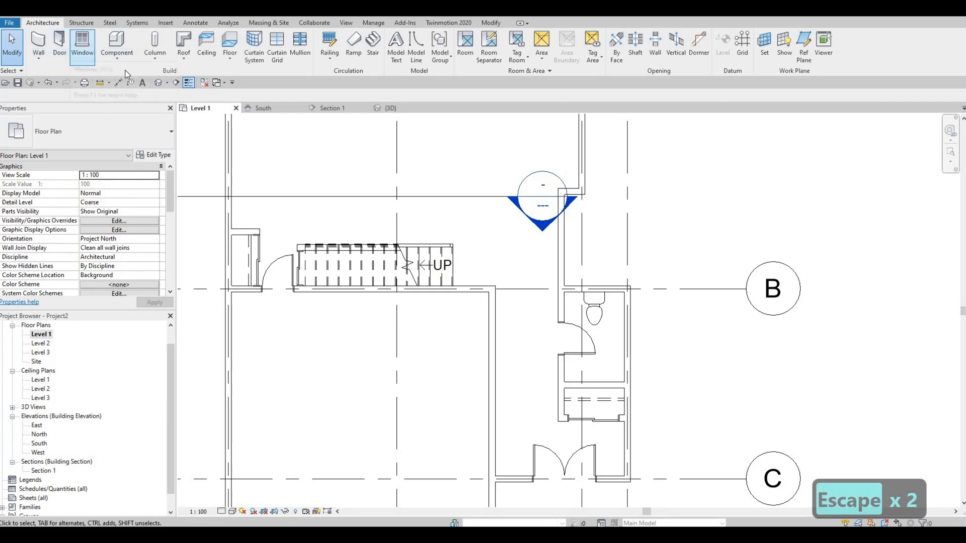
Examine the list of component types available for placement, from M_Desk through M_Toilet-Domestic-2D to the window trims.
{"action": "left_click", "coordinate": [122, 43]}
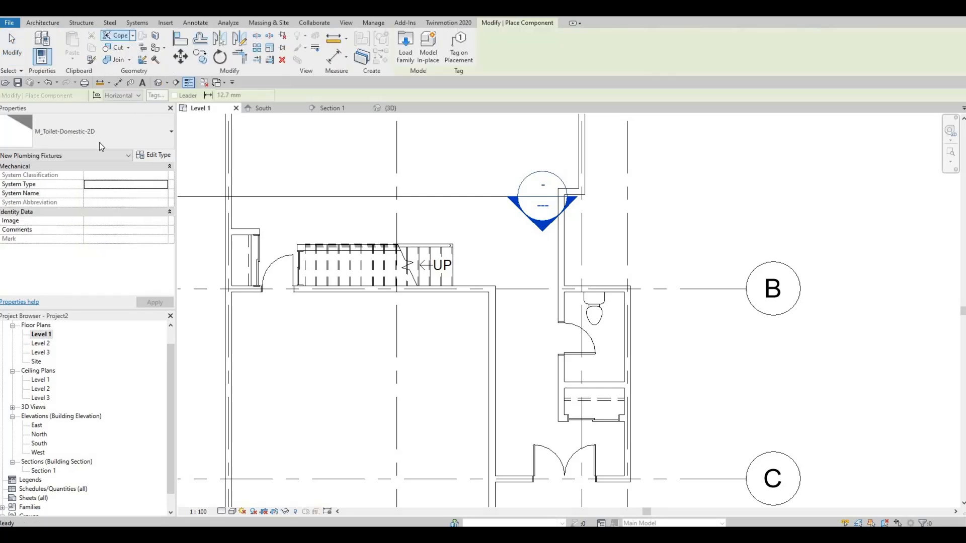
{"action": "left_click", "coordinate": [141, 132]}
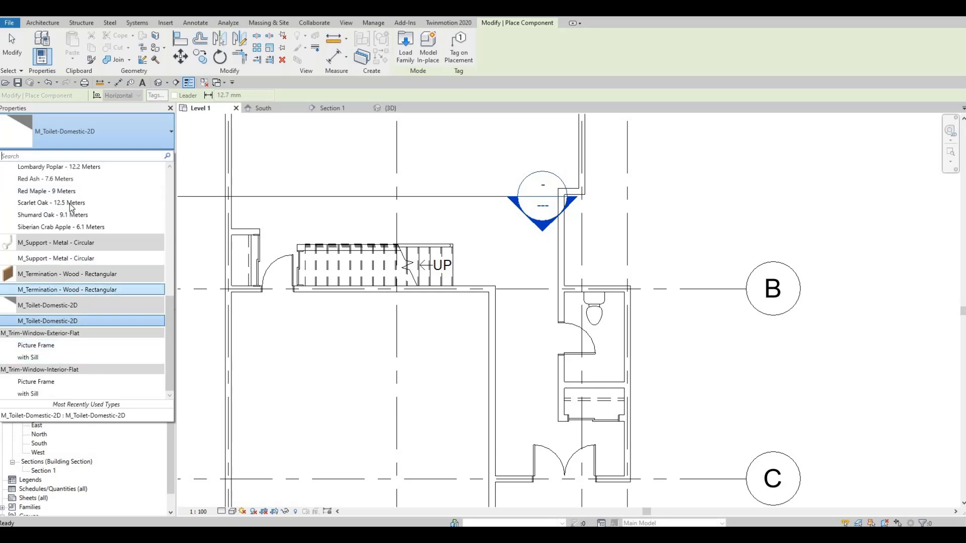
{"action": "scroll", "coordinate": [68, 202], "scroll_direction": "up", "scroll_amount": 8}
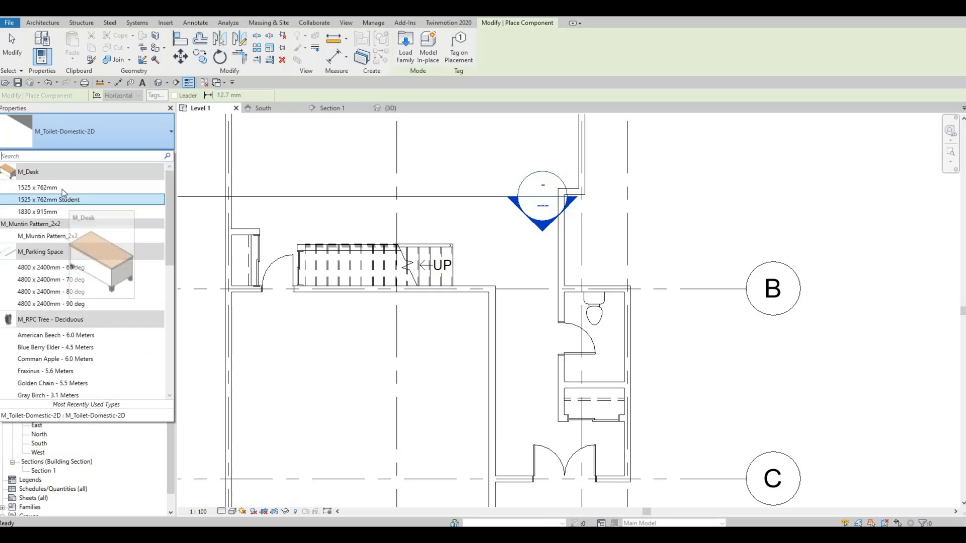
{"action": "scroll", "coordinate": [65, 301], "scroll_direction": "down", "scroll_amount": 8}
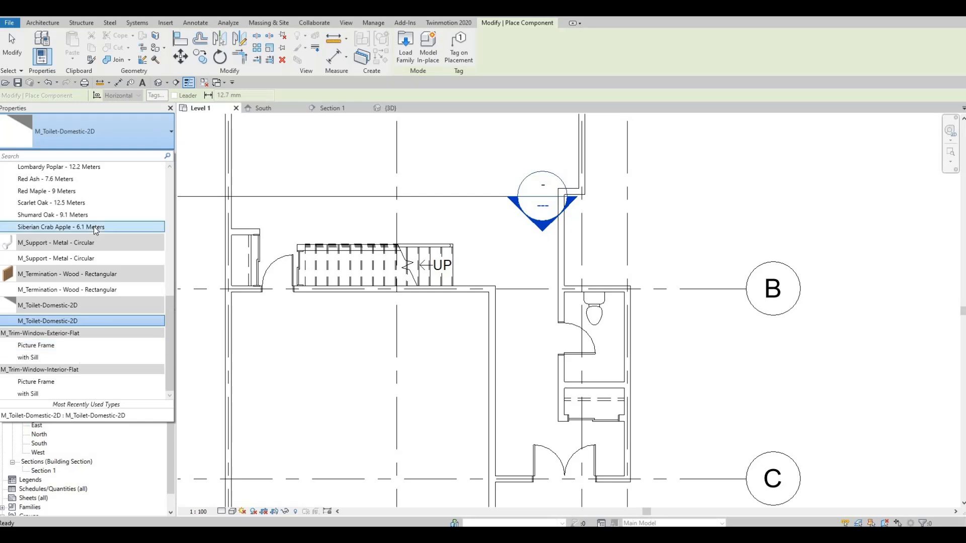
{"action": "mouse_move", "coordinate": [78, 273]}
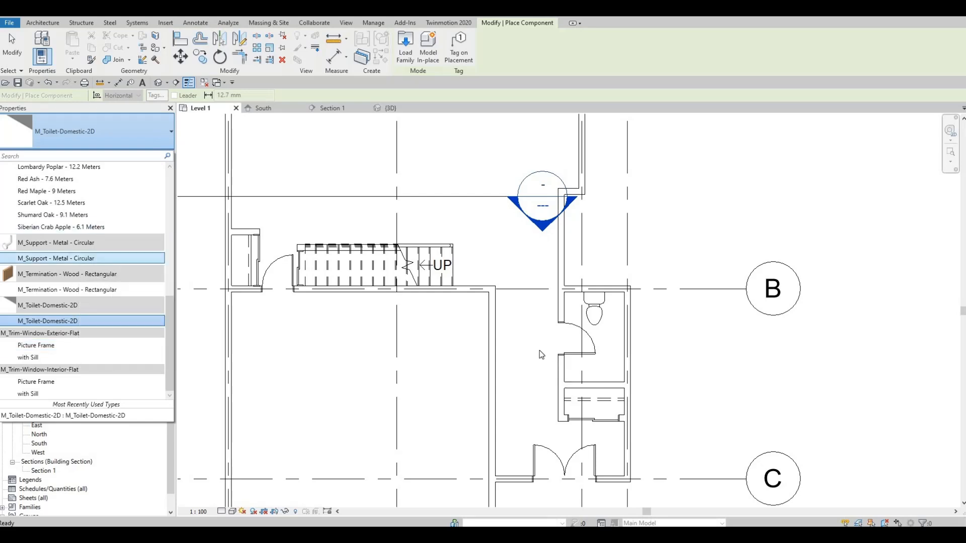
{"action": "key", "text": "Escape"}
{"action": "key", "text": "Escape"}
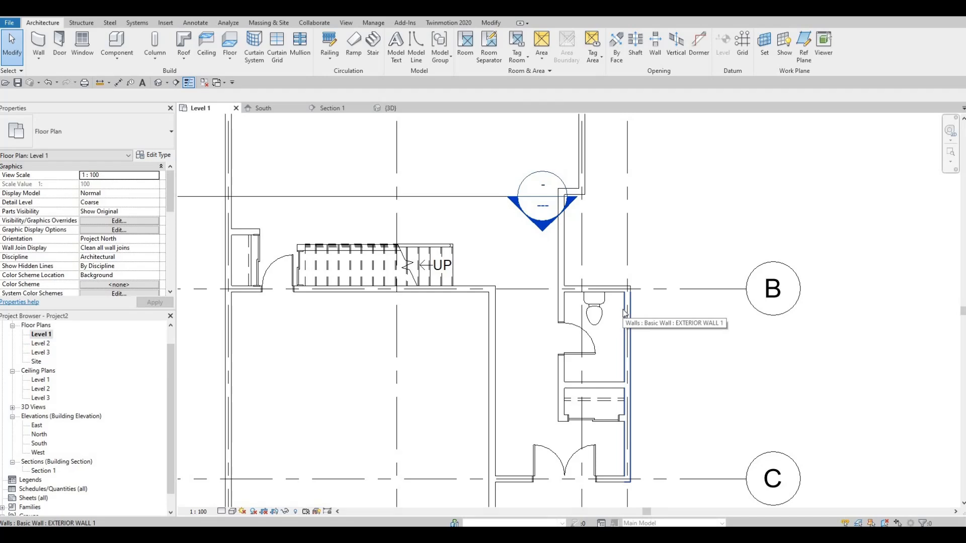
{"action": "left_click", "coordinate": [115, 42]}
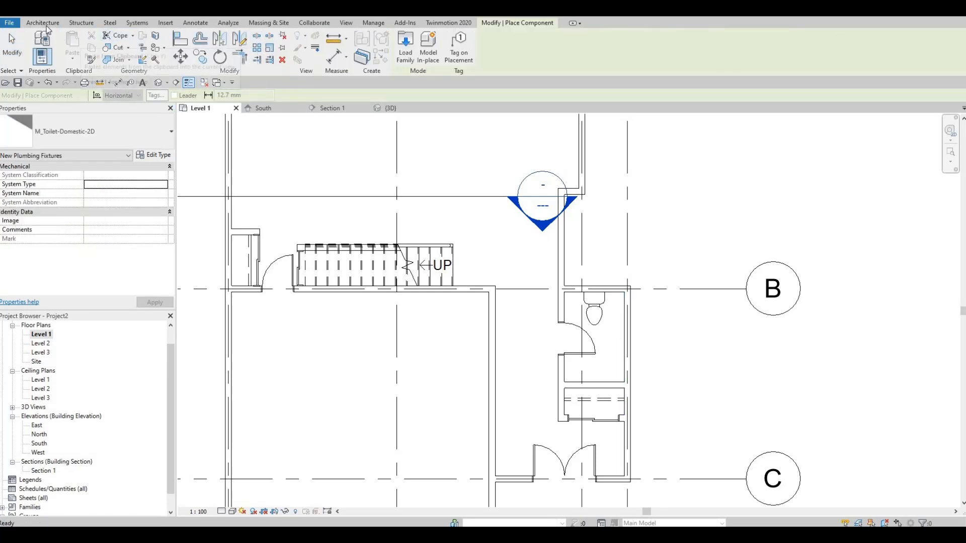
{"action": "left_click", "coordinate": [147, 138]}
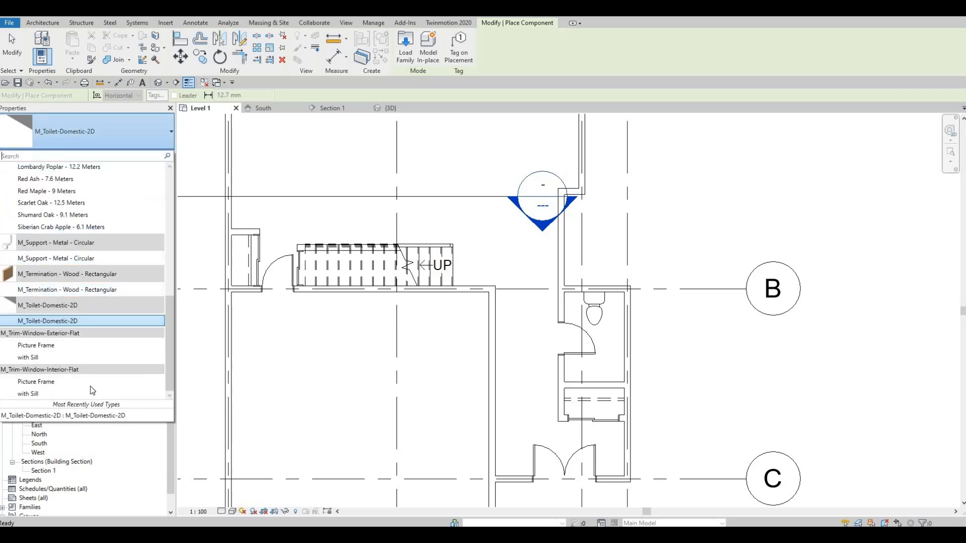
{"action": "scroll", "coordinate": [61, 298], "scroll_direction": "up", "scroll_amount": 1}
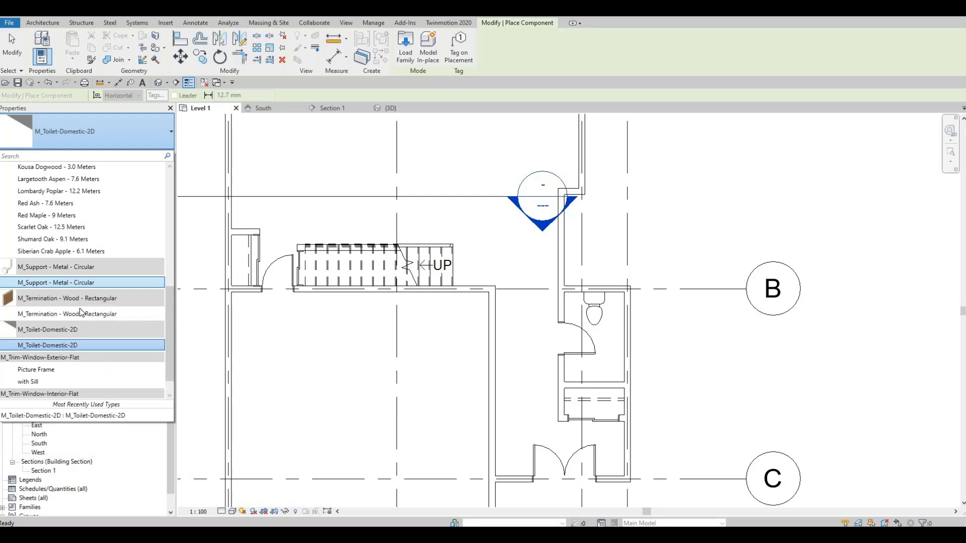
{"action": "key", "text": "F1"}
{"action": "key", "text": "F1"}
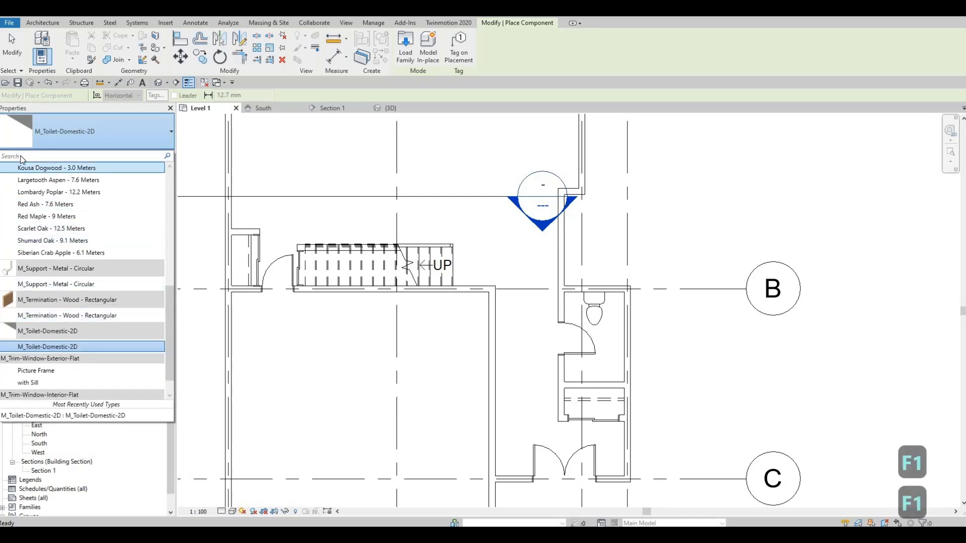
{"action": "key", "text": "Escape"}
{"action": "key", "text": "Escape"}
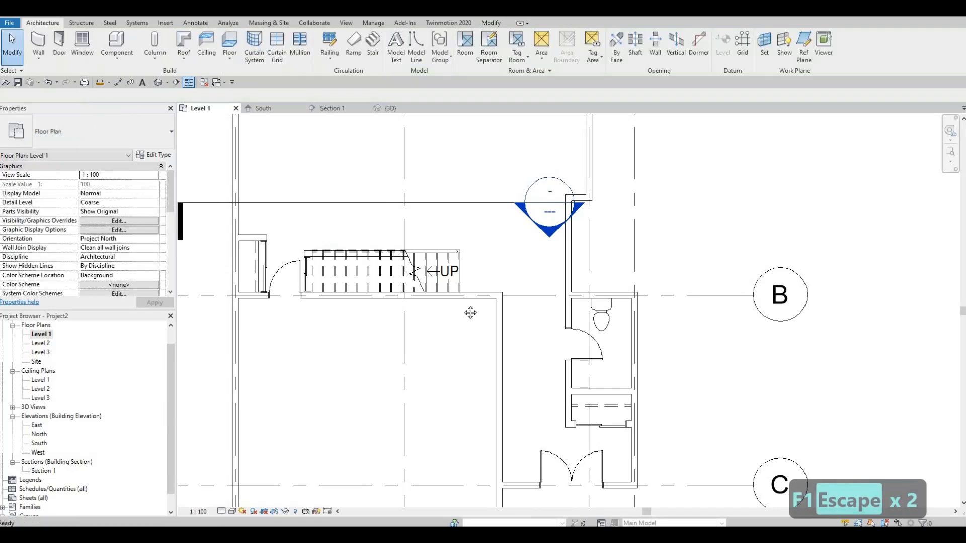
Start loading a family from the library and open the Sinks folder within the Plumbing Fixtures folder.
{"action": "middle_click_drag", "start_coordinate": [470, 313], "coordinate": [411, 288]}
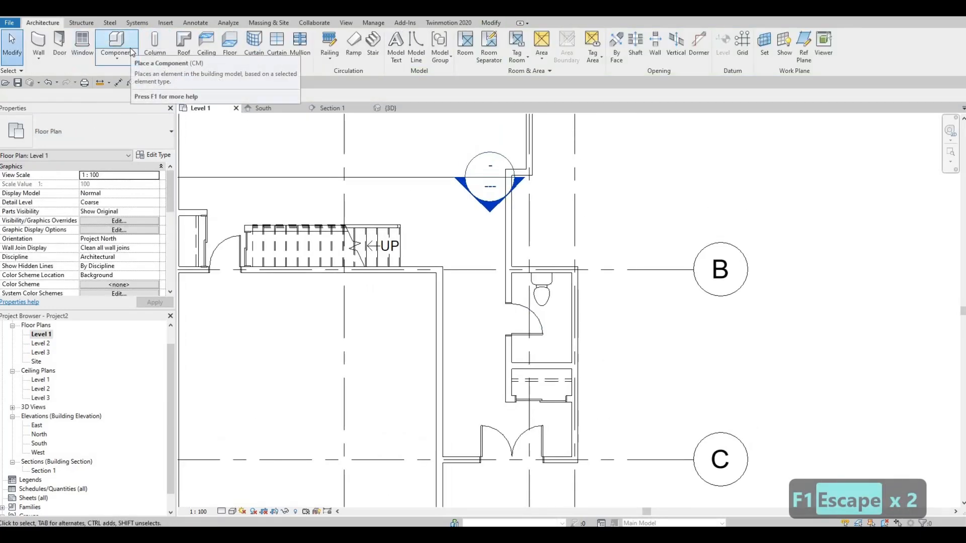
{"action": "left_click", "coordinate": [169, 24]}
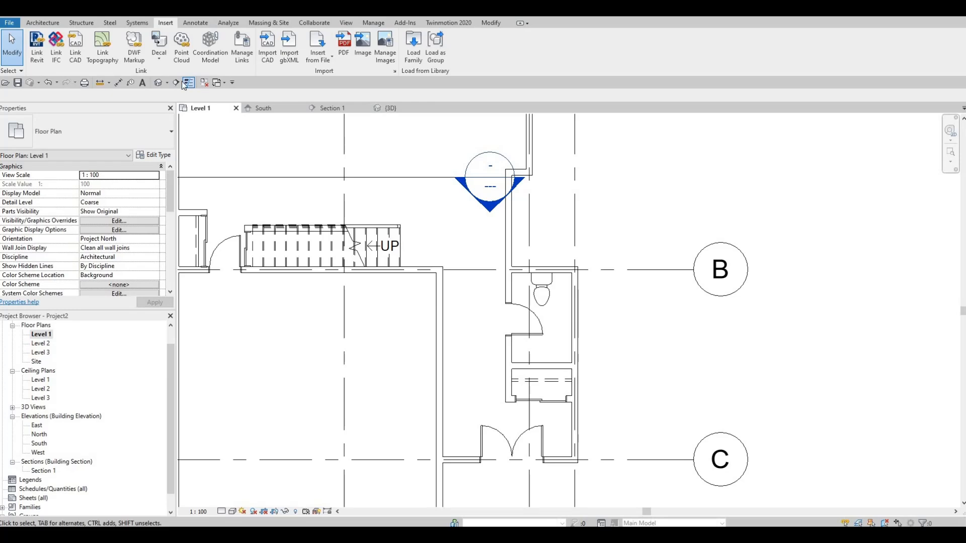
{"action": "left_click", "coordinate": [413, 43]}
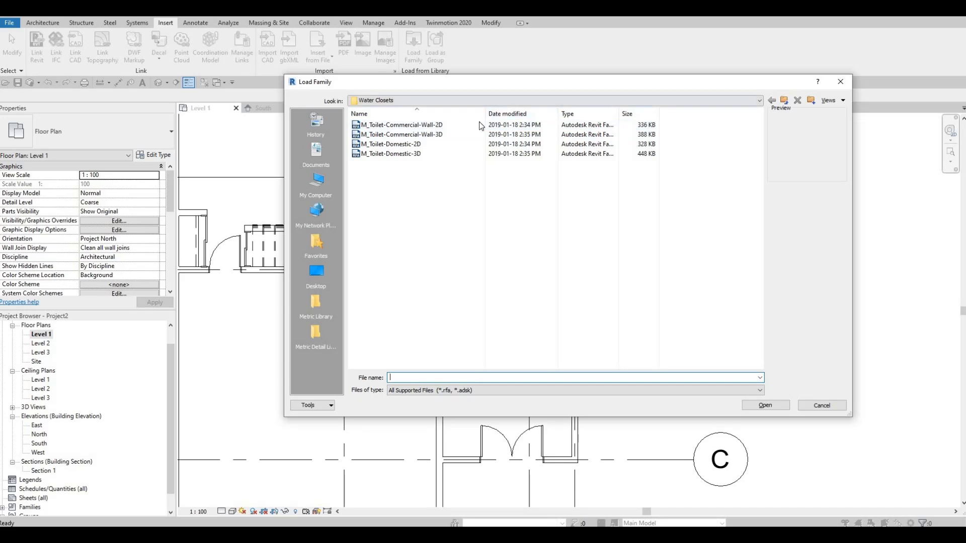
{"action": "left_click", "coordinate": [503, 101]}
{"action": "scroll", "coordinate": [466, 131], "scroll_direction": "up", "scroll_amount": 1}
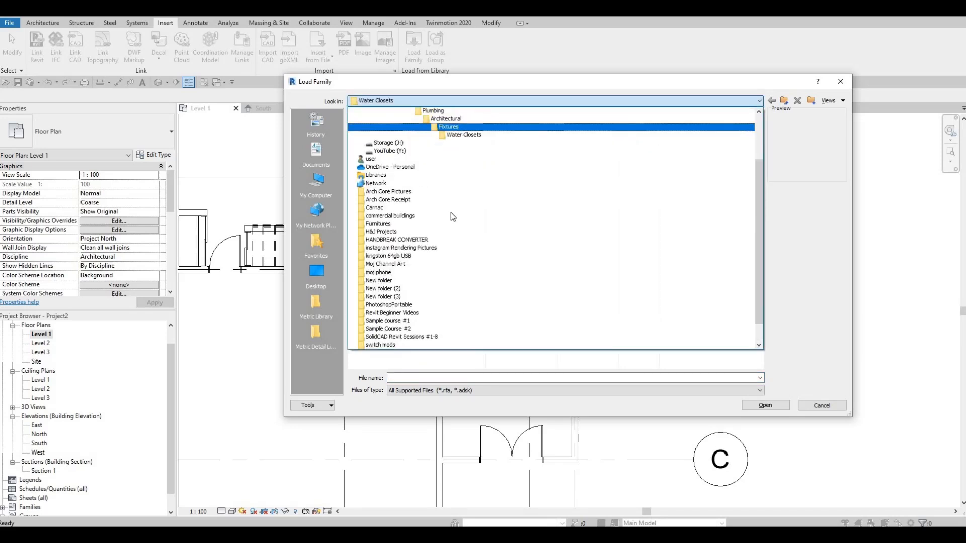
{"action": "left_click", "coordinate": [452, 127]}
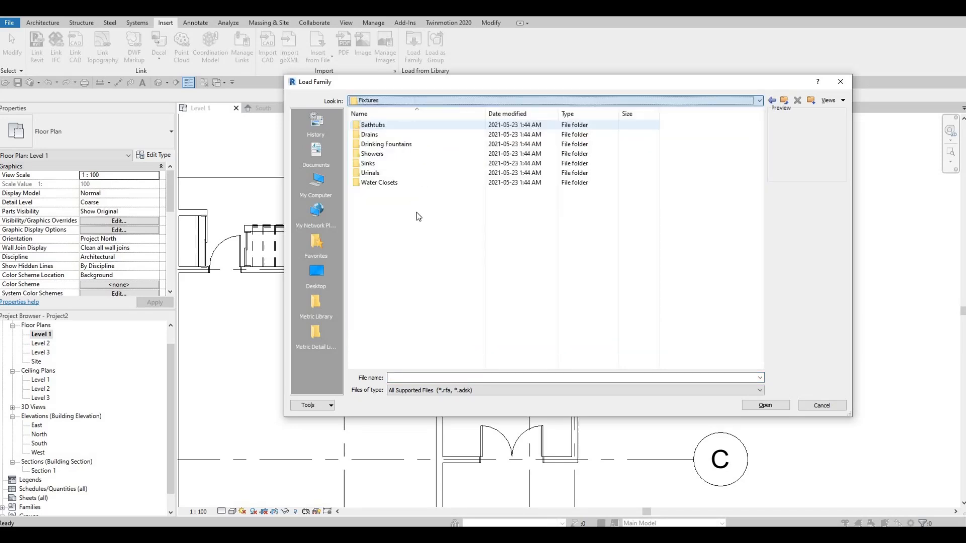
{"action": "double_click", "coordinate": [369, 164]}
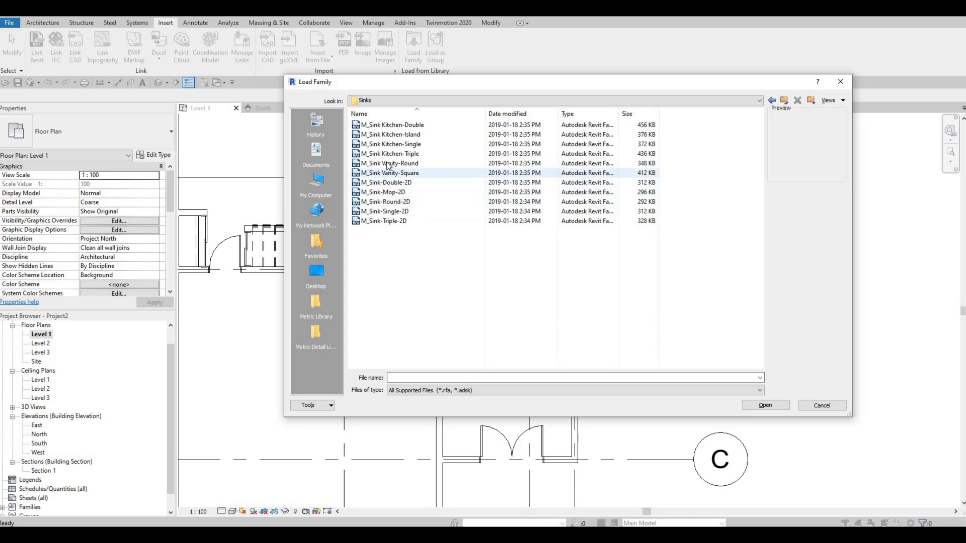
Compare the M_Sink Vanity-Round and M_Sink Vanity-Square previews, and load M_Sink Vanity-Square.rfa.
{"action": "left_click", "coordinate": [388, 164]}
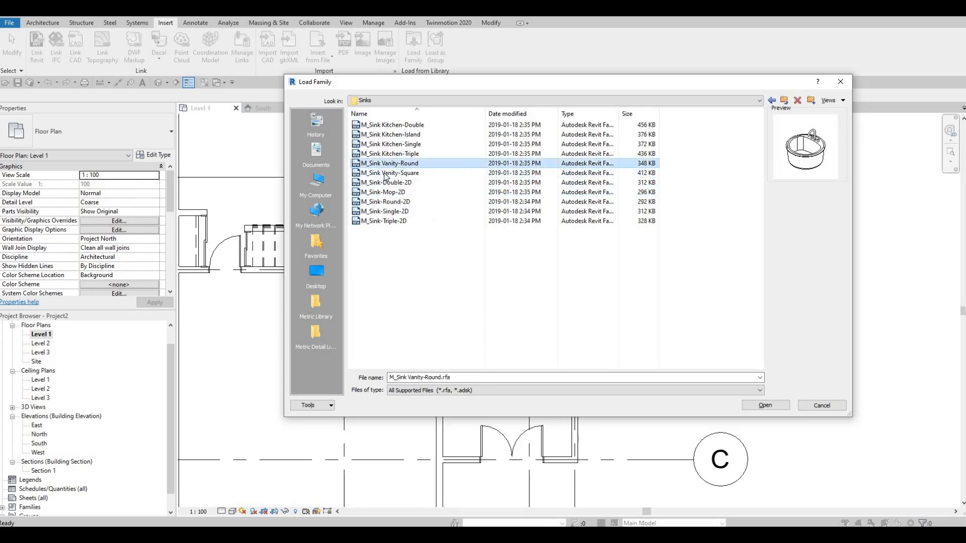
{"action": "left_click", "coordinate": [386, 173]}
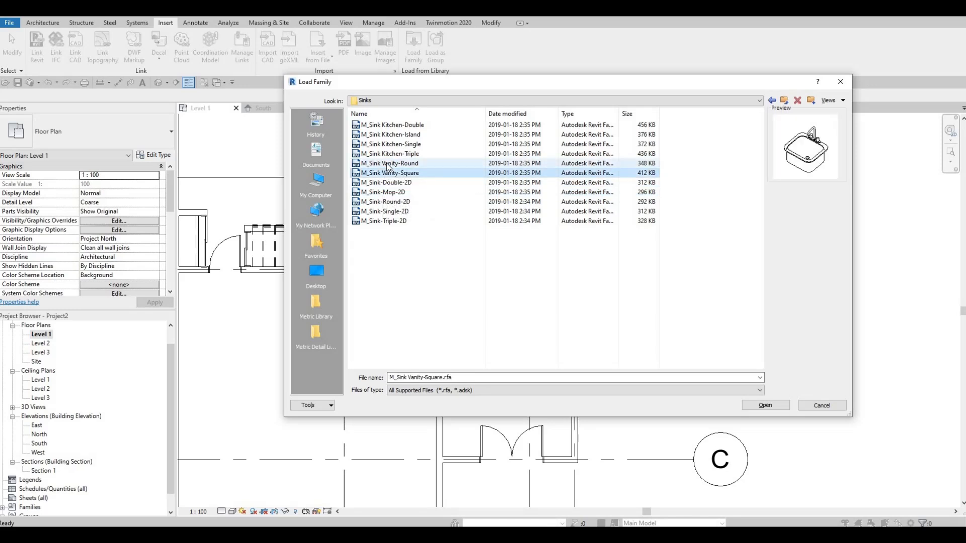
{"action": "left_click", "coordinate": [388, 165]}
{"action": "left_click", "coordinate": [390, 174]}
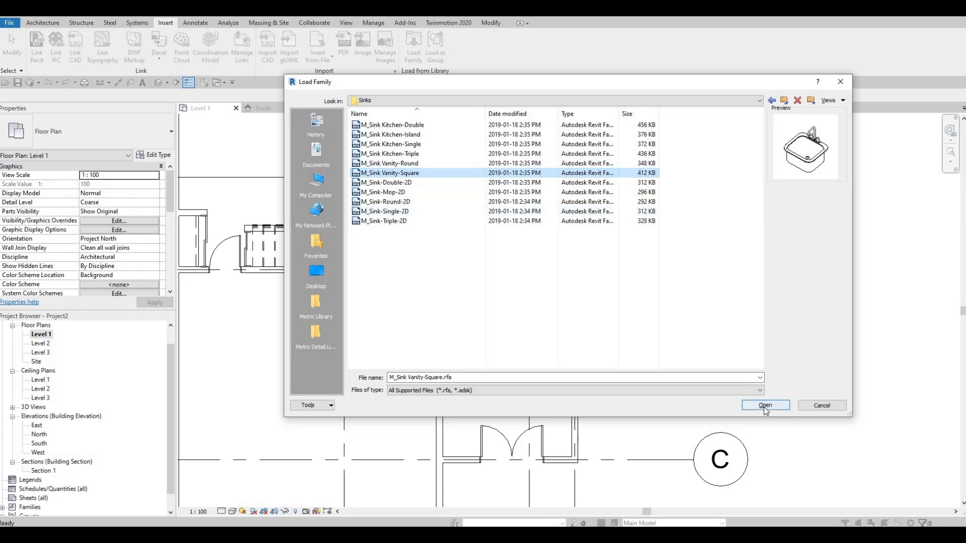
{"action": "key", "text": "Return"}
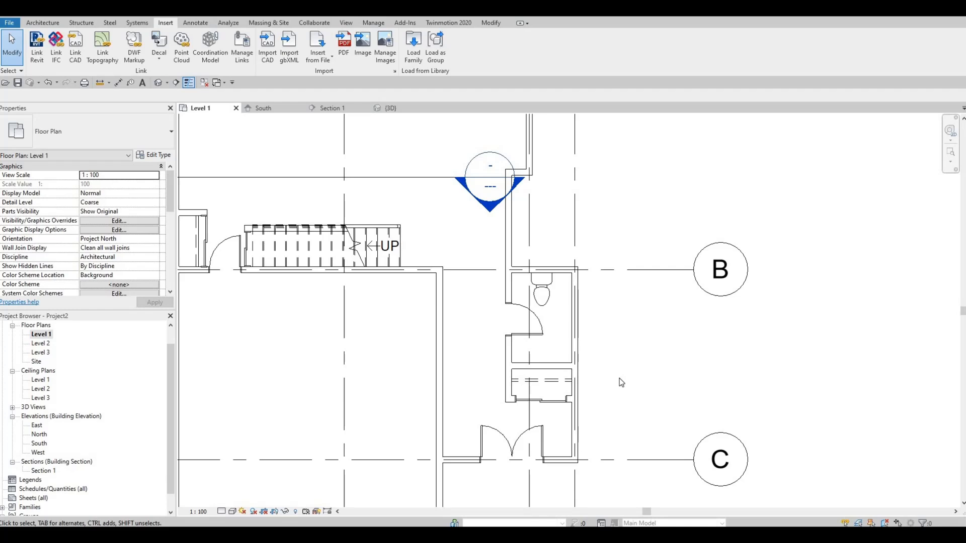
Start placing an M_Sink Vanity-Square 500 x 440mm component in the washroom and rotate its faucet side toward the closet wall.
{"action": "key", "text": "c"}
{"action": "key", "text": "m"}
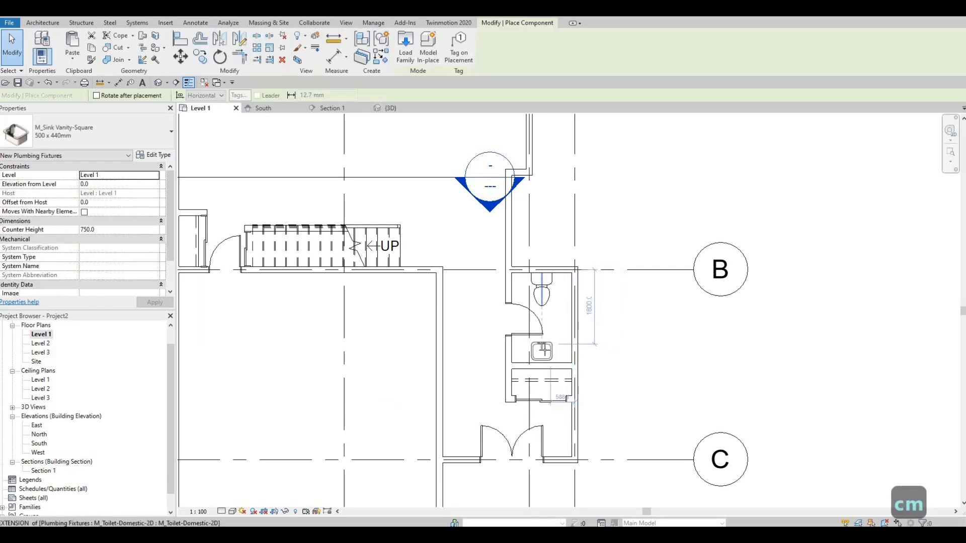
{"action": "scroll", "coordinate": [543, 348], "scroll_direction": "up", "scroll_amount": 2}
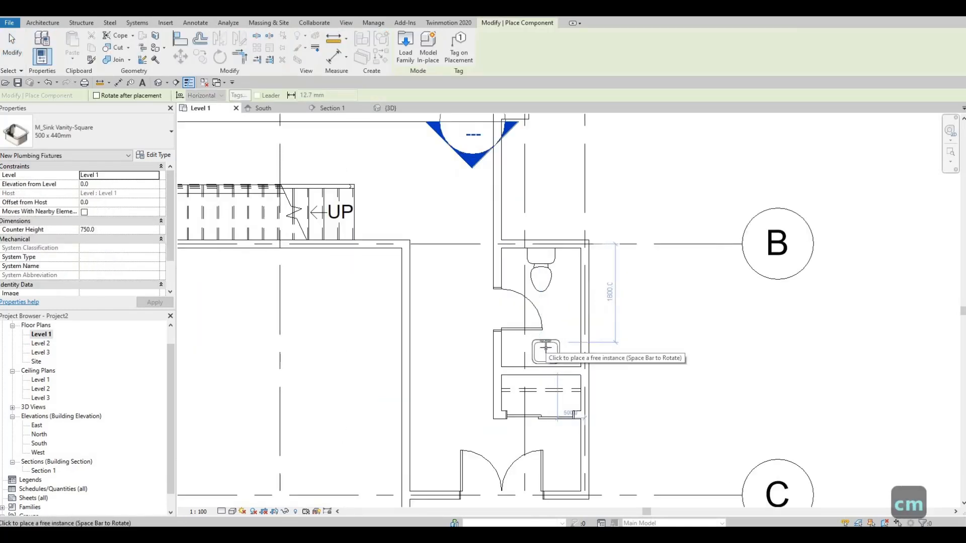
{"action": "key", "text": "space"}
{"action": "key", "text": "space"}
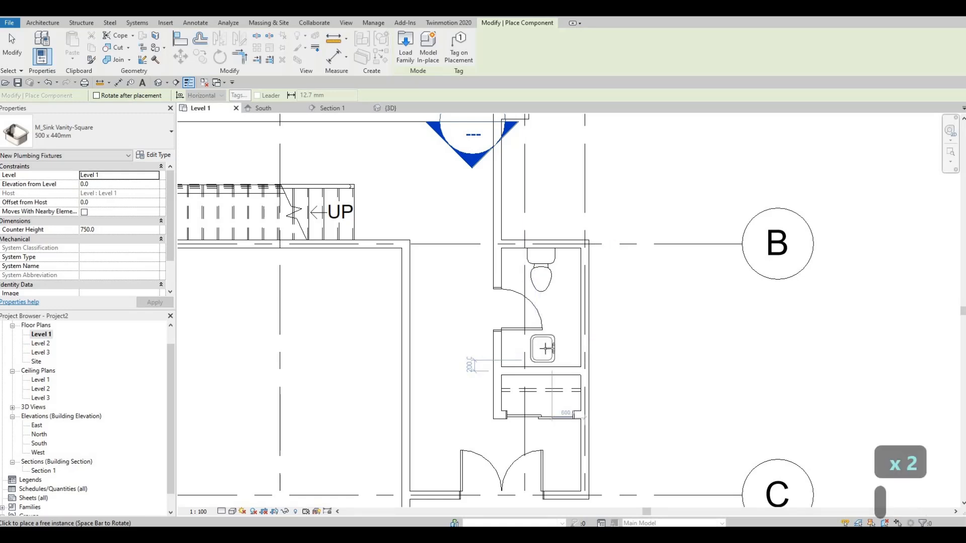
{"action": "key", "text": "space"}
{"action": "key", "text": "space"}
{"action": "key", "text": "space"}
{"action": "key", "text": "space"}
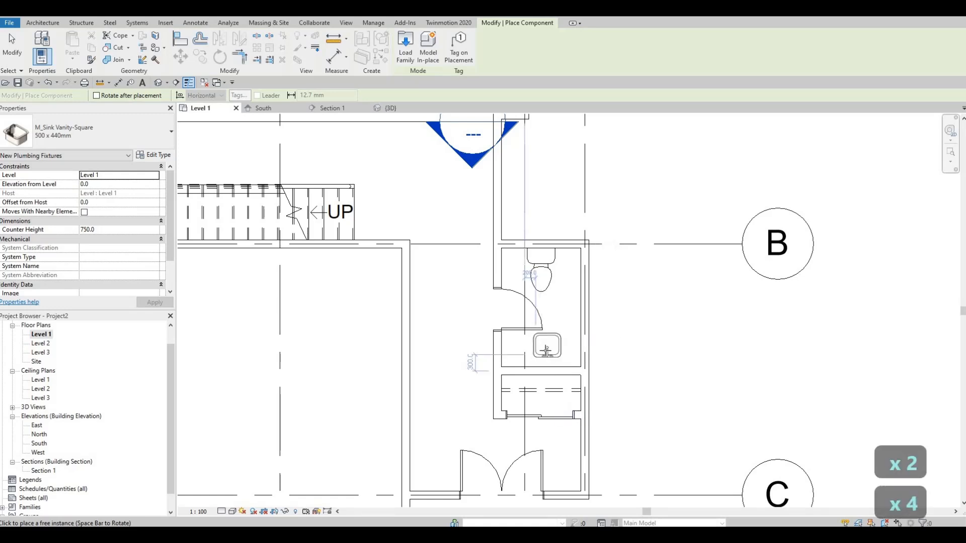
Try rotating the unplaced sink against the washroom door's swing arc and beside the exterior wall, through angled and quarter-turn orientations.
{"action": "scroll", "coordinate": [559, 347], "scroll_direction": "up", "scroll_amount": 3}
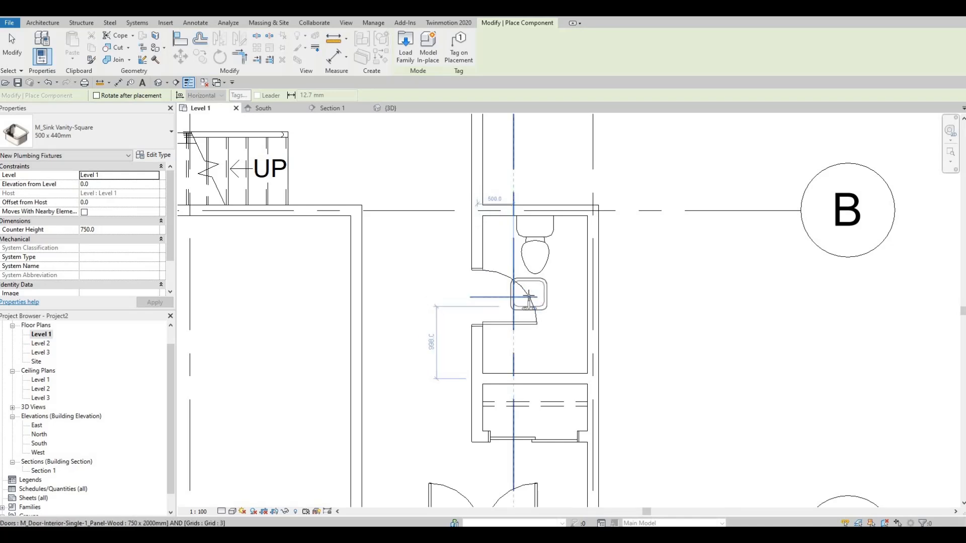
{"action": "key", "text": "space"}
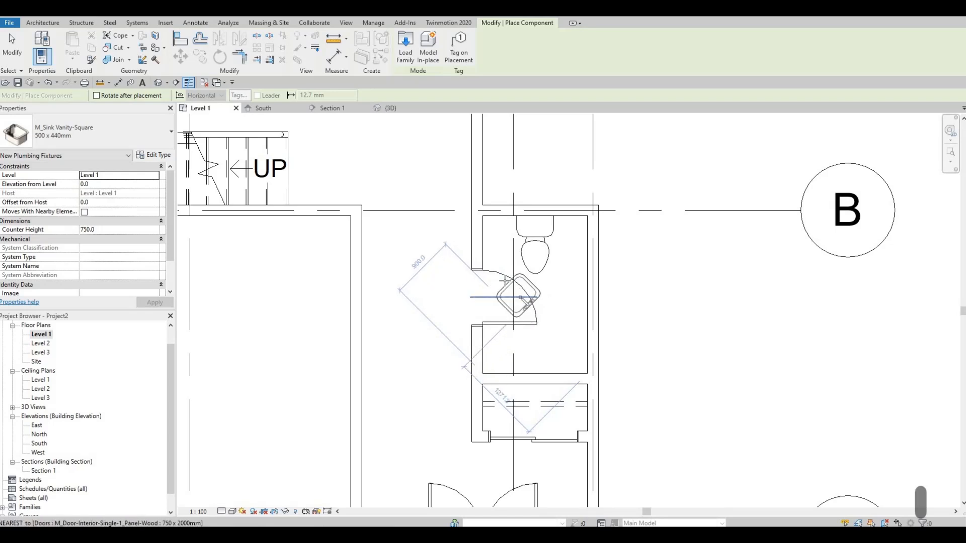
{"action": "scroll", "coordinate": [506, 280], "scroll_direction": "up", "scroll_amount": 3}
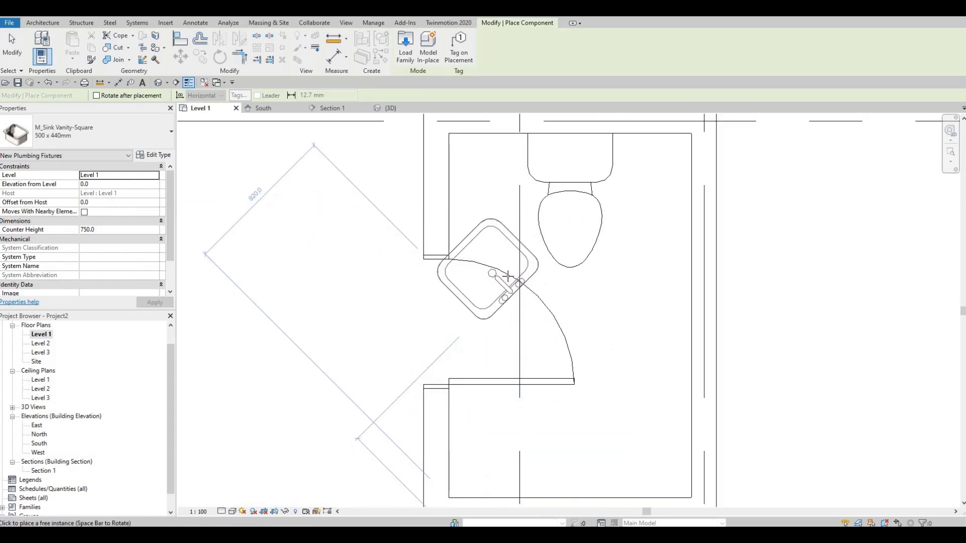
{"action": "key", "text": "space"}
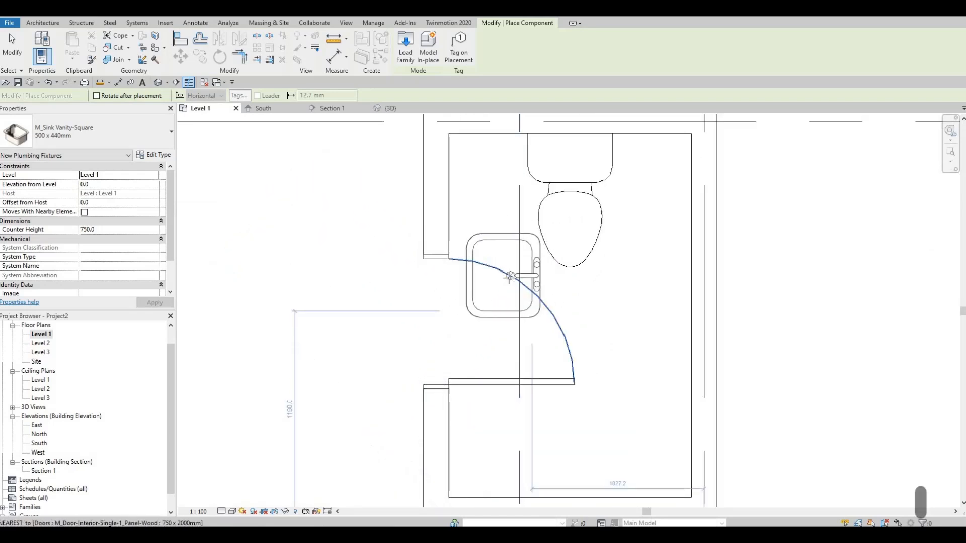
{"action": "key", "text": "space"}
{"action": "key", "text": "space"}
{"action": "key", "text": "space"}
{"action": "key", "text": "space"}
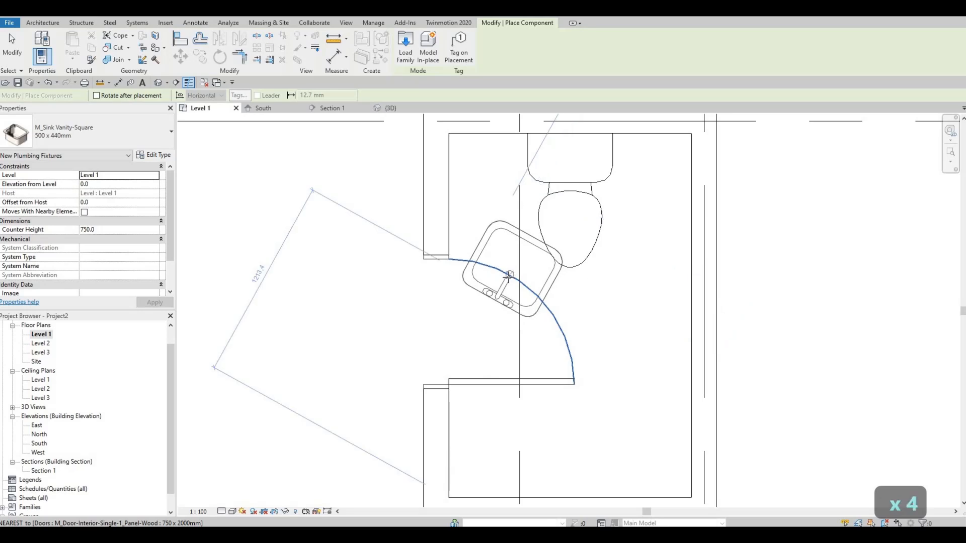
{"action": "key", "text": "space"}
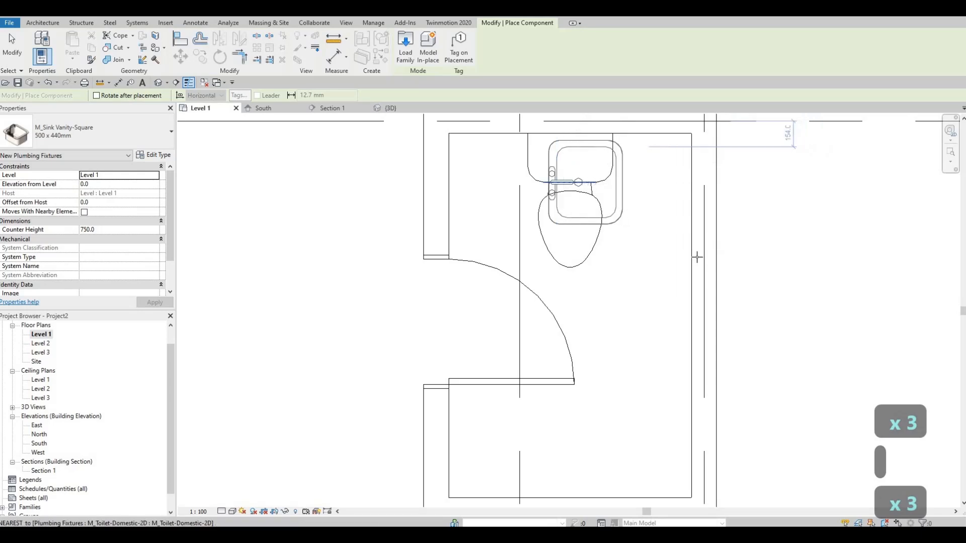
{"action": "key", "text": "space"}
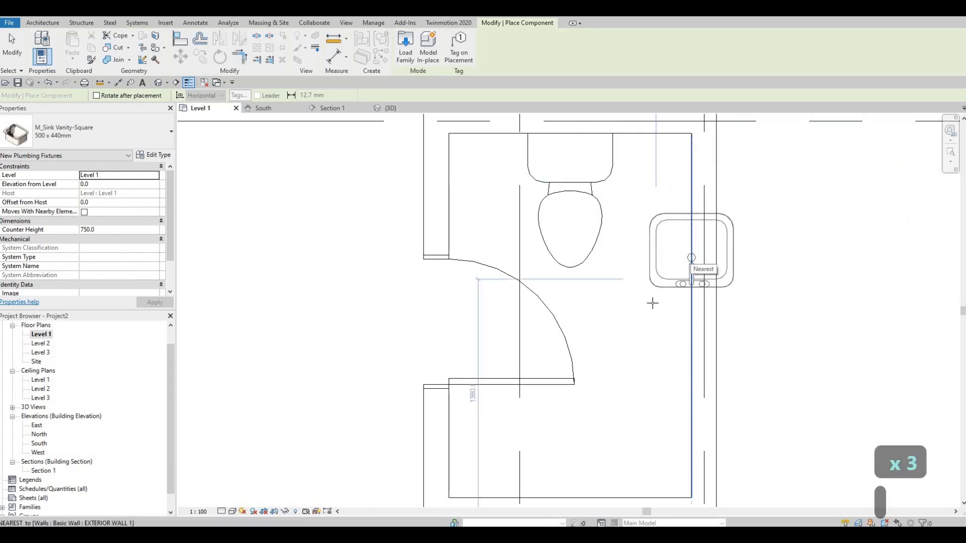
{"action": "key", "text": "space"}
{"action": "key", "text": "space"}
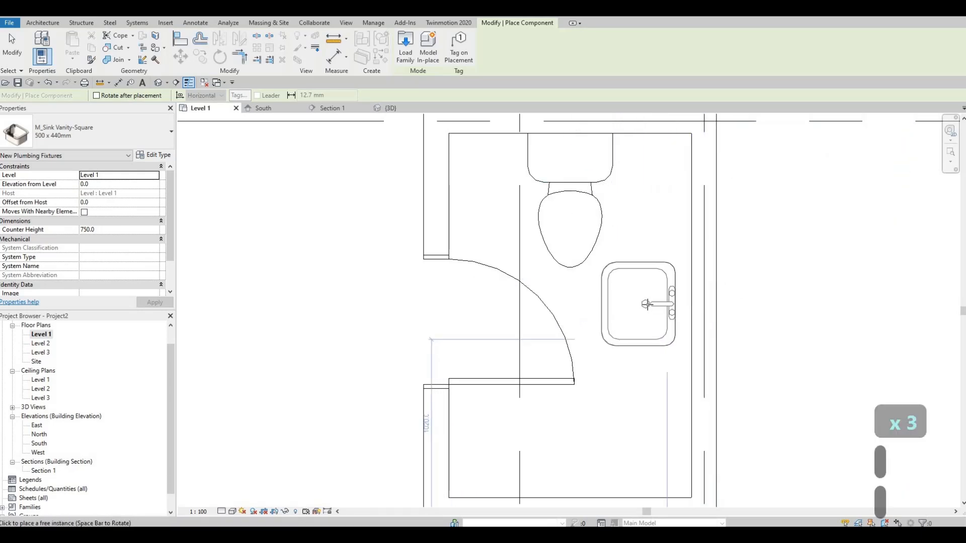
{"action": "key", "text": "space"}
{"action": "key", "text": "space"}
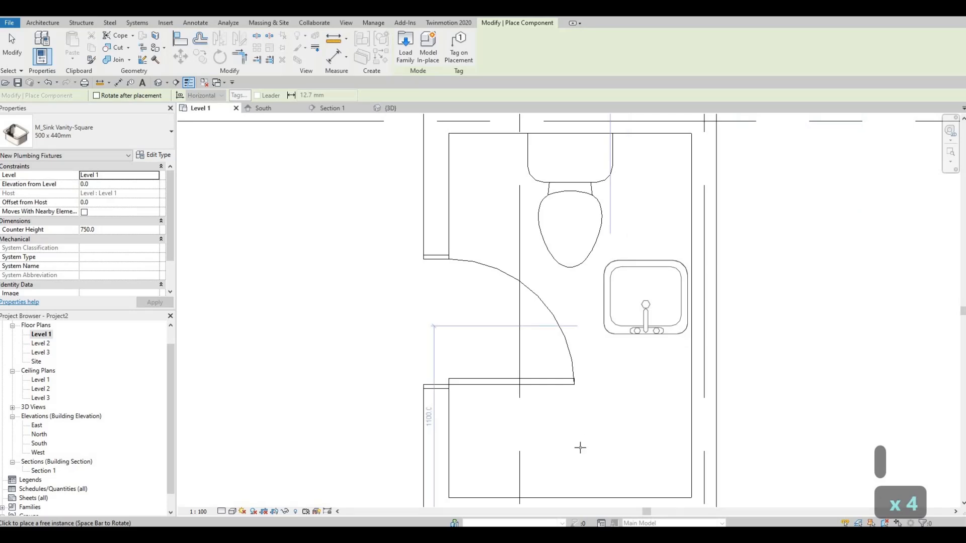
Try rotating the unplaced sink against the stair's diagonal break line.
{"action": "scroll", "coordinate": [586, 366], "scroll_direction": "down", "scroll_amount": 2}
{"action": "scroll", "coordinate": [561, 412], "scroll_direction": "down", "scroll_amount": 2}
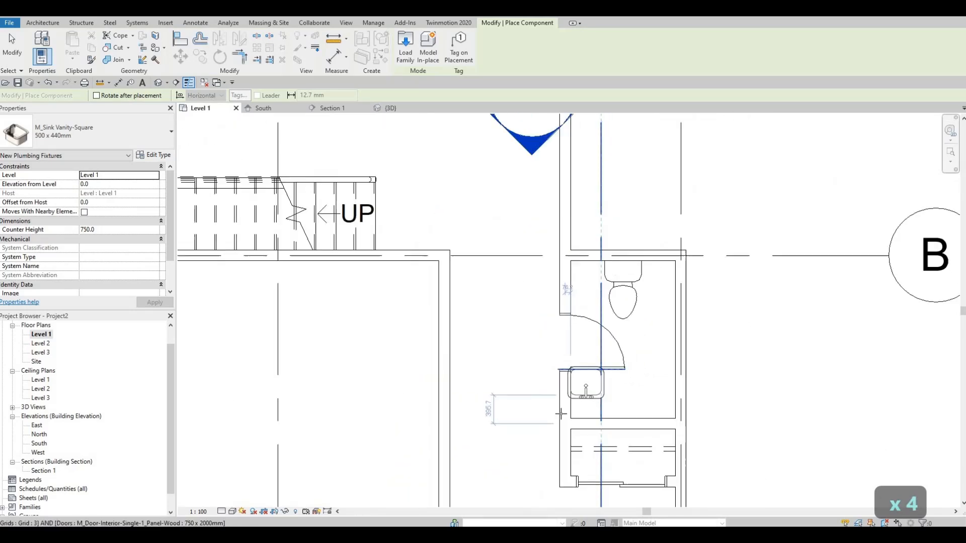
{"action": "middle_click_drag", "start_coordinate": [593, 358], "coordinate": [591, 445]}
{"action": "scroll", "coordinate": [590, 445], "scroll_direction": "down", "scroll_amount": 1}
{"action": "middle_click_drag", "start_coordinate": [535, 356], "coordinate": [587, 376]}
{"action": "scroll", "coordinate": [438, 356], "scroll_direction": "up", "scroll_amount": 2}
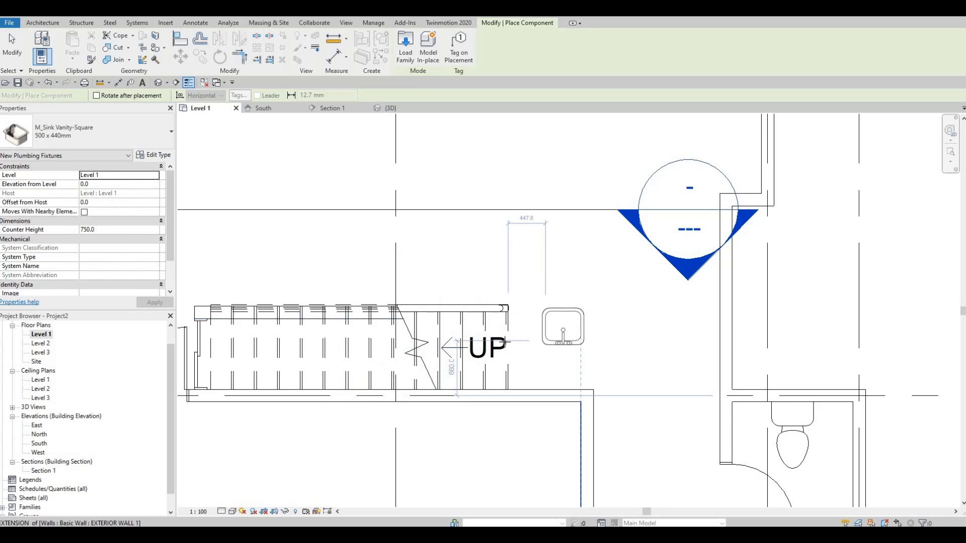
{"action": "middle_click_drag", "start_coordinate": [557, 328], "coordinate": [583, 328]}
{"action": "scroll", "coordinate": [583, 329], "scroll_direction": "down", "scroll_amount": 1}
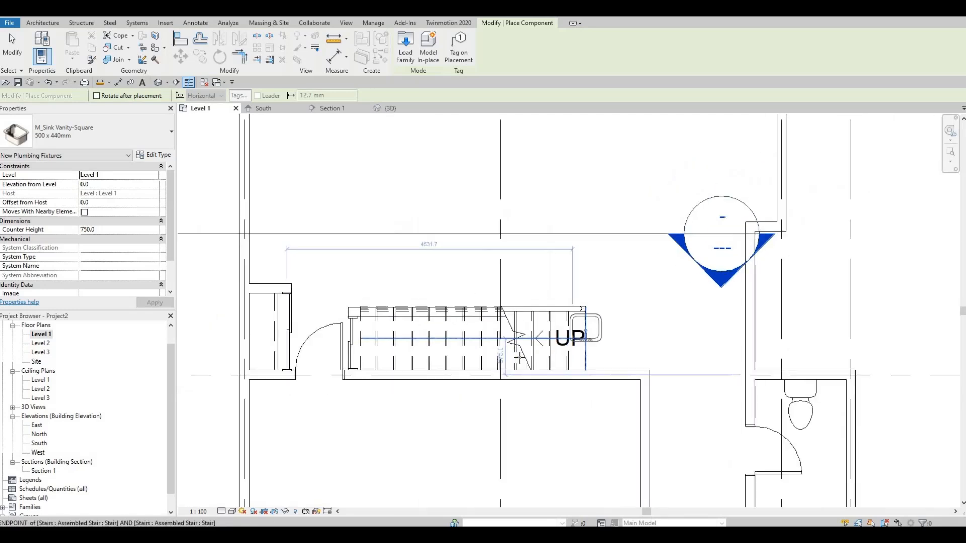
{"action": "scroll", "coordinate": [537, 324], "scroll_direction": "up", "scroll_amount": 2}
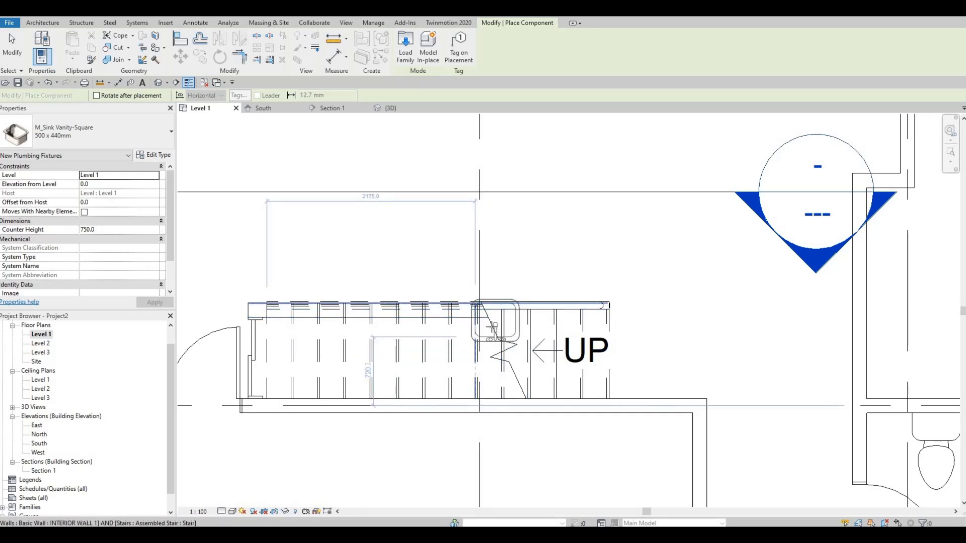
{"action": "scroll", "coordinate": [492, 327], "scroll_direction": "up", "scroll_amount": 2}
{"action": "key", "text": "space"}
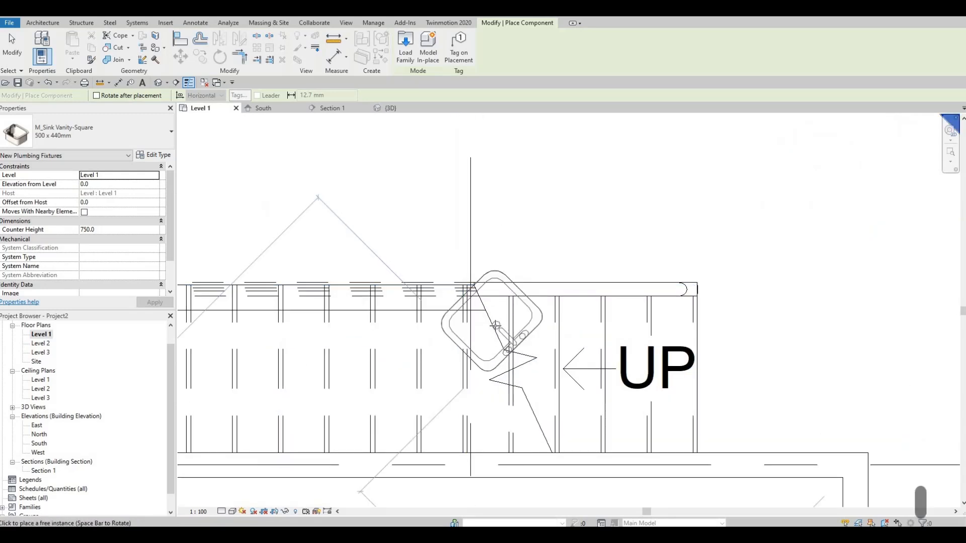
{"action": "key", "text": "space"}
{"action": "key", "text": "space"}
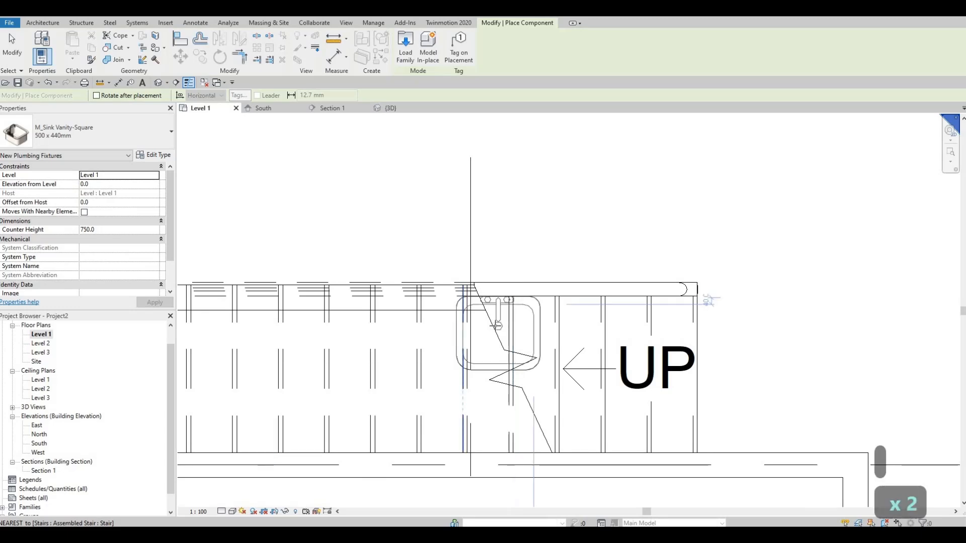
{"action": "key", "text": "space"}
{"action": "key", "text": "space"}
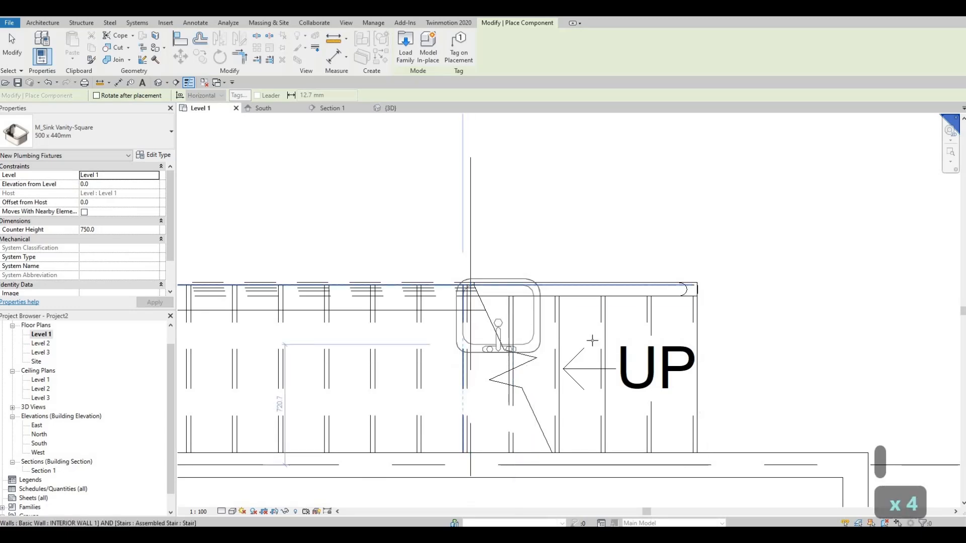
{"action": "scroll", "coordinate": [592, 340], "scroll_direction": "down", "scroll_amount": 5}
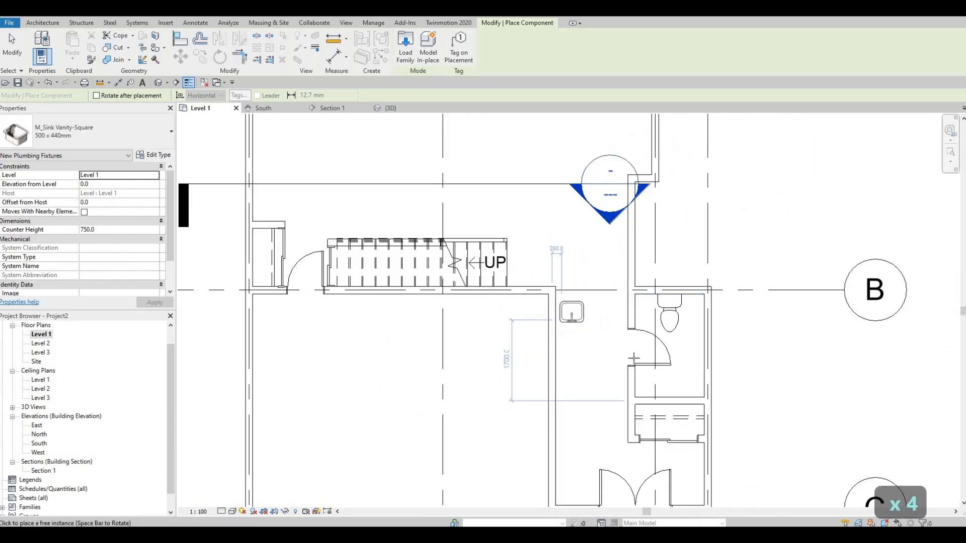
Place the sink in the washroom near the closet wall, about 620 mm from the door-side wall and 180 mm from the closet wall.
{"action": "scroll", "coordinate": [576, 337], "scroll_direction": "up", "scroll_amount": 5}
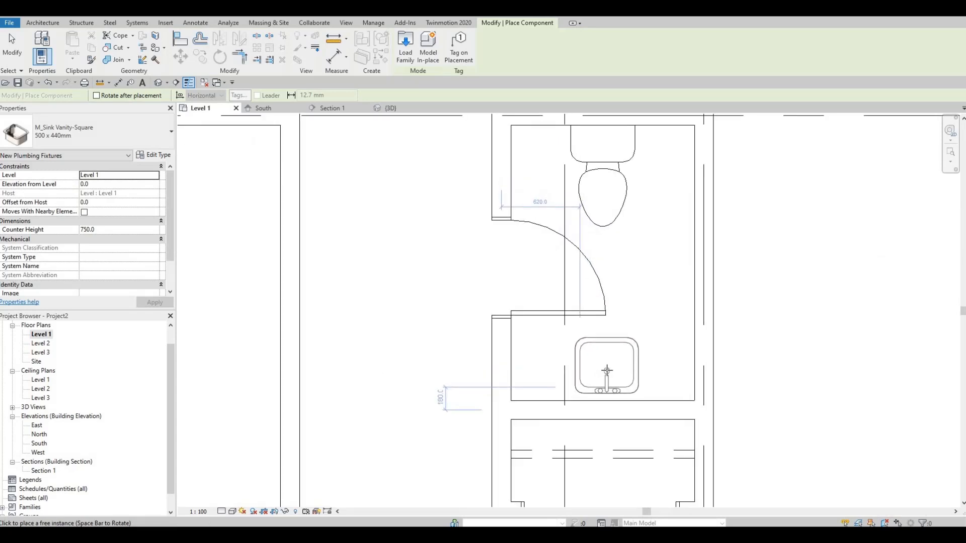
{"action": "left_click", "coordinate": [607, 370]}
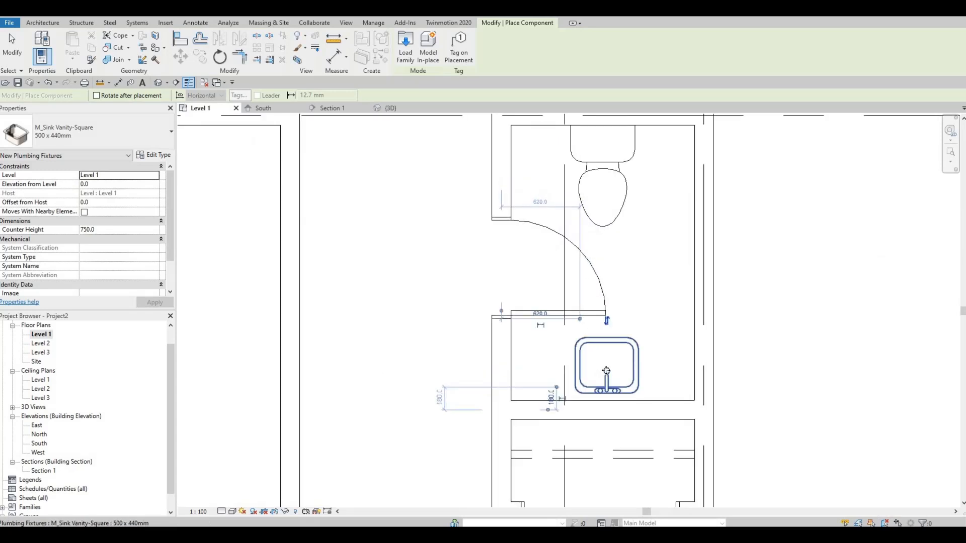
{"action": "key", "text": "Escape"}
{"action": "key", "text": "Escape"}
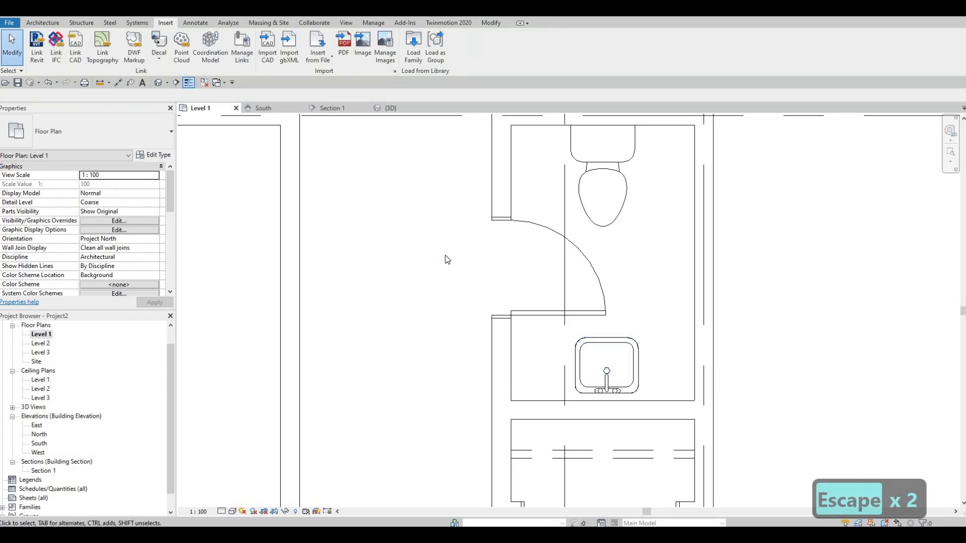
{"action": "scroll", "coordinate": [472, 302], "scroll_direction": "down", "scroll_amount": 3}
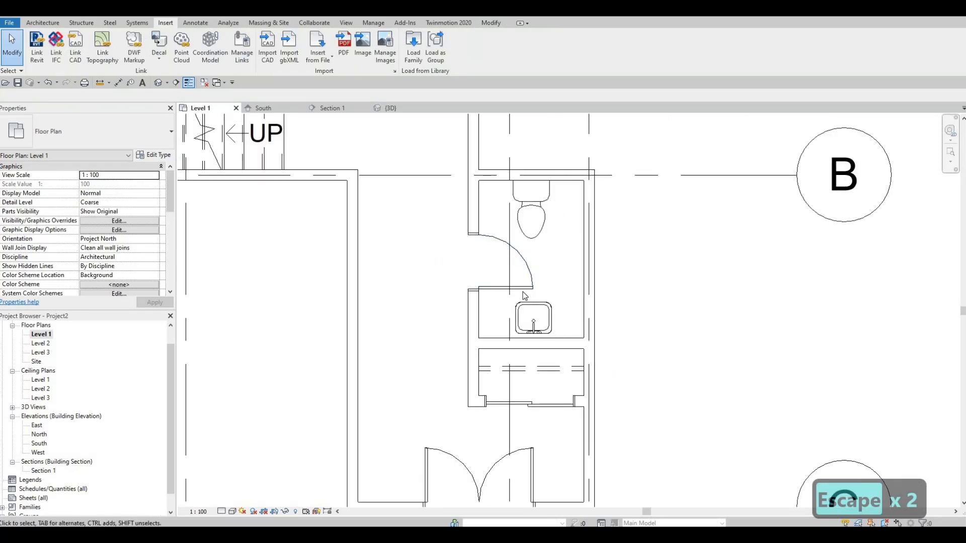
Using the closet's thin detail line as the template, draw a matching 1450 mm line wall to wall along the vanity sink's front edge.
{"action": "middle_click_drag", "start_coordinate": [552, 294], "coordinate": [741, 316]}
{"action": "scroll", "coordinate": [648, 314], "scroll_direction": "down", "scroll_amount": 1}
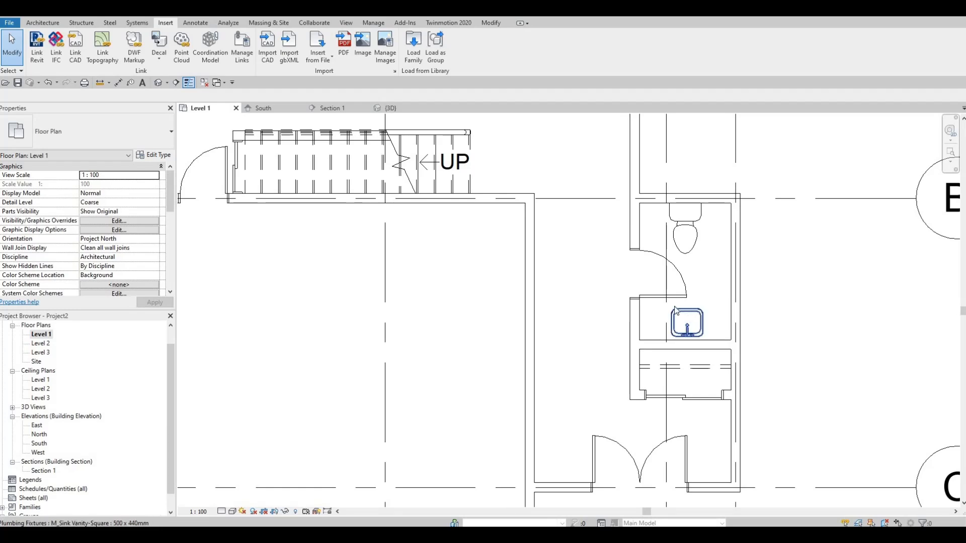
{"action": "scroll", "coordinate": [595, 290], "scroll_direction": "down", "scroll_amount": 2}
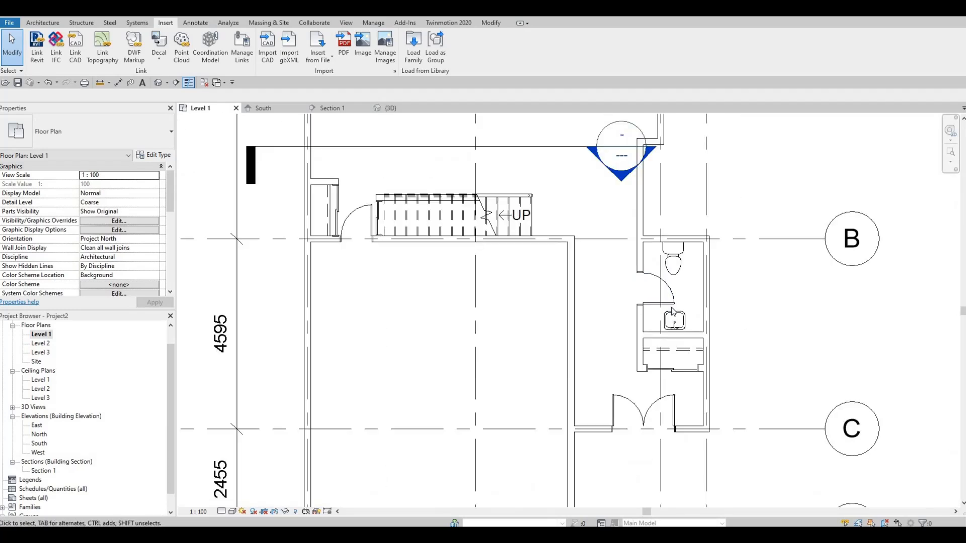
{"action": "middle_click_drag", "start_coordinate": [671, 308], "coordinate": [671, 313]}
{"action": "key", "text": "F1"}
{"action": "key", "text": "F1"}
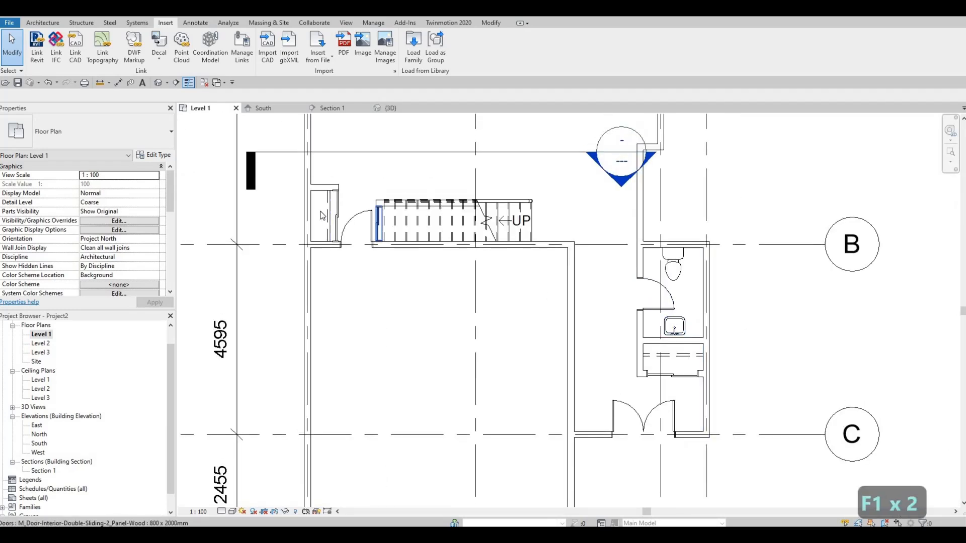
{"action": "scroll", "coordinate": [333, 217], "scroll_direction": "up", "scroll_amount": 5}
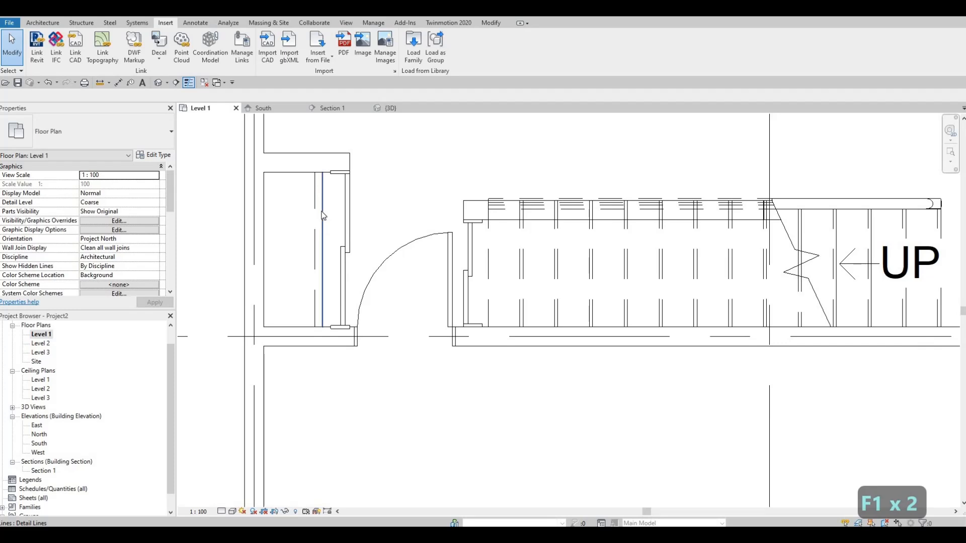
{"action": "left_click", "coordinate": [325, 219]}
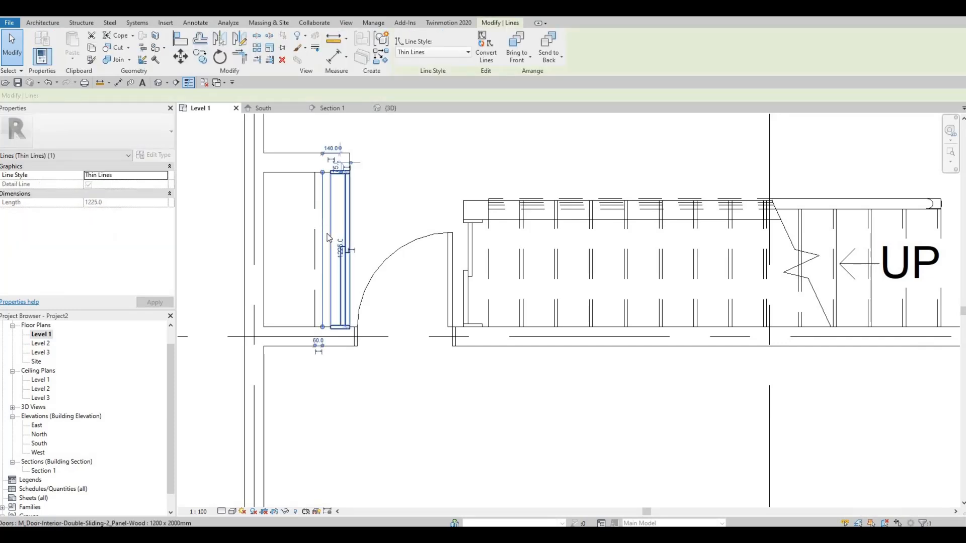
{"action": "key", "text": "c"}
{"action": "key", "text": "s"}
{"action": "scroll", "coordinate": [825, 325], "scroll_direction": "down", "scroll_amount": 2}
{"action": "middle_click_drag", "start_coordinate": [905, 369], "coordinate": [335, 192]}
{"action": "scroll", "coordinate": [547, 304], "scroll_direction": "up", "scroll_amount": 2}
{"action": "left_click", "coordinate": [533, 310]}
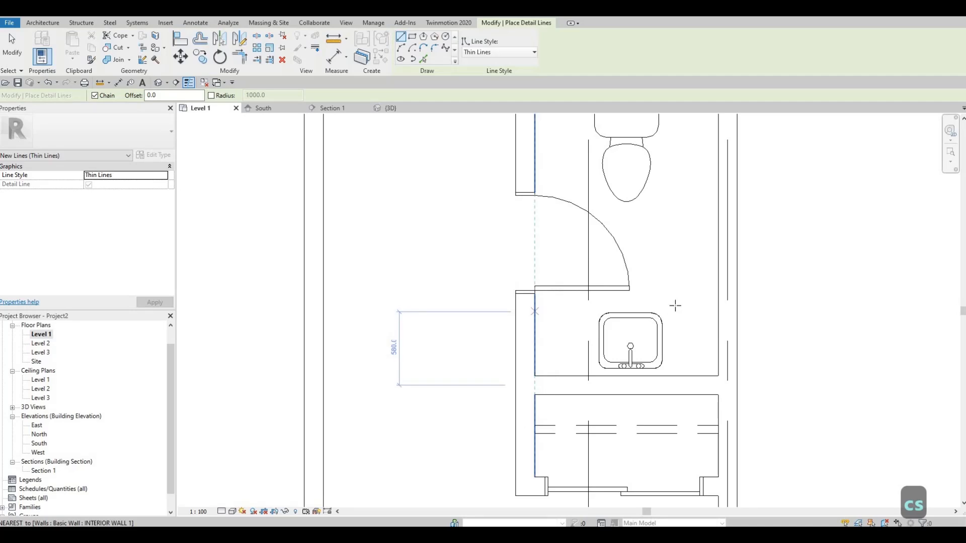
{"action": "left_click", "coordinate": [719, 308]}
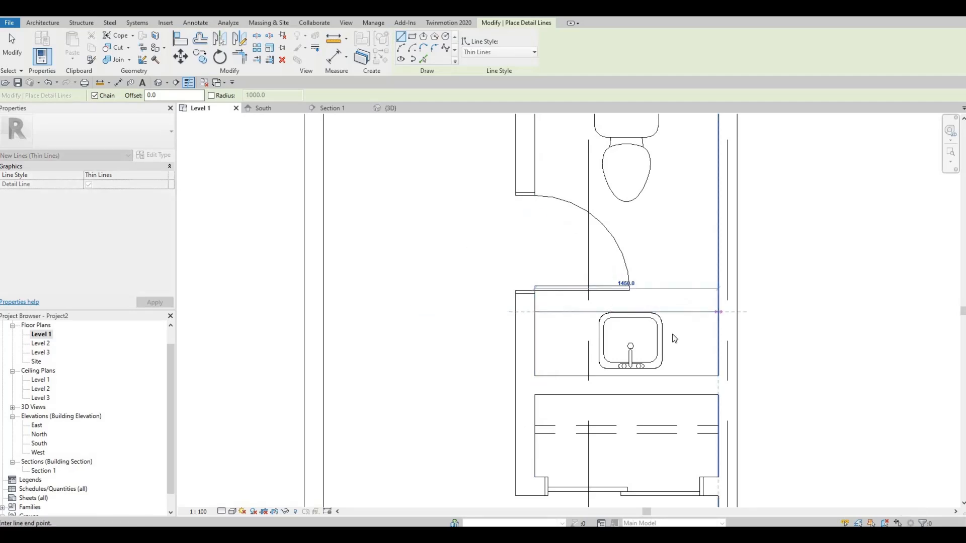
{"action": "key", "text": "Escape"}
{"action": "key", "text": "Escape"}
{"action": "key", "text": "Escape"}
Nudge the counter line slightly away from the sink toward the toilet, and nudge the sink slightly toward the door-side wall.
{"action": "left_click", "coordinate": [677, 312]}
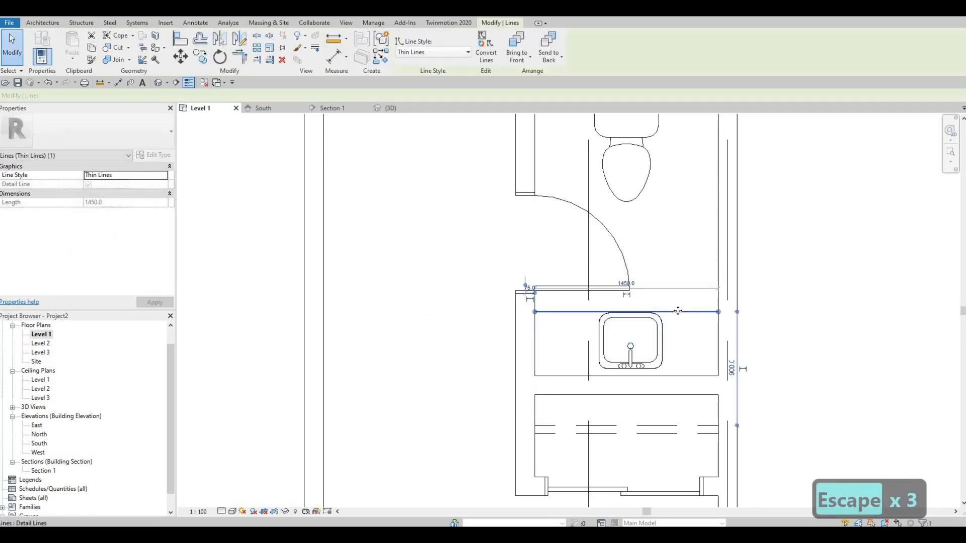
{"action": "key", "text": "Up"}
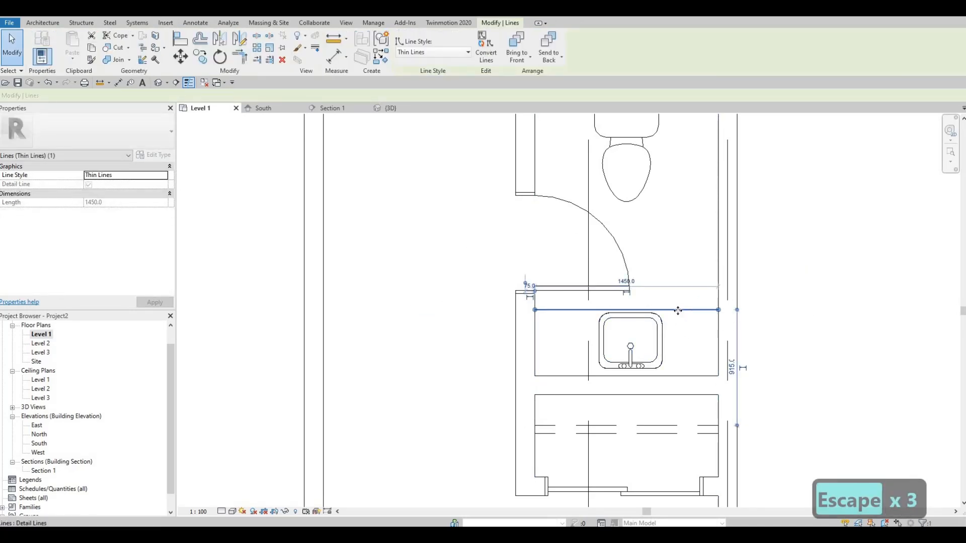
{"action": "key", "text": "Escape"}
{"action": "key", "text": "Escape"}
{"action": "left_click", "coordinate": [654, 333]}
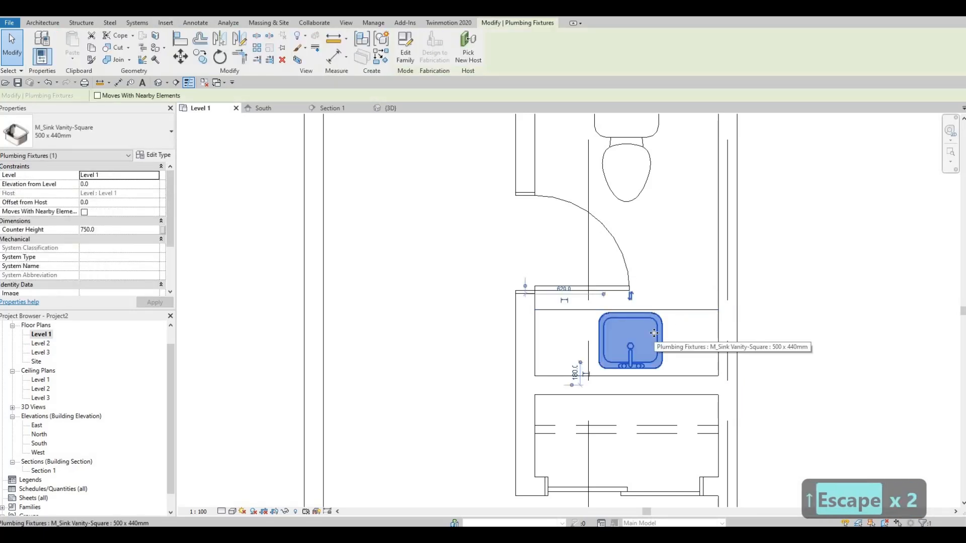
{"action": "key", "text": "Left"}
{"action": "key", "text": "Escape"}
Examine the finished washroom, the entrance area and the overall Level 1 plan with its grids and dimensions.
{"action": "scroll", "coordinate": [619, 299], "scroll_direction": "down", "scroll_amount": 4}
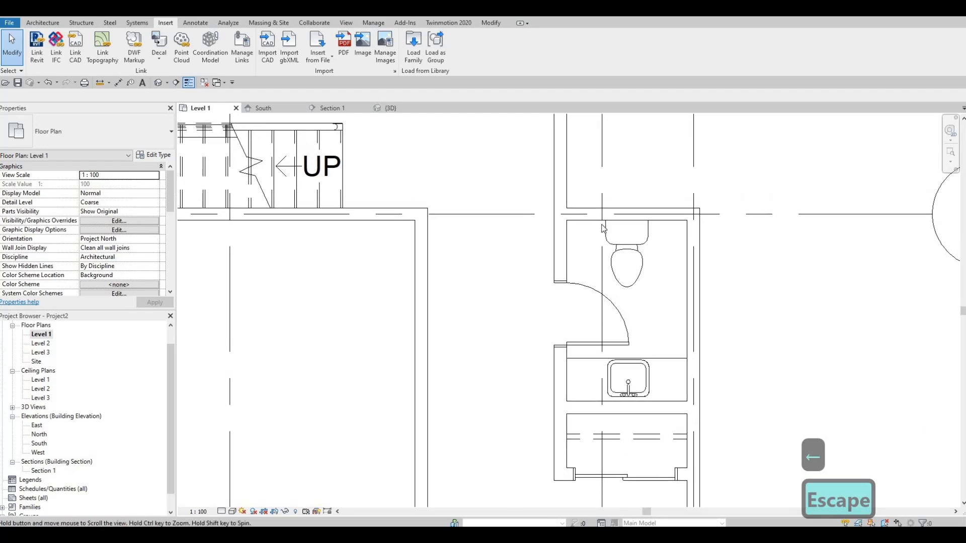
{"action": "scroll", "coordinate": [619, 297], "scroll_direction": "down", "scroll_amount": 3}
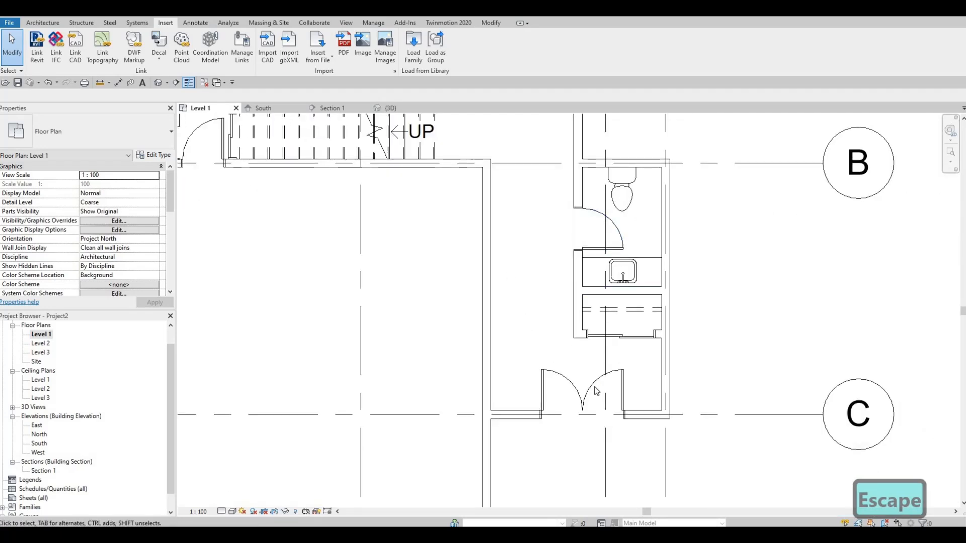
{"action": "middle_click_drag", "start_coordinate": [570, 356], "coordinate": [577, 378]}
{"action": "middle_click_drag", "start_coordinate": [549, 226], "coordinate": [556, 250]}
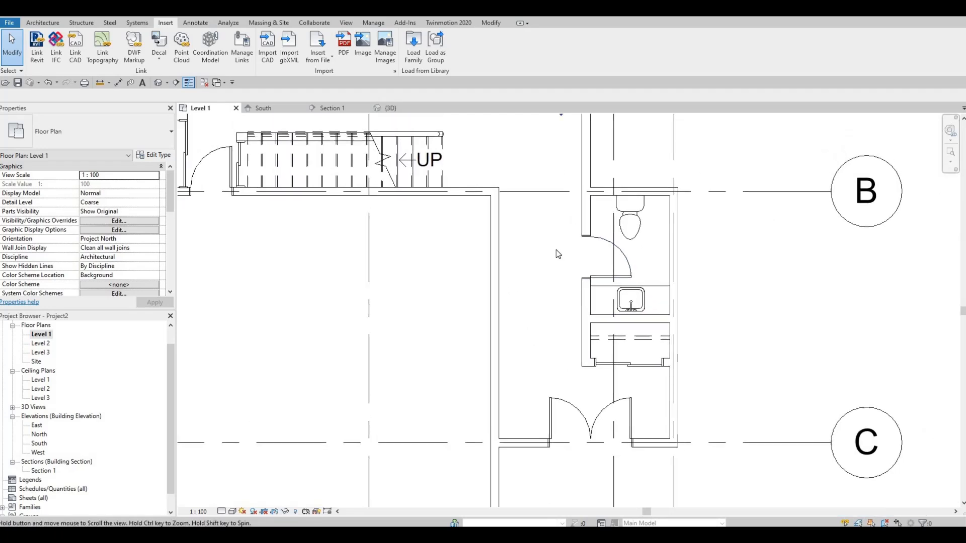
{"action": "scroll", "coordinate": [563, 262], "scroll_direction": "down", "scroll_amount": 4}
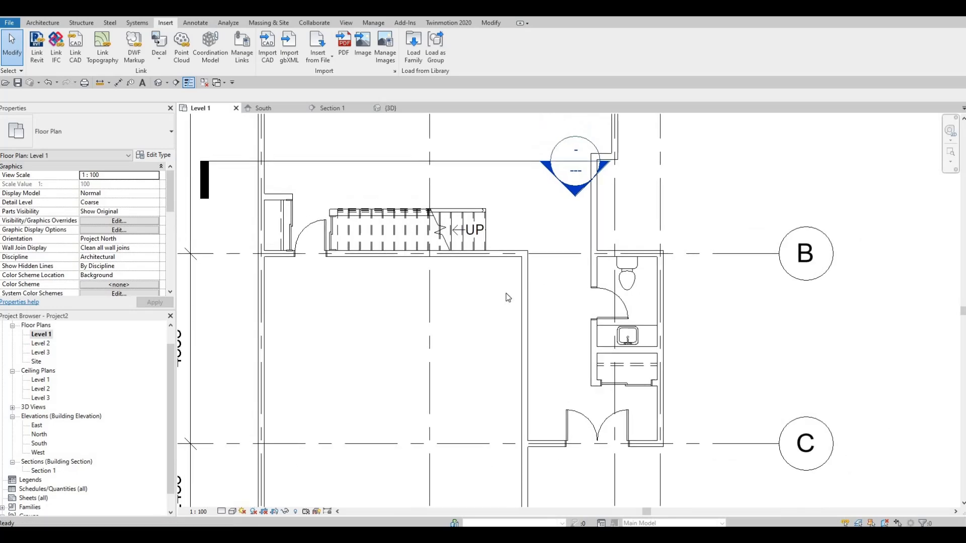
{"action": "scroll", "coordinate": [397, 401], "scroll_direction": "down", "scroll_amount": 5}
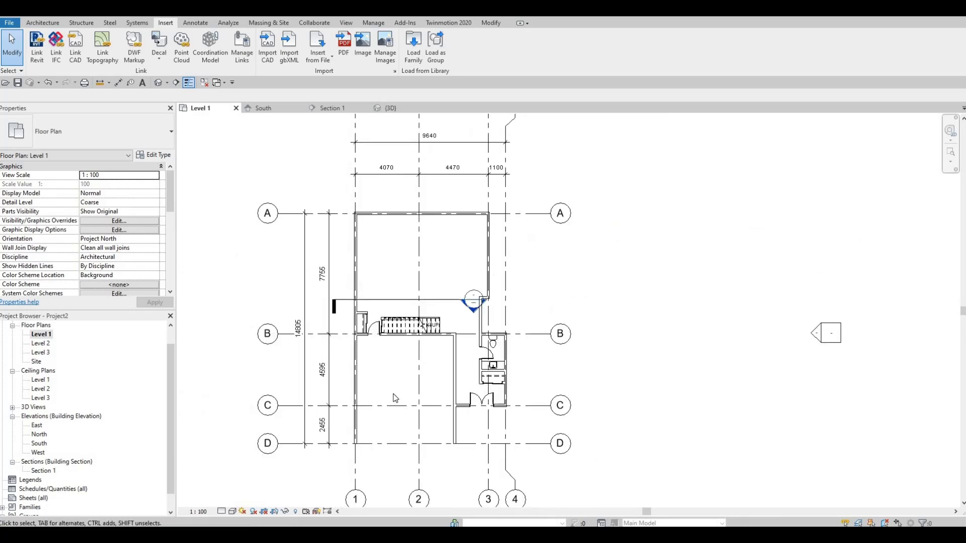
{"action": "scroll", "coordinate": [434, 384], "scroll_direction": "up", "scroll_amount": 1}
{"action": "middle_click_drag", "start_coordinate": [434, 384], "coordinate": [433, 387]}
{"action": "scroll", "coordinate": [441, 386], "scroll_direction": "down", "scroll_amount": 1}
{"action": "scroll", "coordinate": [387, 397], "scroll_direction": "up", "scroll_amount": 1}
{"action": "scroll", "coordinate": [433, 387], "scroll_direction": "down", "scroll_amount": 1}
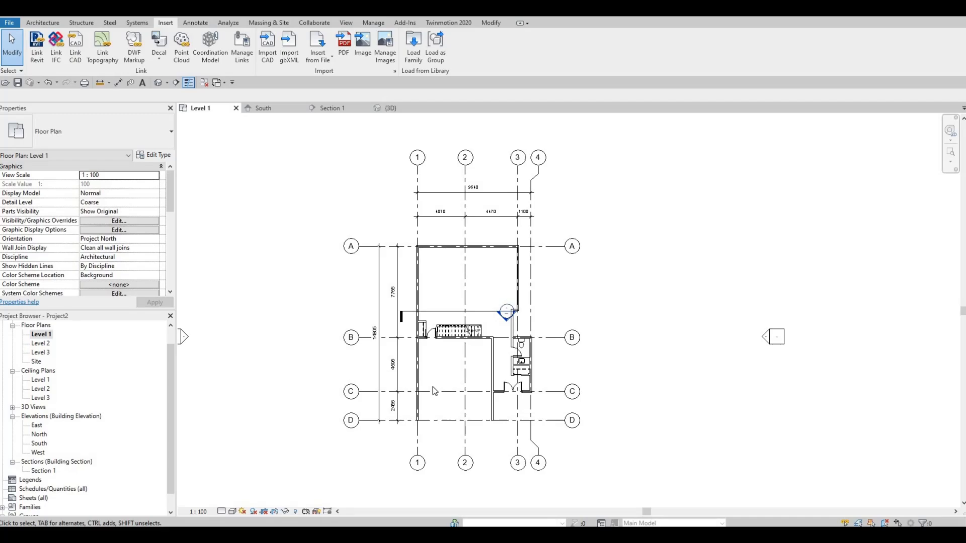